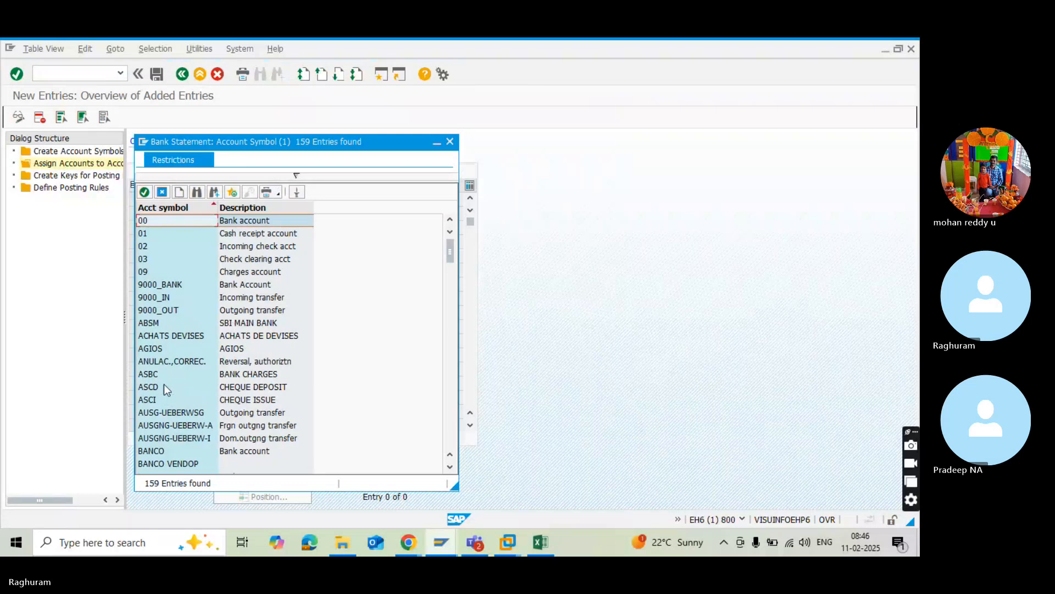
# Add the account symbols ABSM, ASCD, ASCI and ASBC as four rows of the new account assignments.
pyautogui.click(149, 324)
pyautogui.doubleClick(149, 325)
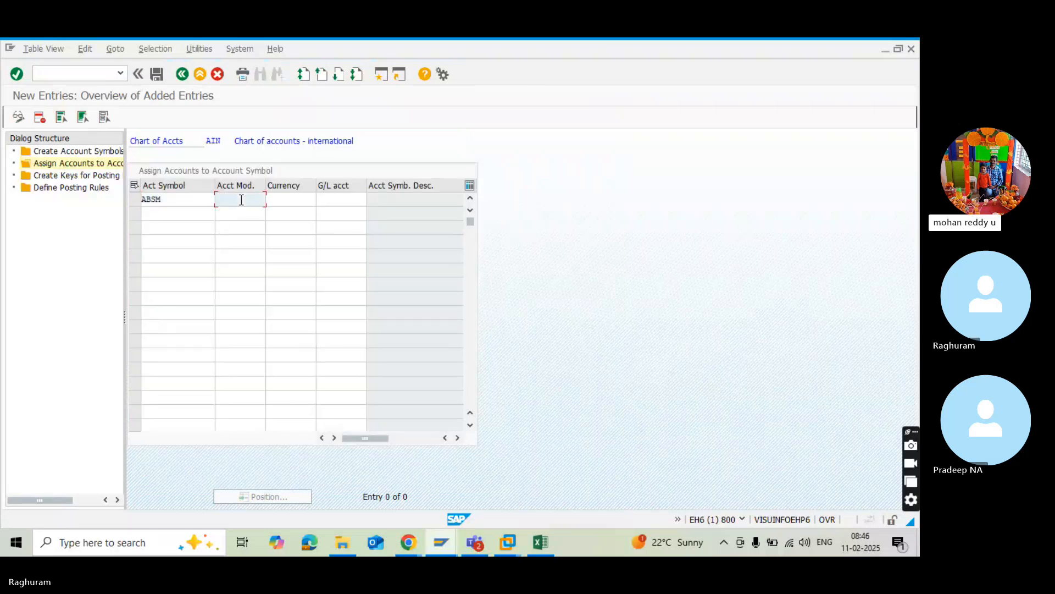
pyautogui.click(174, 220)
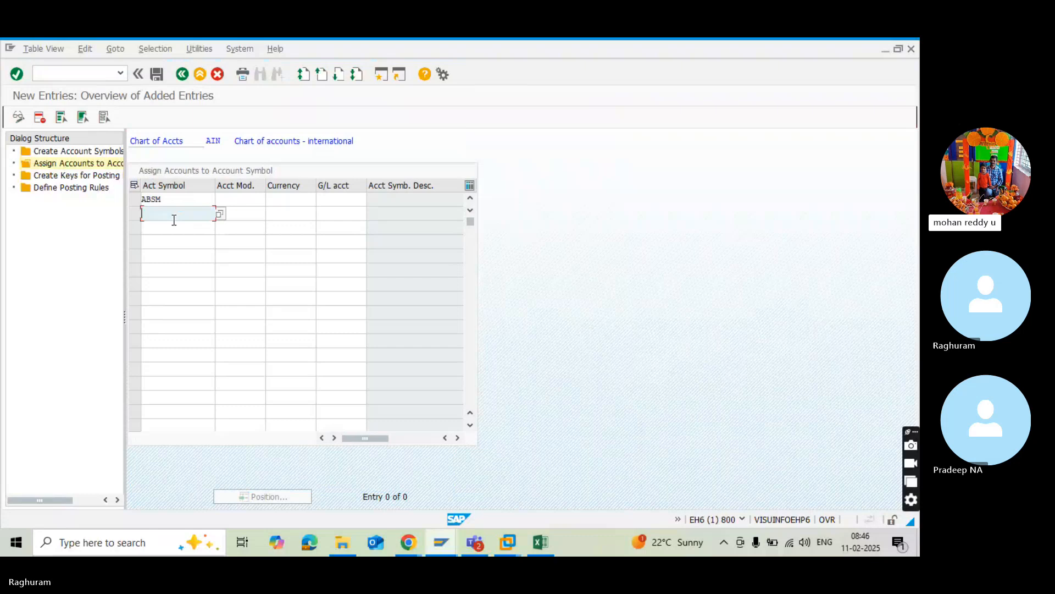
pyautogui.click(223, 213)
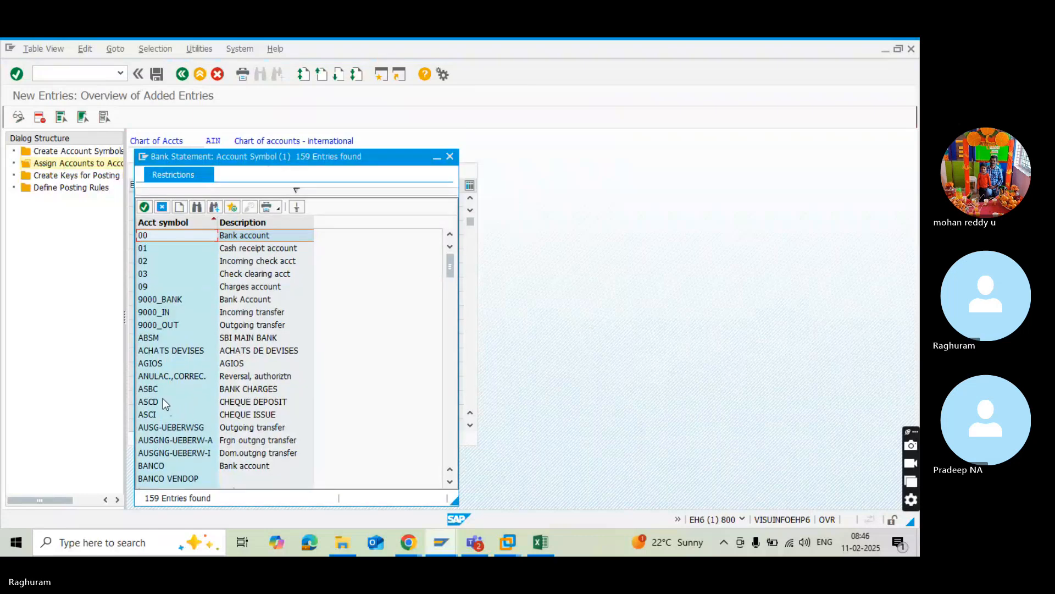
pyautogui.doubleClick(157, 400)
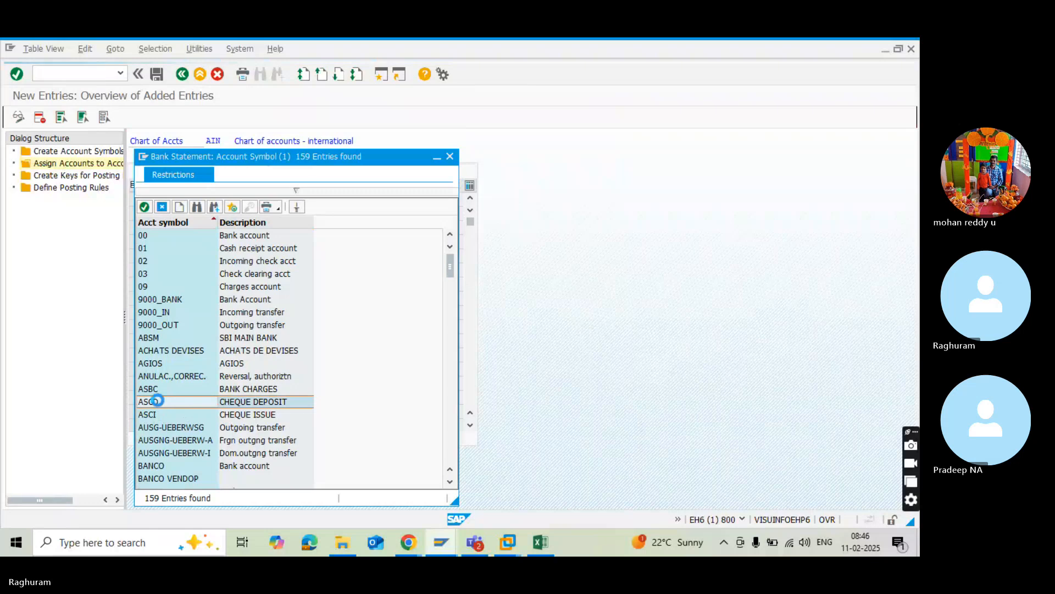
pyautogui.click(156, 227)
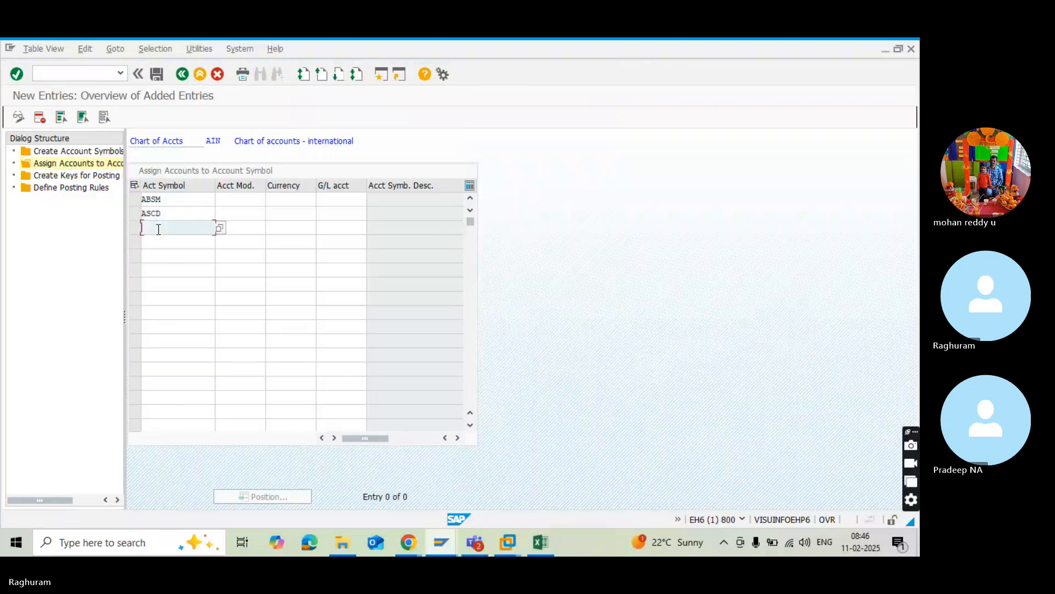
pyautogui.click(219, 227)
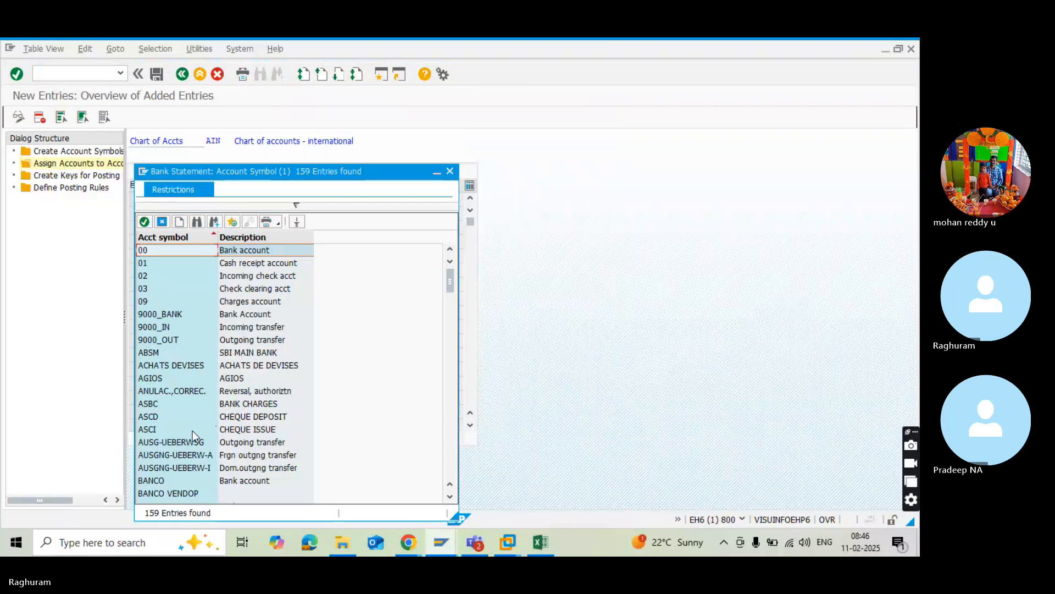
pyautogui.doubleClick(192, 430)
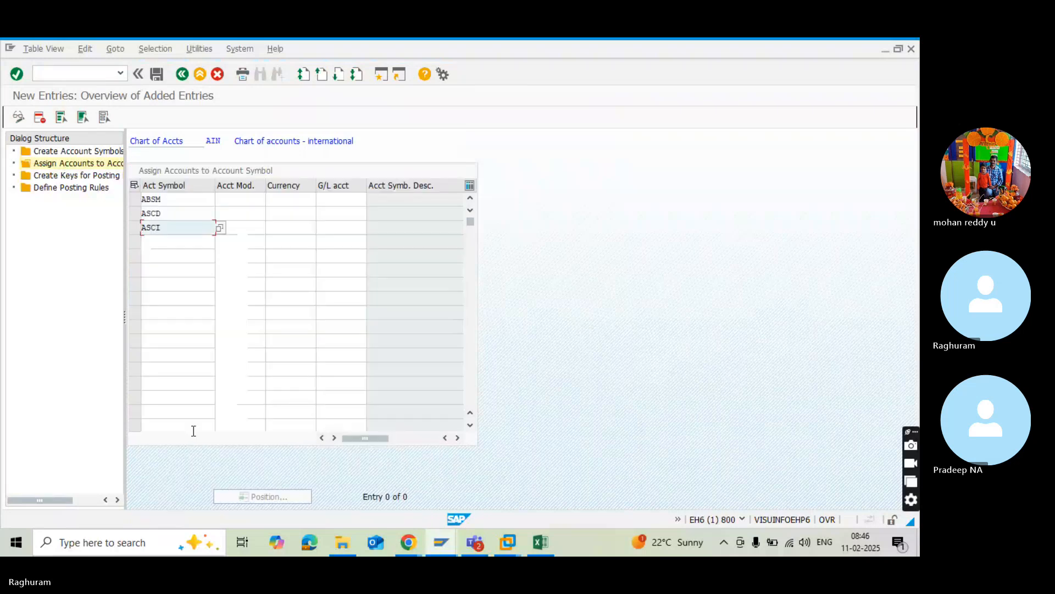
pyautogui.click(156, 253)
pyautogui.click(156, 241)
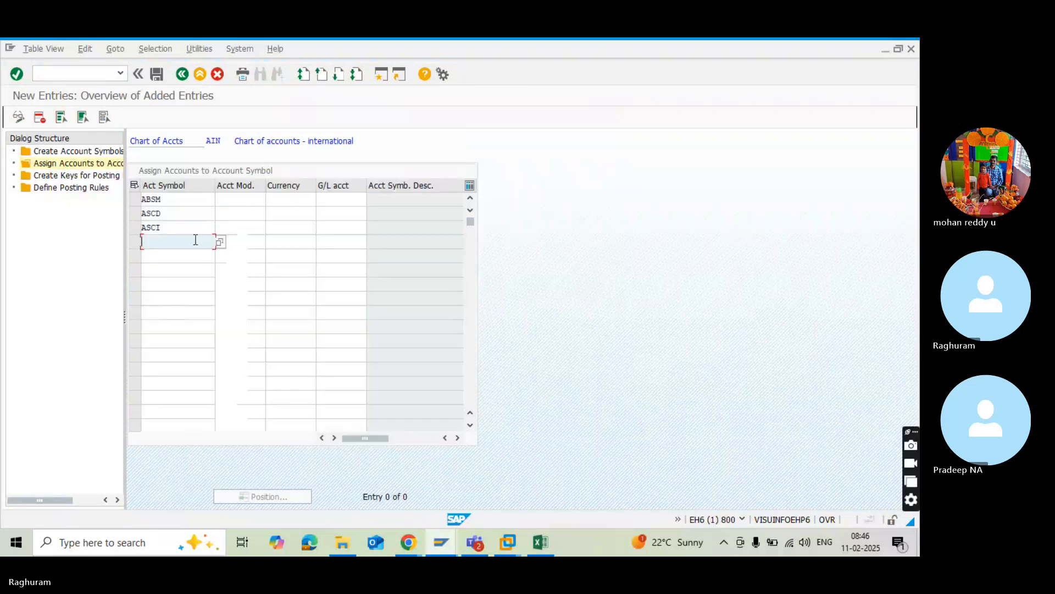
pyautogui.click(221, 242)
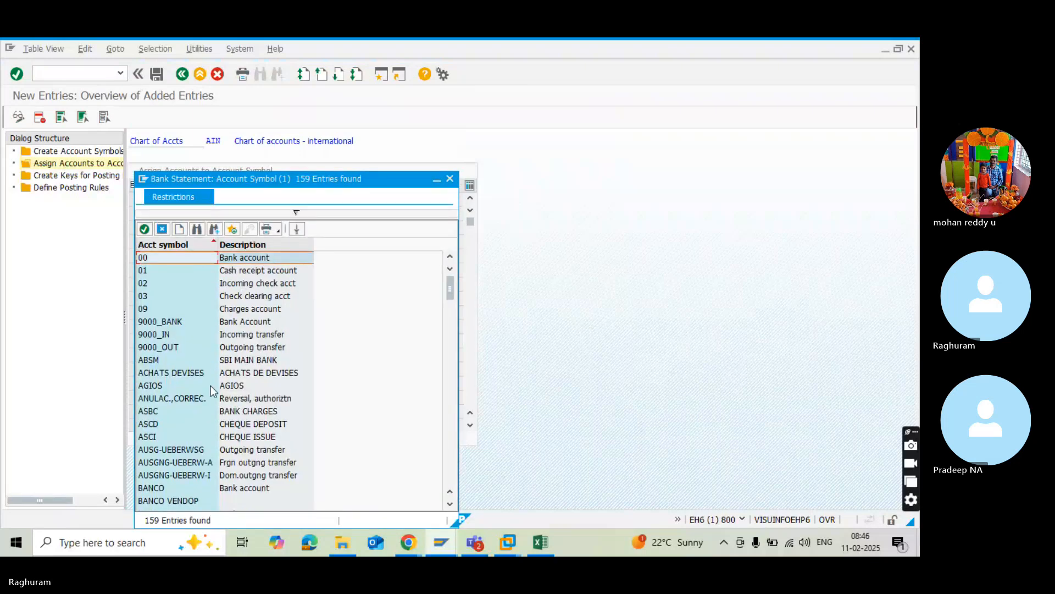
pyautogui.doubleClick(187, 413)
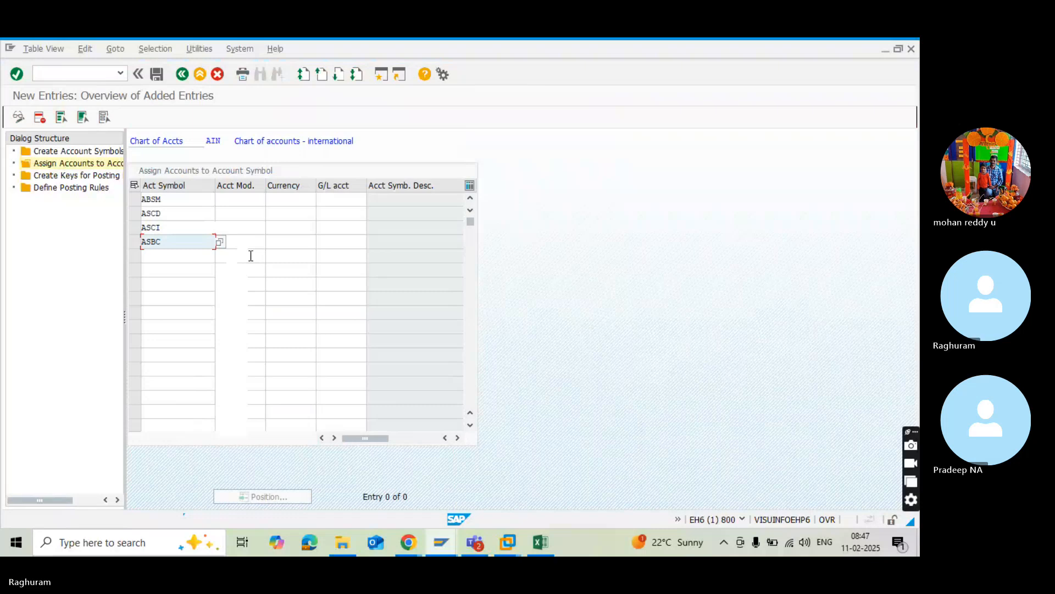
# Set the currency to INR for the ABSM, ASCD, ASCI and ASBC rows.
pyautogui.click(285, 202)
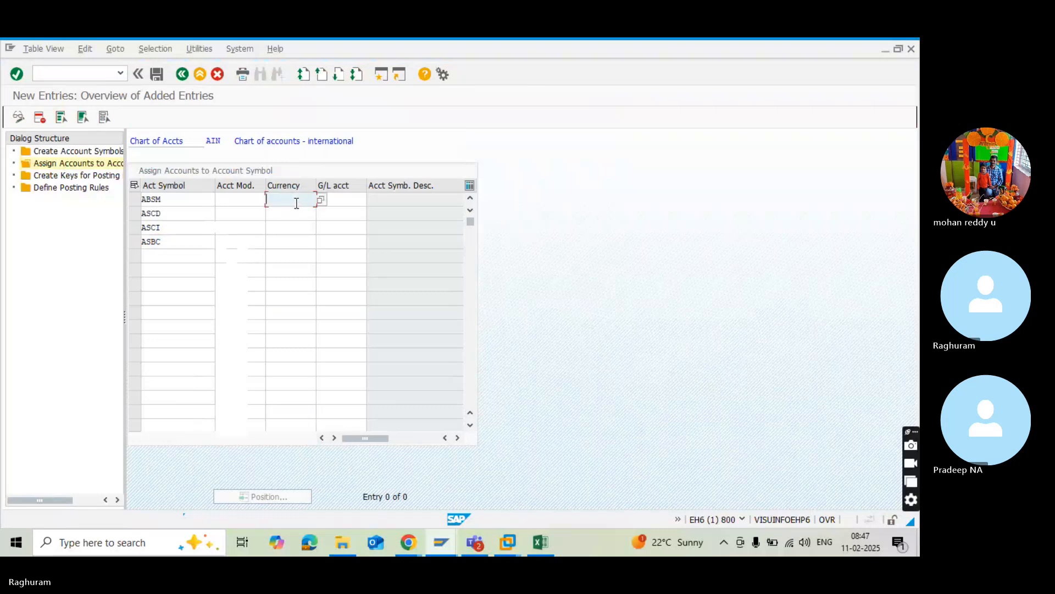
pyautogui.write('INR')
pyautogui.click(294, 212)
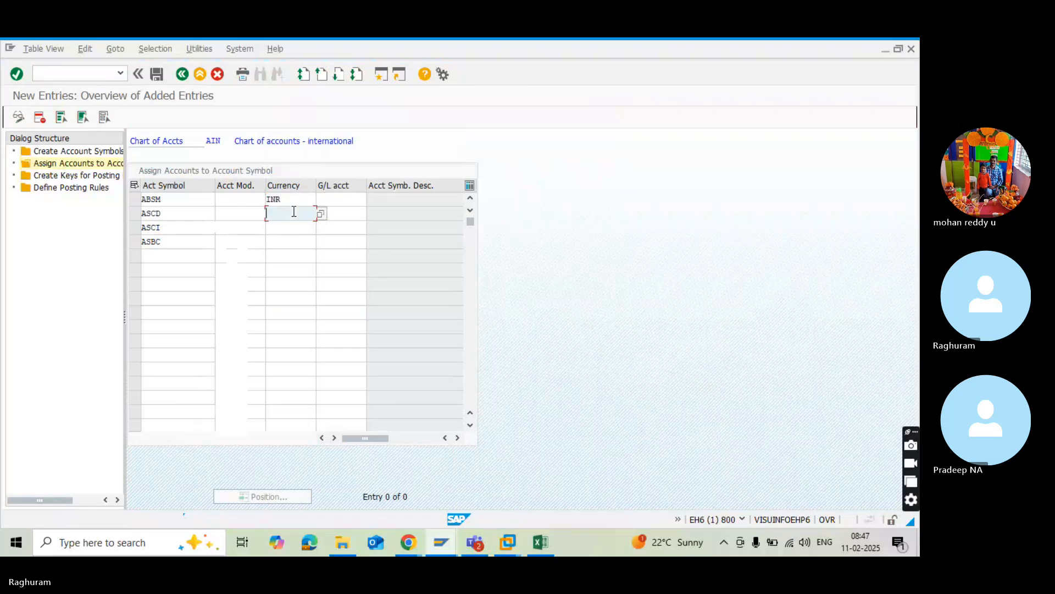
pyautogui.write('INR')
pyautogui.click(285, 230)
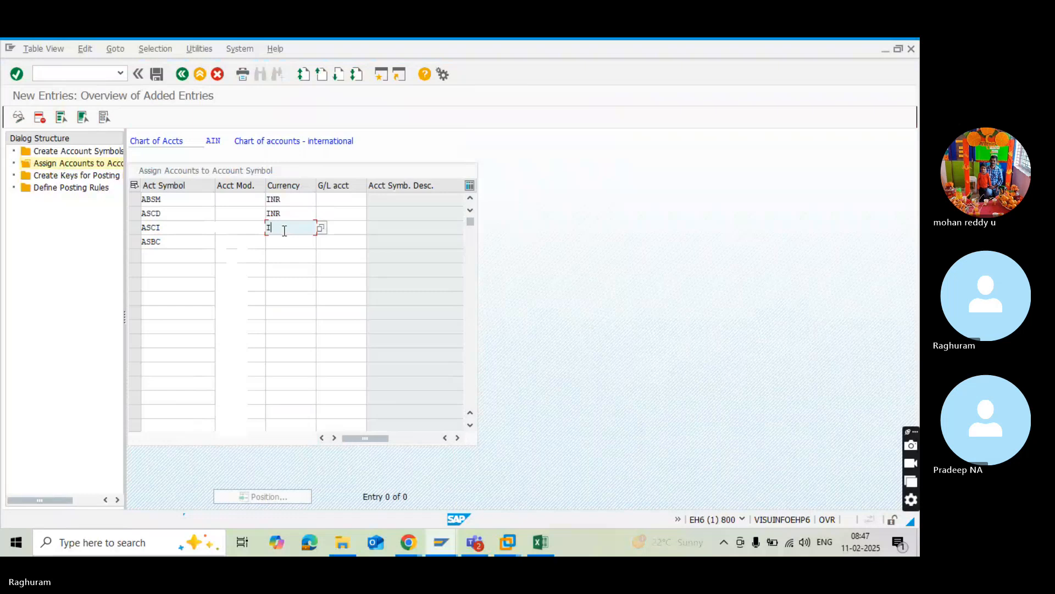
pyautogui.write('INR')
pyautogui.click(283, 240)
pyautogui.write('INR')
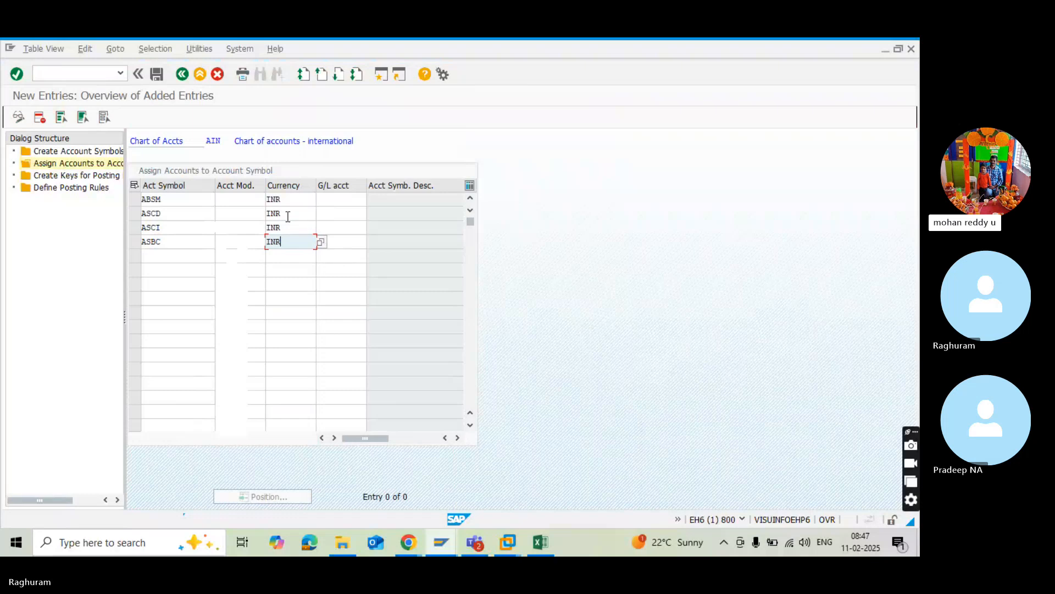
# Look up the SBI bank G/L accounts under Current Assets, Loans & Adv with transaction FS00 in a second session.
pyautogui.click(342, 200)
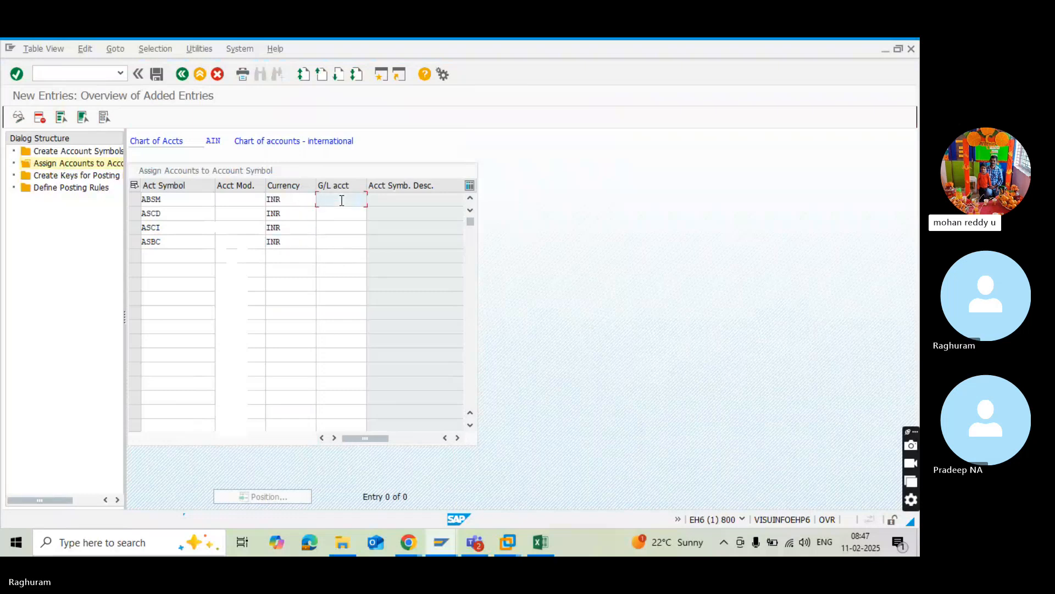
pyautogui.click(382, 74)
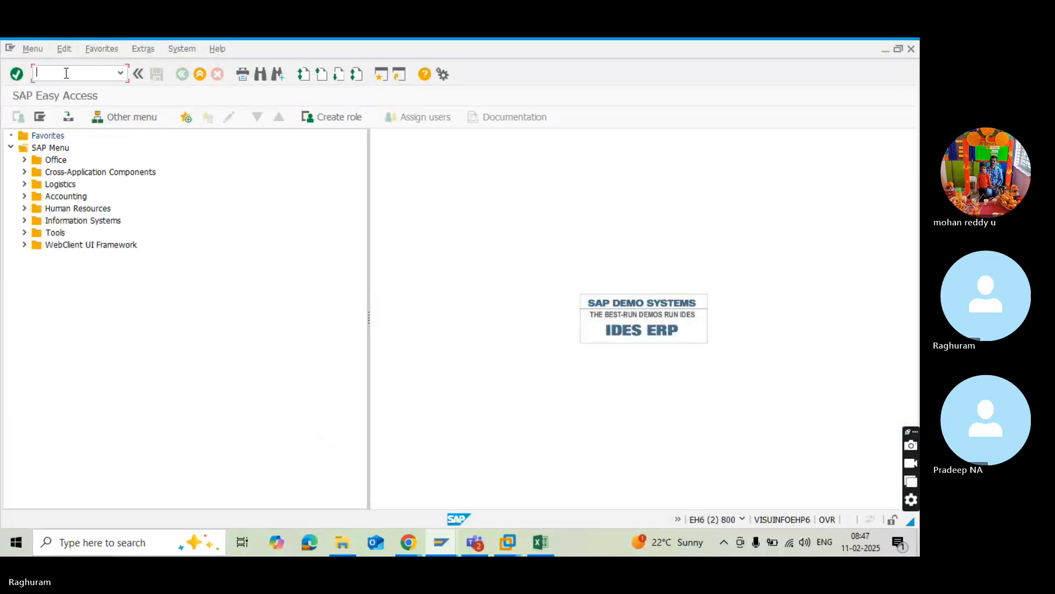
pyautogui.write('FS00')
pyautogui.press('Return')
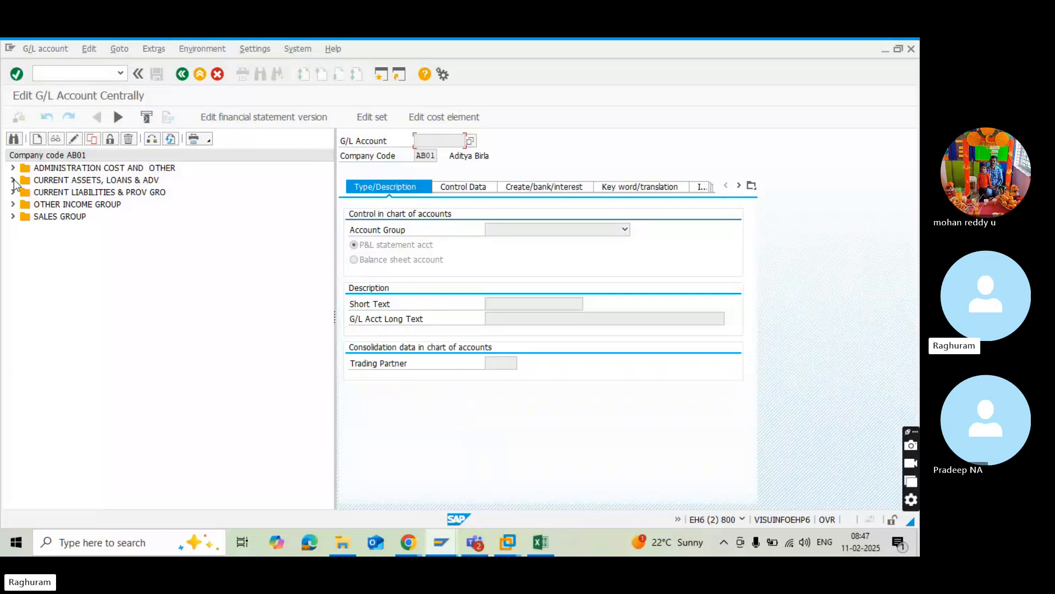
pyautogui.click(13, 181)
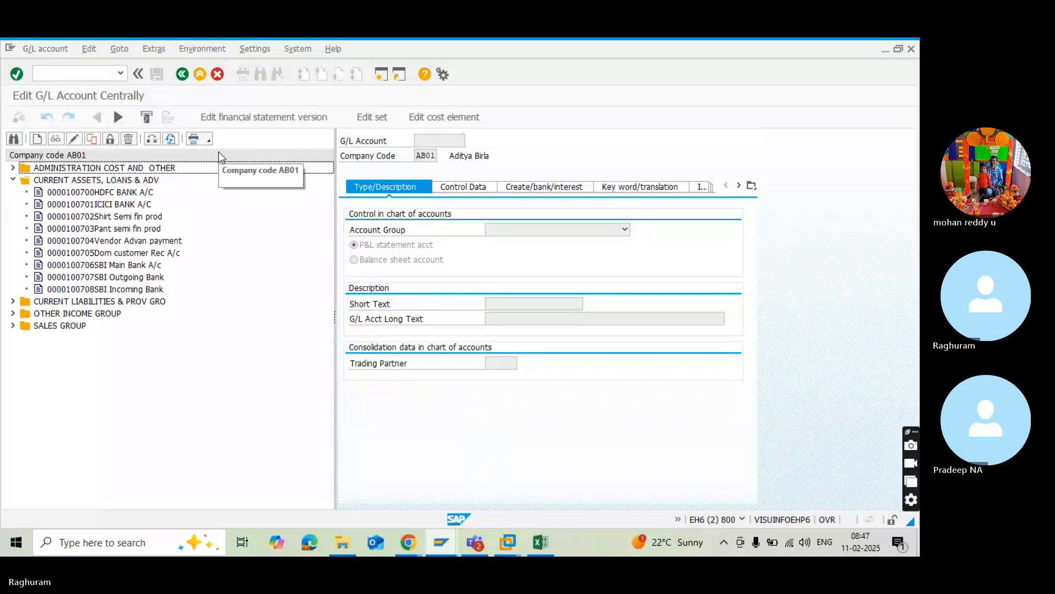
pyautogui.hotkey('alt', 'Tab')
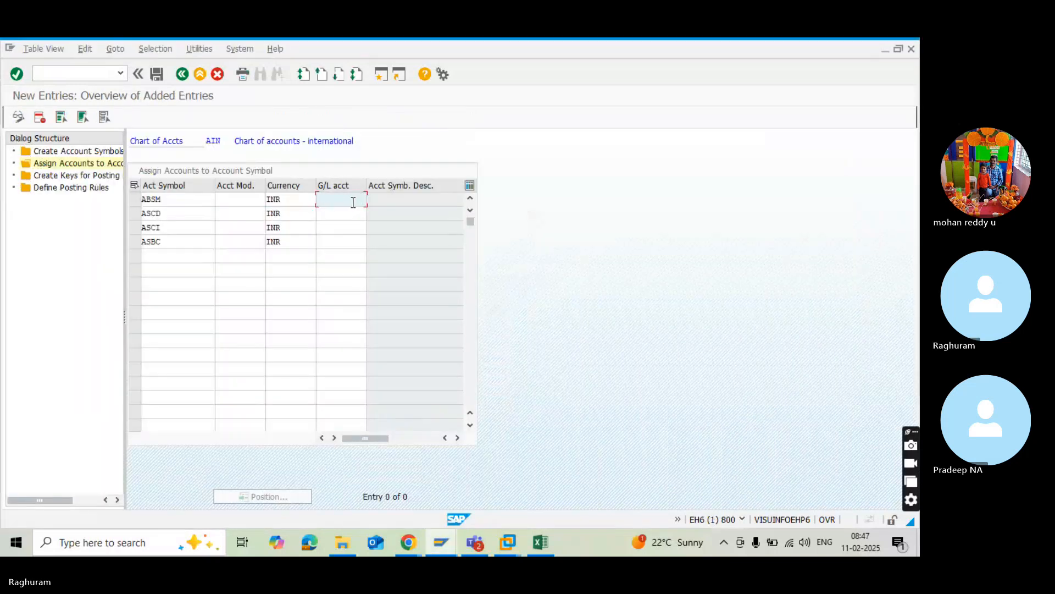
pyautogui.hotkey('alt', 'Tab')
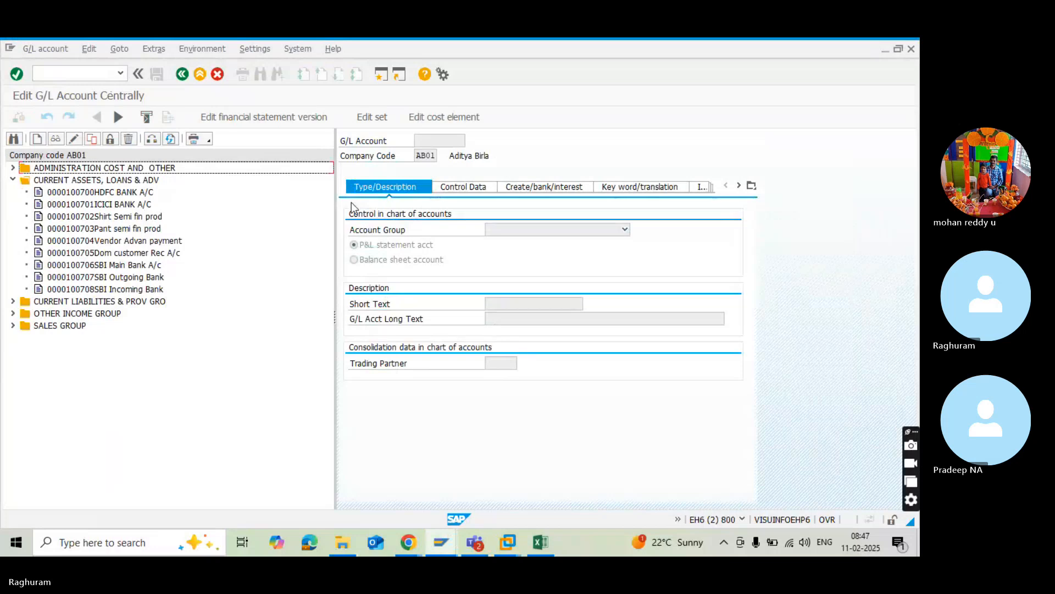
pyautogui.hotkey('alt', 'Tab')
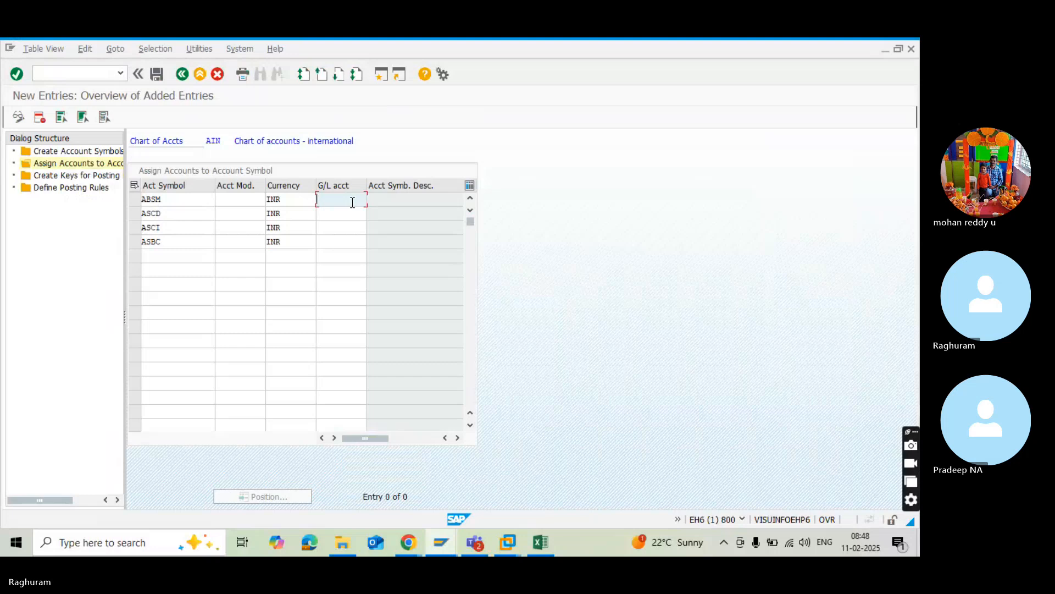
# Assign G/L account 100706 to the account symbol ABSM and validate the entries.
pyautogui.write('100706')
pyautogui.press('Return')
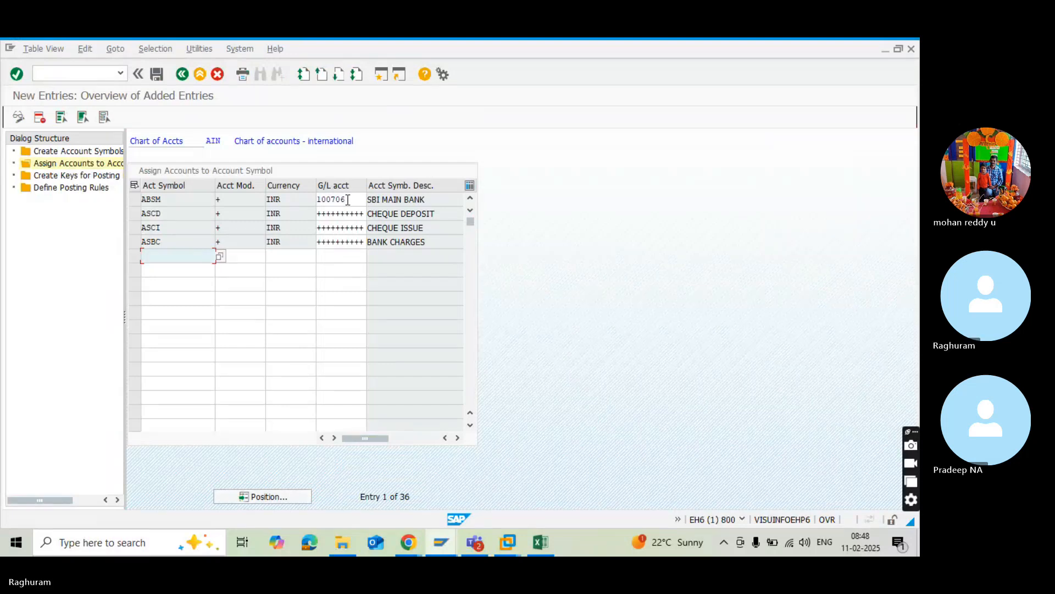
pyautogui.click(347, 217)
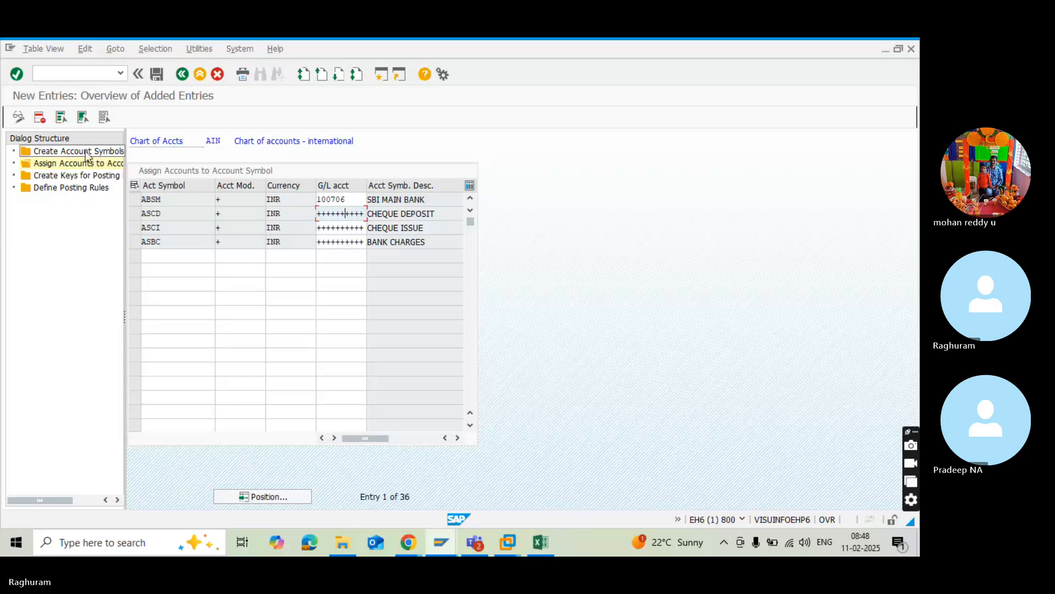
# Leave the account assignment maintenance and discard the unsaved new entries.
pyautogui.click(18, 117)
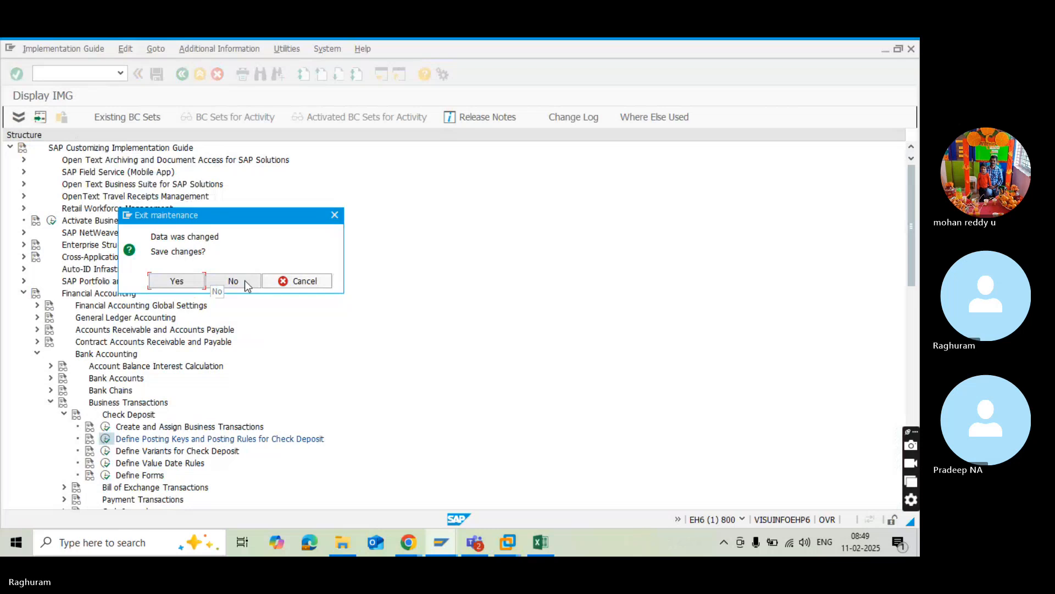
pyautogui.press('XF86AudioRaiseVolume')
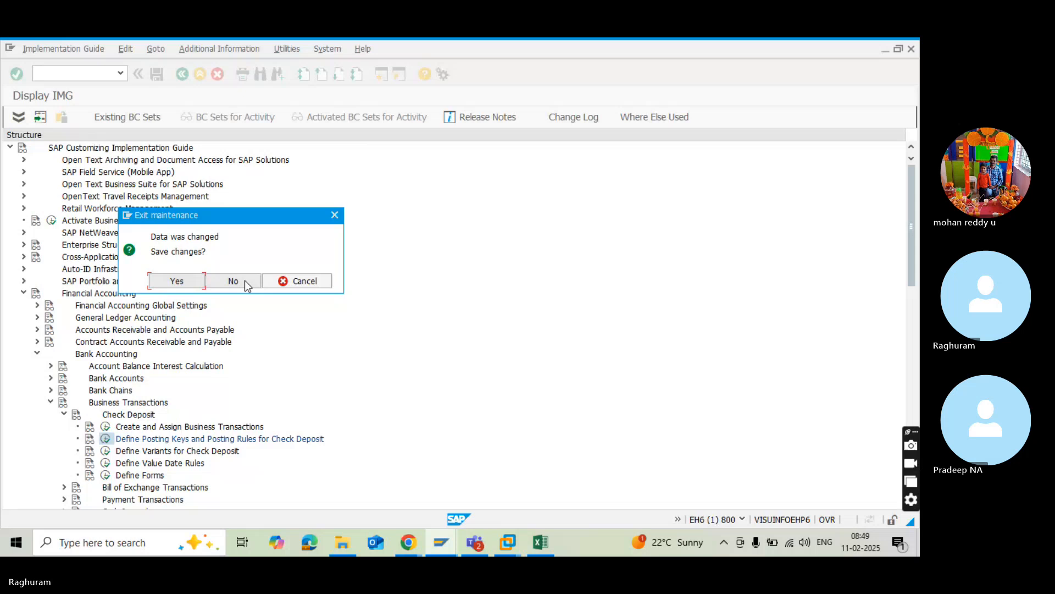
pyautogui.click(238, 280)
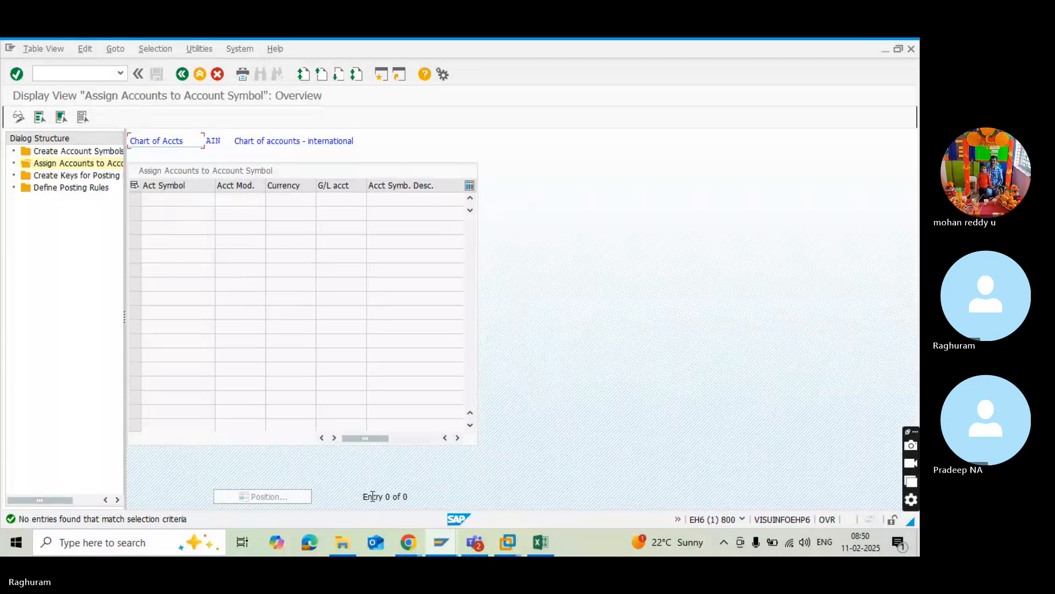
pyautogui.moveTo(408, 549)
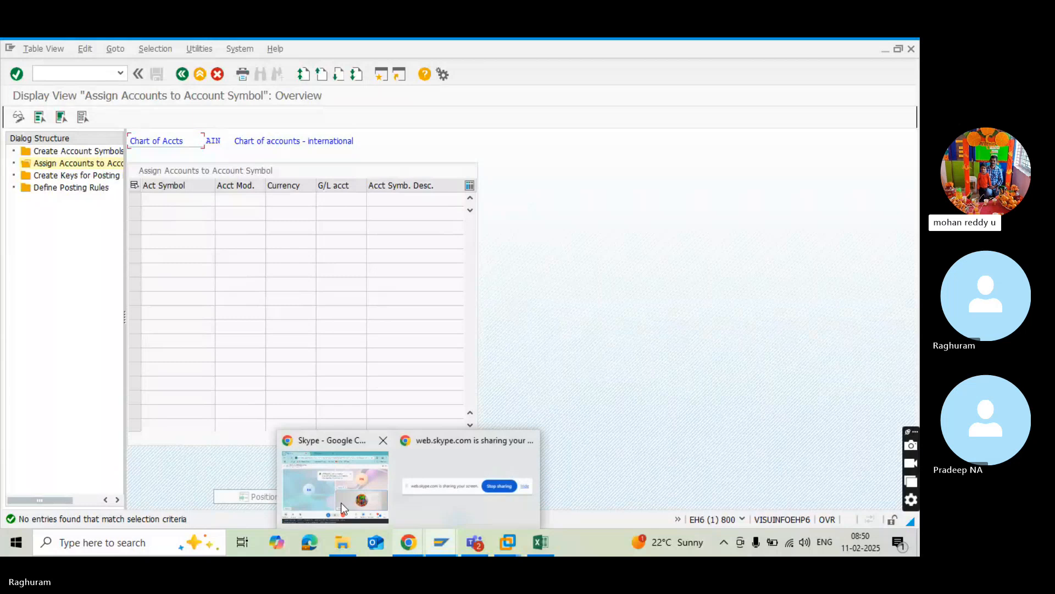
pyautogui.click(341, 503)
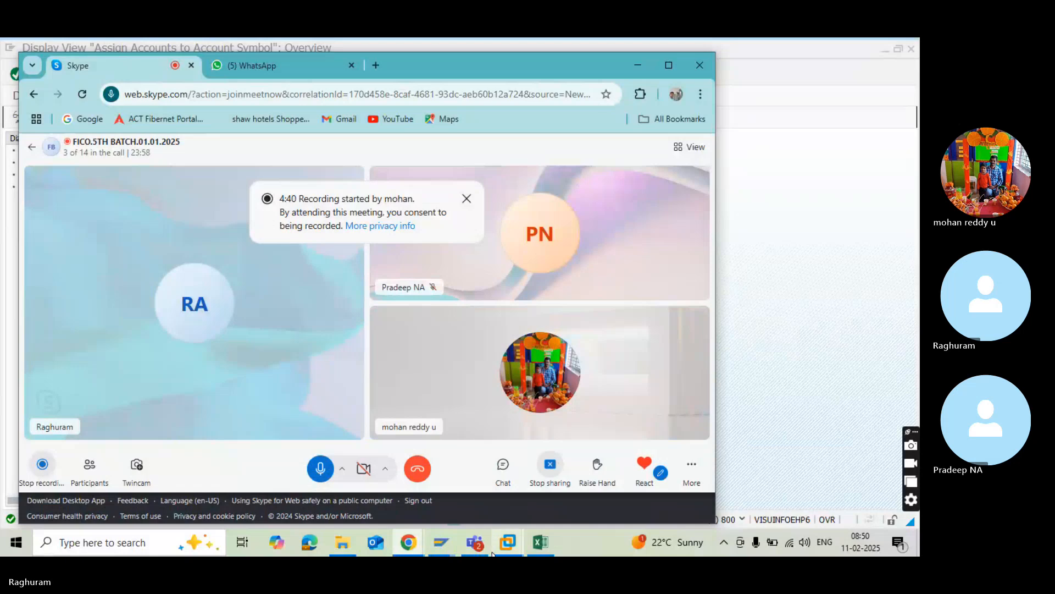
pyautogui.moveTo(507, 544)
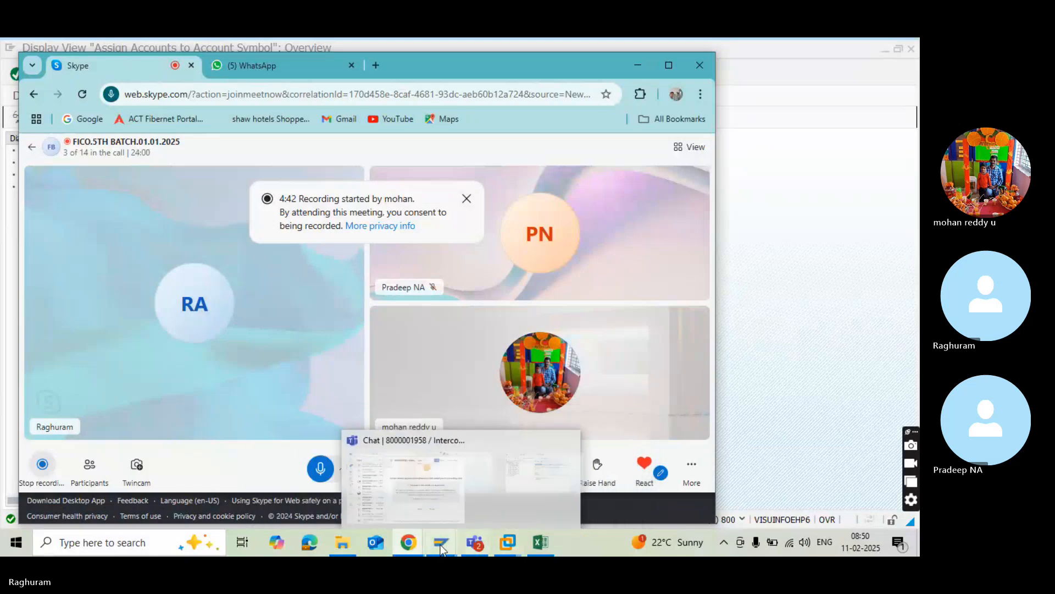
pyautogui.moveTo(433, 545)
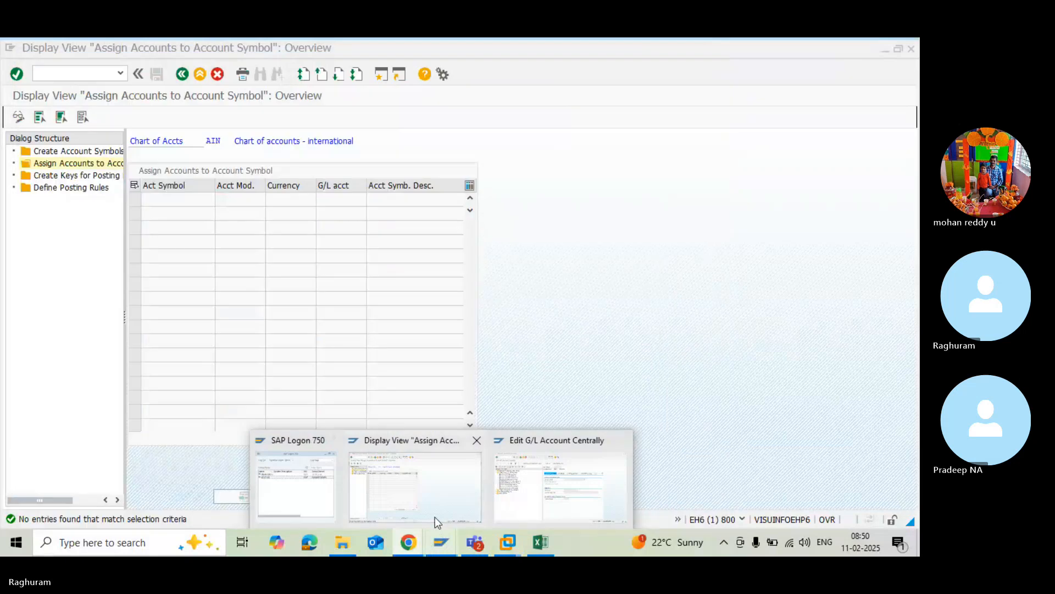
pyautogui.click(434, 512)
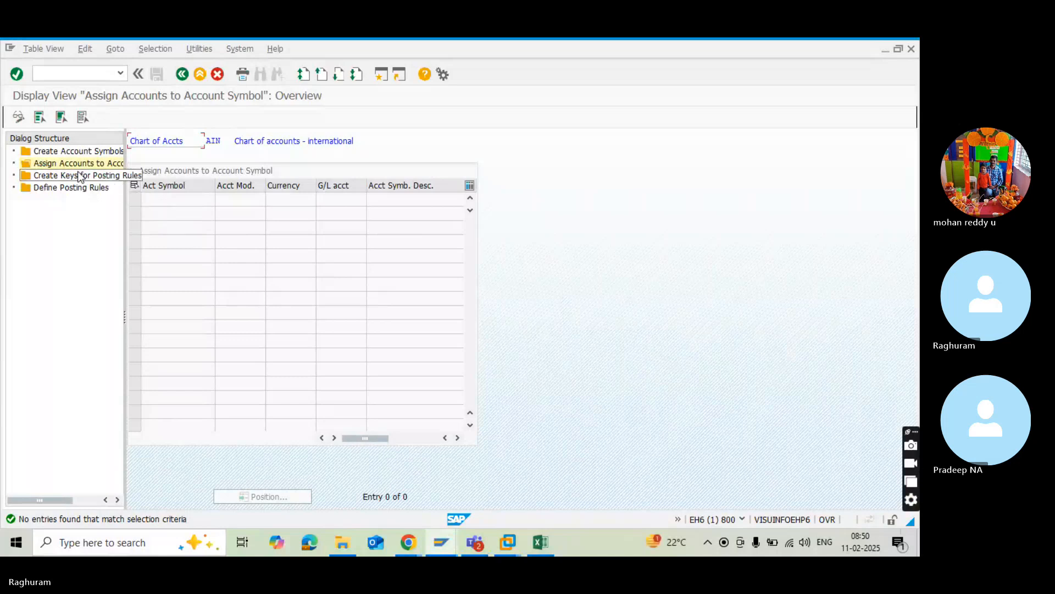
# Reopen the account assignments for chart of accounts AIN to check them, and return to the account symbols overview.
pyautogui.click(50, 163)
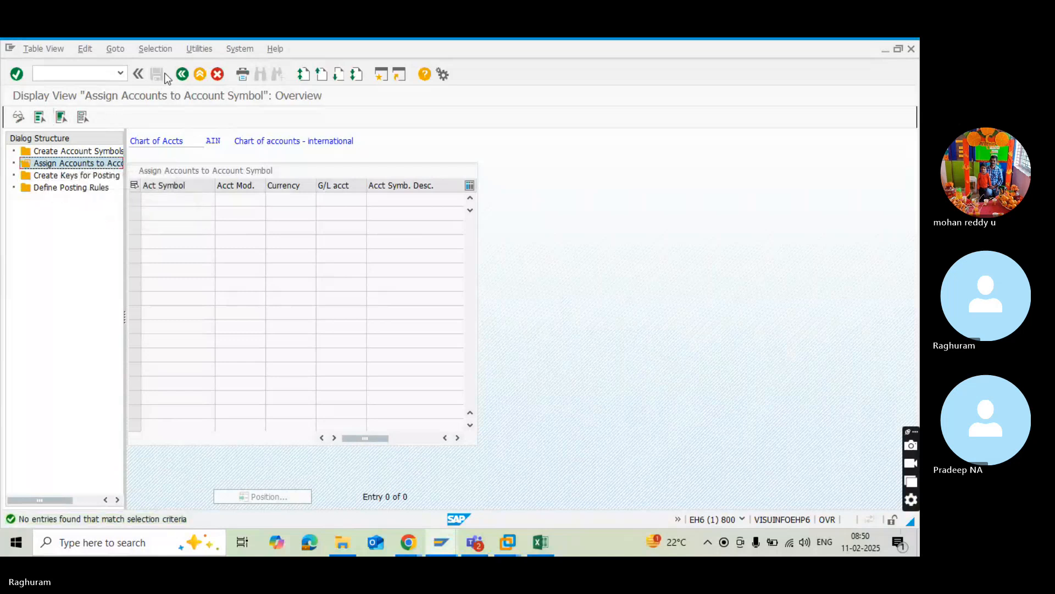
pyautogui.click(182, 74)
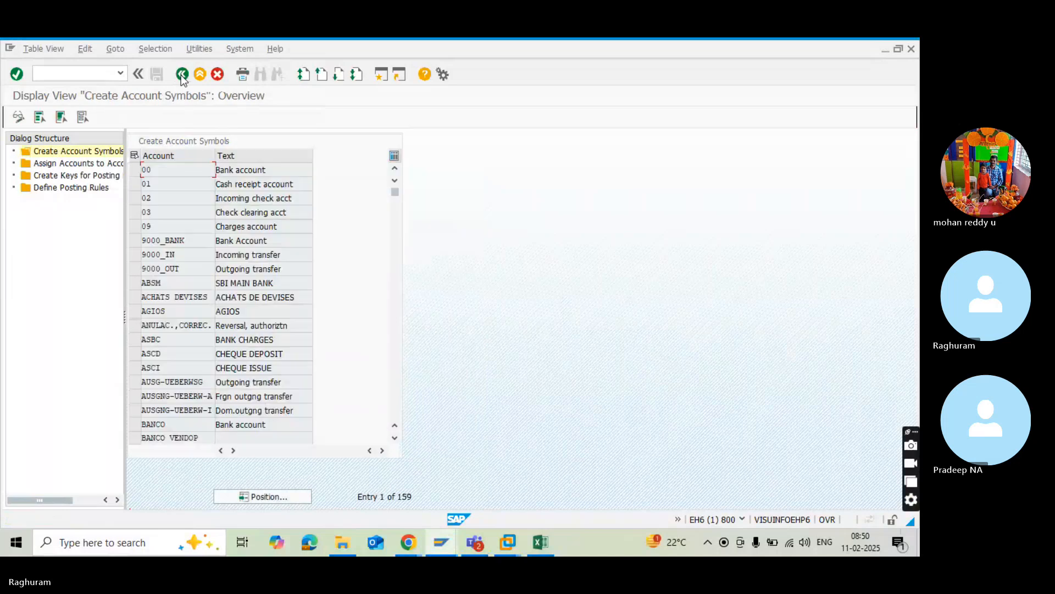
pyautogui.doubleClick(35, 166)
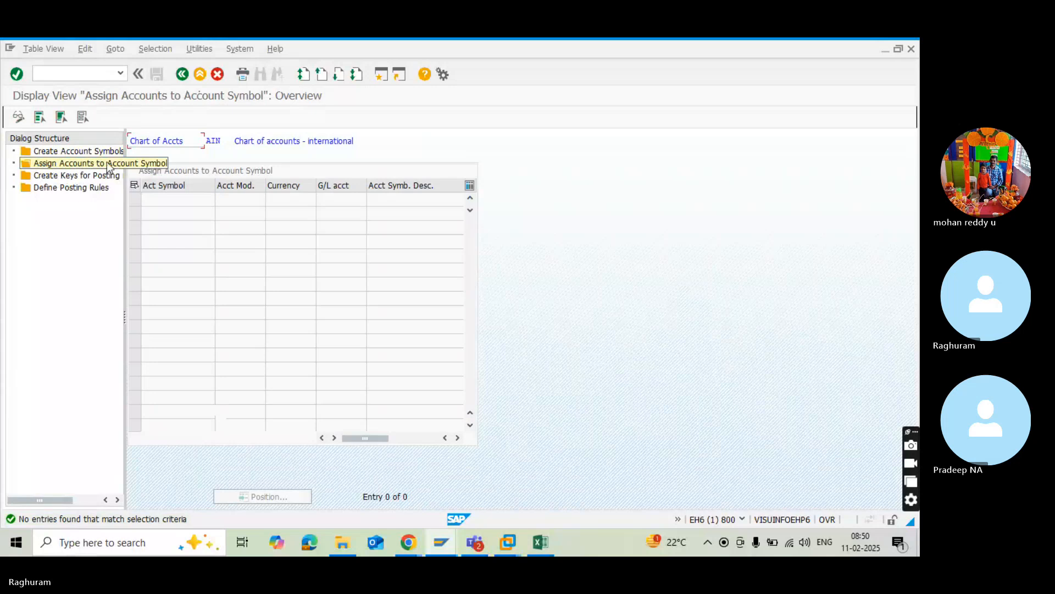
pyautogui.click(218, 76)
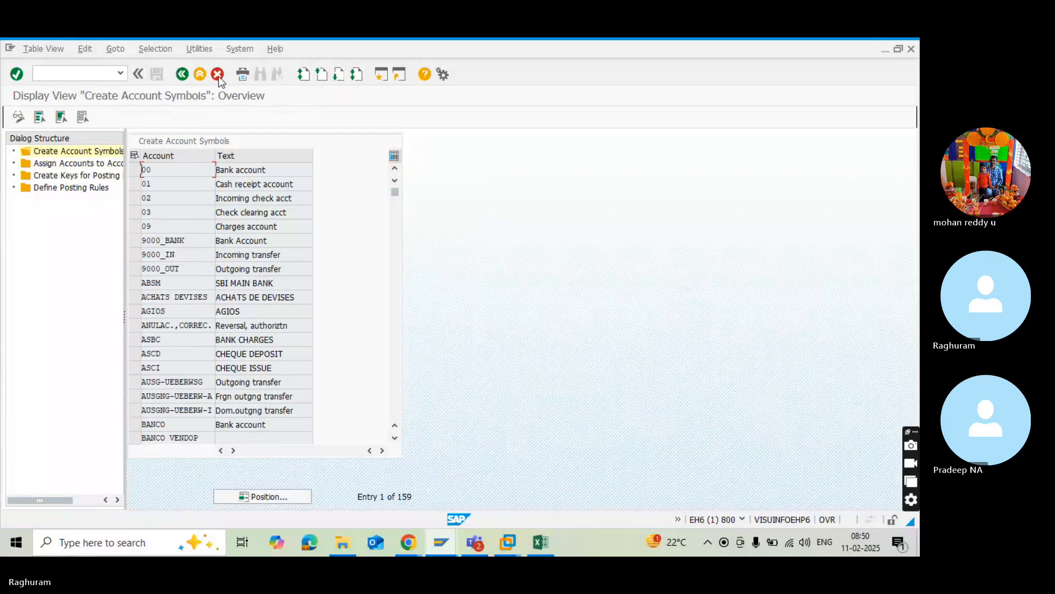
# Reopen Define Posting Keys and Posting Rules for Check Deposit for chart of accounts AIN and start new account assignment entries.
pyautogui.click(218, 75)
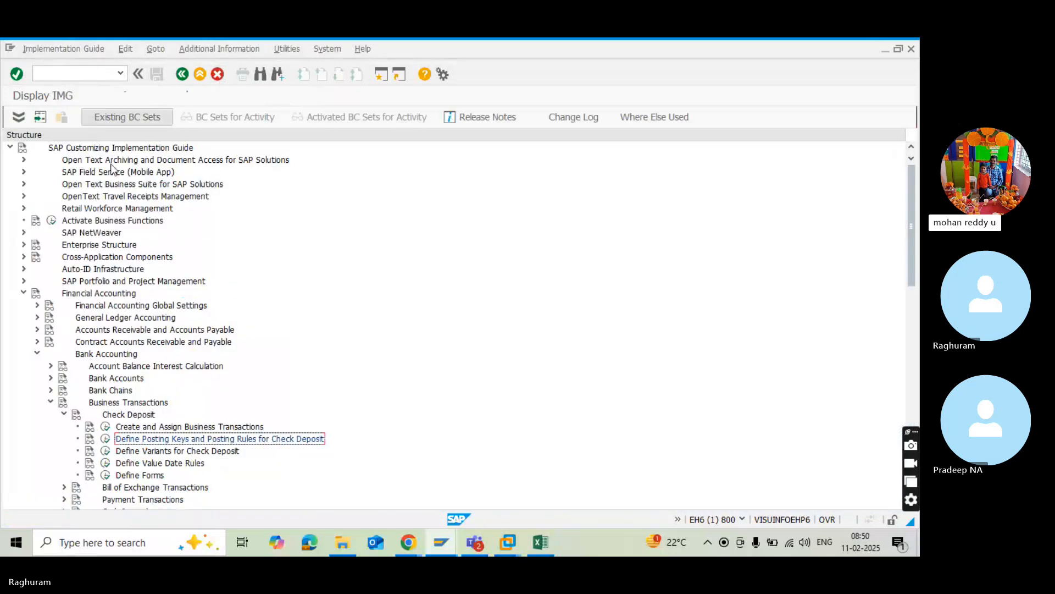
pyautogui.click(105, 440)
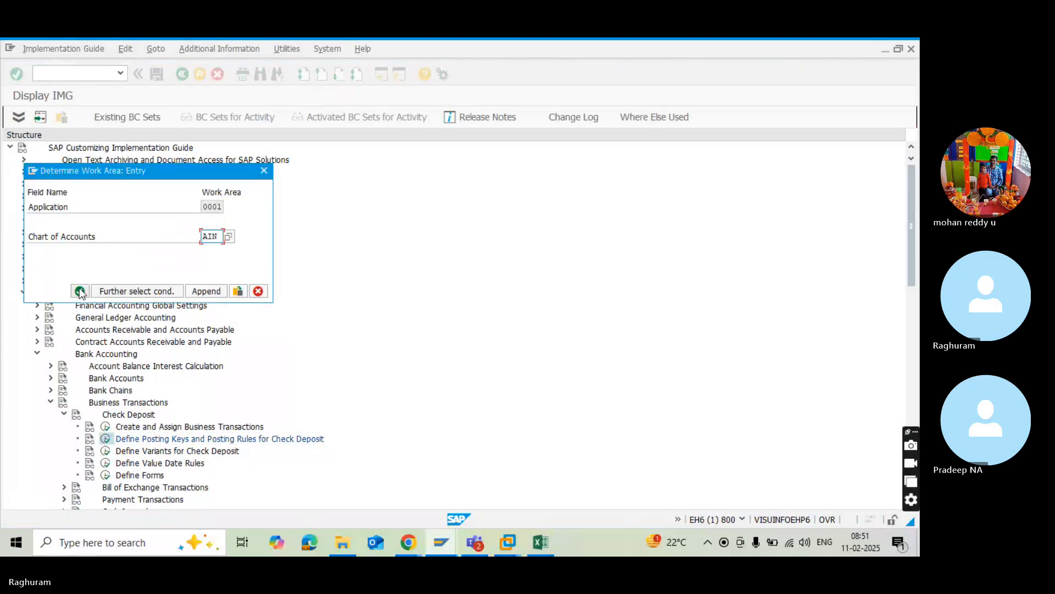
pyautogui.click(79, 291)
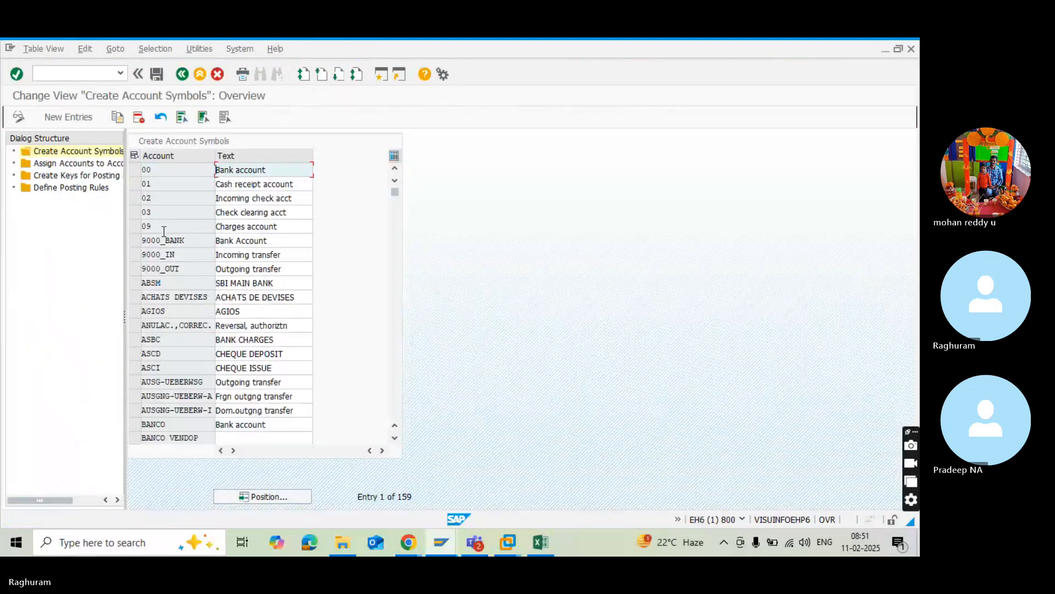
pyautogui.click(51, 164)
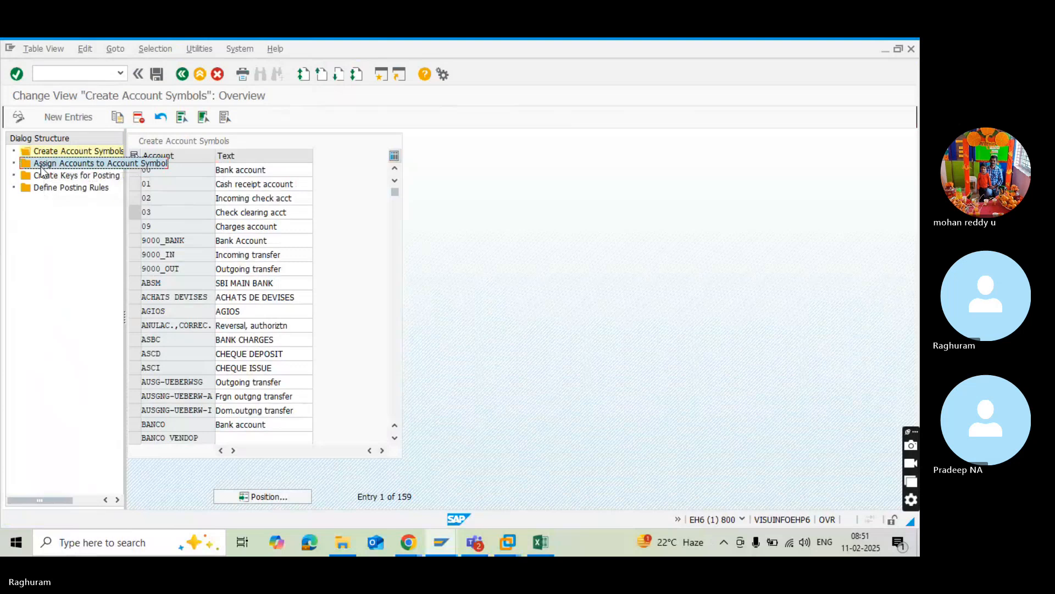
pyautogui.doubleClick(42, 164)
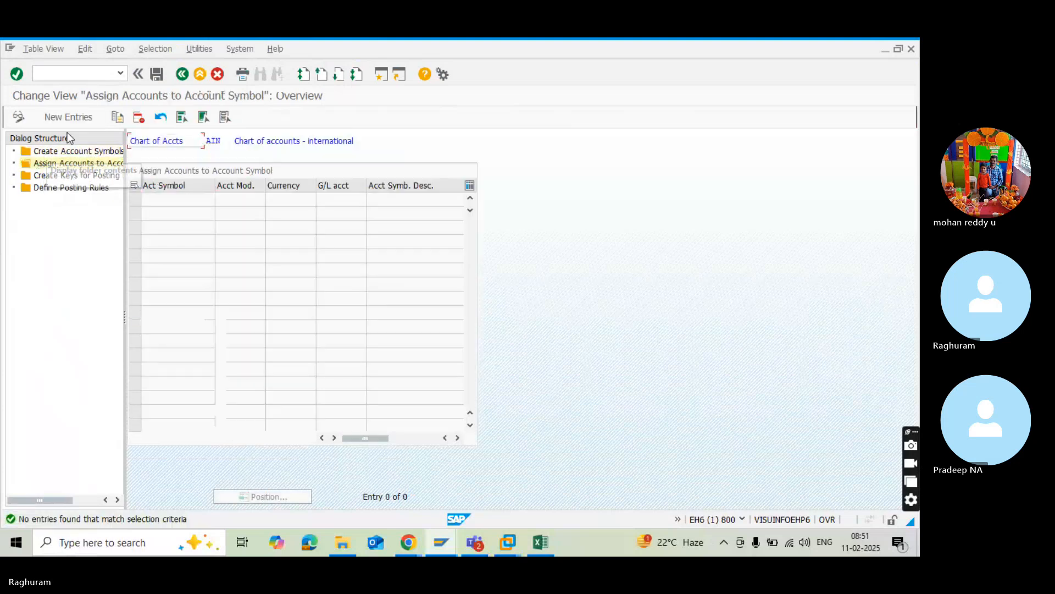
pyautogui.click(68, 117)
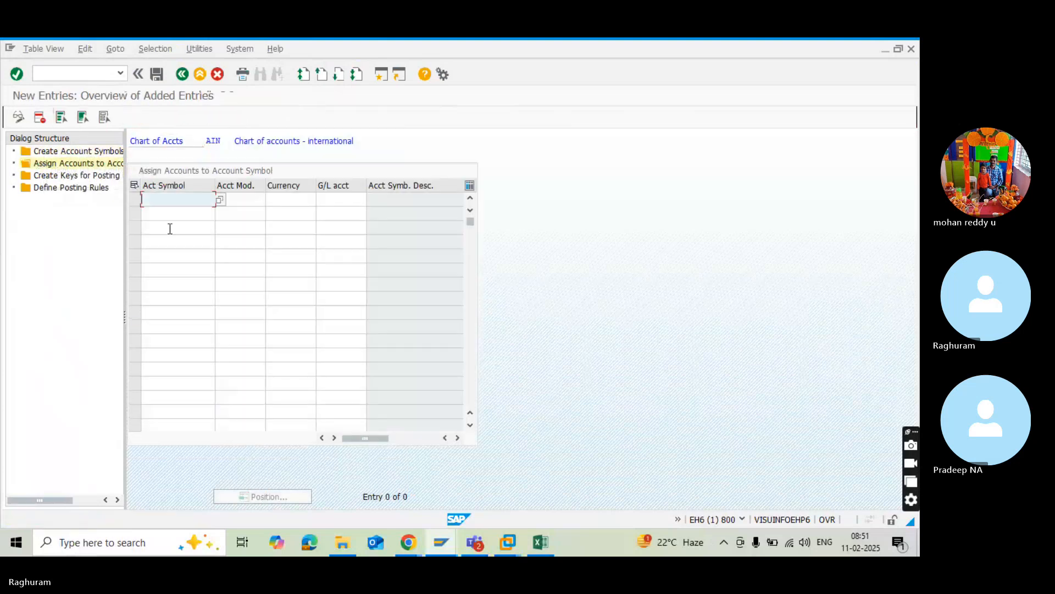
# Add the account symbols ABSM, ASCD, ASCI and ASBC to the first four rows of the new entries.
pyautogui.click(219, 201)
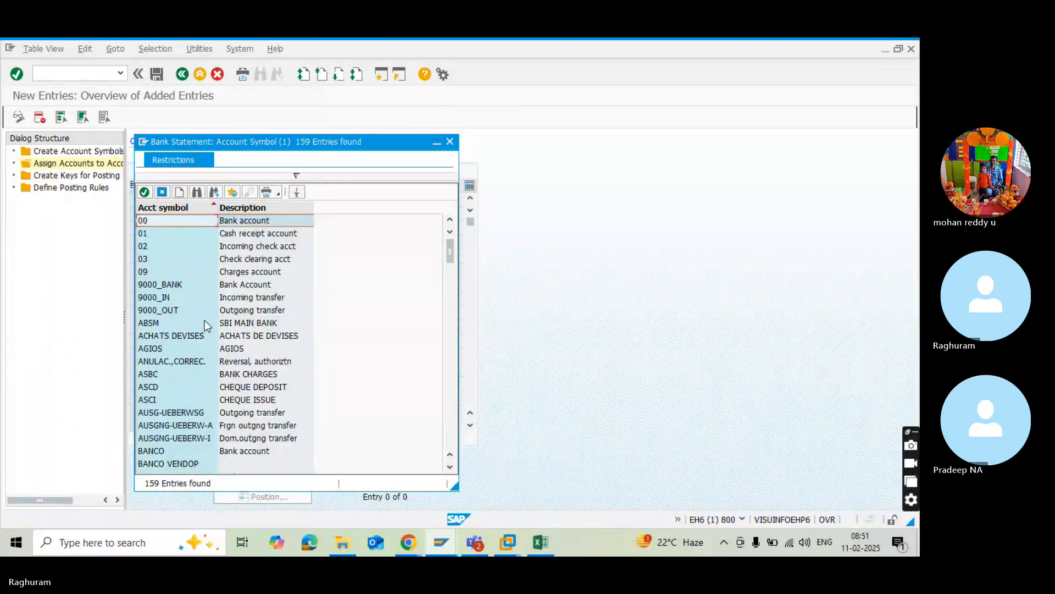
pyautogui.doubleClick(205, 323)
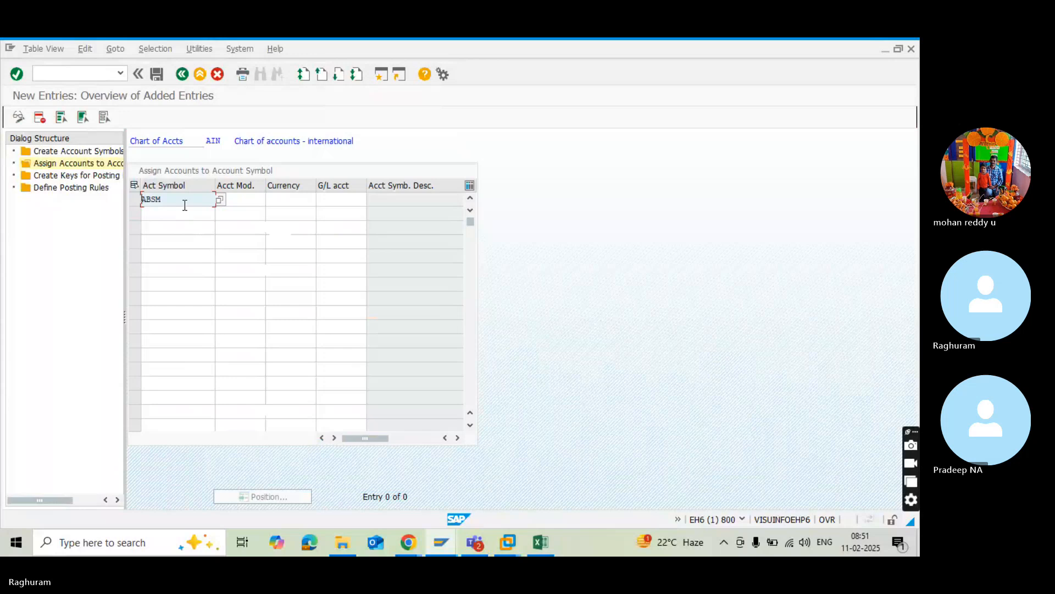
pyautogui.click(184, 214)
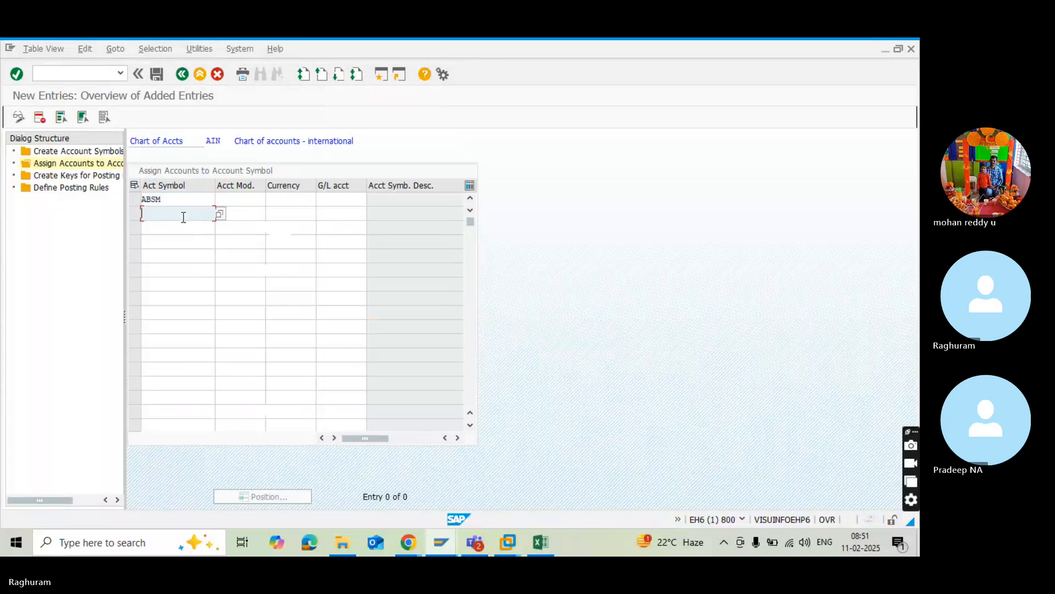
pyautogui.click(220, 214)
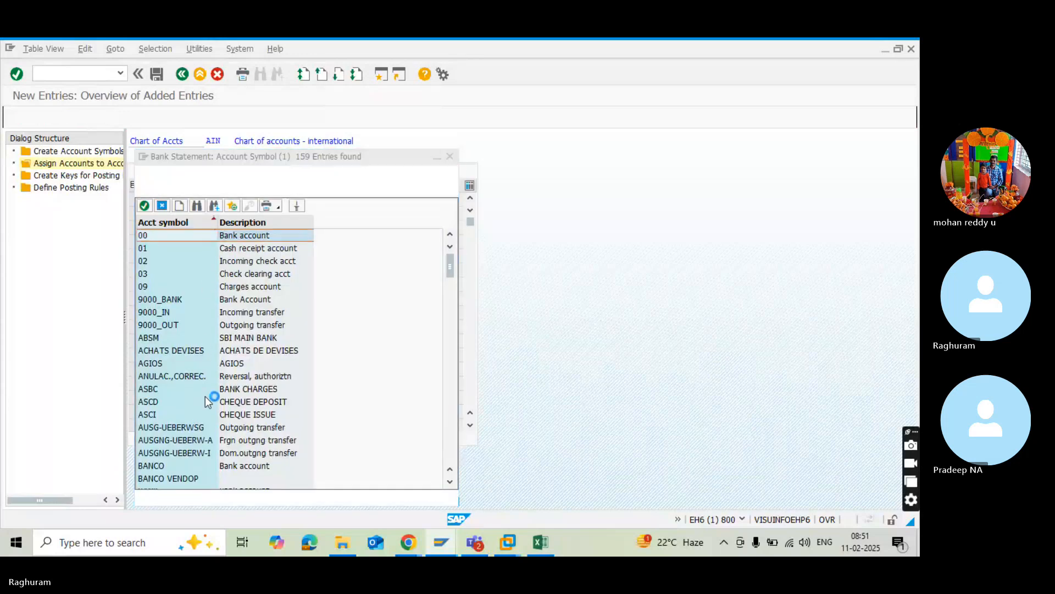
pyautogui.doubleClick(224, 401)
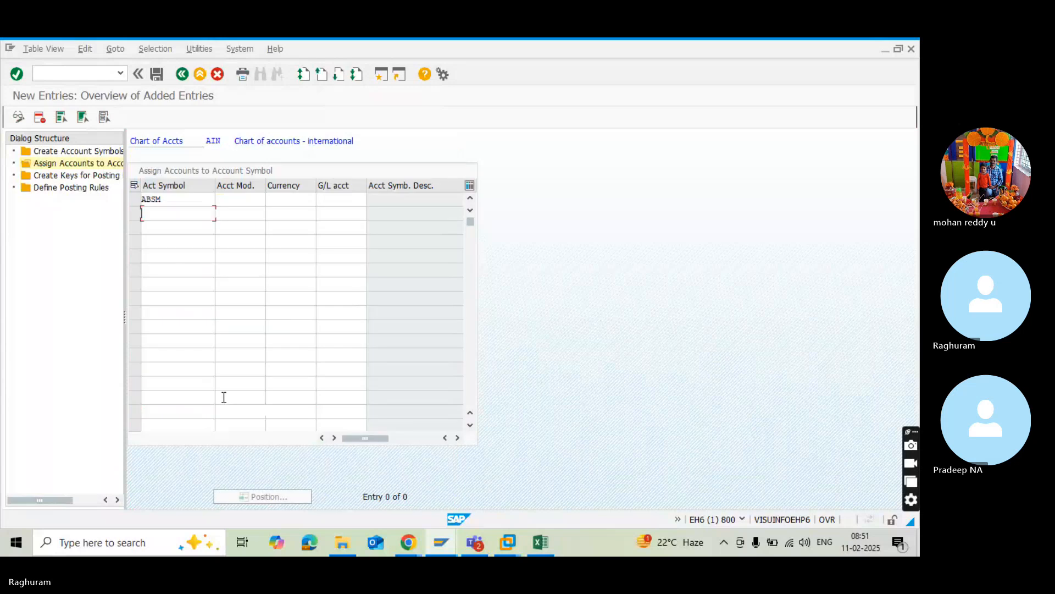
pyautogui.click(155, 231)
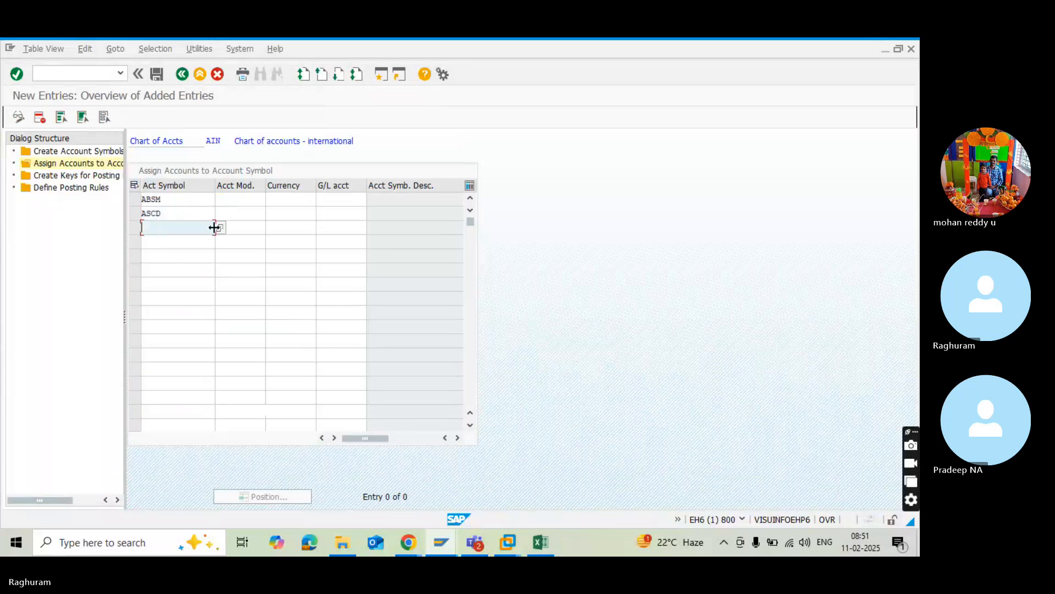
pyautogui.click(220, 227)
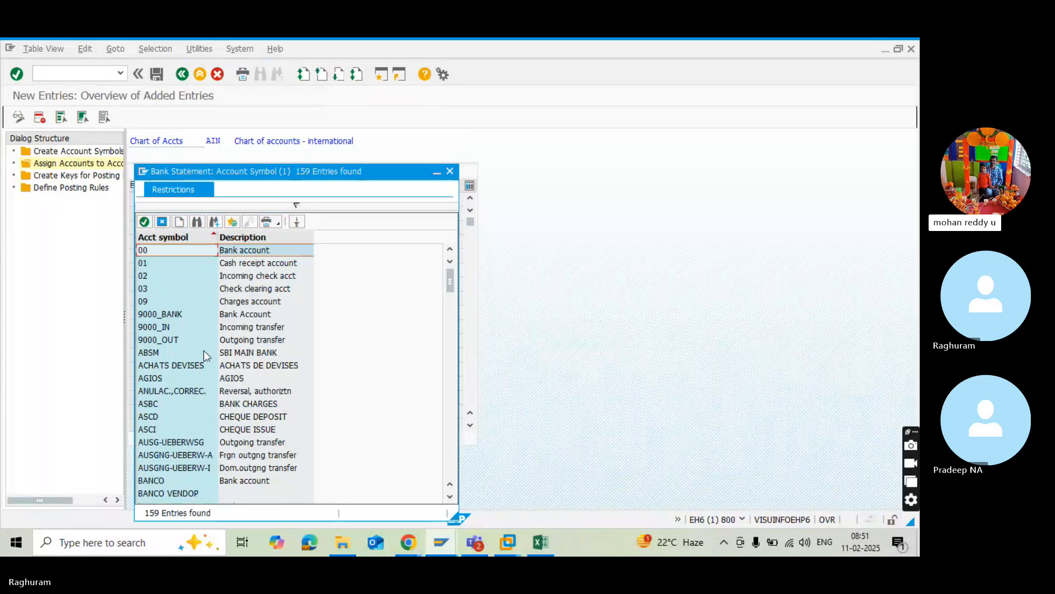
pyautogui.doubleClick(185, 427)
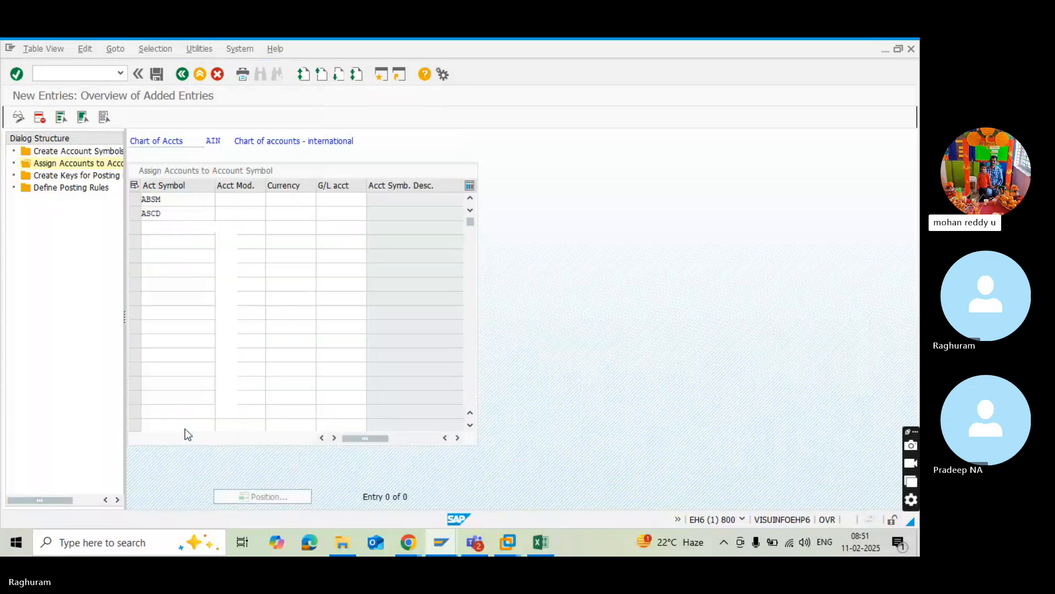
pyautogui.click(188, 239)
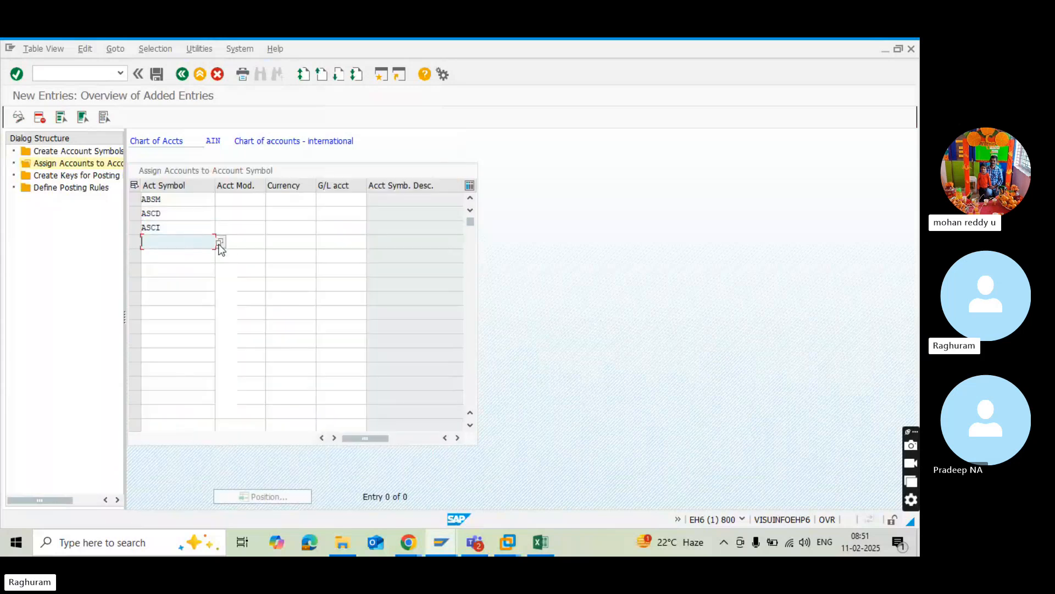
pyautogui.click(222, 243)
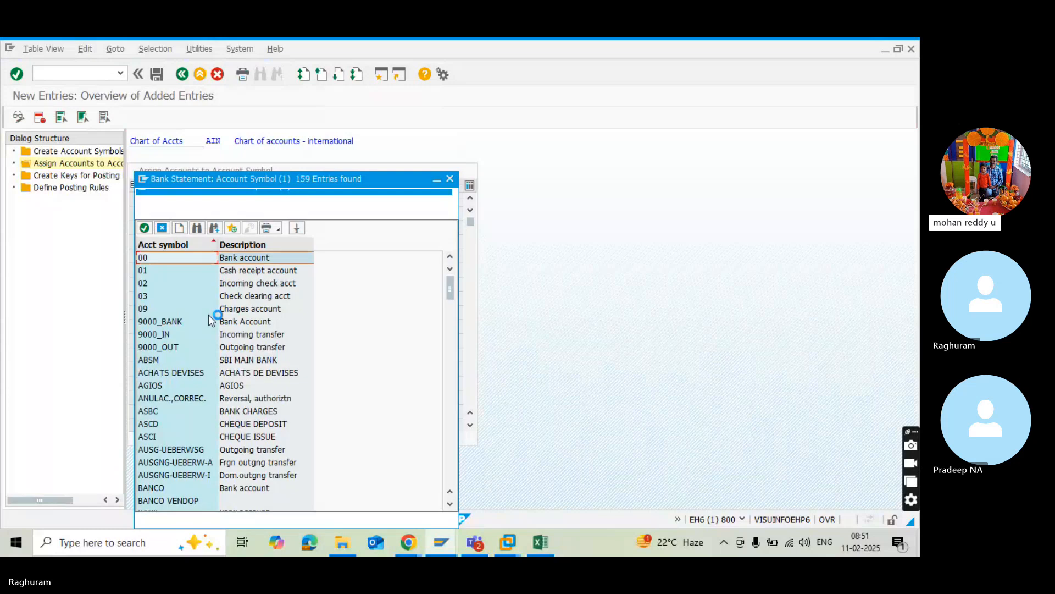
pyautogui.doubleClick(219, 410)
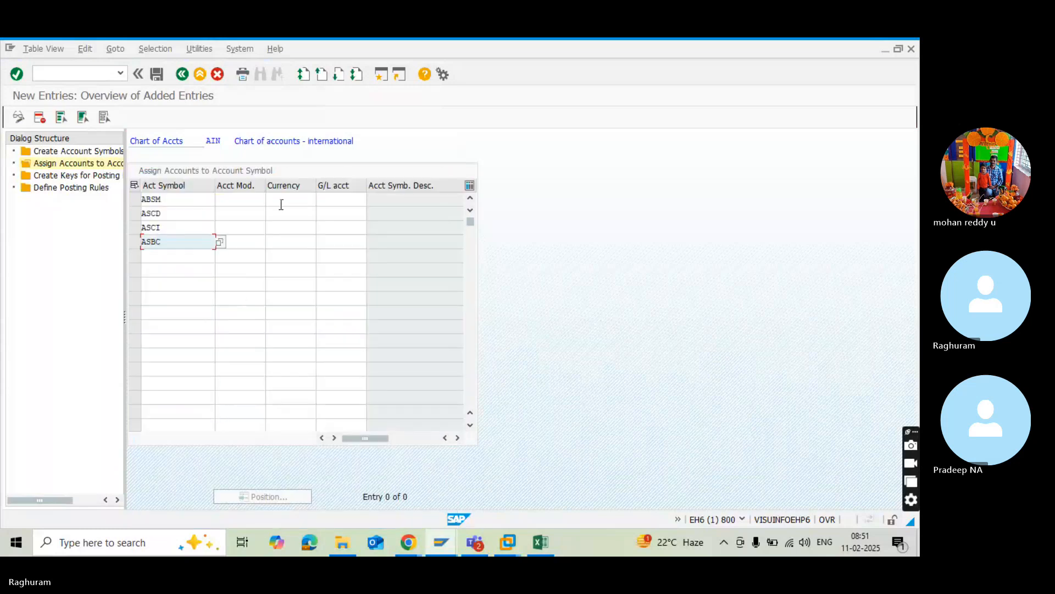
# Set the currency to INR for the ABSM, ASCD, ASCI and ASBC rows.
pyautogui.click(298, 198)
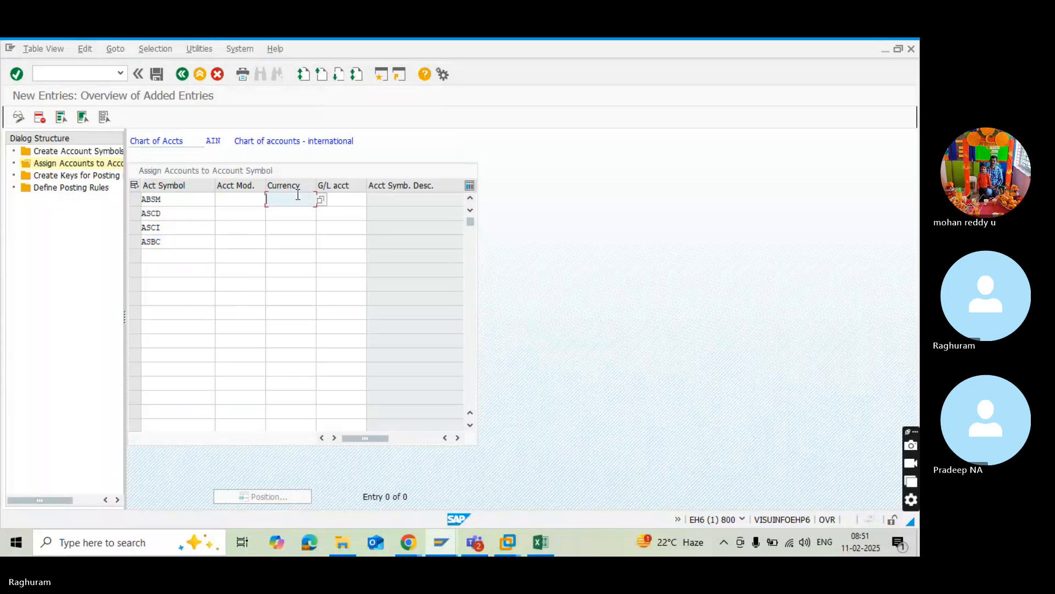
pyautogui.write('IN')
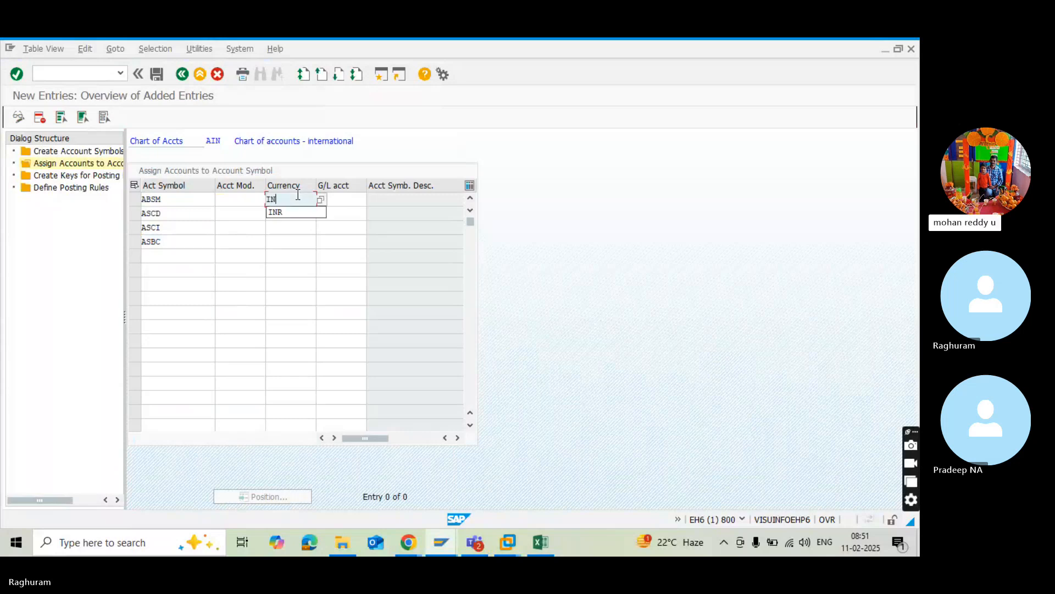
pyautogui.click(290, 214)
pyautogui.click(290, 215)
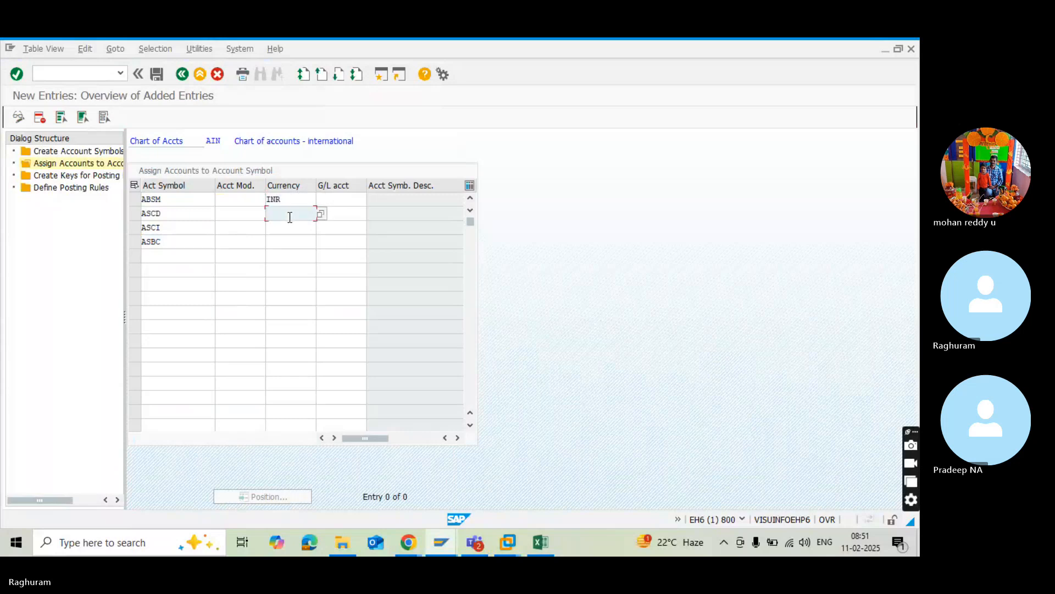
pyautogui.write('INR')
pyautogui.click(289, 225)
pyautogui.write('INR')
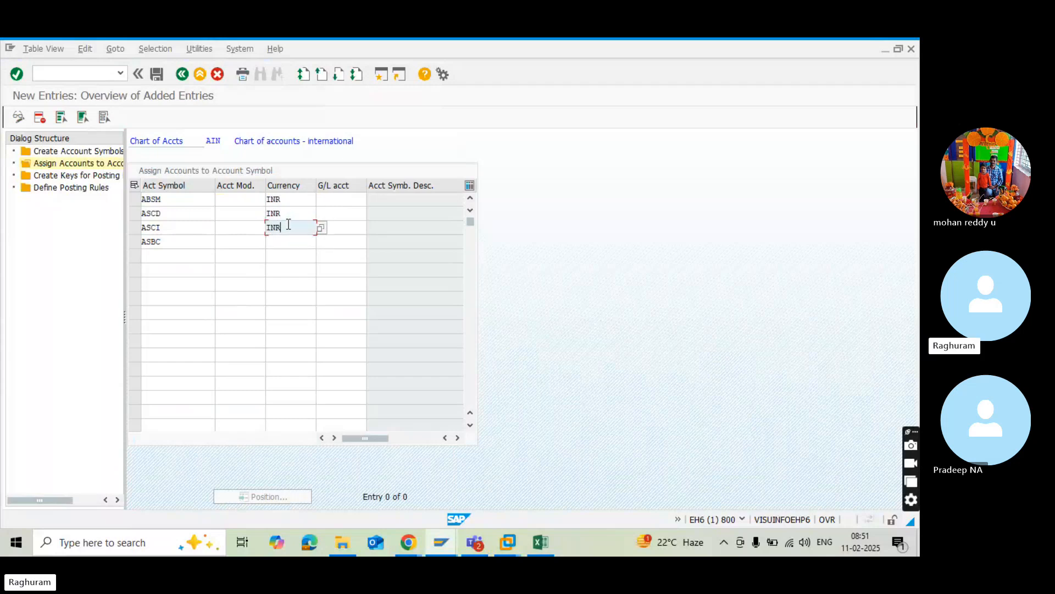
pyautogui.click(279, 242)
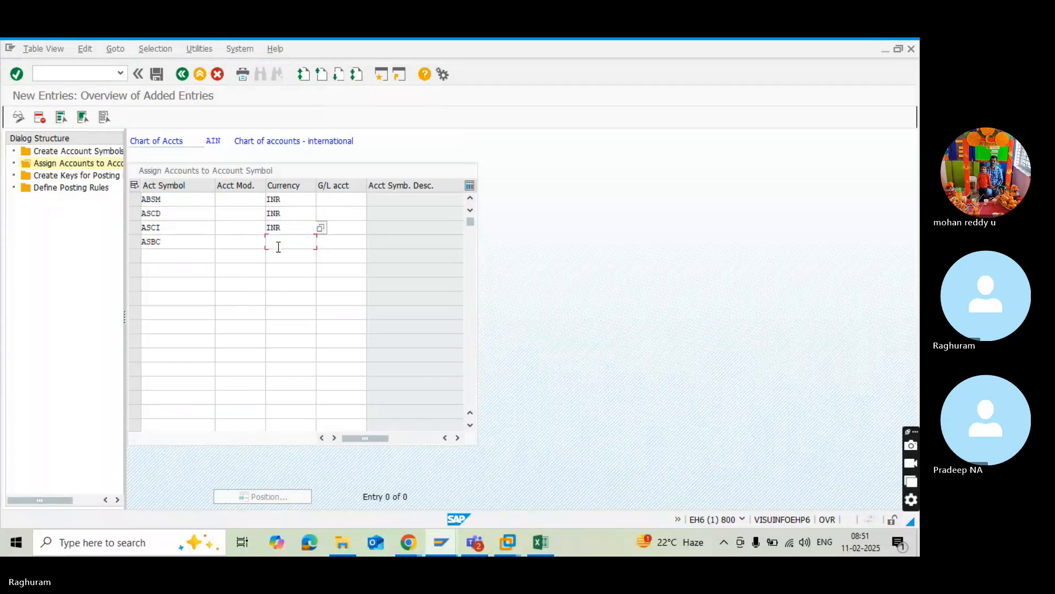
pyautogui.write('INR')
# Check the SBI main bank account in the G/L account session and assign G/L account 100706 to ABSM.
pyautogui.click(343, 203)
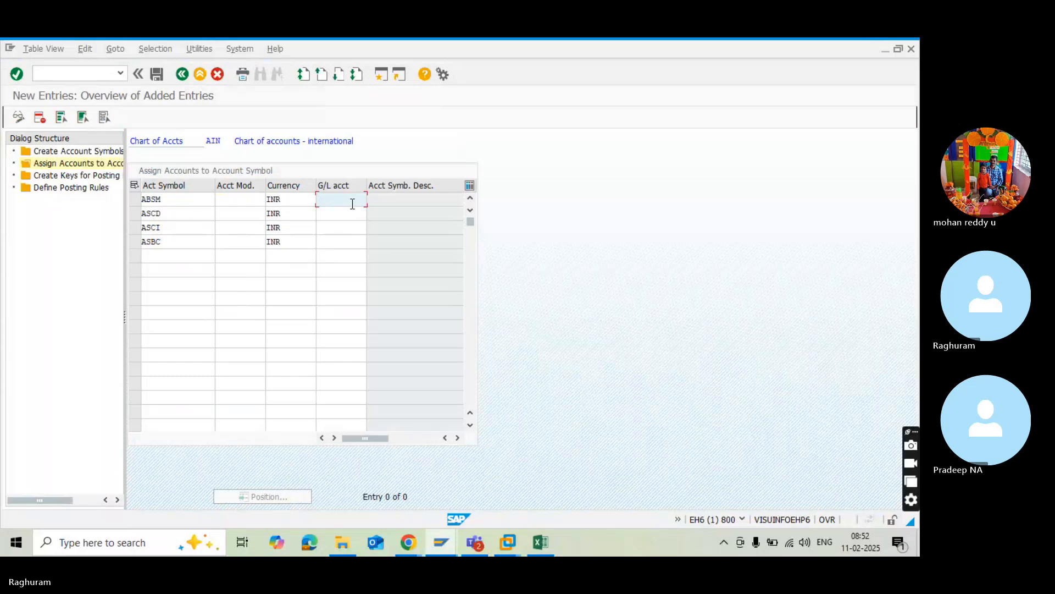
pyautogui.hotkey('alt', 'Tab')
pyautogui.hotkey('alt', 'Tab')
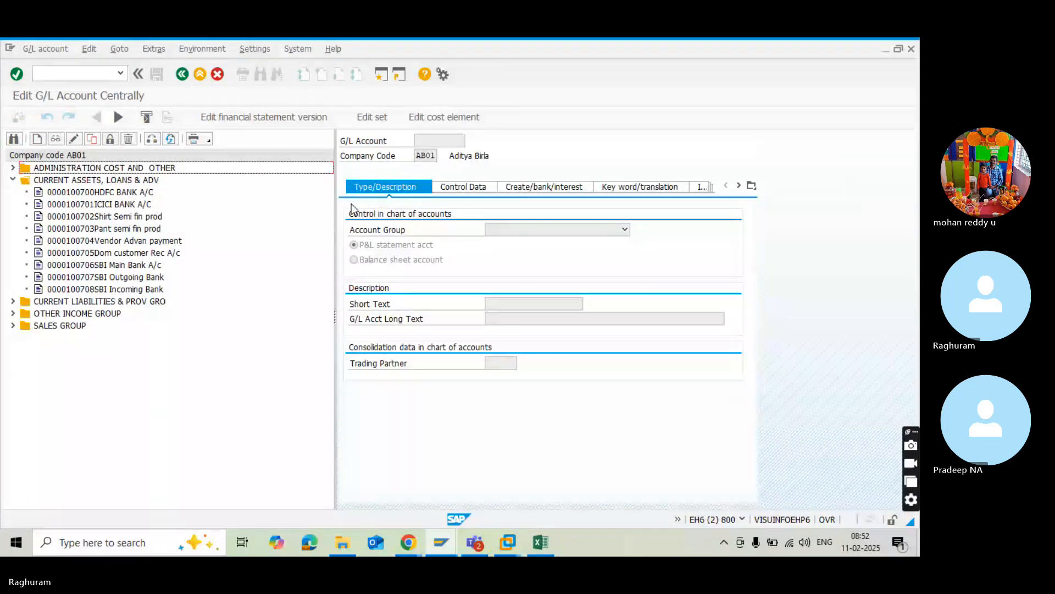
pyautogui.hotkey('alt', 'Tab')
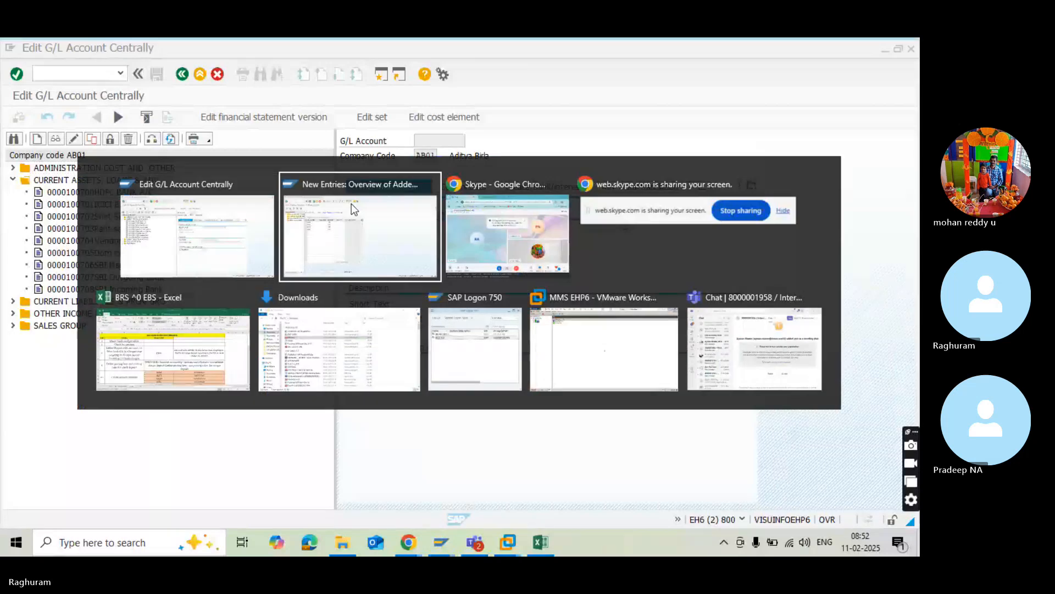
pyautogui.write('10')
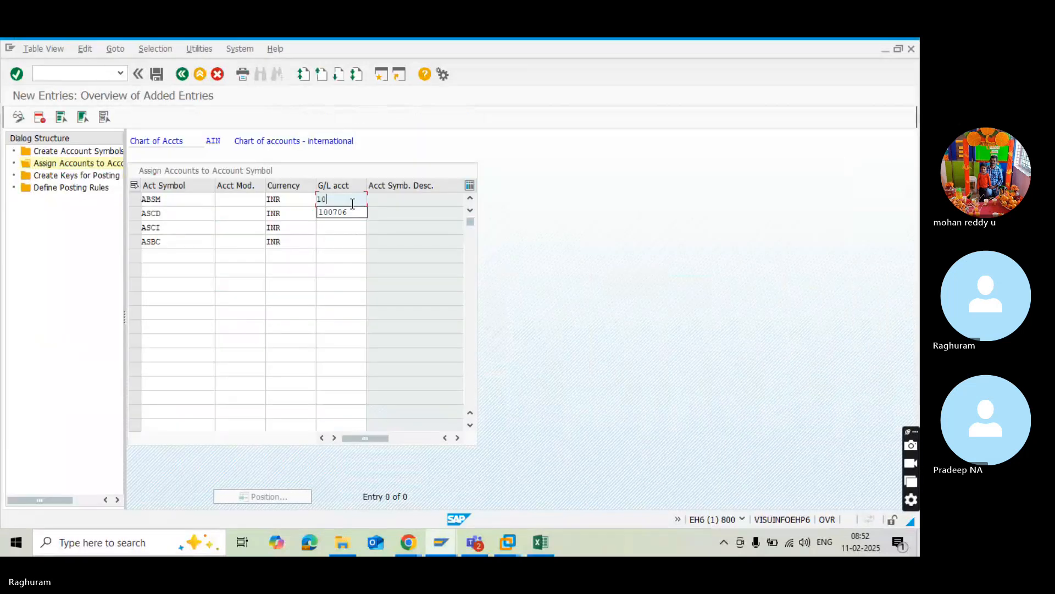
pyautogui.write('0706')
# Check the SBI outgoing and incoming bank accounts, and assign G/L account 100707 to ASCD and 100708 to ASCI.
pyautogui.hotkey('alt', 'Tab')
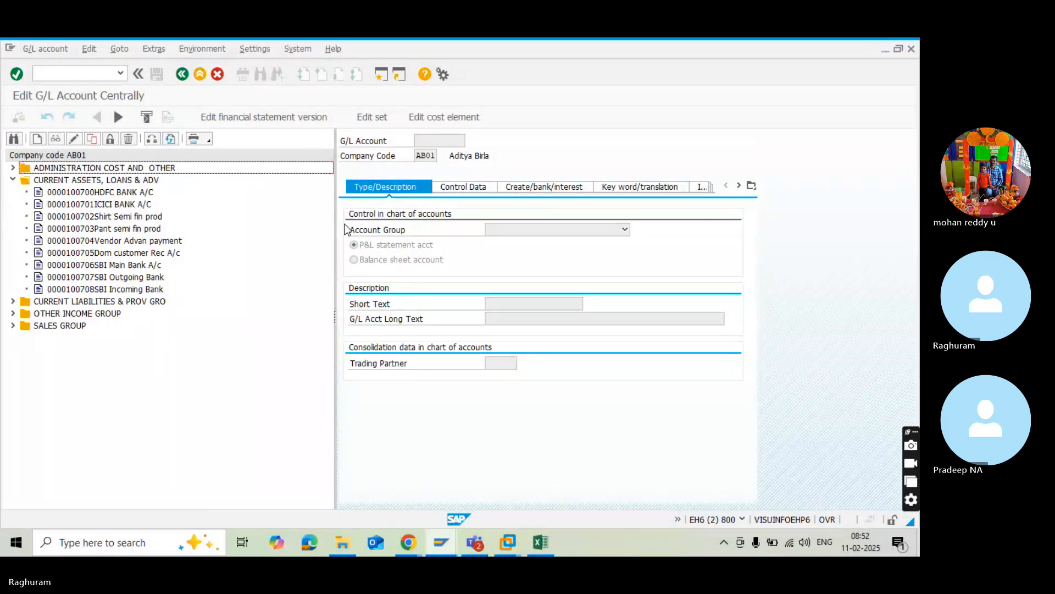
pyautogui.hotkey('alt', 'Tab')
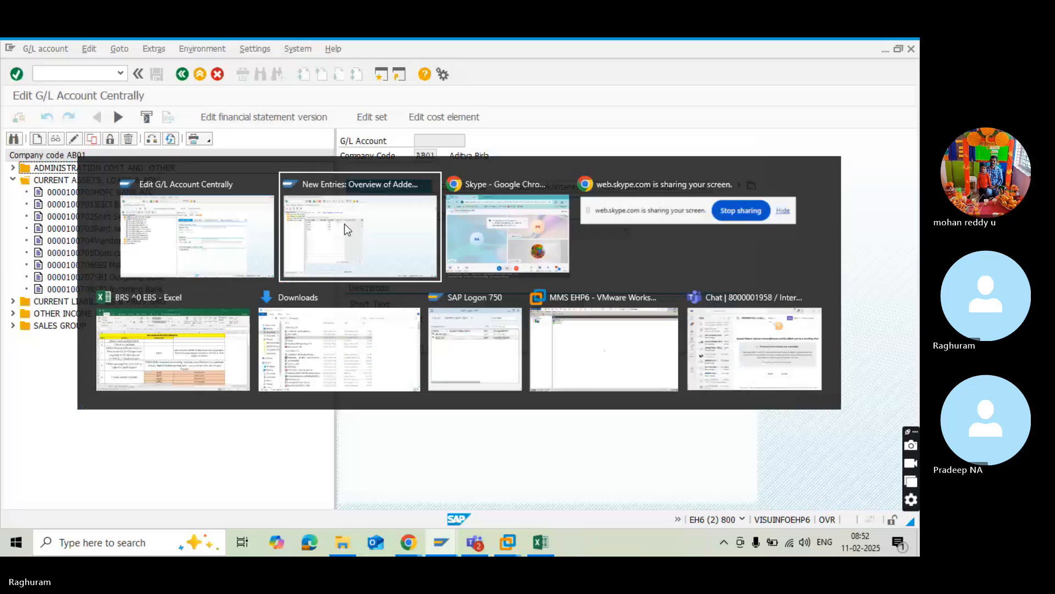
pyautogui.click(337, 212)
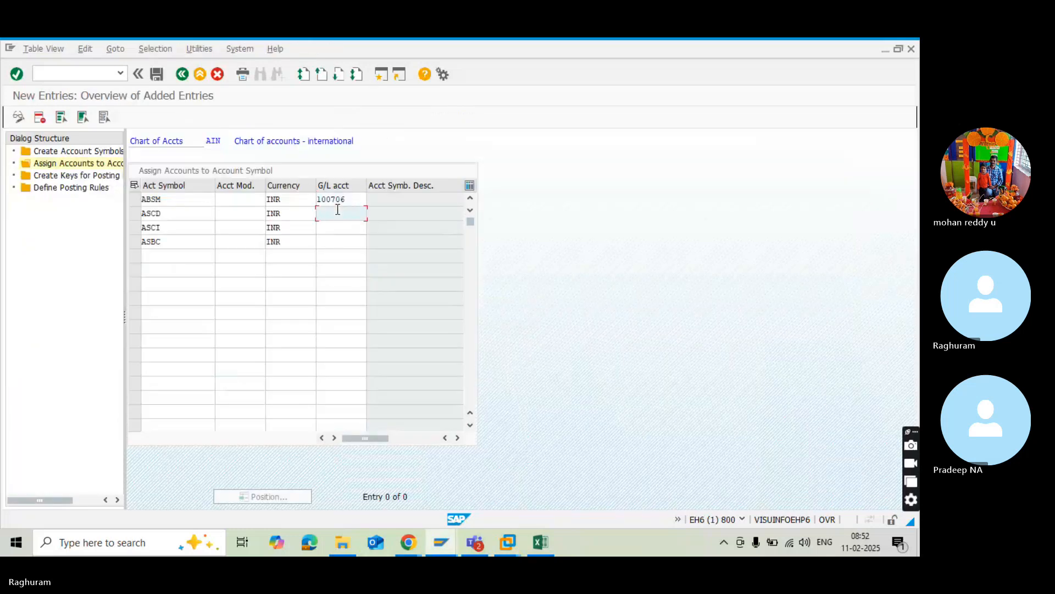
pyautogui.write('100707')
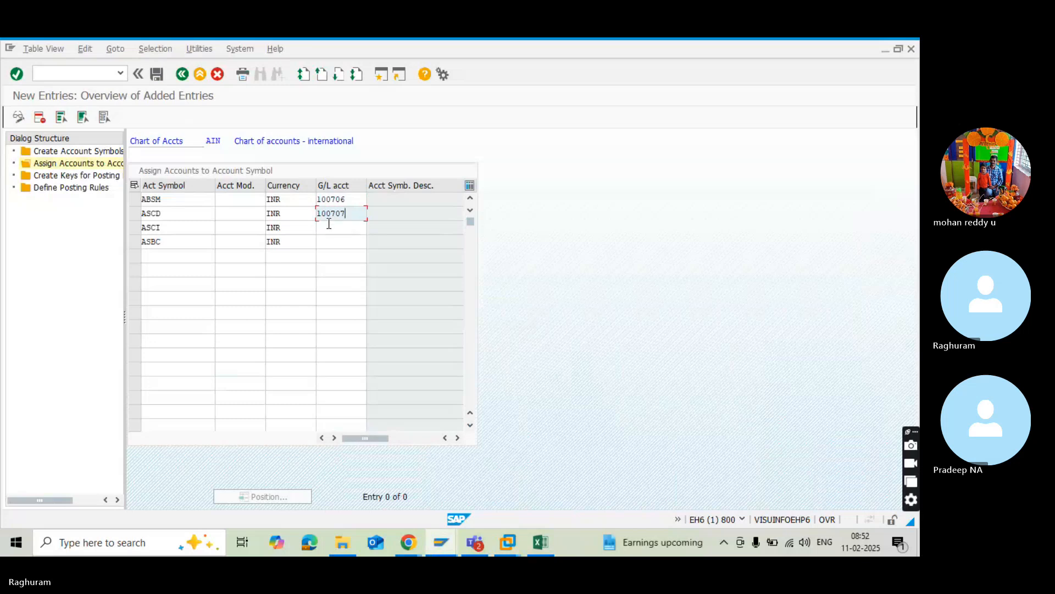
pyautogui.click(329, 225)
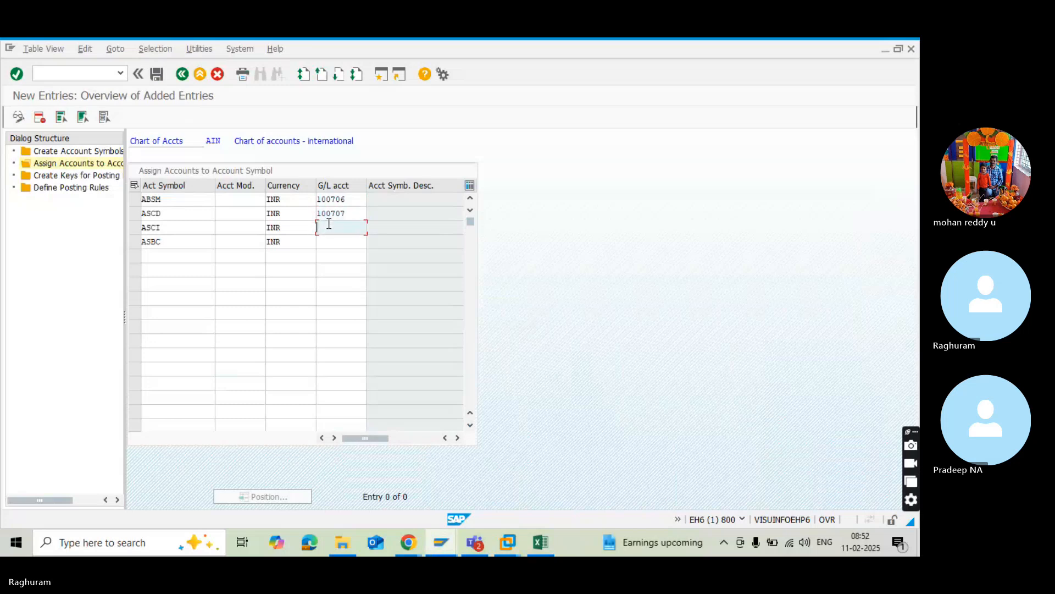
pyautogui.write('100708')
# Look up the SBI bank charges account among the administration cost accounts in the G/L account session and assign G/L account 101405 to ASBC.
pyautogui.hotkey('alt', 'Tab')
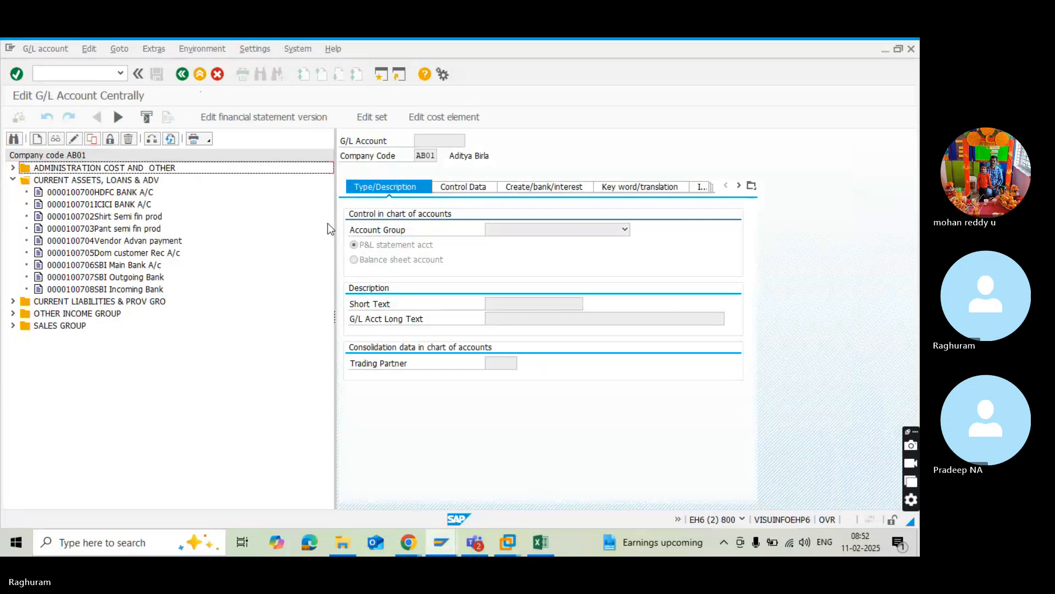
pyautogui.click(13, 168)
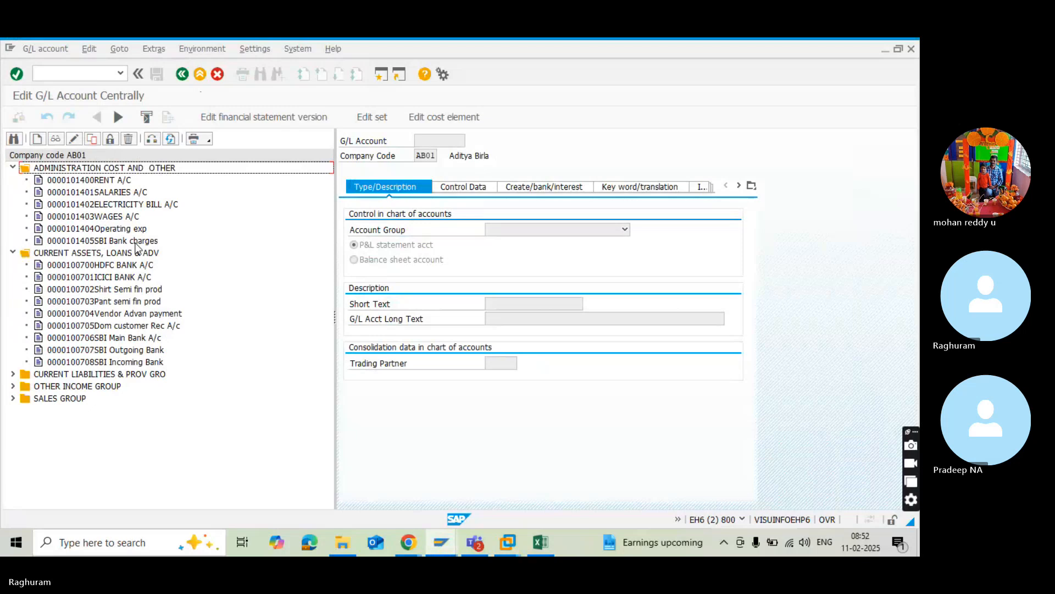
pyautogui.hotkey('alt', 'Tab')
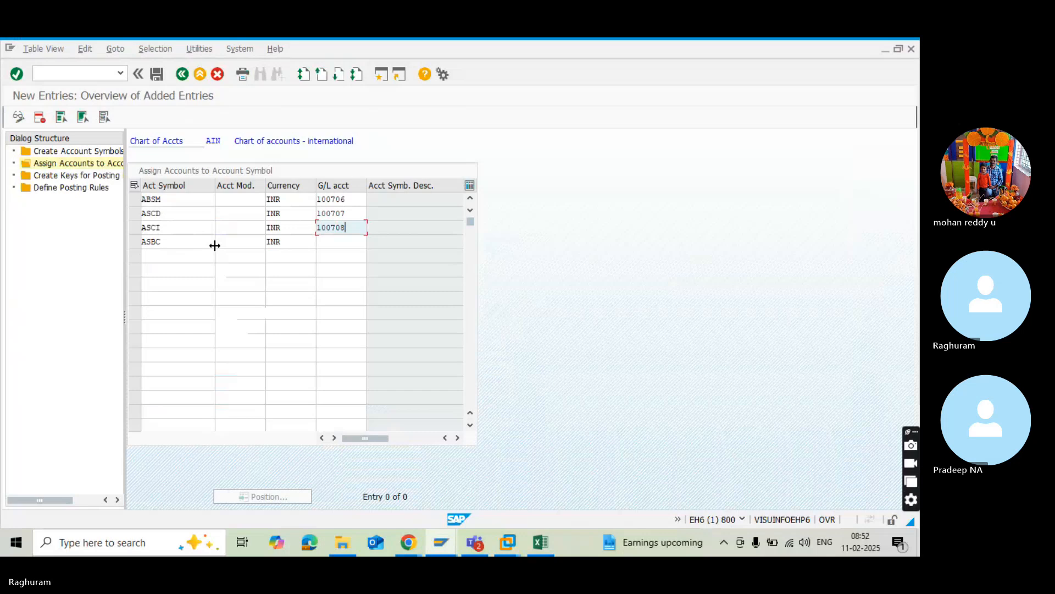
pyautogui.click(325, 241)
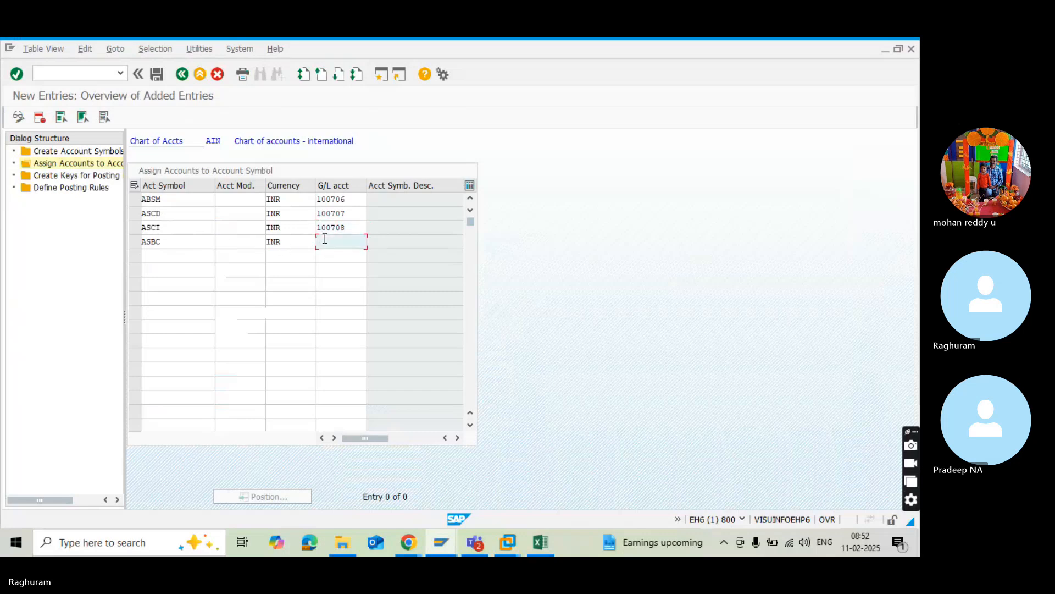
pyautogui.write('101405')
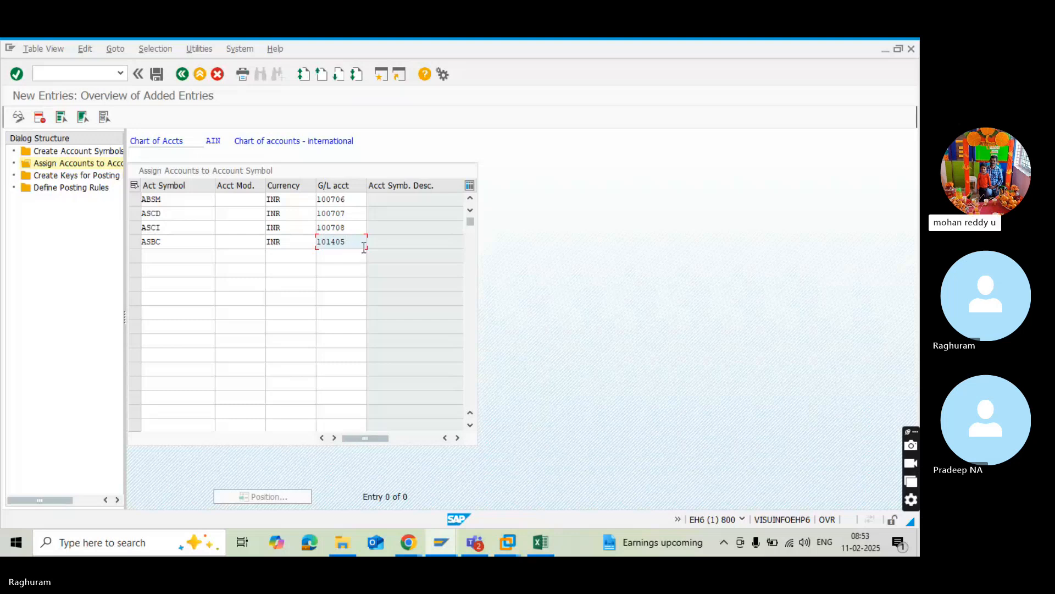
# Validate the new account assignments and save them to customizing request EH6K900038.
pyautogui.press('Return')
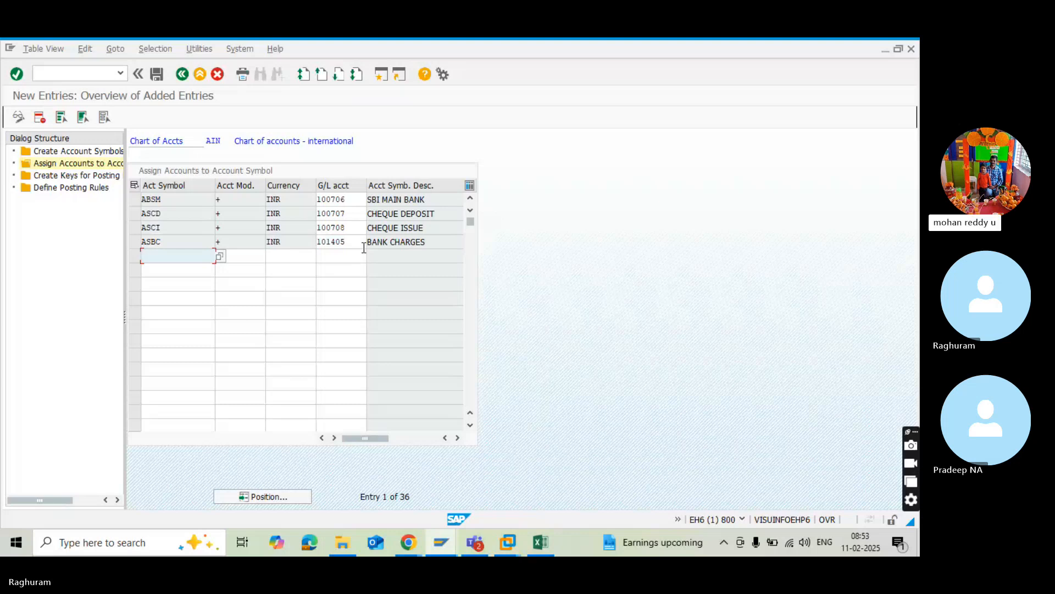
pyautogui.click(158, 74)
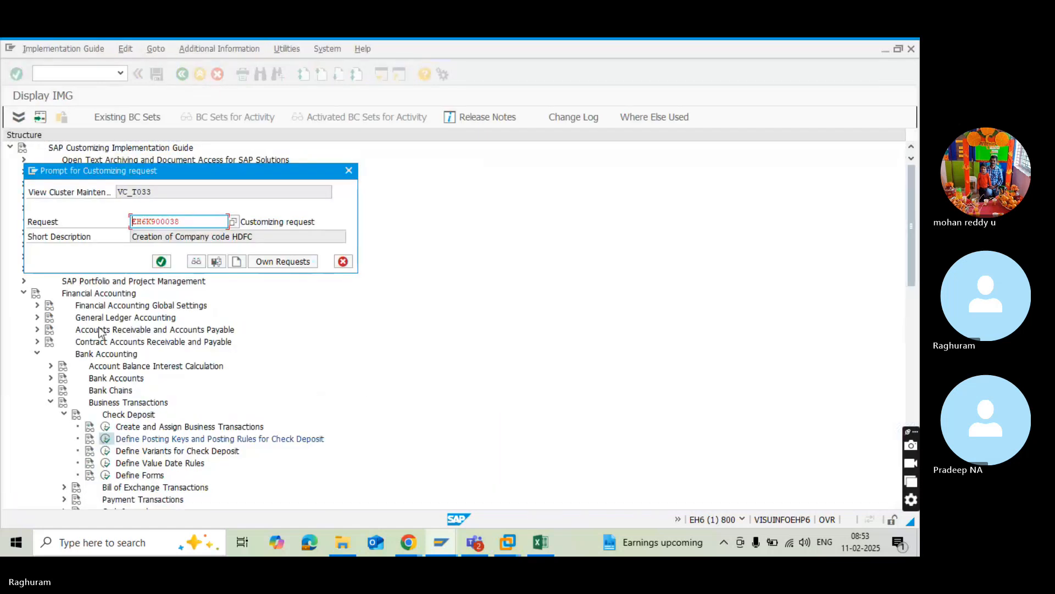
pyautogui.click(160, 263)
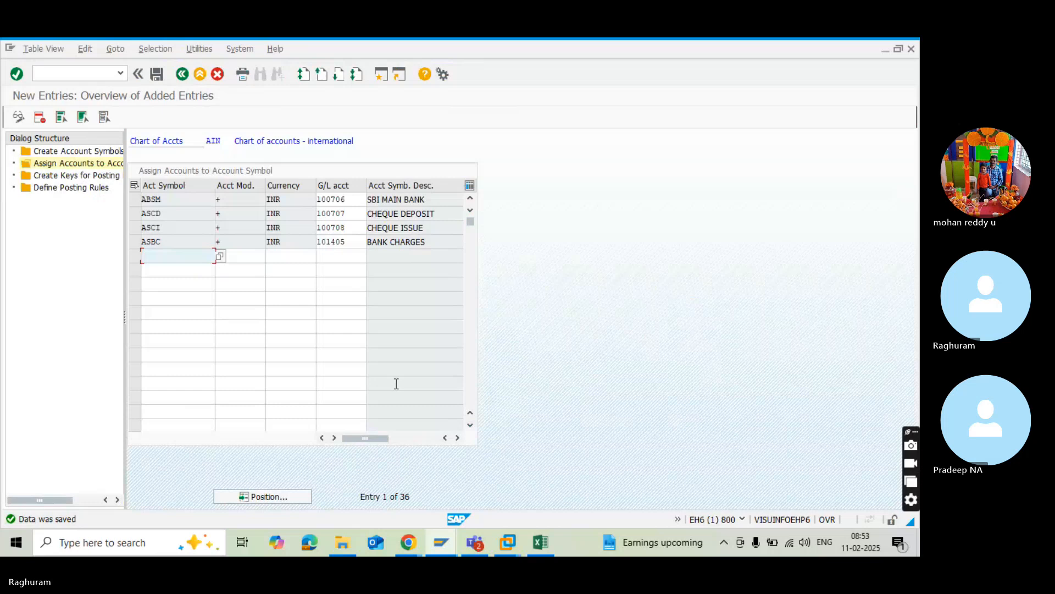
pyautogui.press('XF86AudioRaiseVolume')
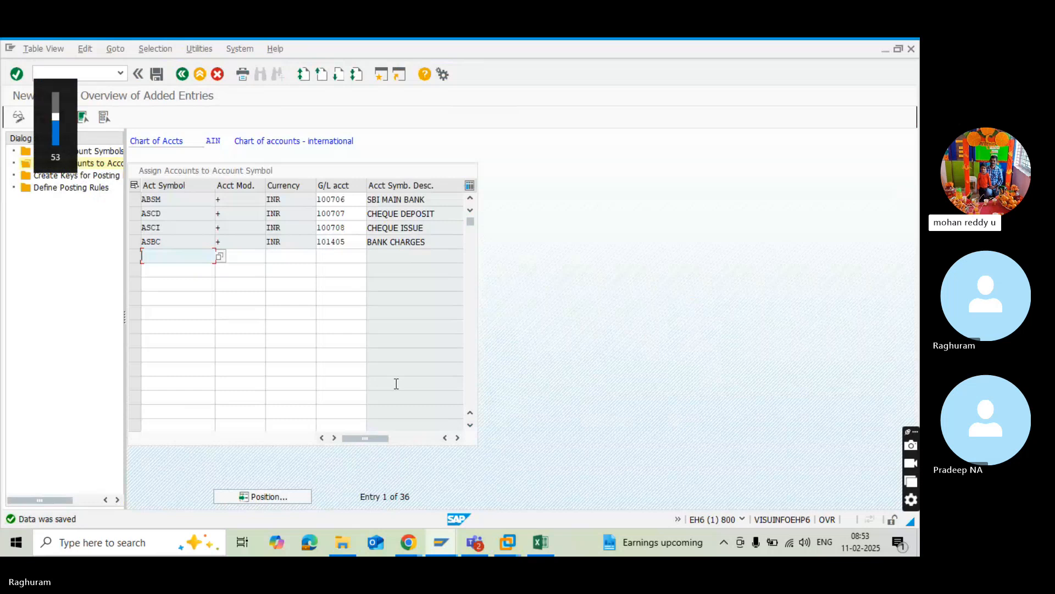
pyautogui.press('XF86AudioRaiseVolume')
pyautogui.press('XF86AudioRaiseVolume')
pyautogui.press('XF86AudioRaiseVolume')
pyautogui.press('XF86AudioRaiseVolume')
pyautogui.press('XF86AudioRaiseVolume')
pyautogui.press('XF86AudioRaiseVolume')
pyautogui.press('XF86AudioRaiseVolume')
pyautogui.press('XF86AudioRaiseVolume')
pyautogui.press('XF86AudioRaiseVolume')
pyautogui.press('XF86AudioRaiseVolume')
pyautogui.press('XF86AudioRaiseVolume')
pyautogui.press('XF86AudioRaiseVolume')
pyautogui.press('XF86AudioRaiseVolume')
pyautogui.press('XF86AudioRaiseVolume')
pyautogui.press('XF86AudioRaiseVolume')
pyautogui.press('XF86AudioRaiseVolume')
pyautogui.press('XF86AudioRaiseVolume')
pyautogui.press('XF86AudioRaiseVolume')
pyautogui.press('XF86AudioRaiseVolume')
pyautogui.press('XF86AudioRaiseVolume')
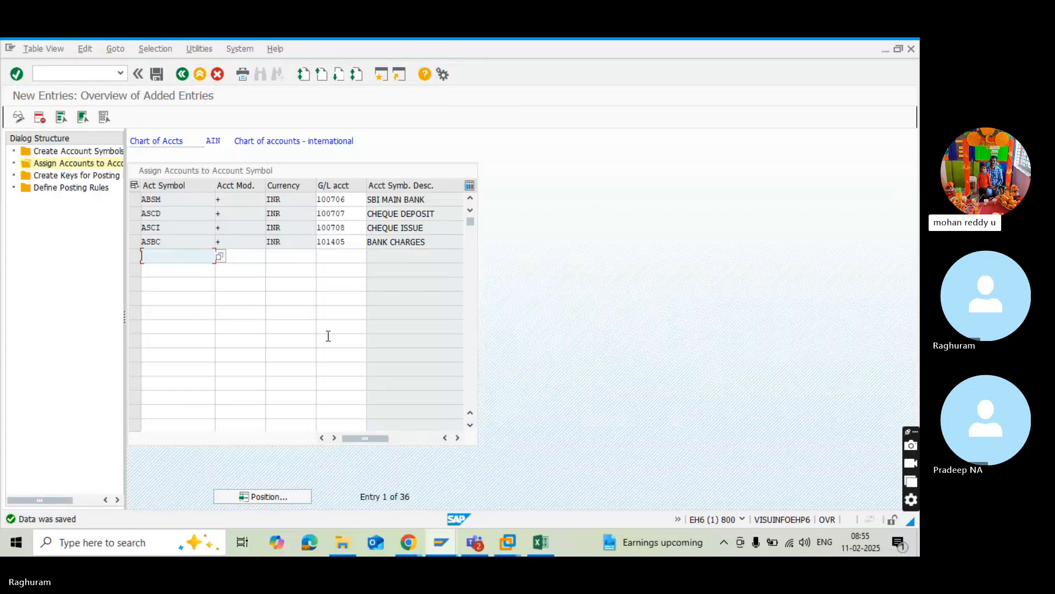
pyautogui.click(134, 214)
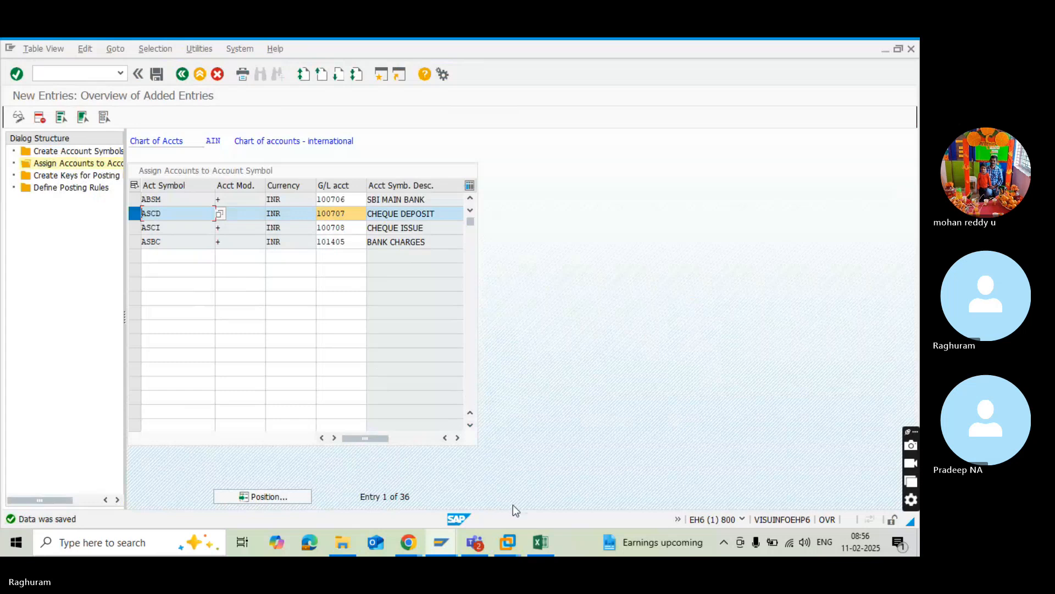
# Switch to the BRS workbook in Excel and examine the vendor payment, customer payment, bank statement and bank charges entries under With BRS.
pyautogui.click(535, 543)
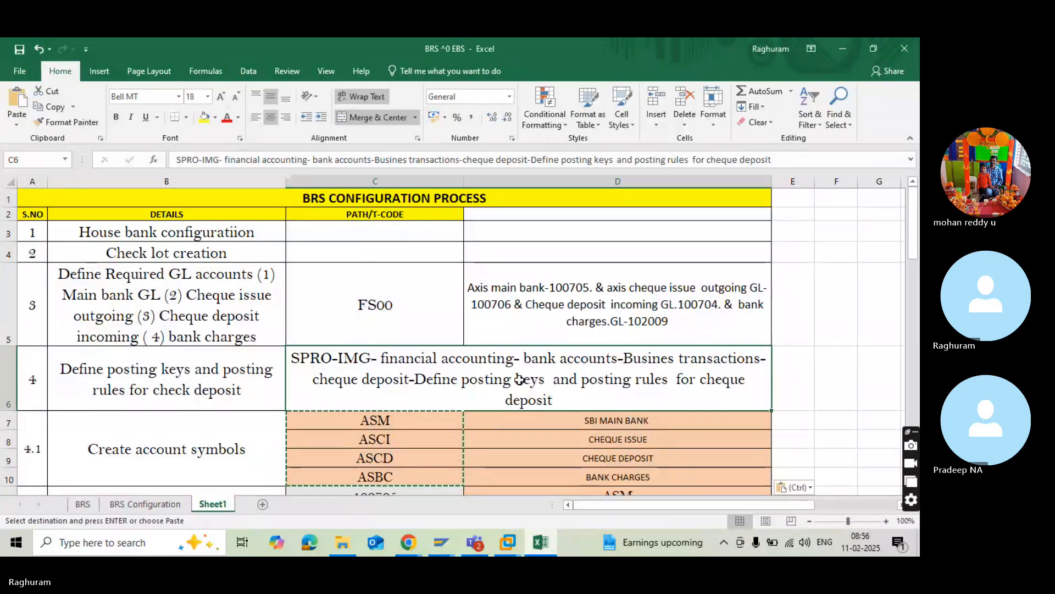
pyautogui.scroll(-5, 519, 380)
pyautogui.scroll(4, 520, 379)
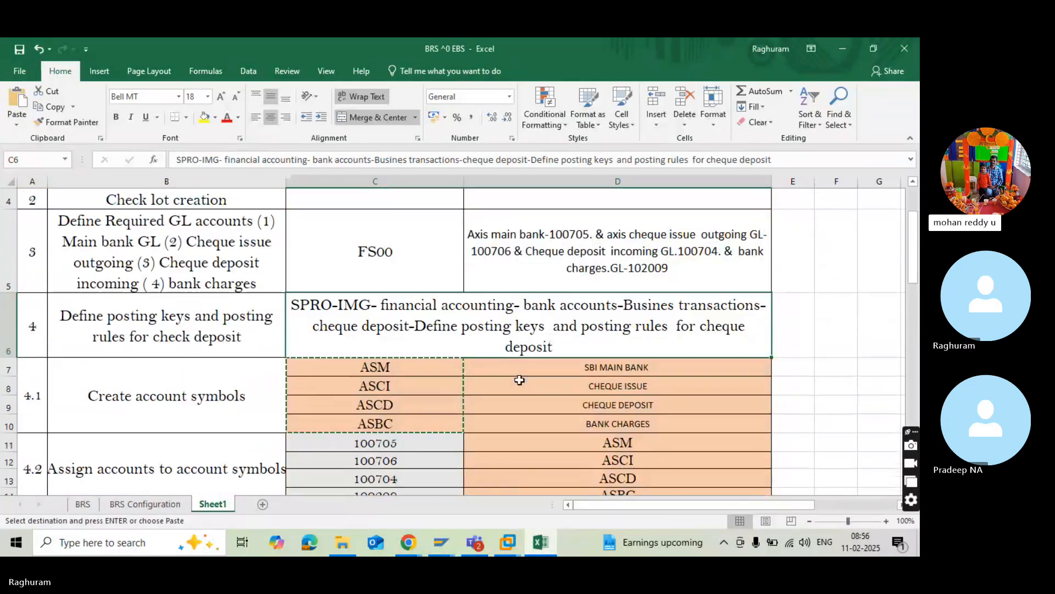
pyautogui.scroll(-1, 520, 380)
pyautogui.moveTo(520, 382); pyautogui.dragTo(123, 490)
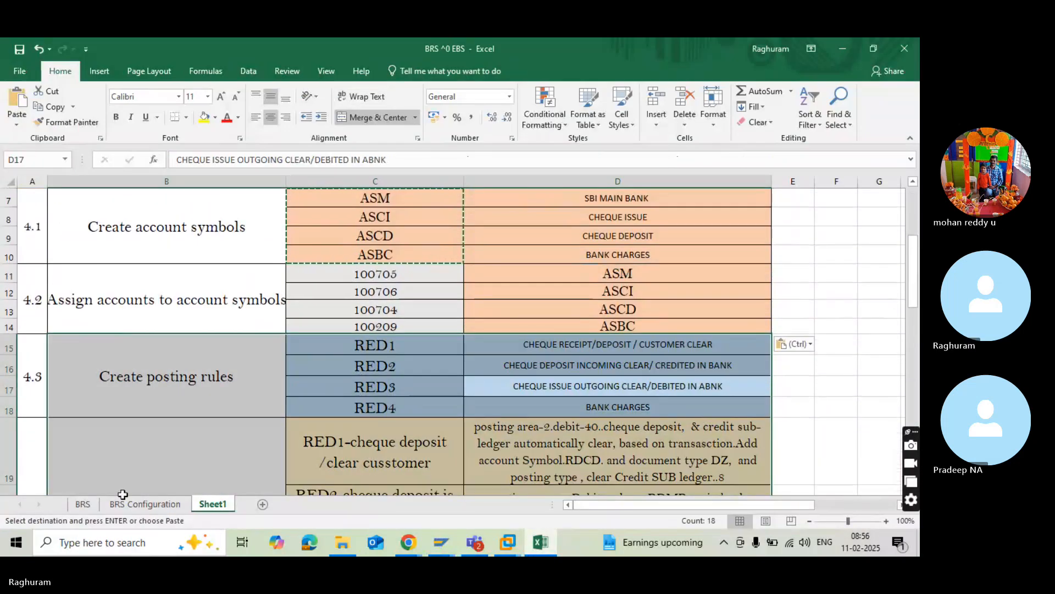
pyautogui.click(82, 504)
pyautogui.click(407, 357)
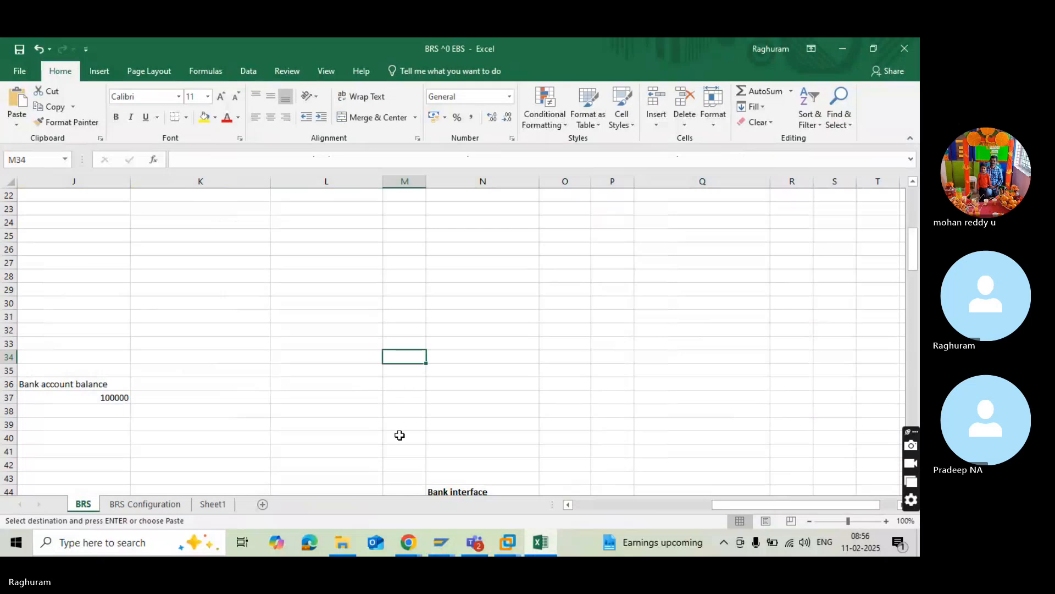
pyautogui.click(594, 506)
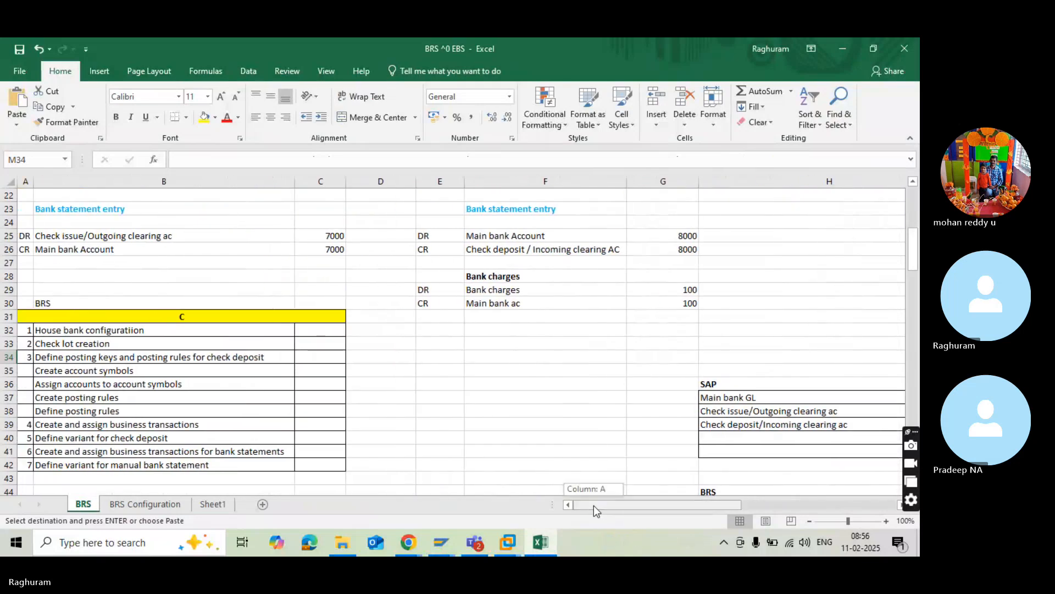
pyautogui.scroll(4, 333, 376)
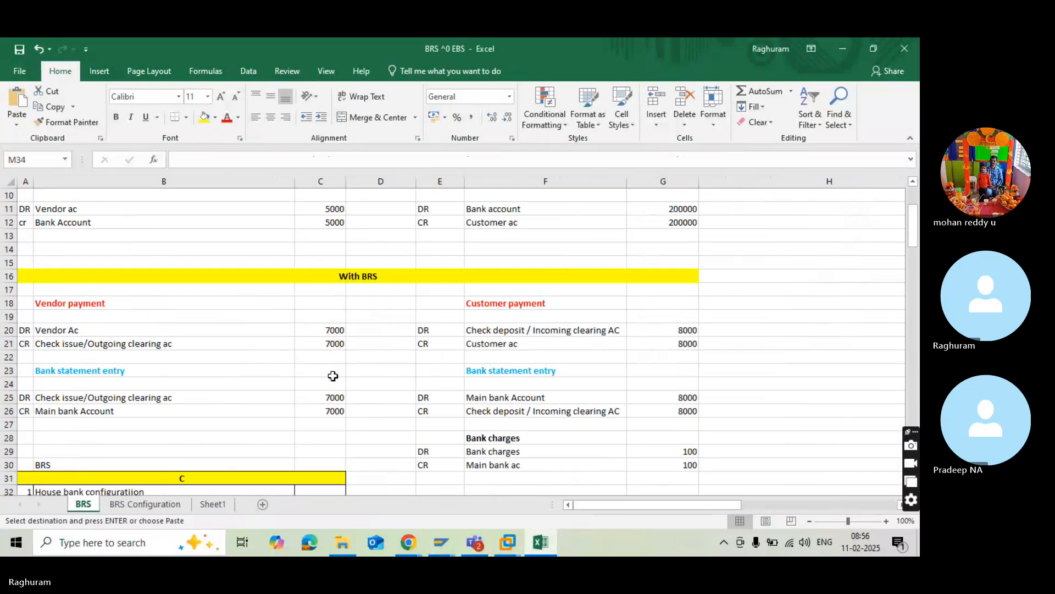
pyautogui.click(149, 356)
pyautogui.scroll(3, 149, 357)
pyautogui.scroll(-3, 148, 356)
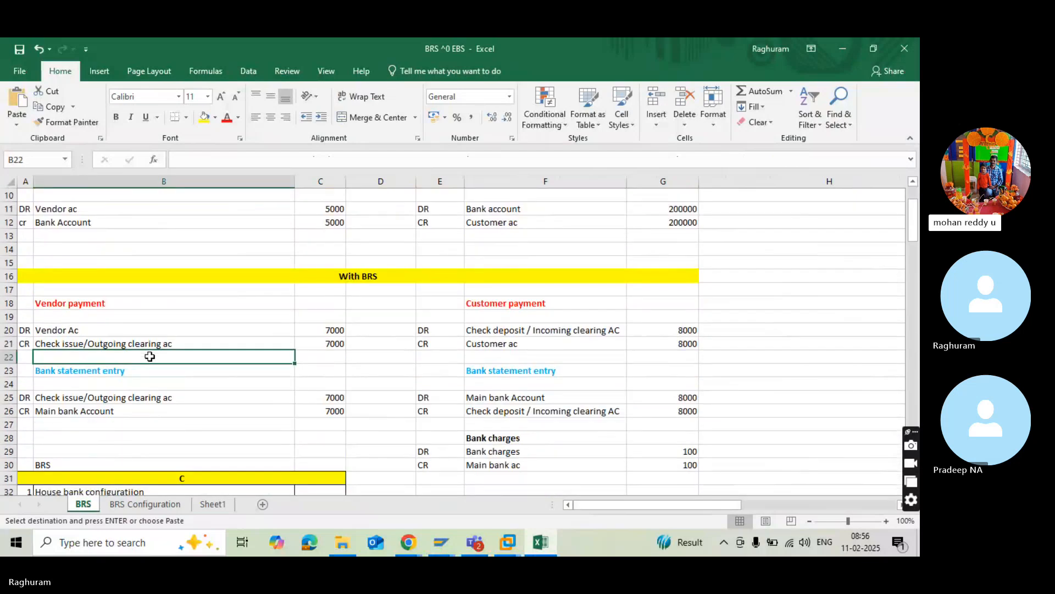
pyautogui.scroll(-1, 150, 356)
pyautogui.click(150, 356)
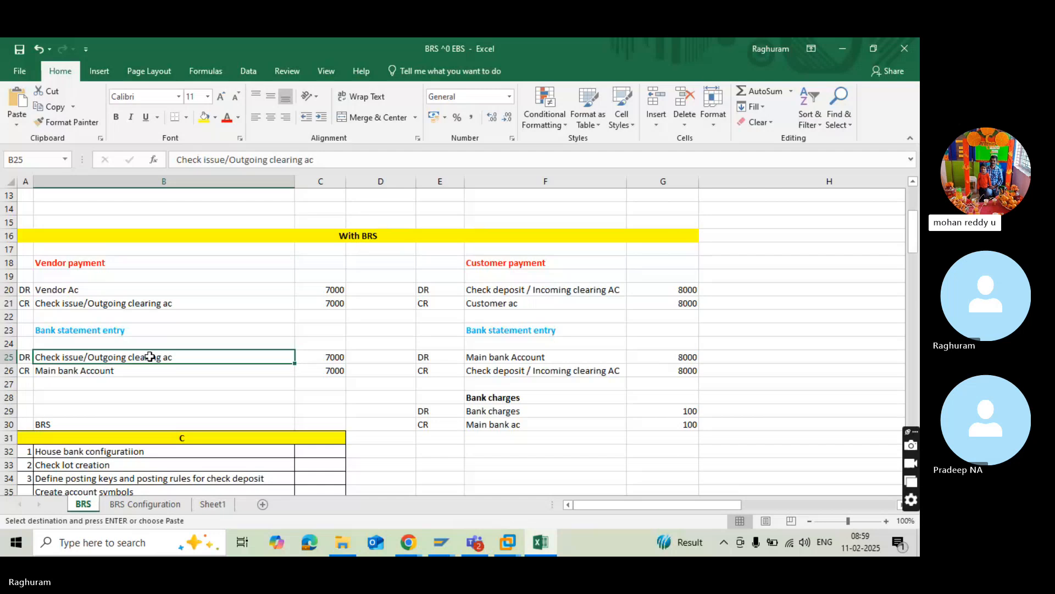
# Switch back to SAP and start new entries under Create Keys for Posting Rules.
pyautogui.hotkey('alt', 'Tab')
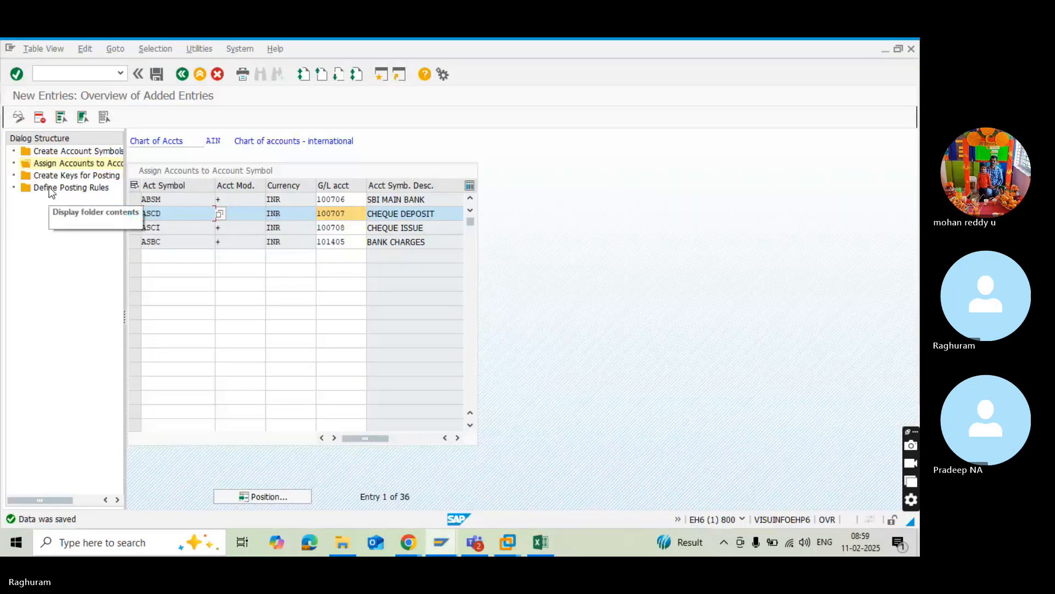
pyautogui.click(50, 176)
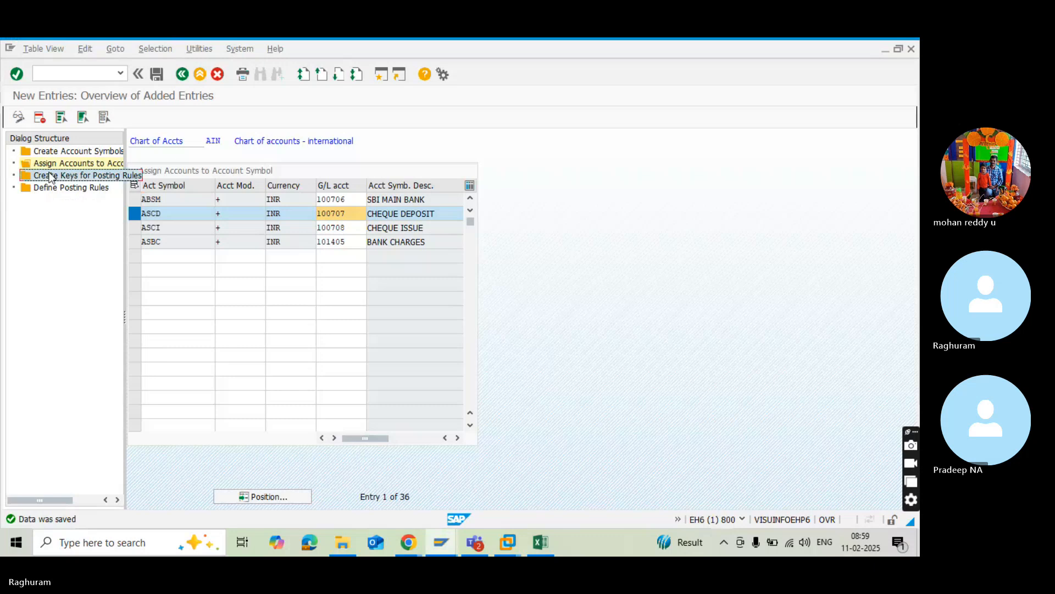
pyautogui.doubleClick(51, 176)
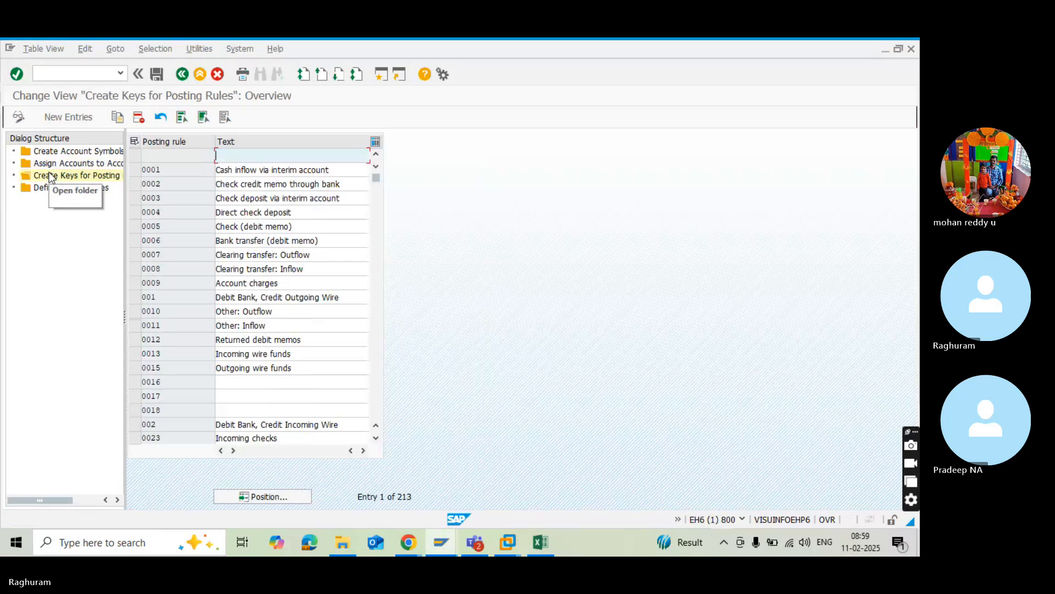
pyautogui.click(52, 121)
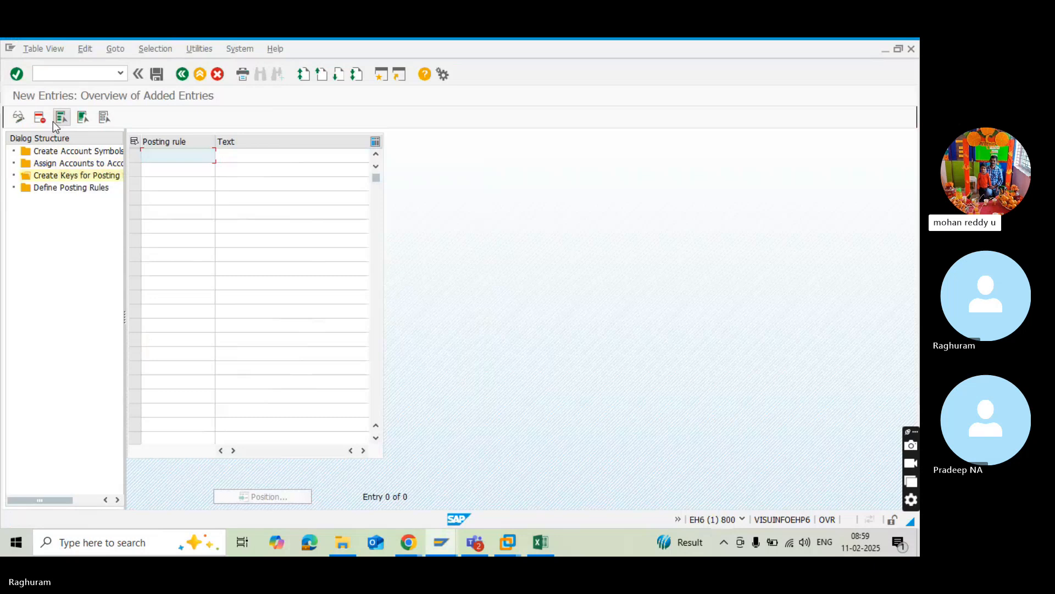
# Switch to Excel and examine the sections for creating and defining posting rules on Sheet1.
pyautogui.hotkey('alt', 'Tab')
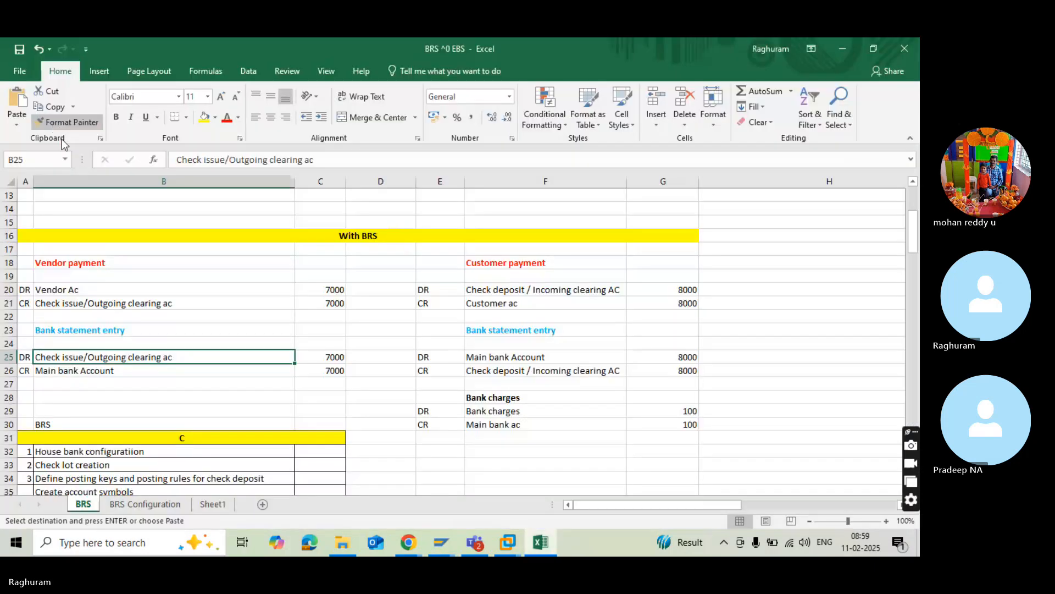
pyautogui.click(212, 506)
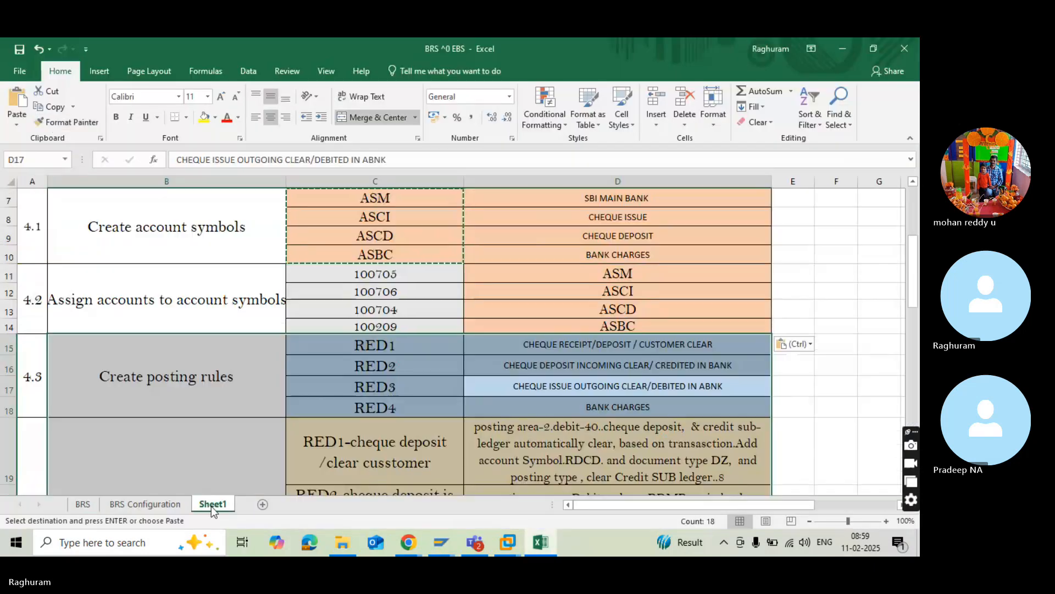
pyautogui.click(335, 363)
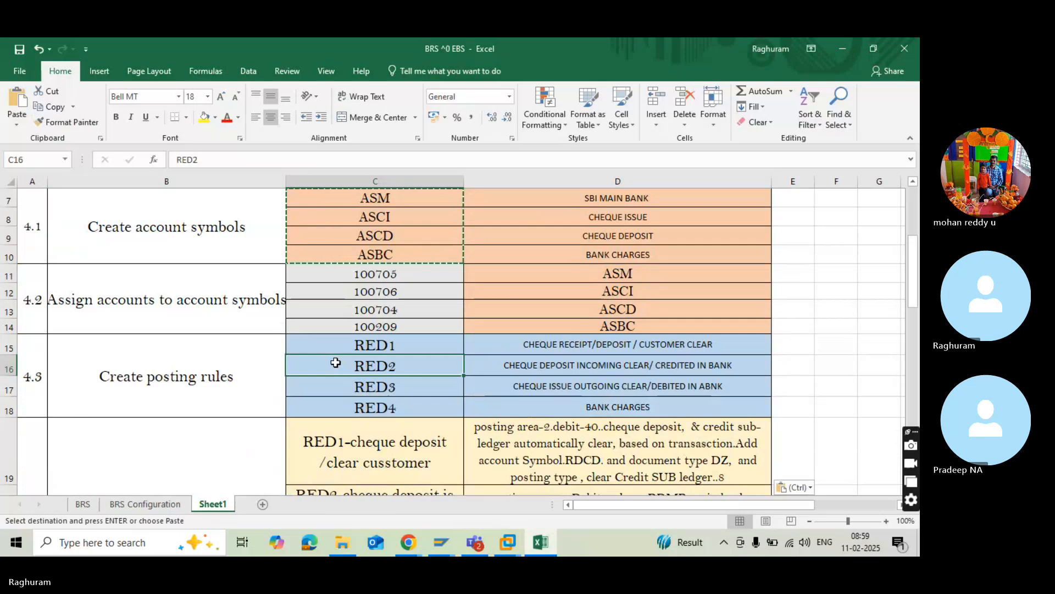
pyautogui.scroll(2, 333, 368)
pyautogui.click(317, 380)
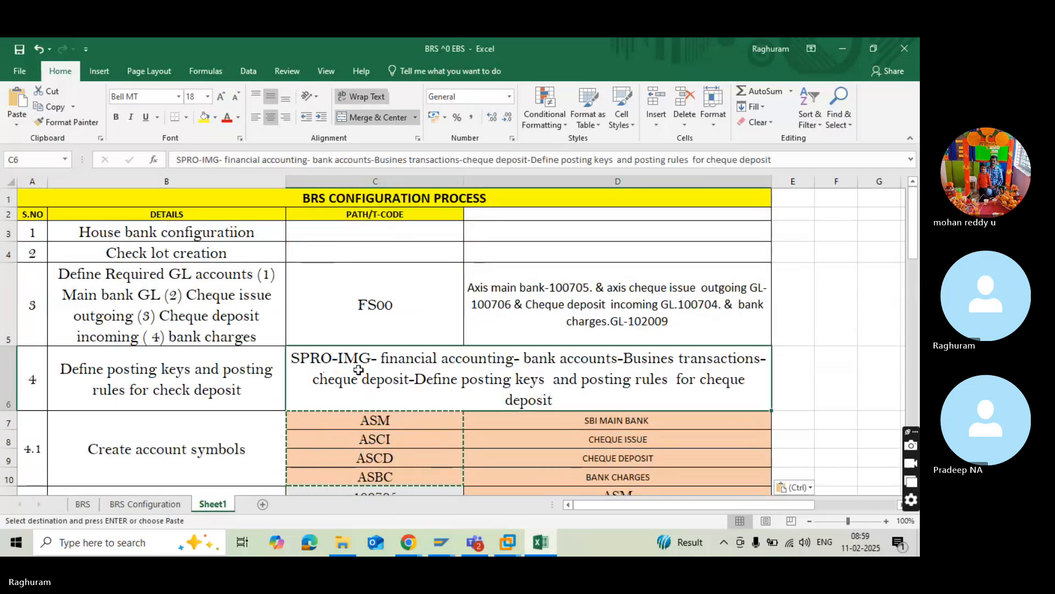
pyautogui.scroll(-2, 354, 401)
pyautogui.scroll(-3, 355, 401)
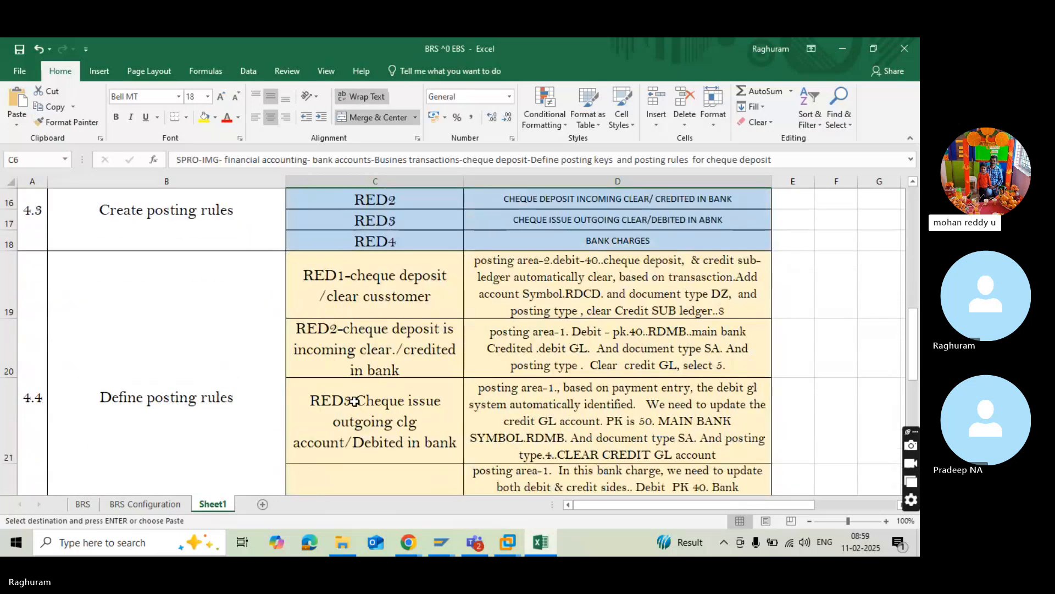
pyautogui.scroll(2, 357, 368)
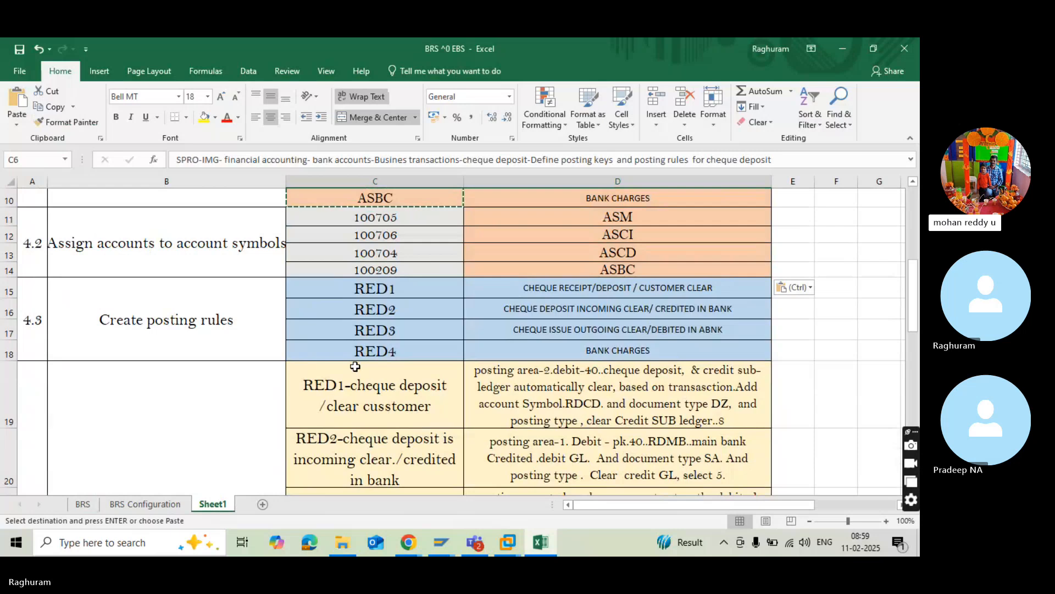
pyautogui.scroll(1, 355, 367)
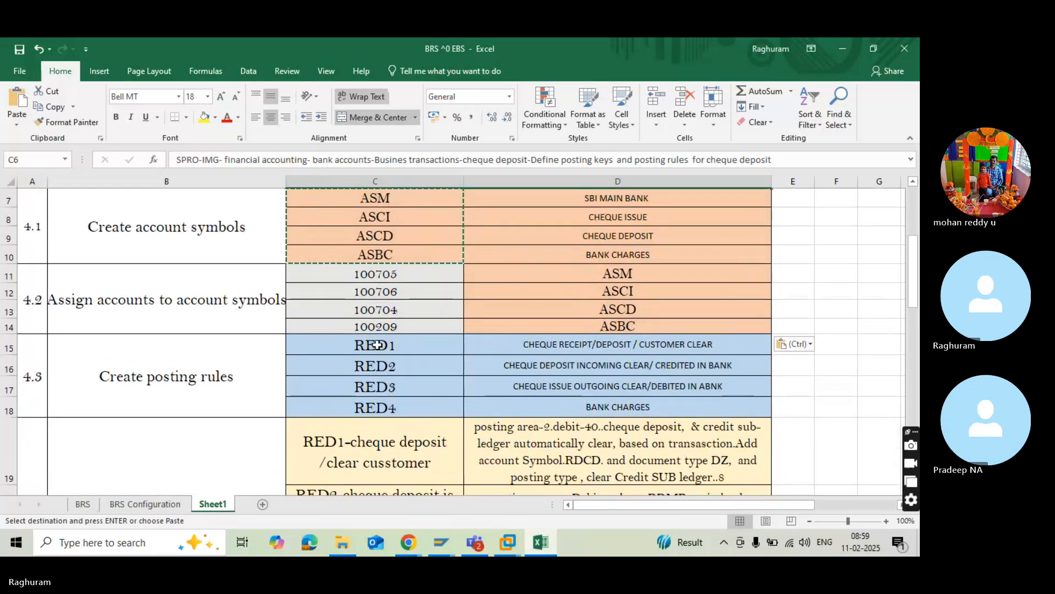
# Change the posting rule key for cheque receipt/deposit in cell C15 to ABP1.
pyautogui.click(377, 346)
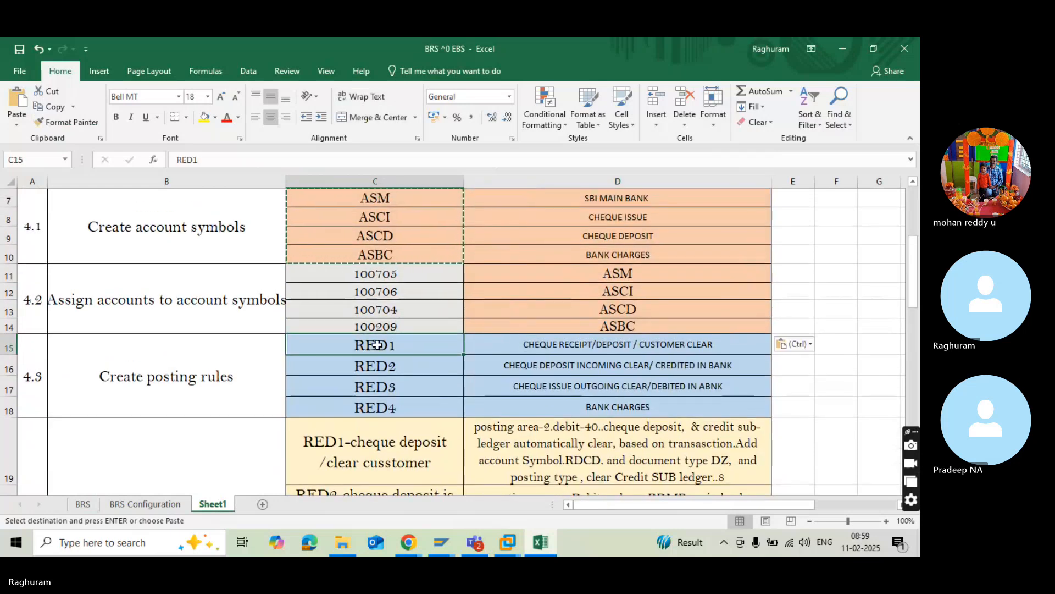
pyautogui.doubleClick(379, 345)
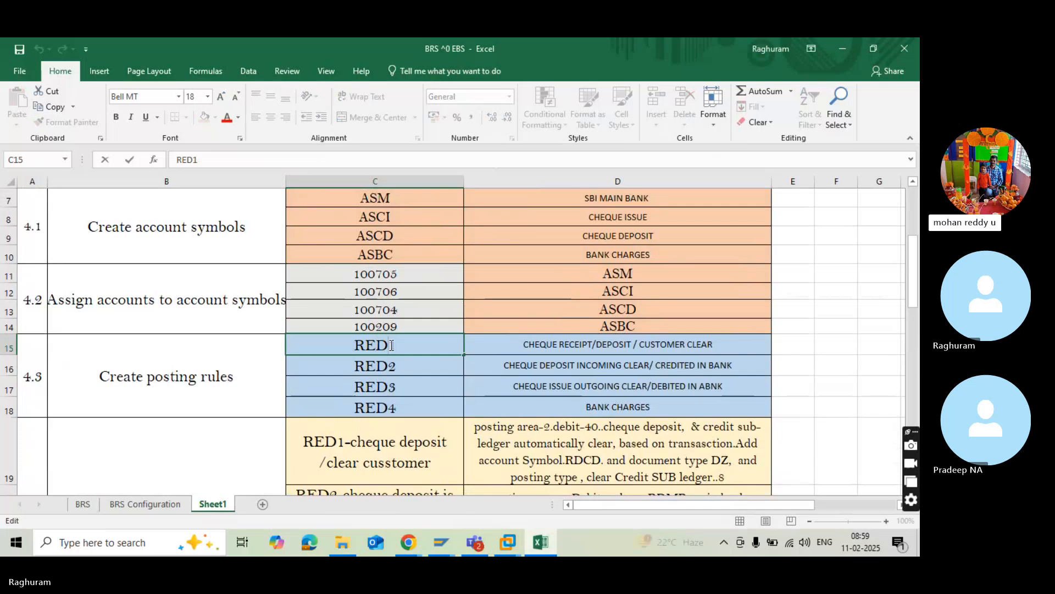
pyautogui.press('BackSpace')
pyautogui.press('BackSpace')
pyautogui.press('BackSpace')
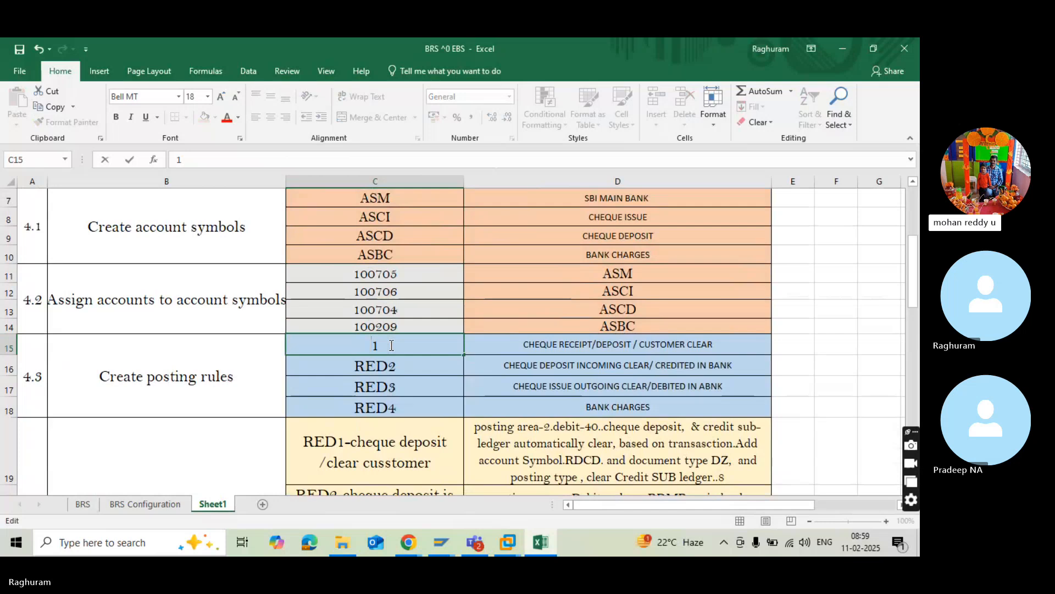
pyautogui.write('AB')
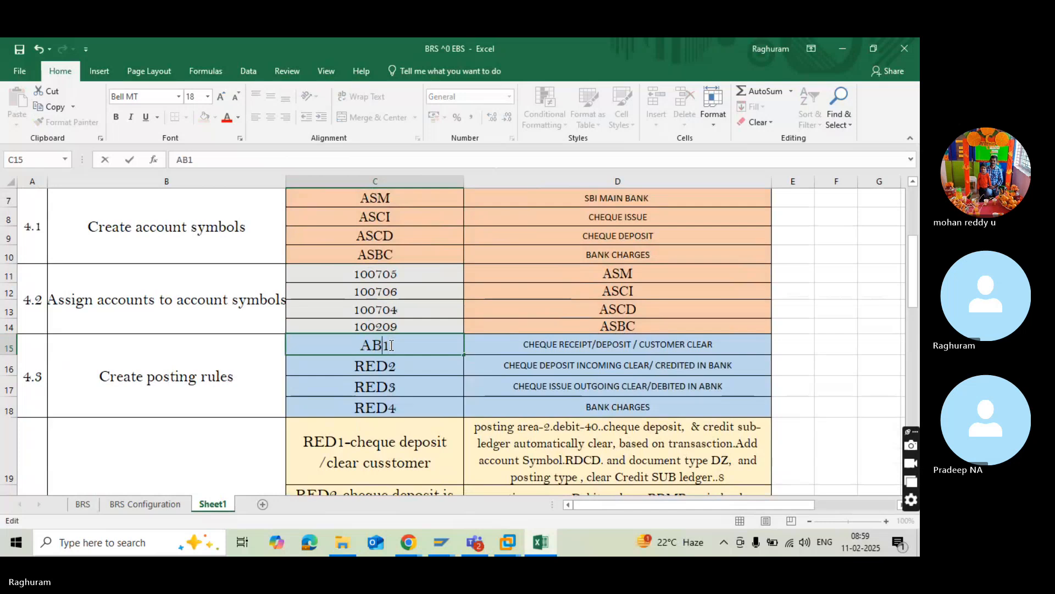
pyautogui.write('P')
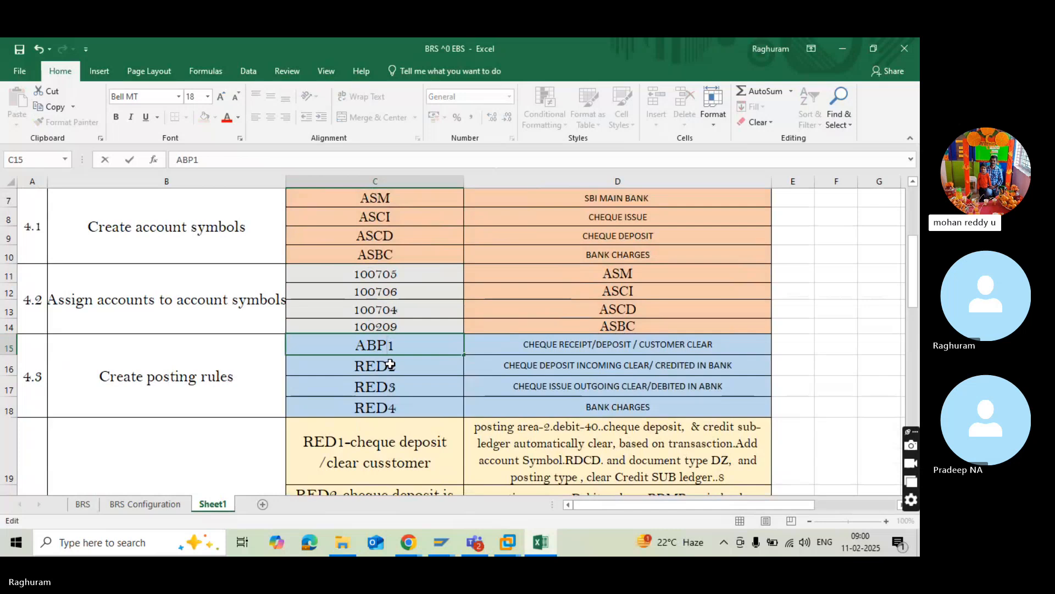
# Change the posting rule key for cheque deposit incoming clear in cell C16 to ABP2.
pyautogui.click(384, 366)
pyautogui.doubleClick(386, 366)
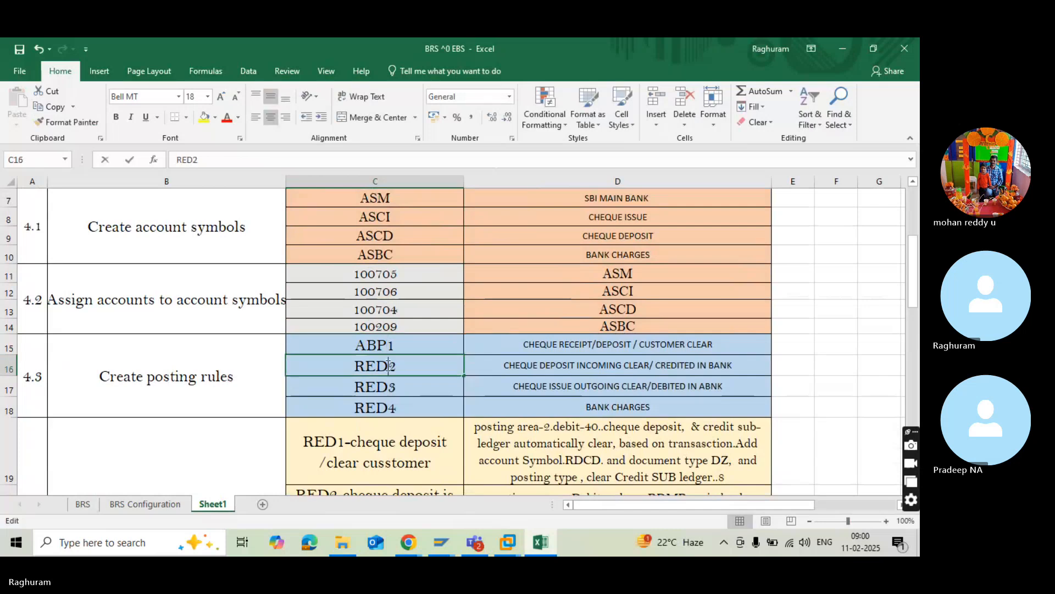
pyautogui.press('BackSpace')
pyautogui.press('BackSpace')
pyautogui.press('BackSpace')
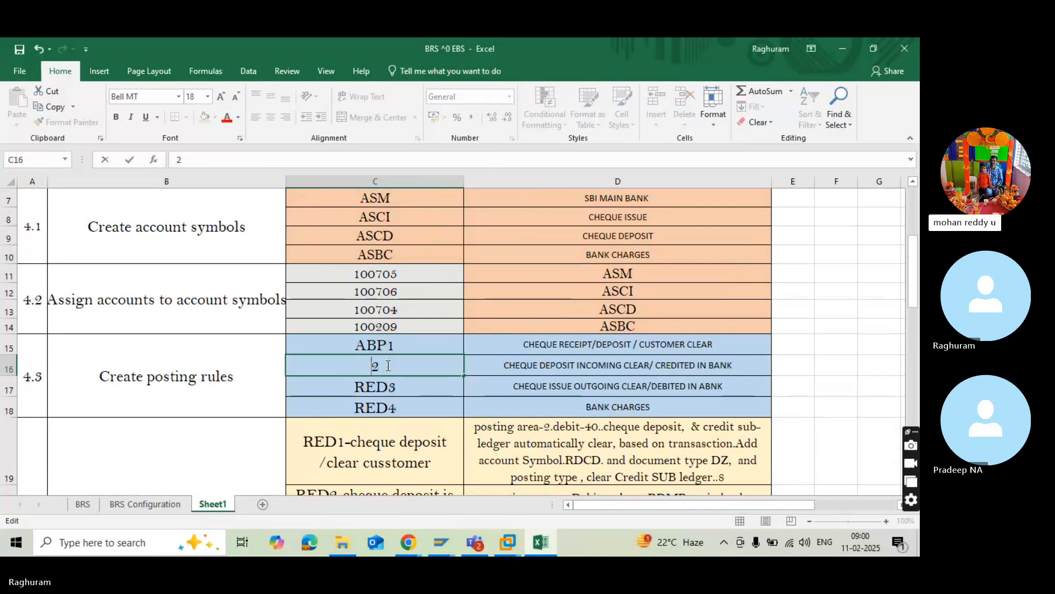
pyautogui.write('ABP')
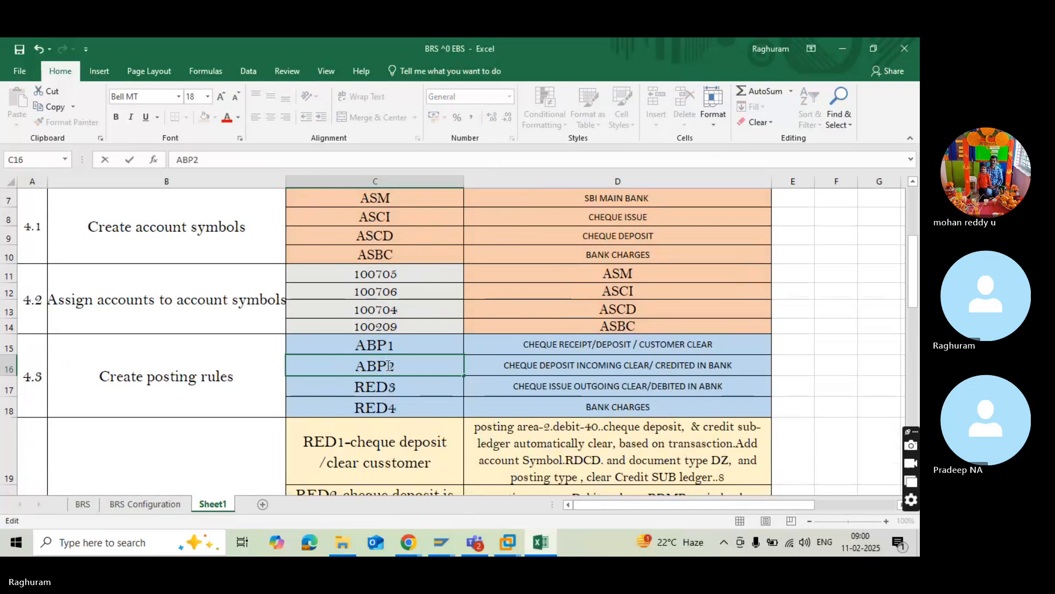
# Remove the RED prefix from the cheque issue outgoing posting rule key in cell C17.
pyautogui.doubleClick(387, 385)
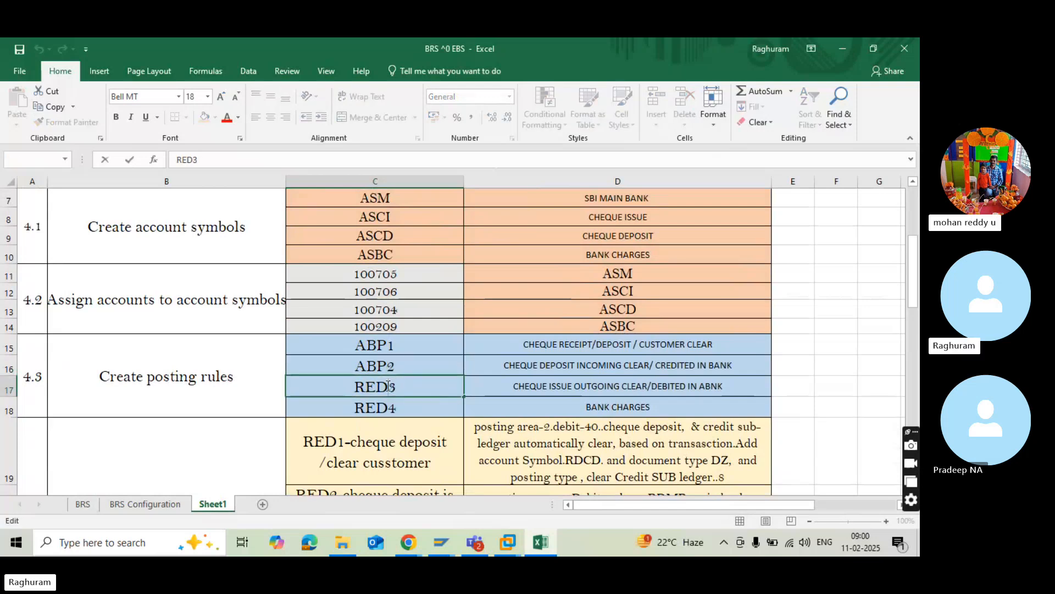
pyautogui.press('BackSpace')
pyautogui.press('BackSpace')
pyautogui.press('BackSpace')
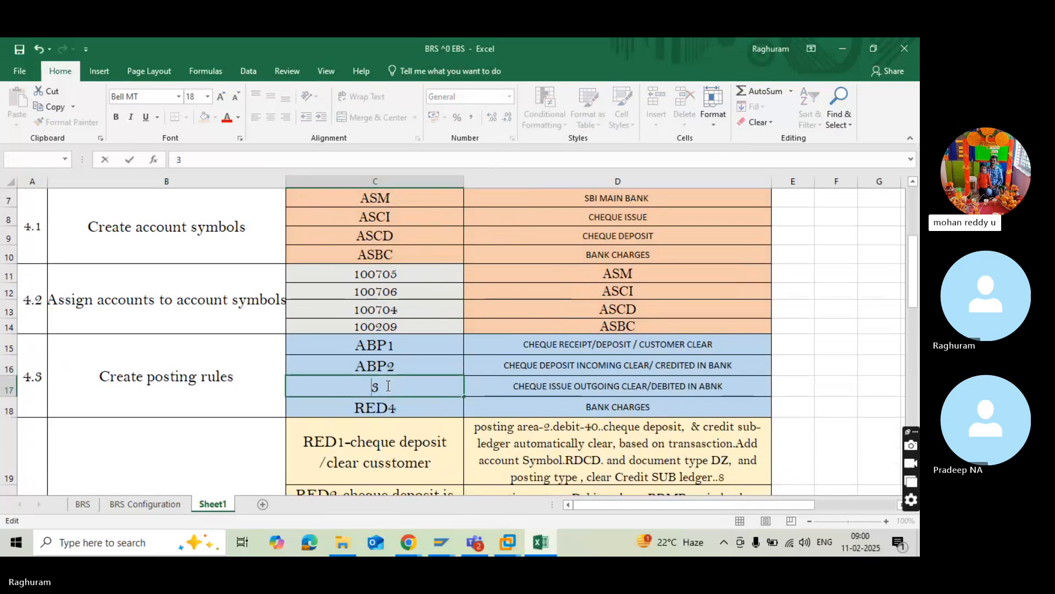
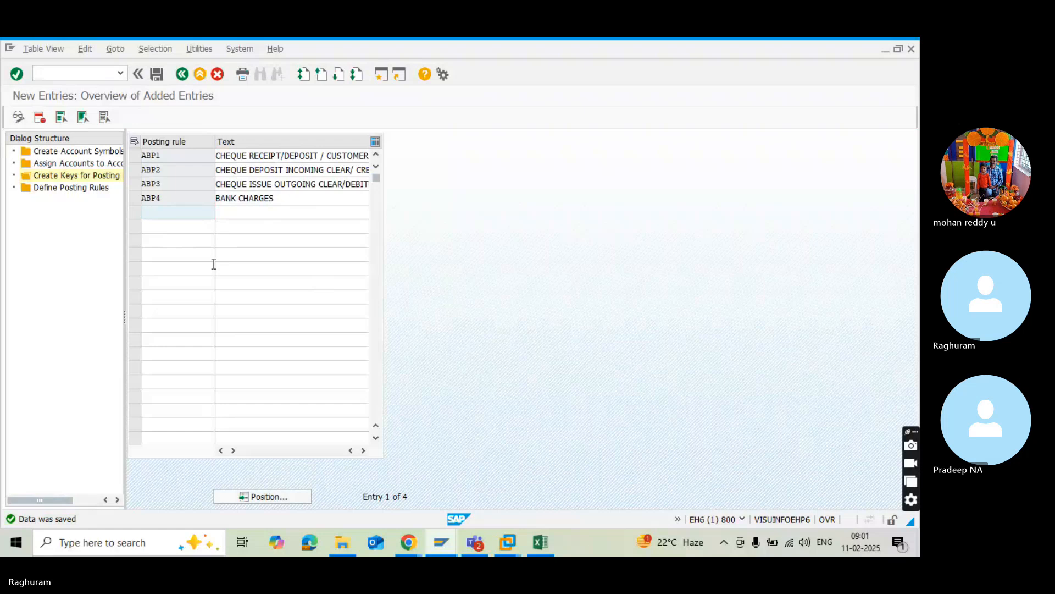
# Switch to Excel and examine the Create posting rules and Define posting rules sections on Sheet1.
pyautogui.hotkey('alt', 'Tab')
pyautogui.click(147, 391)
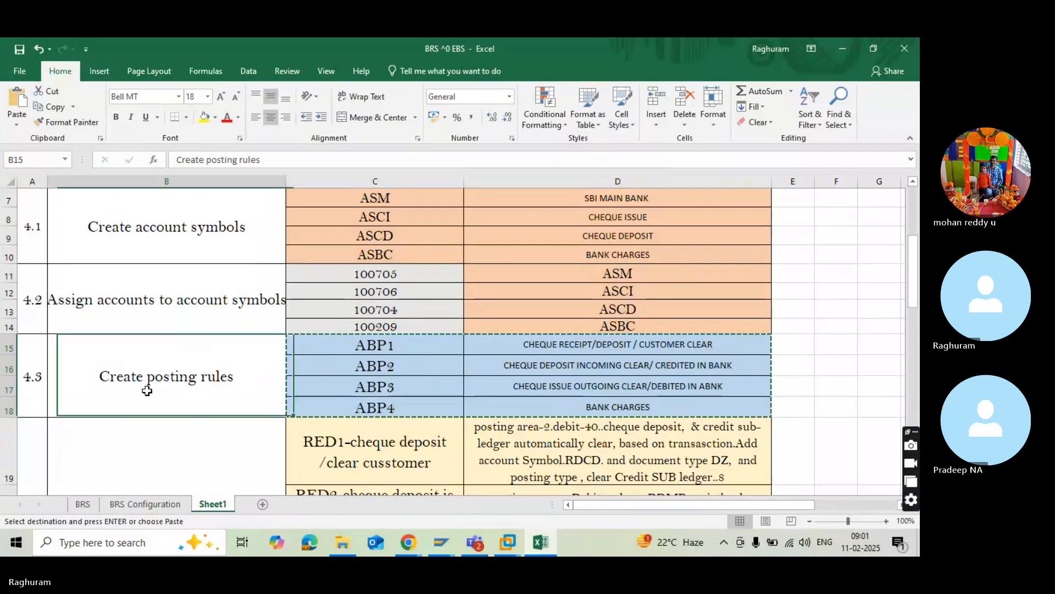
pyautogui.scroll(-1, 144, 389)
pyautogui.click(141, 389)
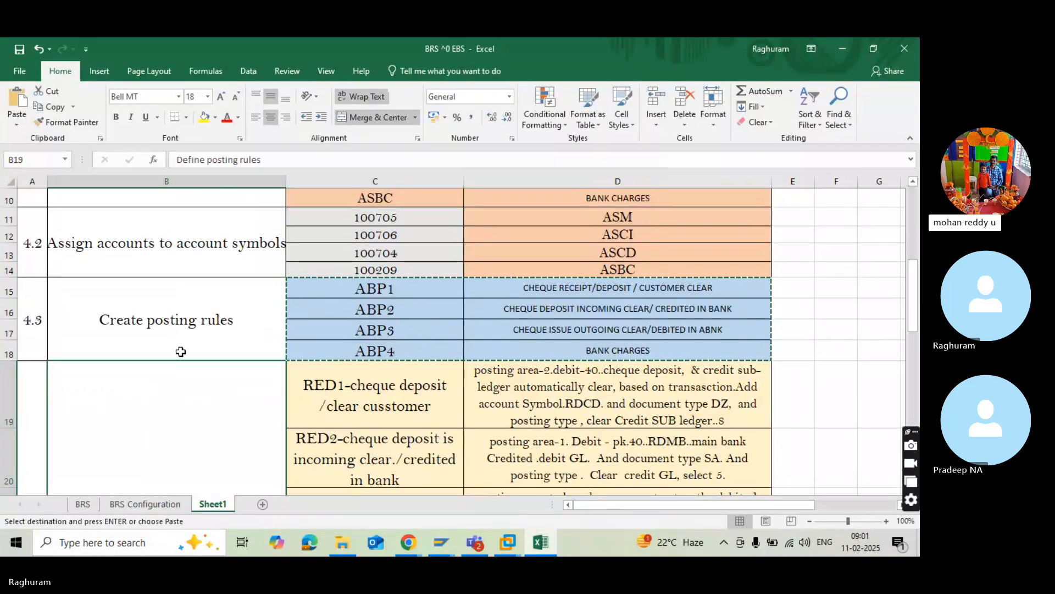
pyautogui.scroll(3, 181, 352)
pyautogui.scroll(-3, 181, 352)
pyautogui.click(181, 352)
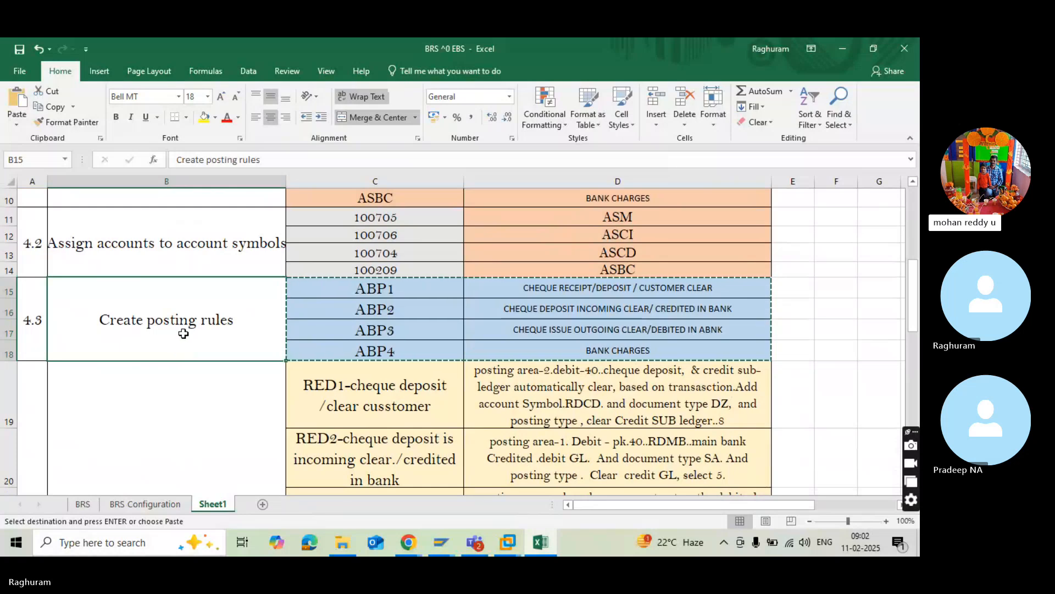
pyautogui.scroll(3, 122, 452)
pyautogui.scroll(-1, 121, 453)
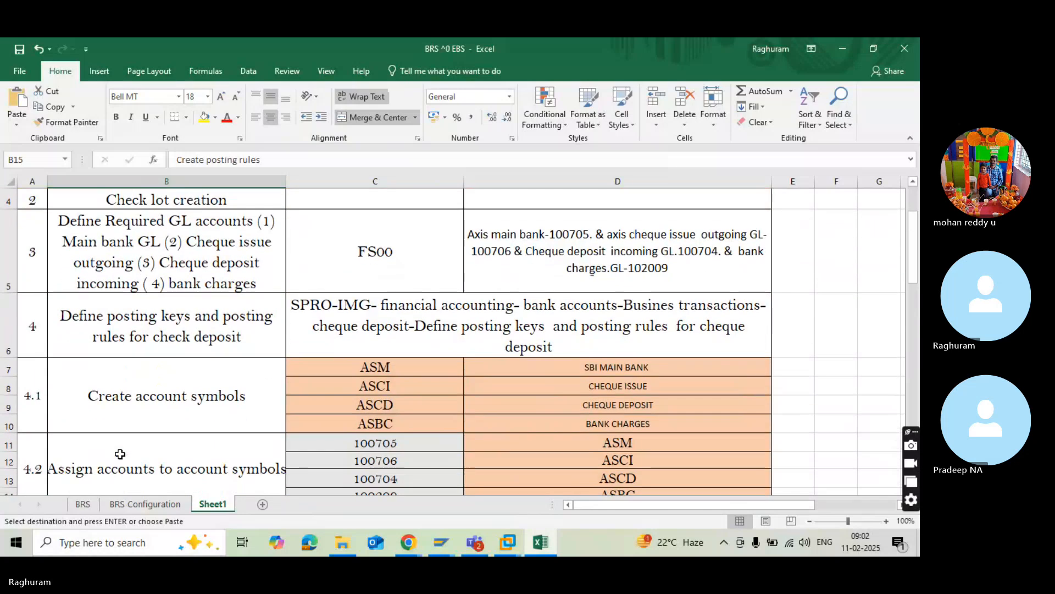
# Examine the vendor payment, customer payment and bank statement entries with and without BRS on the BRS sheet.
pyautogui.click(83, 504)
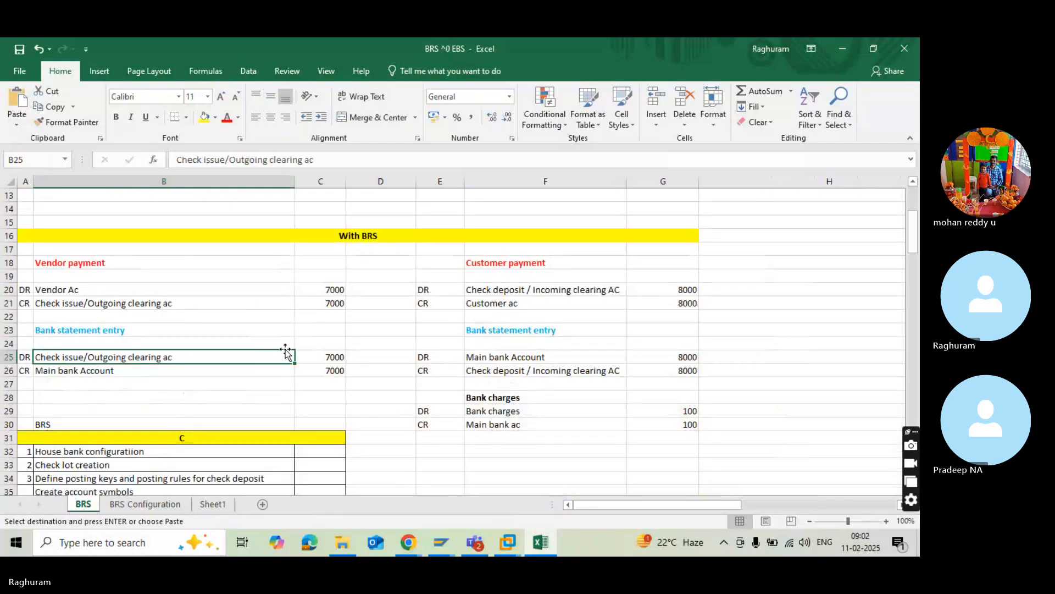
pyautogui.scroll(4, 286, 352)
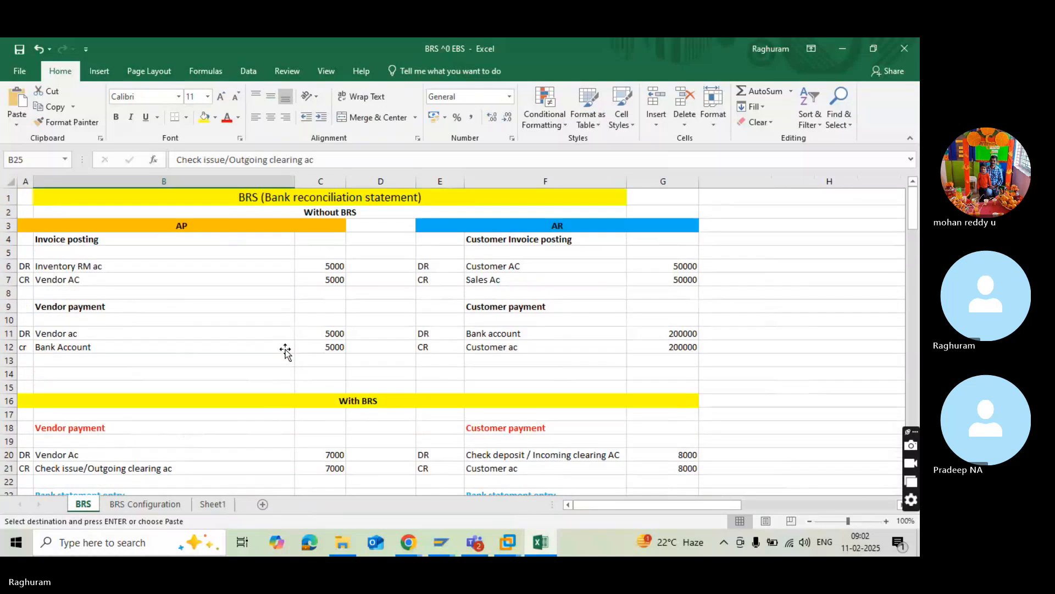
pyautogui.click(286, 349)
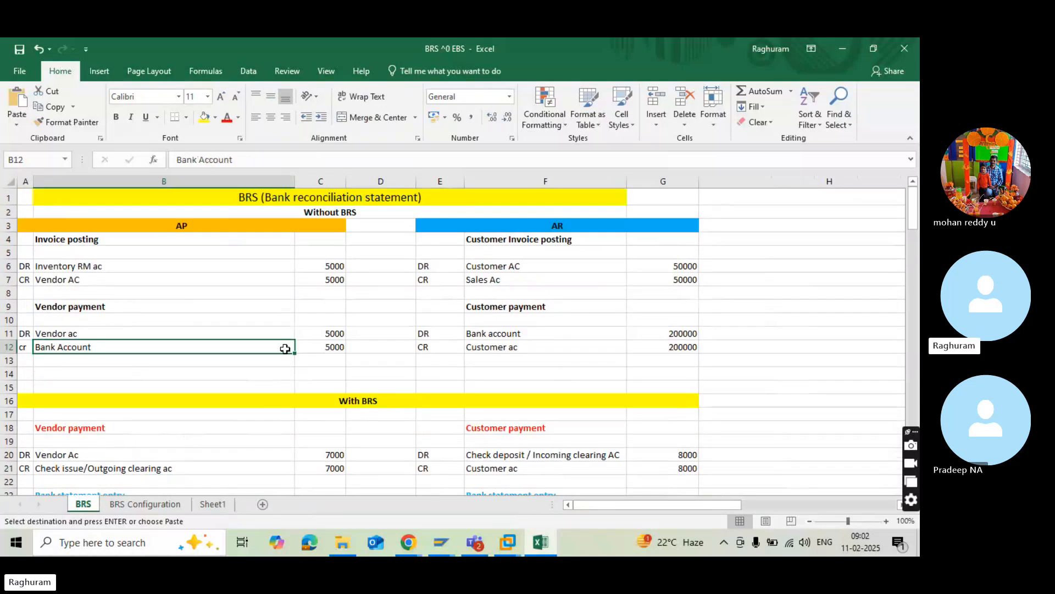
pyautogui.scroll(-4, 285, 349)
pyautogui.click(284, 344)
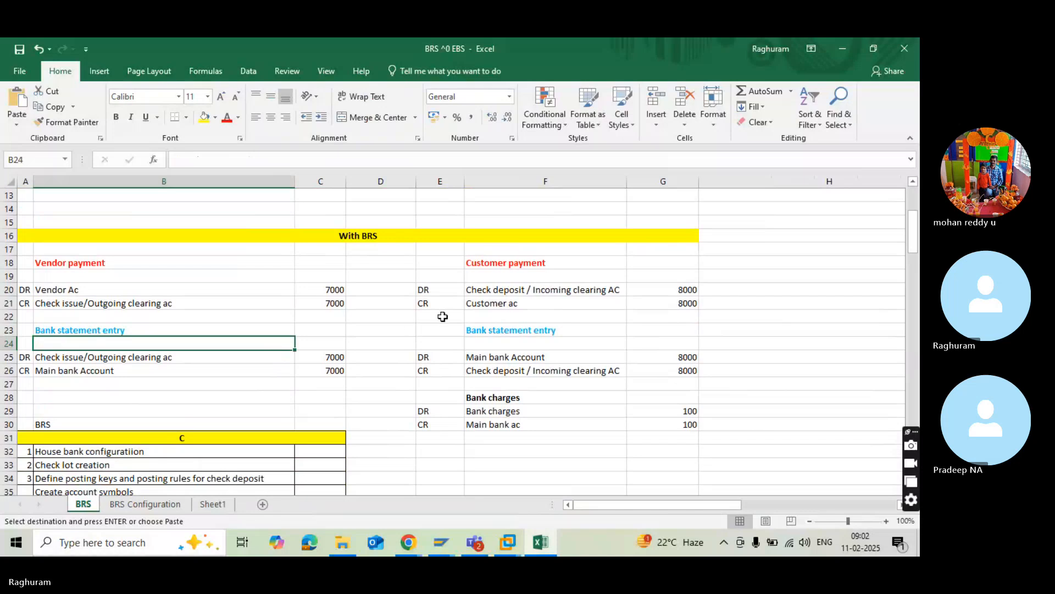
pyautogui.click(481, 293)
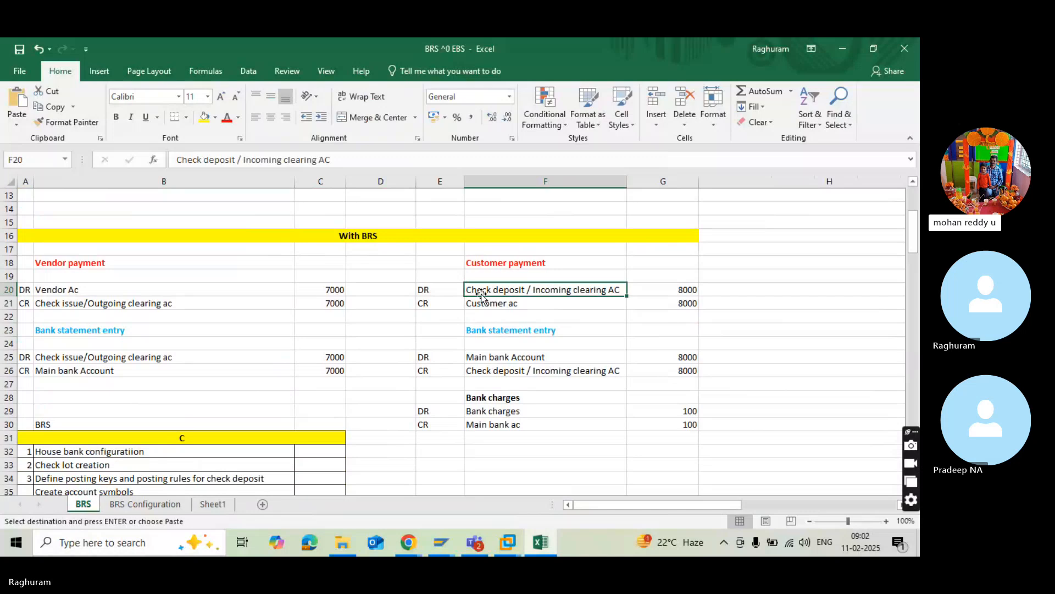
pyautogui.click(486, 353)
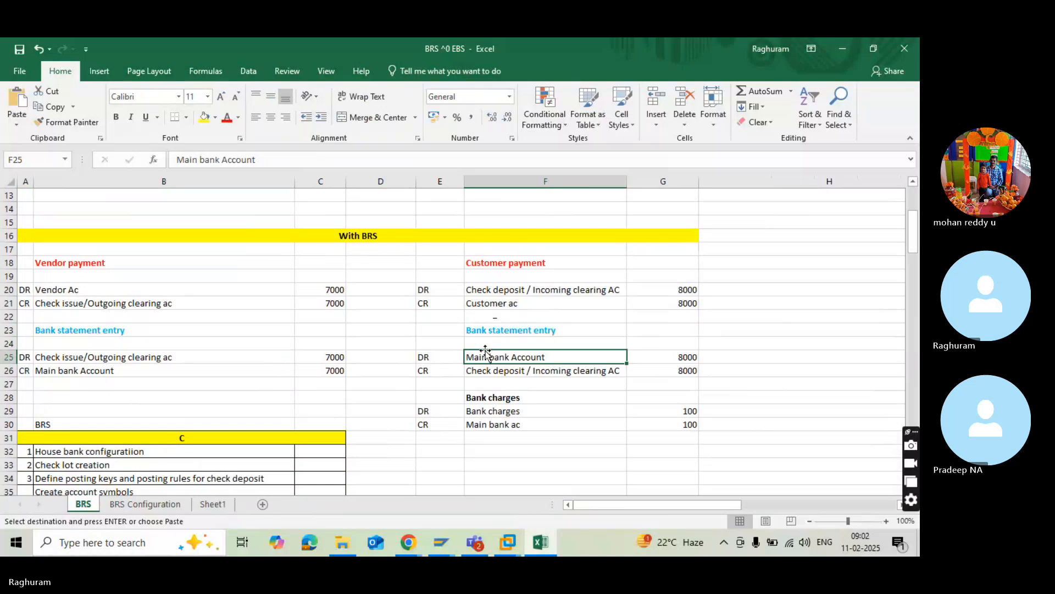
# Switch back to SAP and start a new entry under Define Posting Rules.
pyautogui.hotkey('alt', 'Tab')
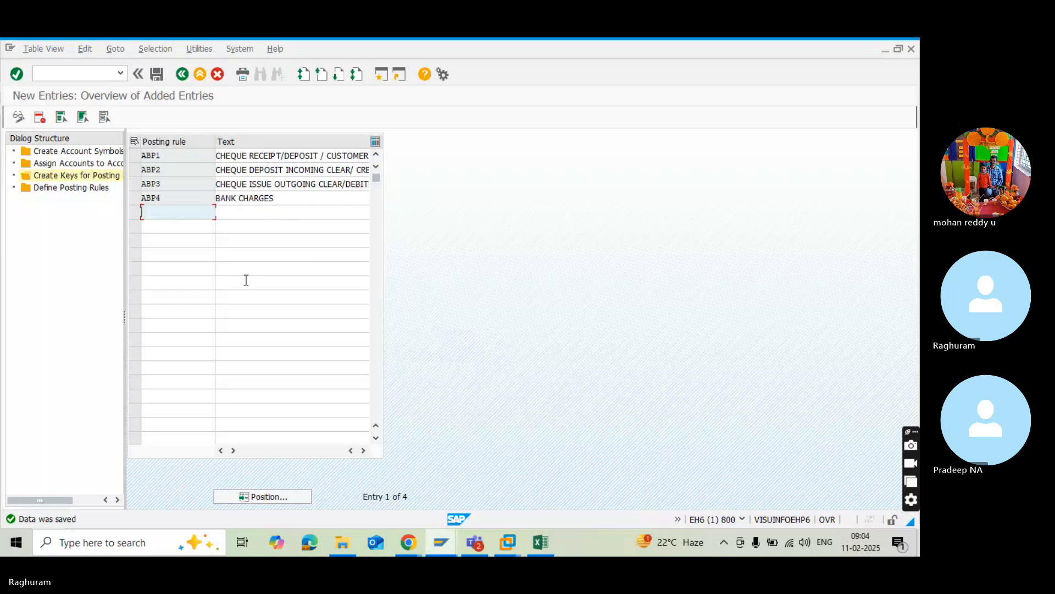
pyautogui.doubleClick(59, 189)
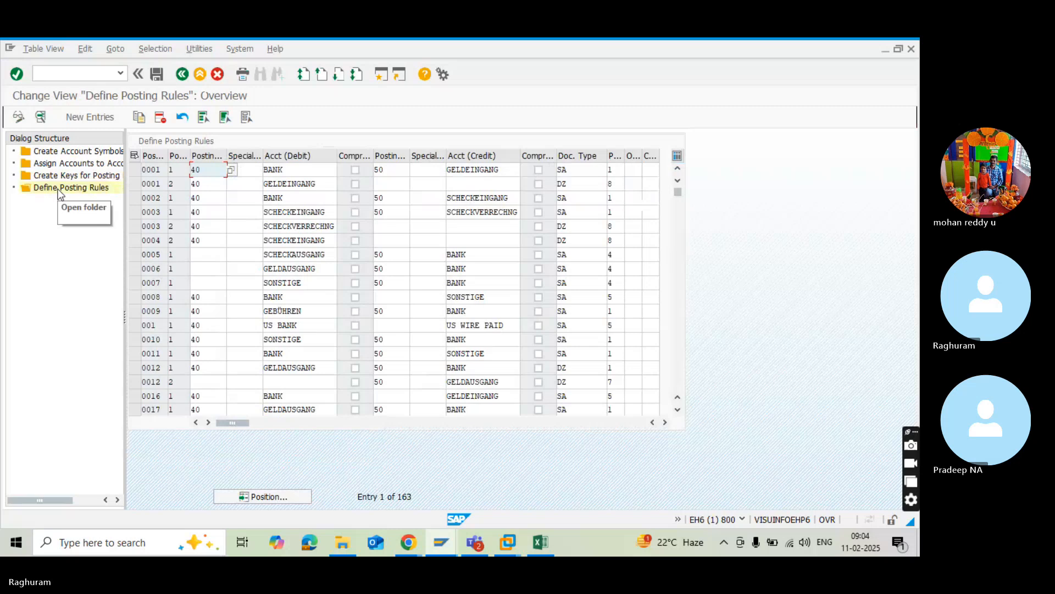
pyautogui.click(75, 118)
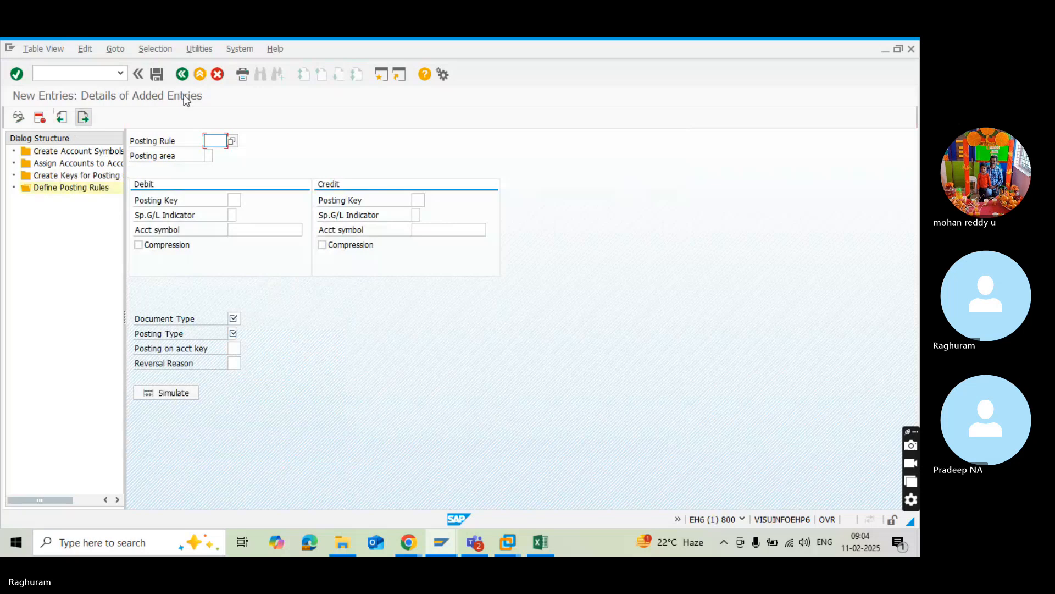
pyautogui.click(183, 77)
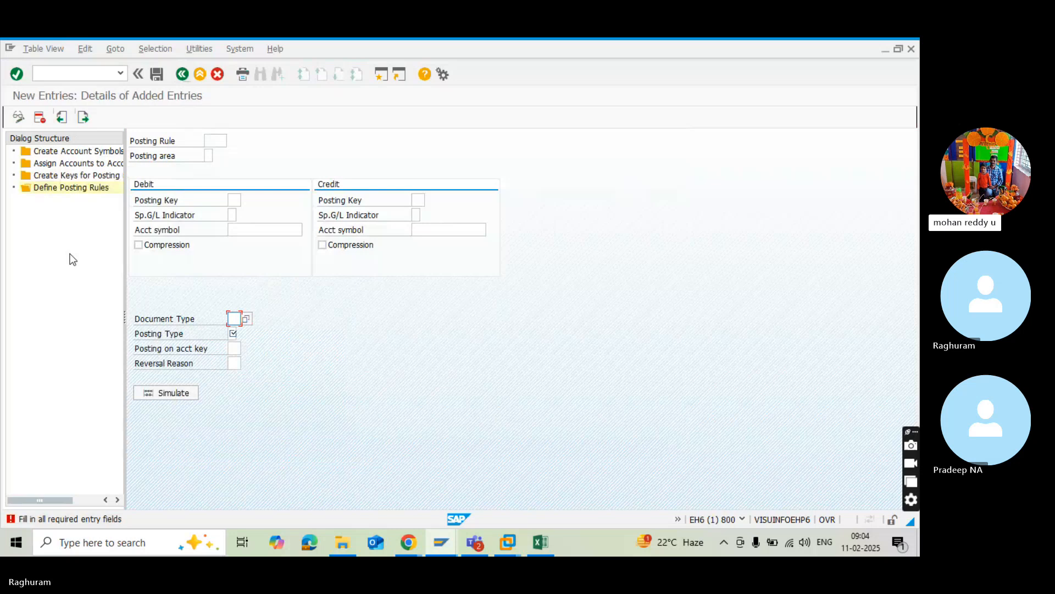
# Select posting rule ABP1 for the new entry and set its posting area to 2, Subledger accounting.
pyautogui.click(214, 142)
pyautogui.click(229, 141)
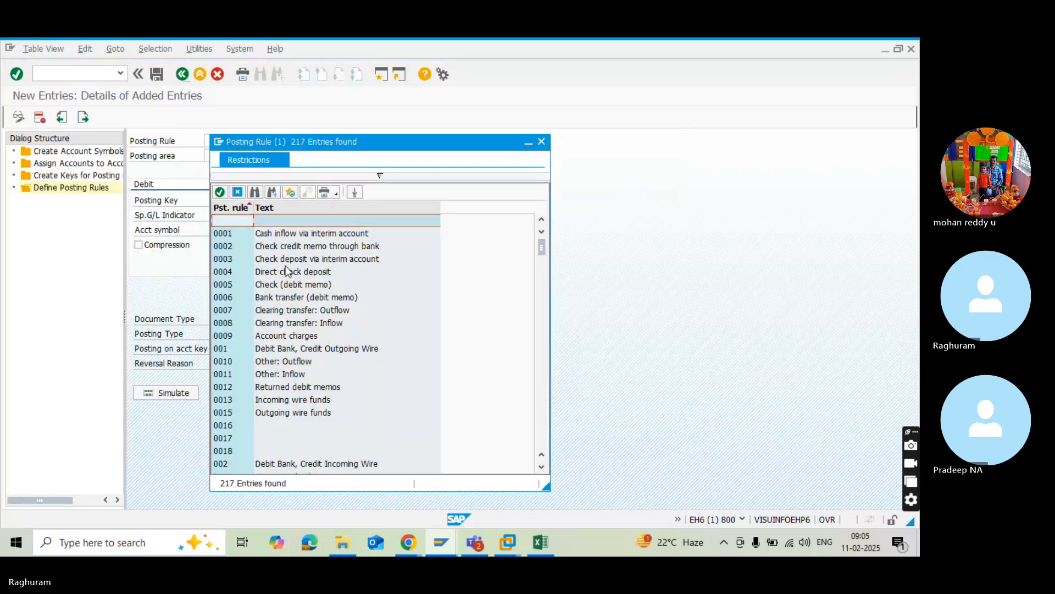
pyautogui.scroll(-4, 290, 308)
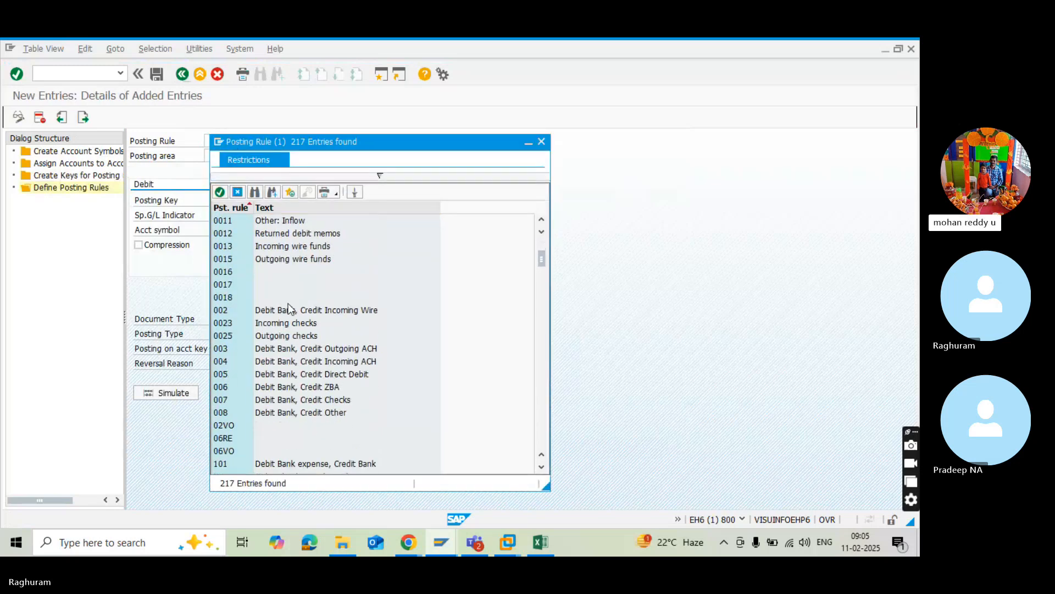
pyautogui.scroll(-5, 288, 308)
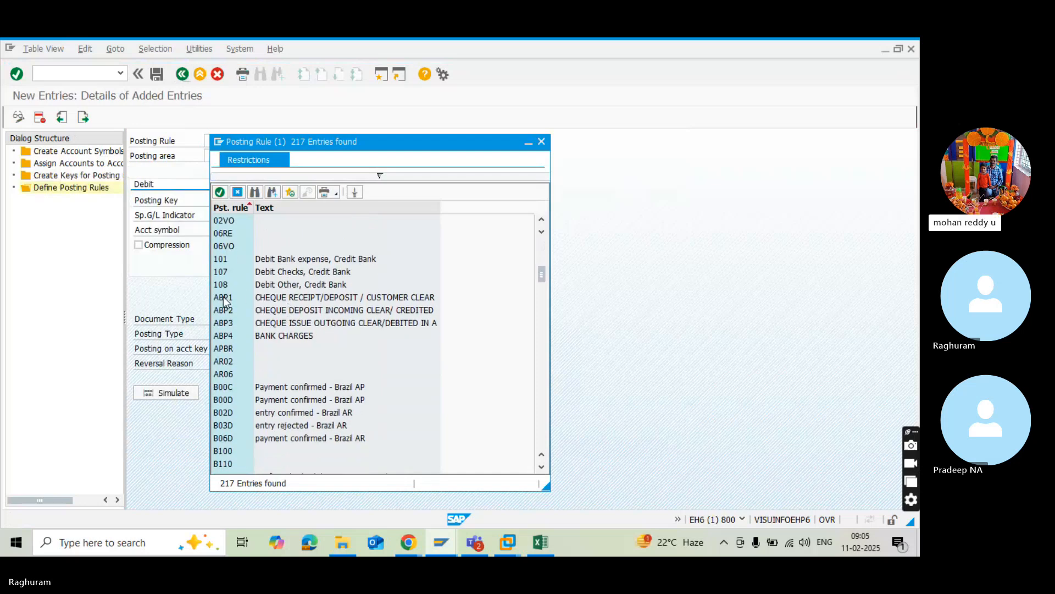
pyautogui.doubleClick(223, 297)
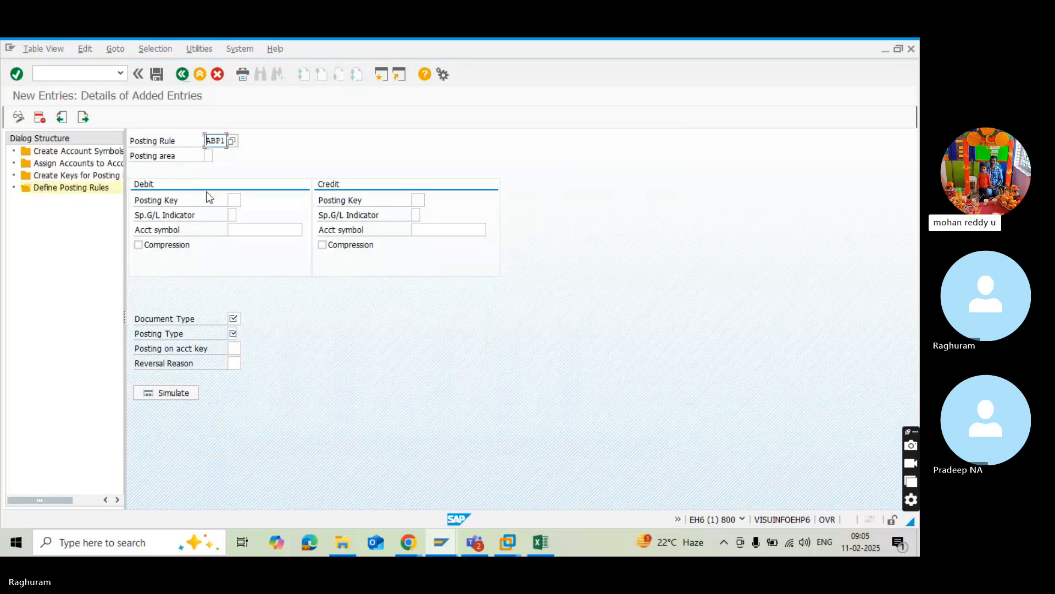
pyautogui.click(208, 155)
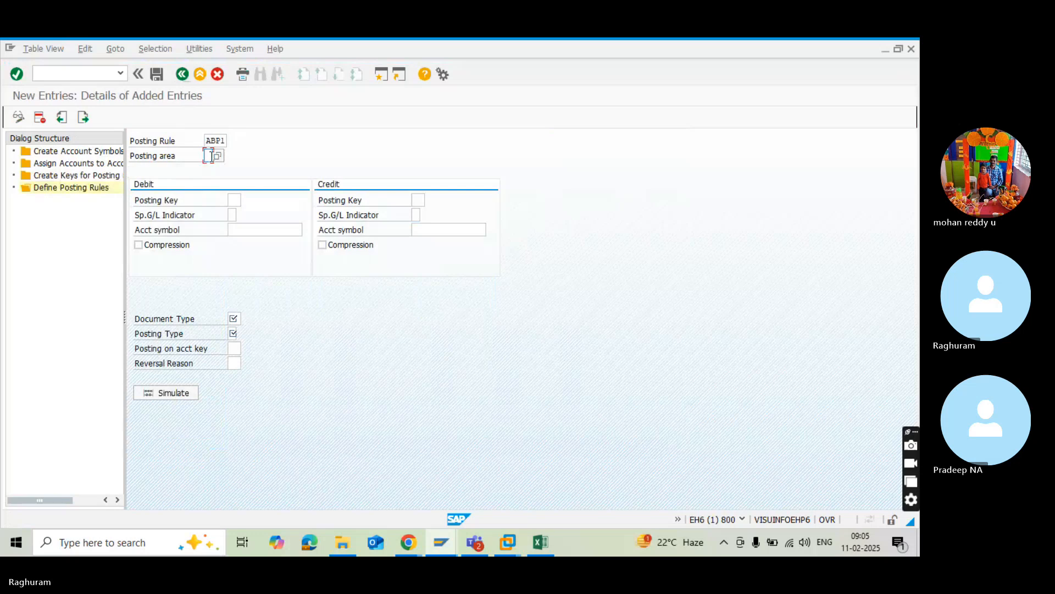
pyautogui.click(216, 157)
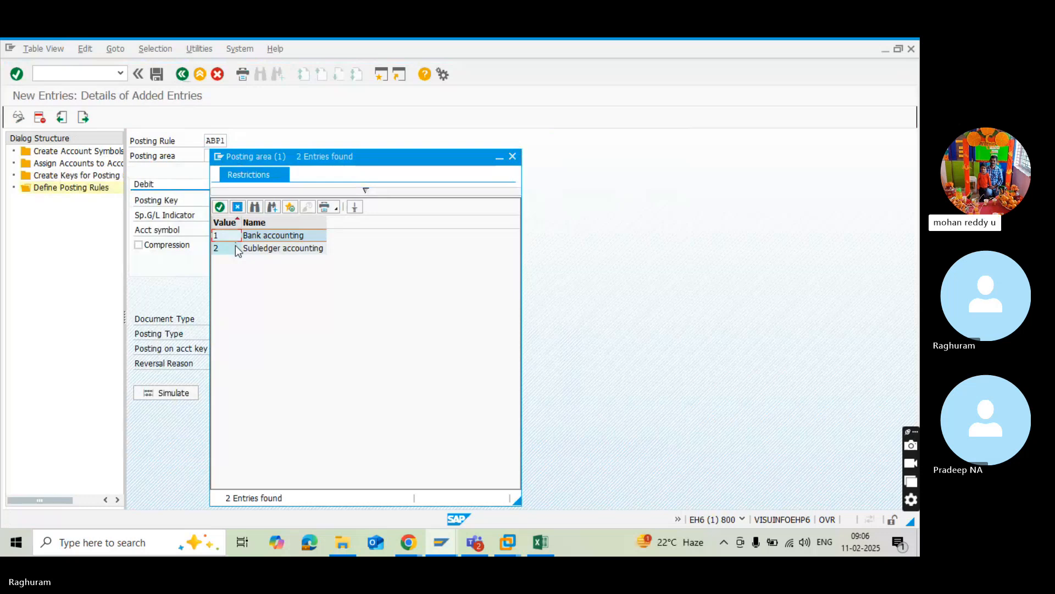
pyautogui.click(253, 250)
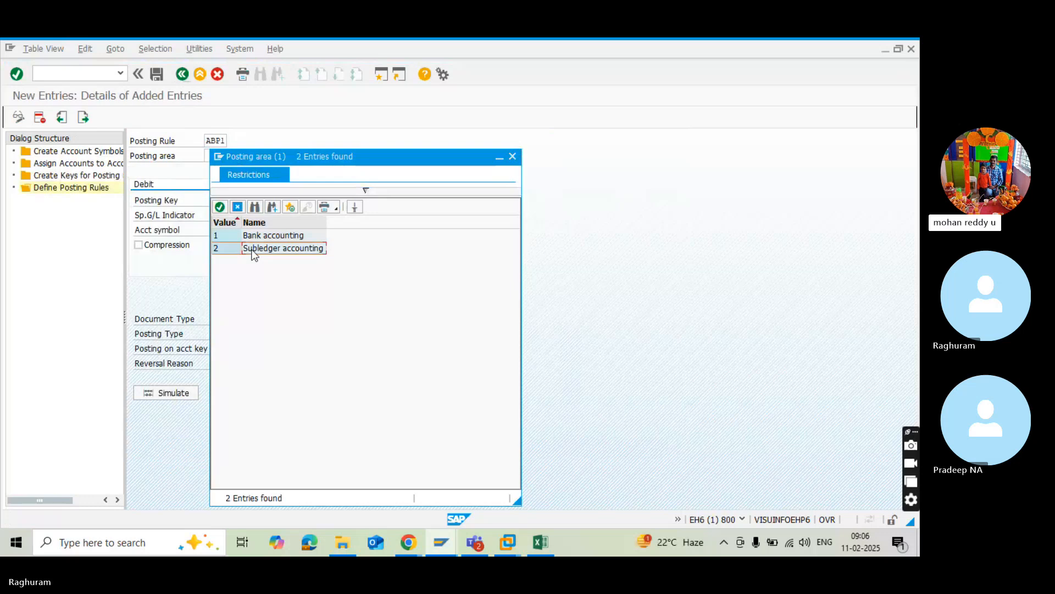
pyautogui.doubleClick(251, 250)
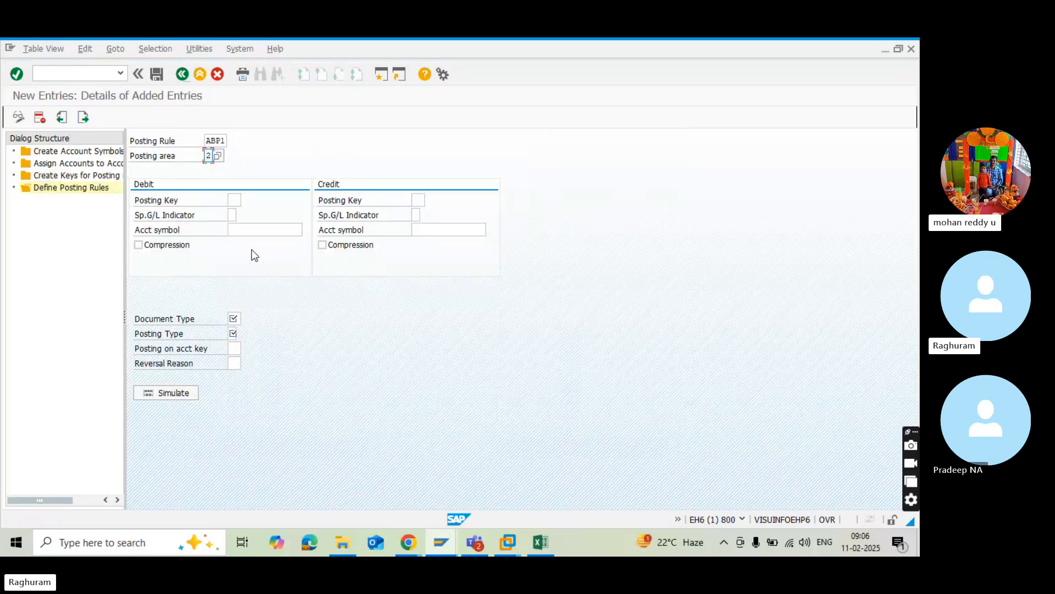
# Set the debit side of rule ABP1 to posting key 40 and cheque deposit account symbol ASCD.
pyautogui.click(235, 200)
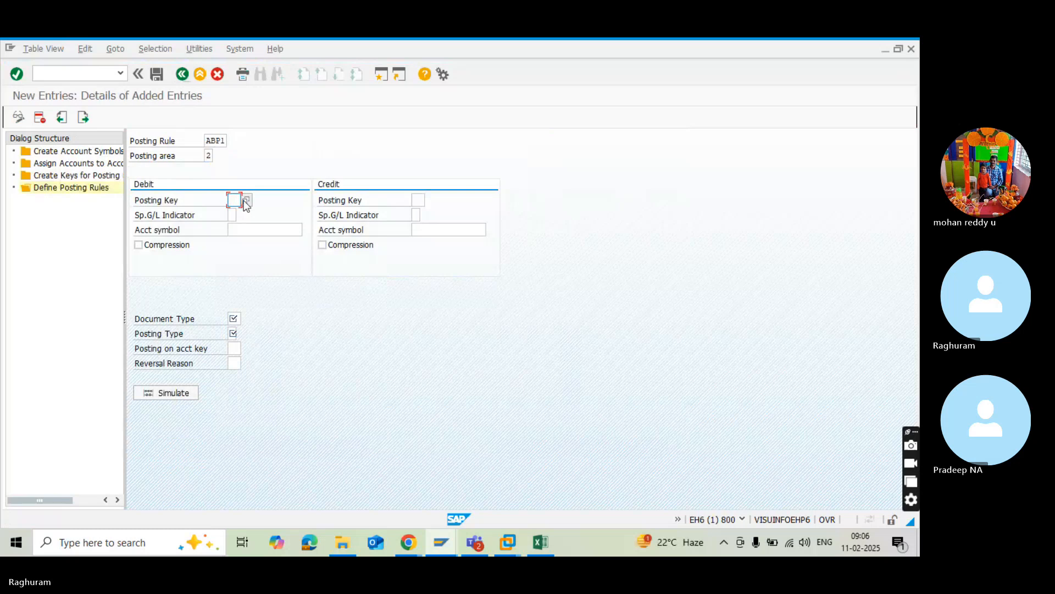
pyautogui.write('40')
pyautogui.click(232, 230)
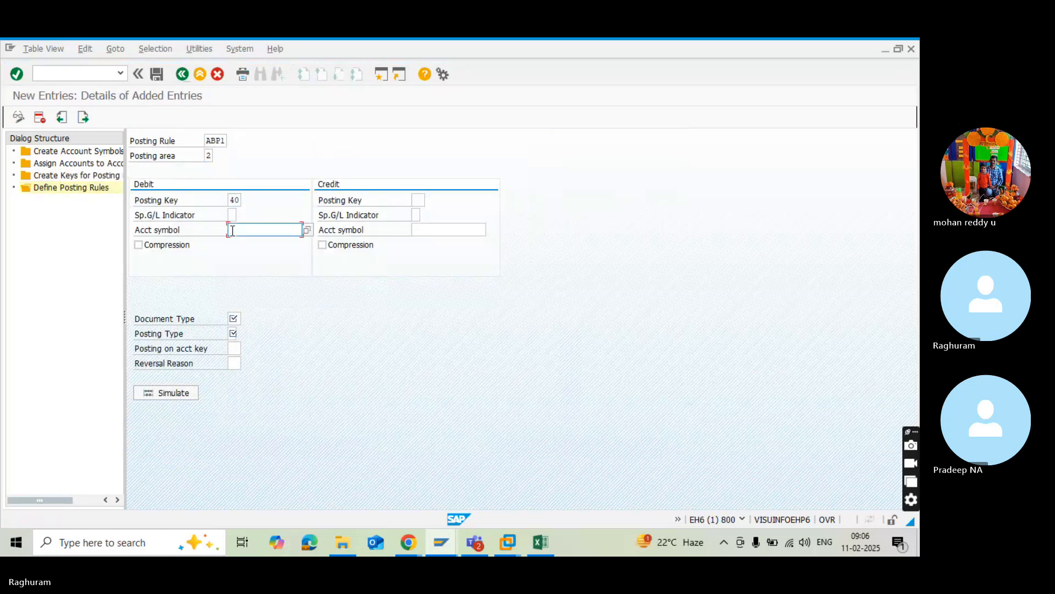
pyautogui.click(306, 230)
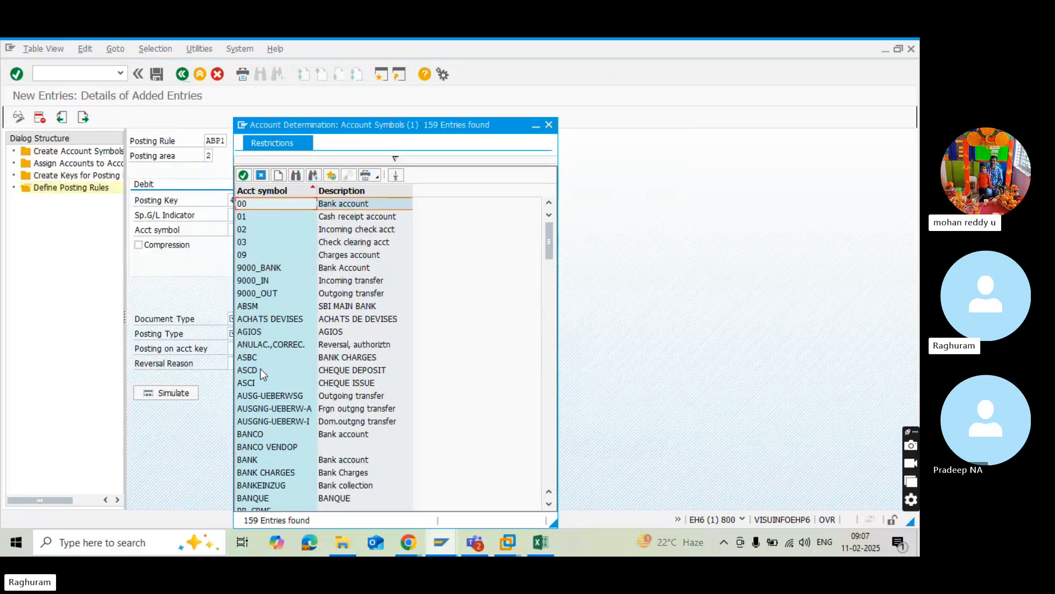
pyautogui.scroll(-4, 283, 410)
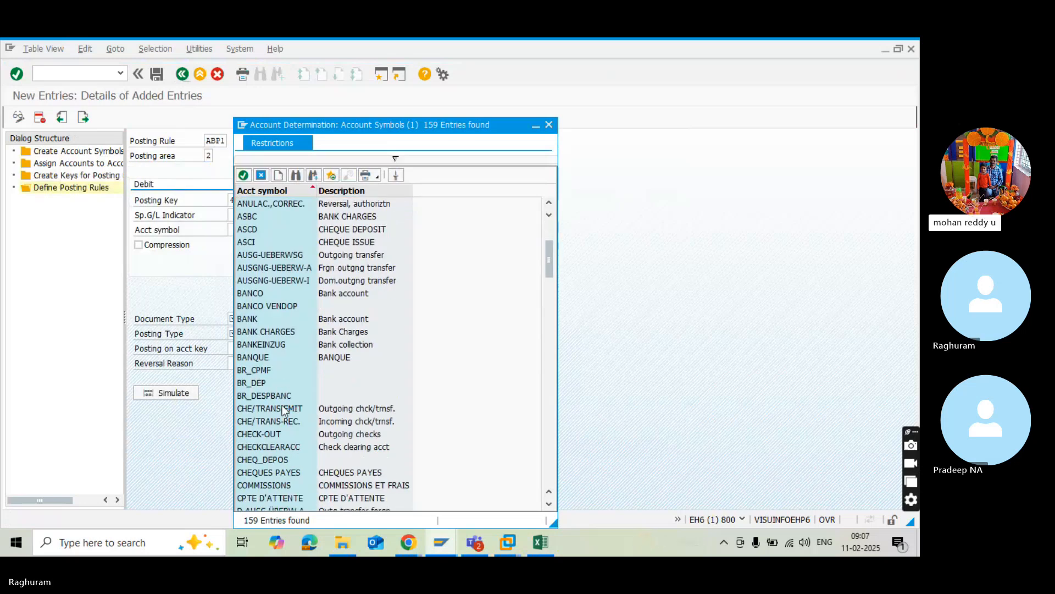
pyautogui.scroll(-6, 284, 410)
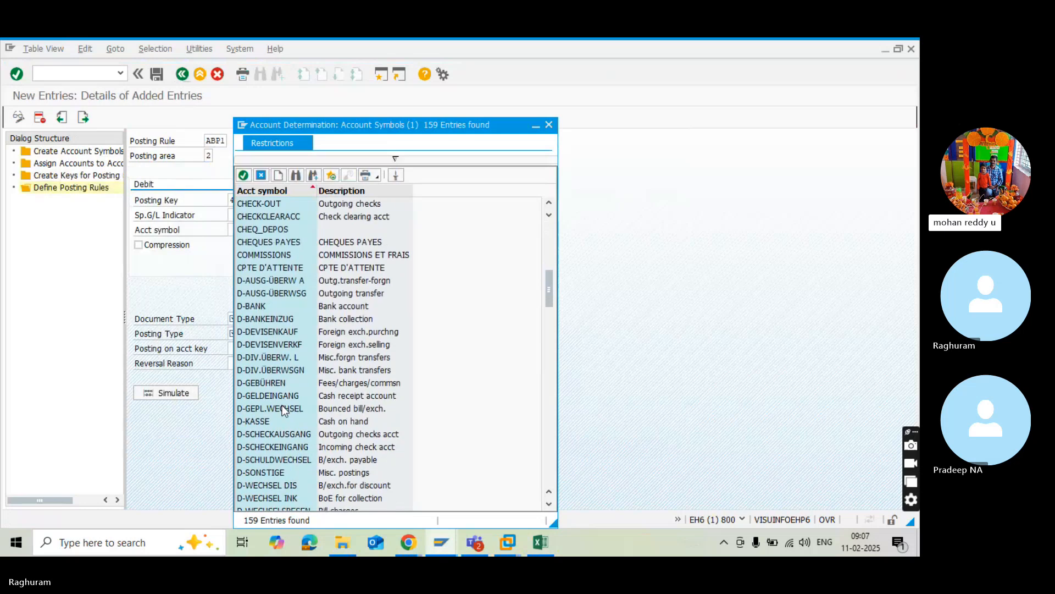
pyautogui.scroll(8, 283, 410)
pyautogui.scroll(2, 282, 405)
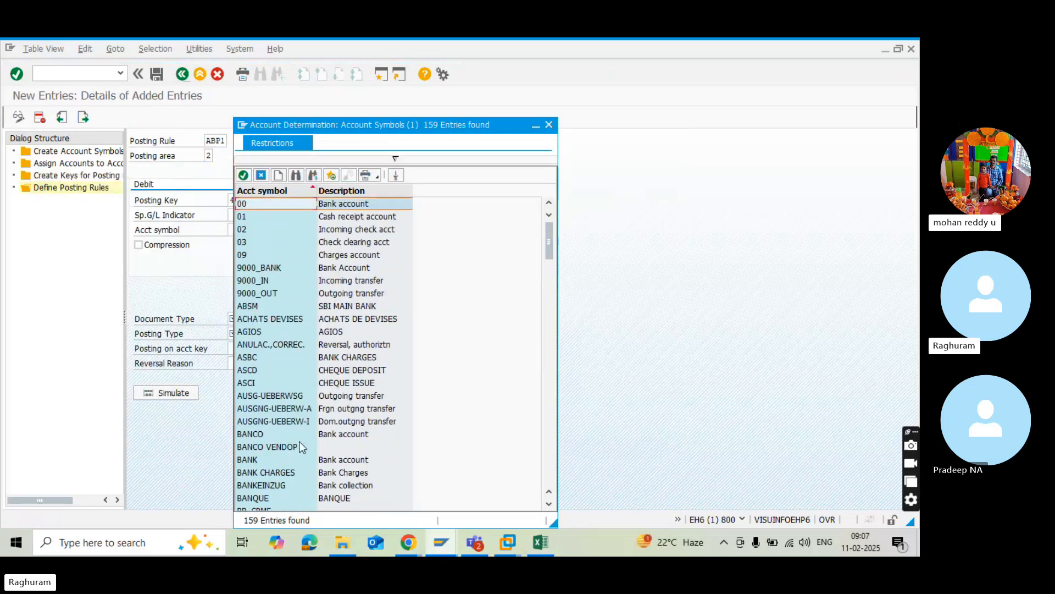
pyautogui.doubleClick(251, 374)
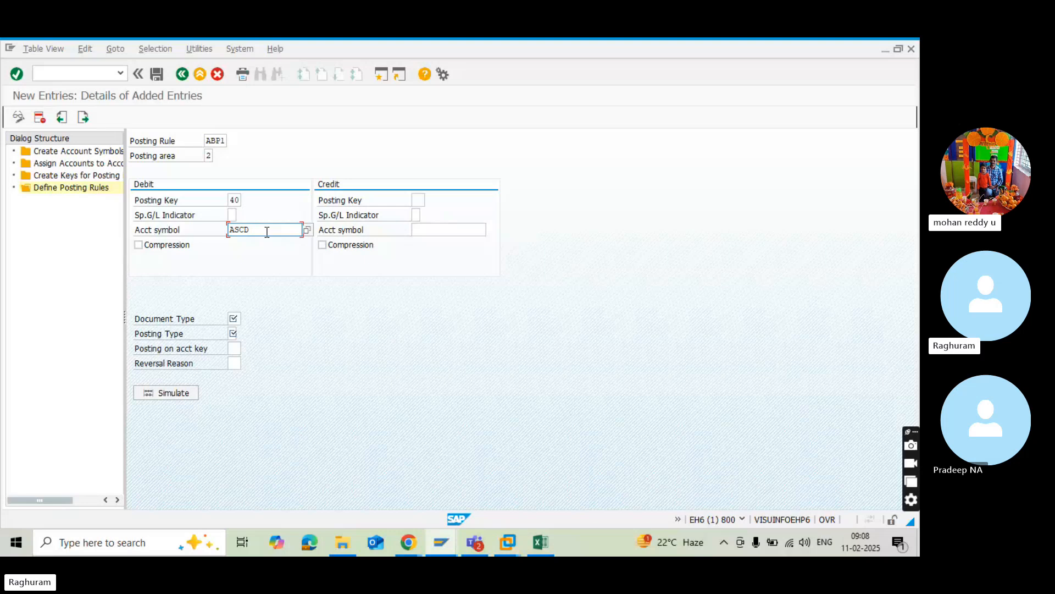
# Set the document type of posting rule ABP1 to DZ, Customer payment.
pyautogui.click(236, 319)
pyautogui.click(245, 319)
pyautogui.scroll(-2, 269, 378)
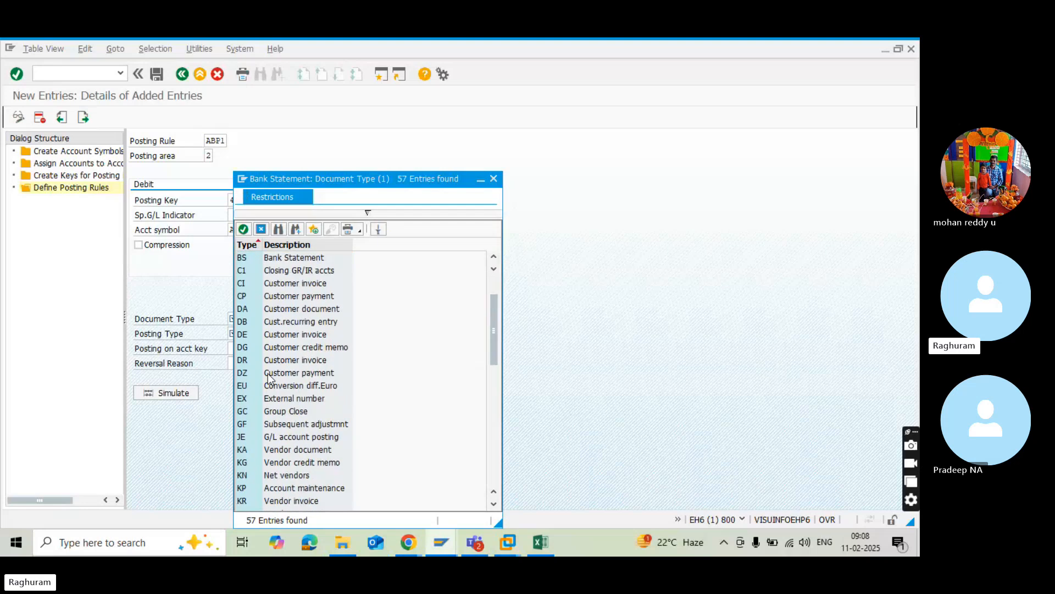
pyautogui.doubleClick(253, 376)
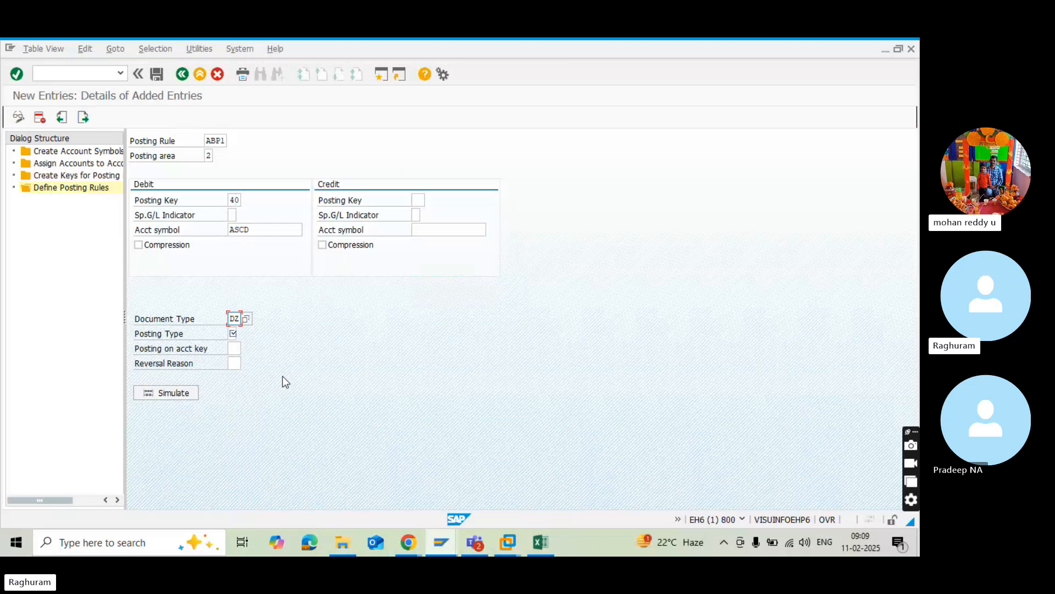
# Set the posting type of posting rule ABP1 to 8, Clear cred.subl.acct.
pyautogui.click(237, 334)
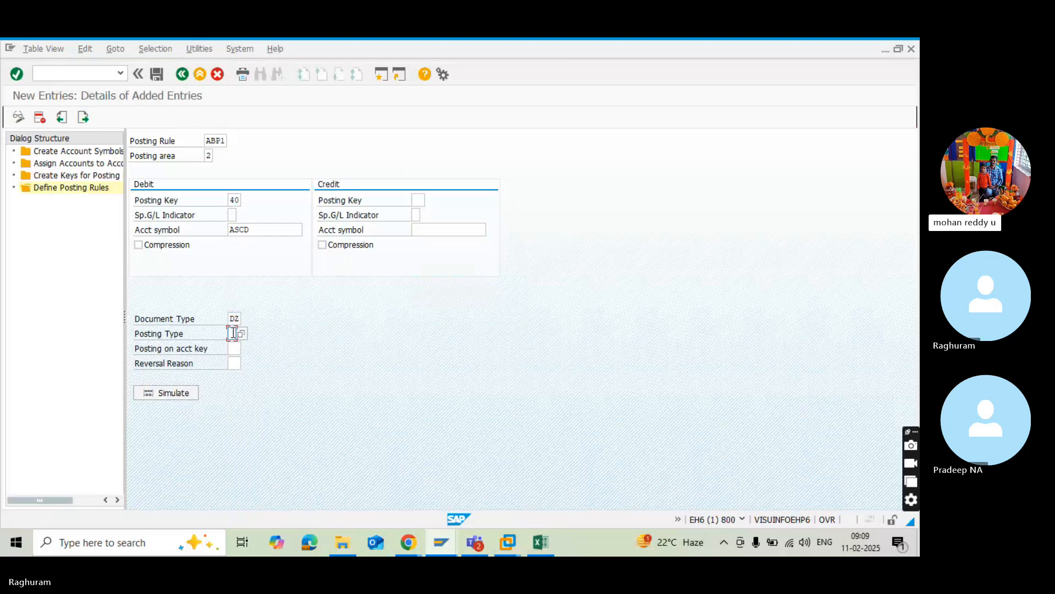
pyautogui.click(242, 333)
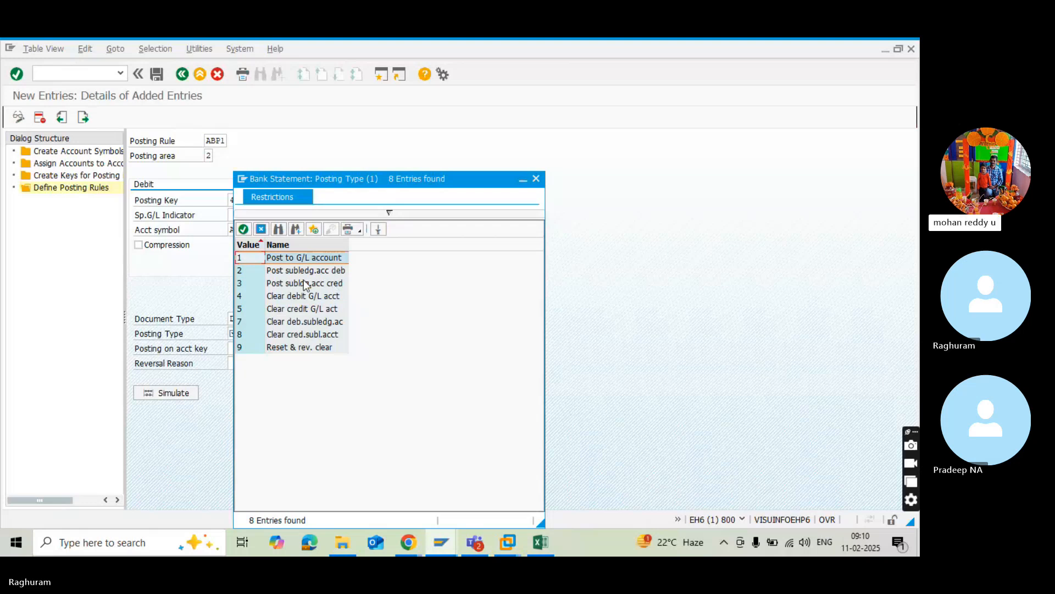
pyautogui.click(304, 283)
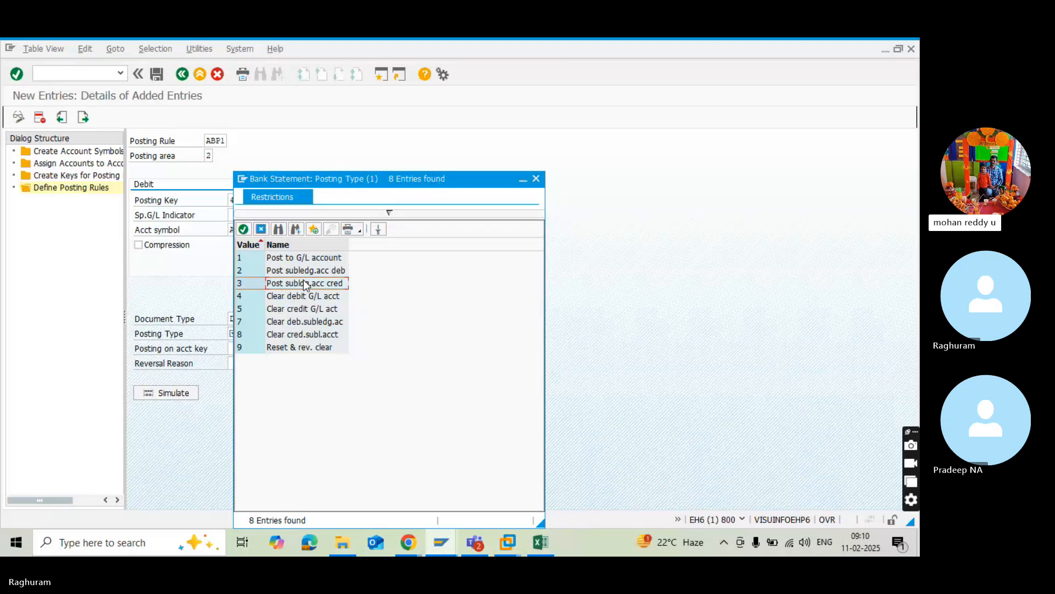
pyautogui.click(270, 335)
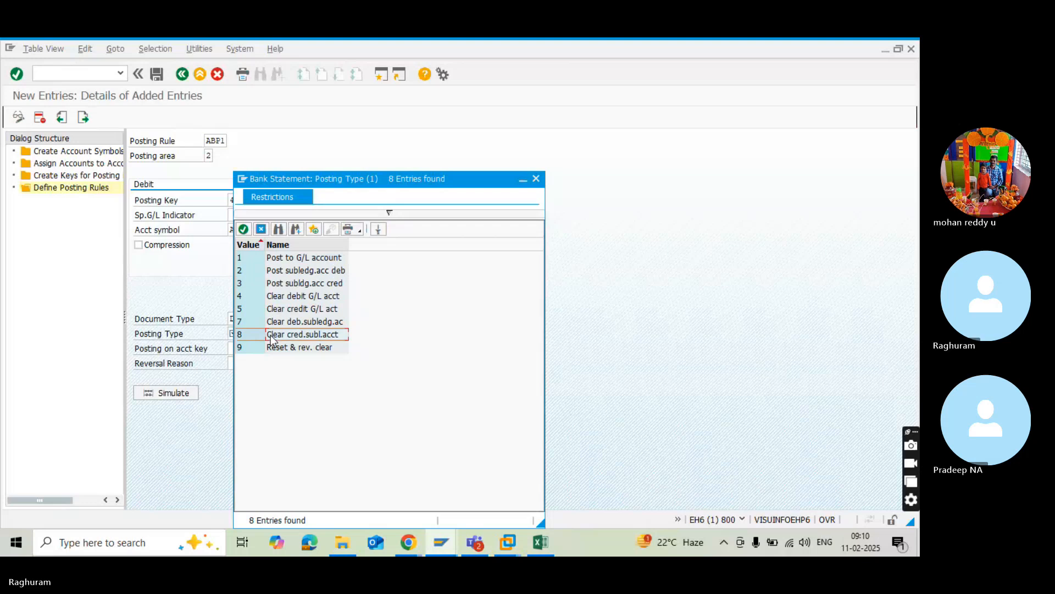
pyautogui.click(270, 336)
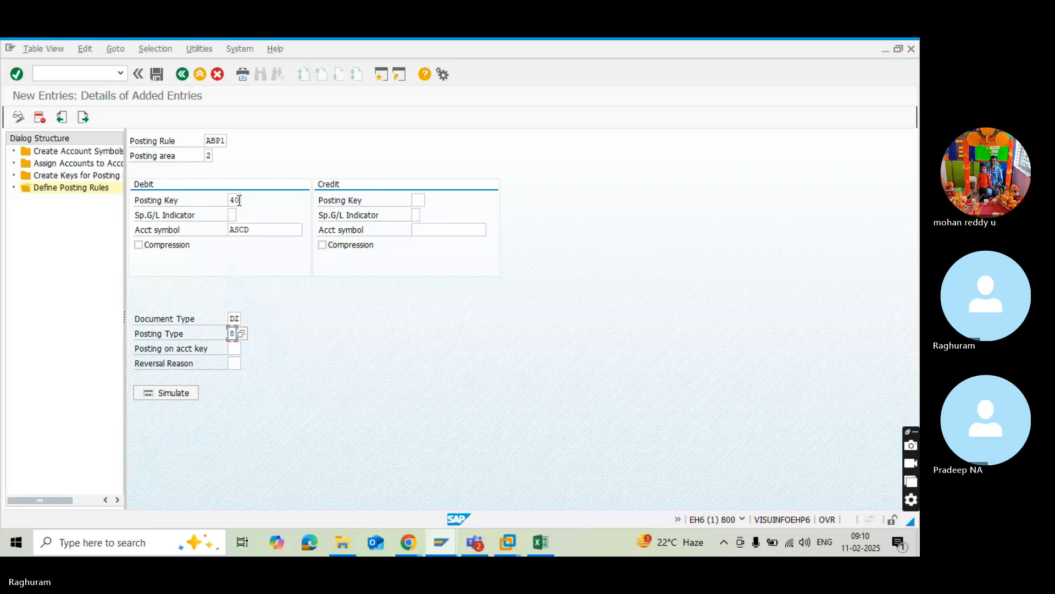
# Review the available posting rules and posting areas against the ABP1 entry, leaving both values as they are.
pyautogui.click(221, 138)
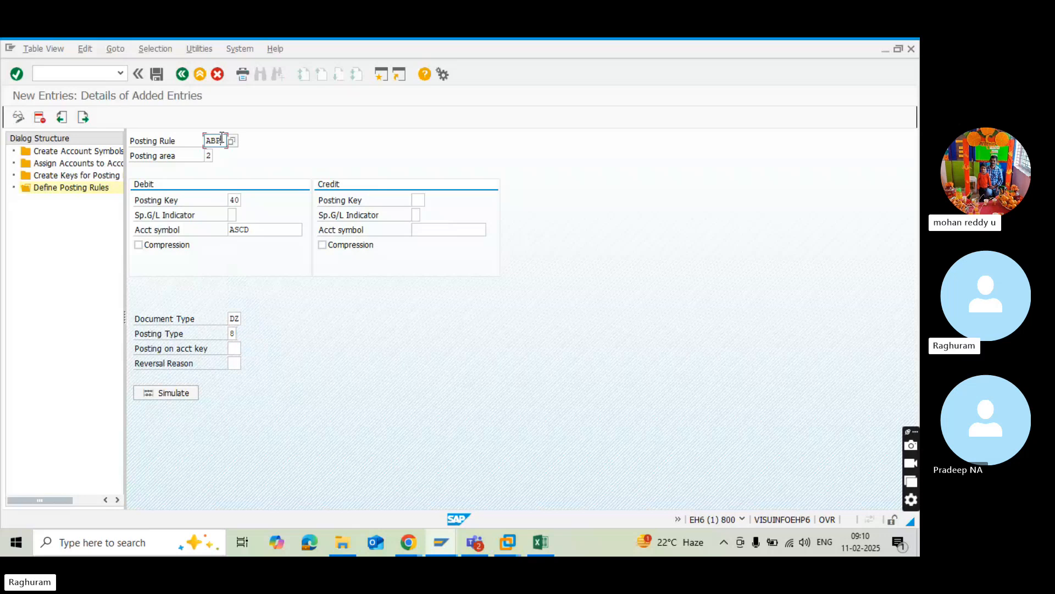
pyautogui.write('1')
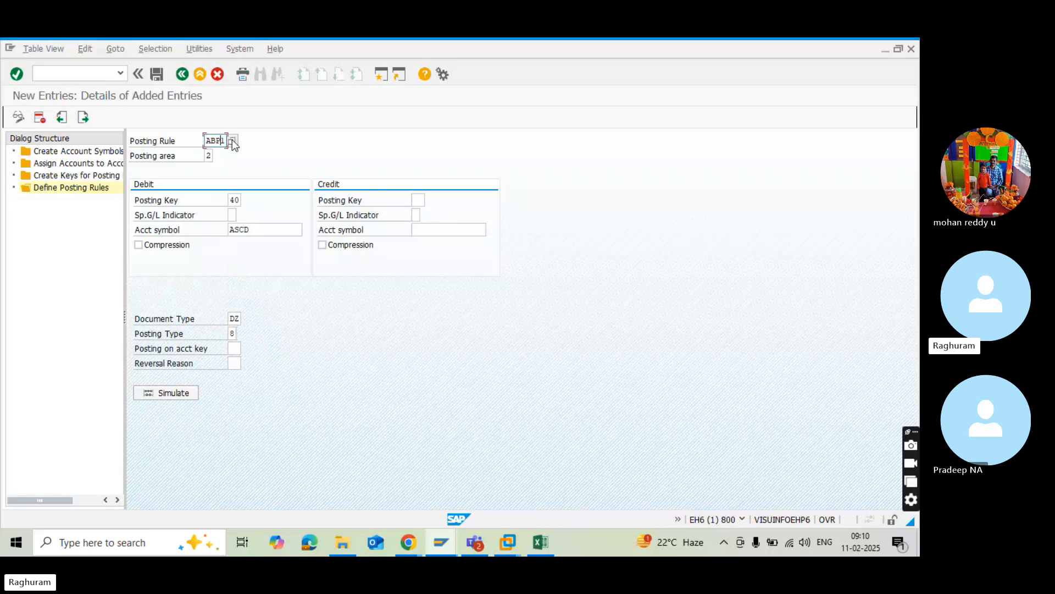
pyautogui.click(233, 141)
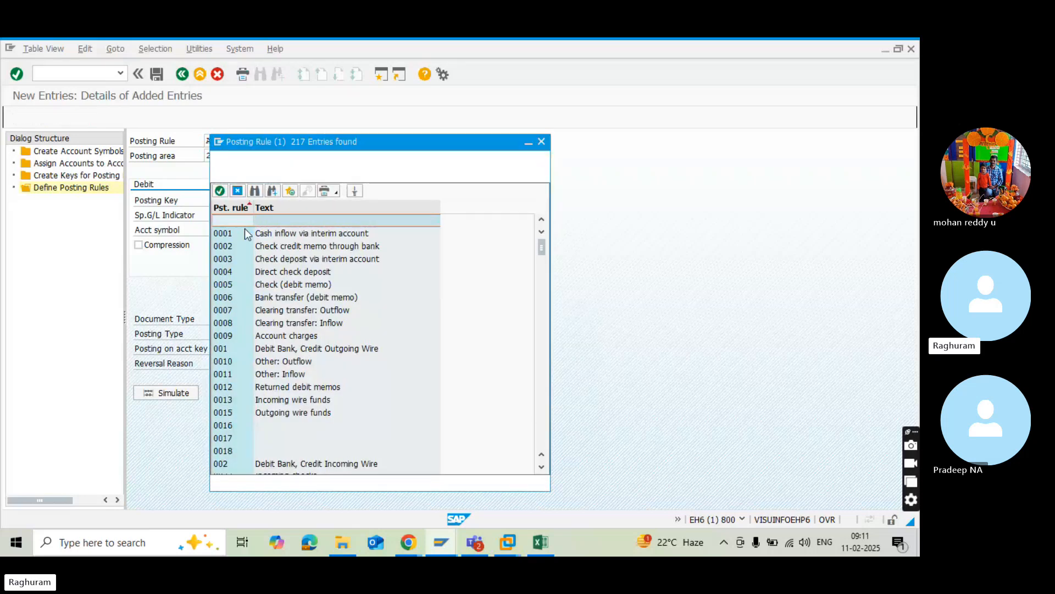
pyautogui.scroll(-2, 289, 377)
pyautogui.scroll(-2, 289, 377)
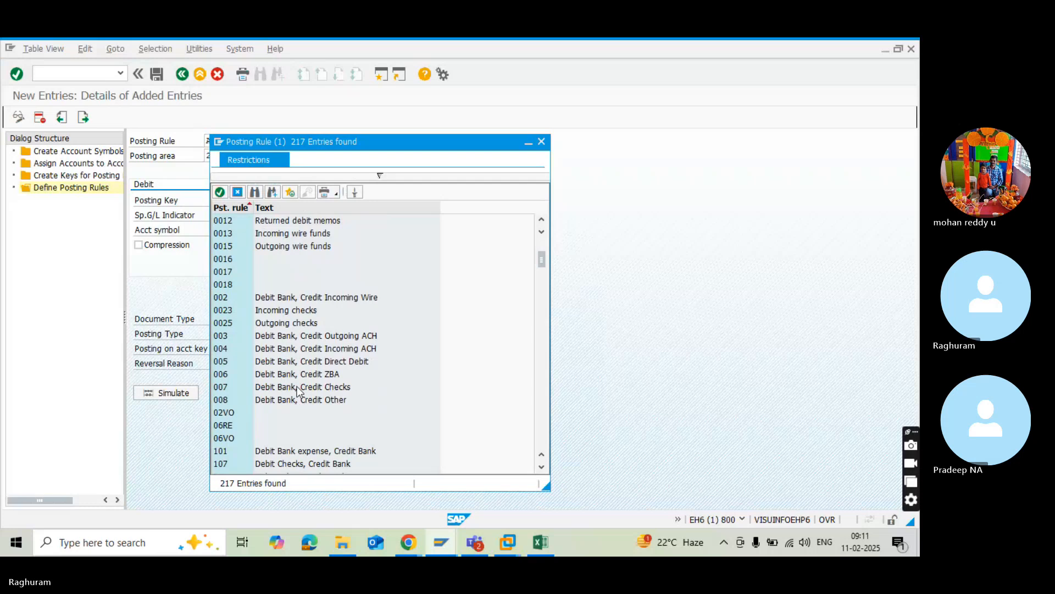
pyautogui.scroll(-4, 297, 412)
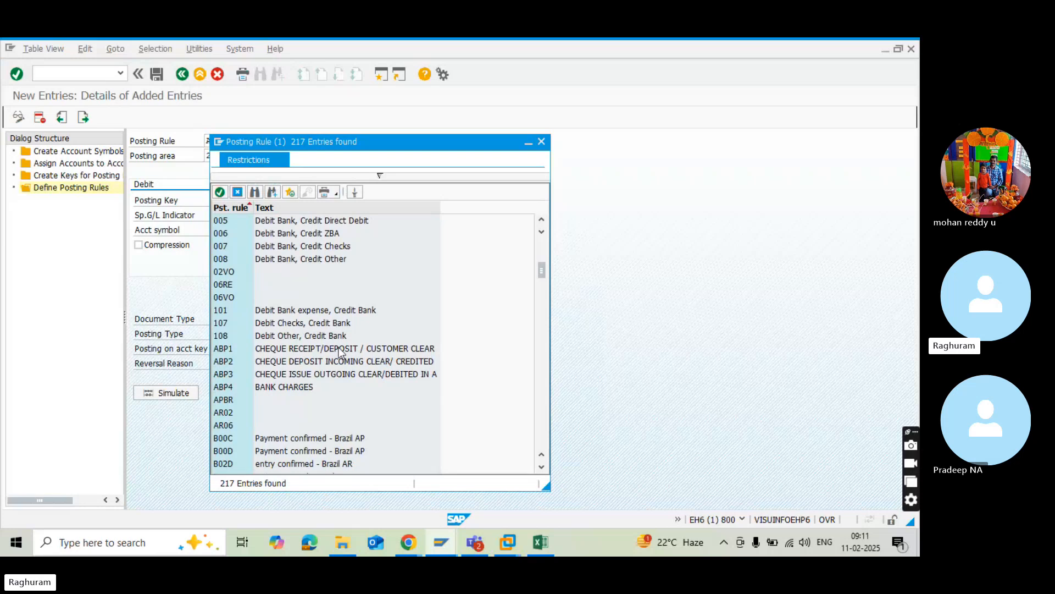
pyautogui.click(541, 143)
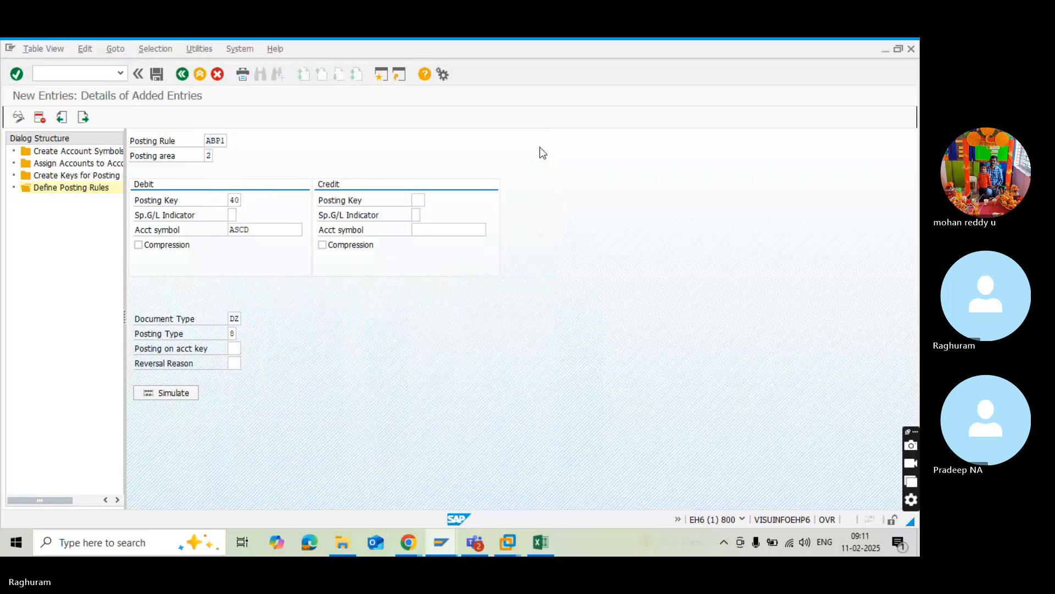
pyautogui.click(208, 156)
pyautogui.click(217, 156)
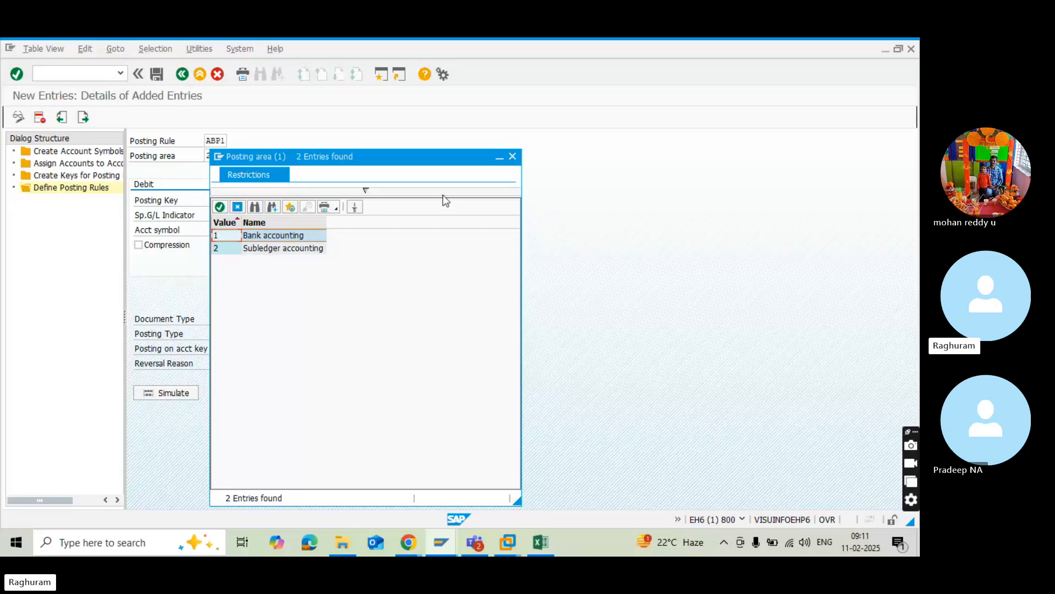
pyautogui.click(512, 157)
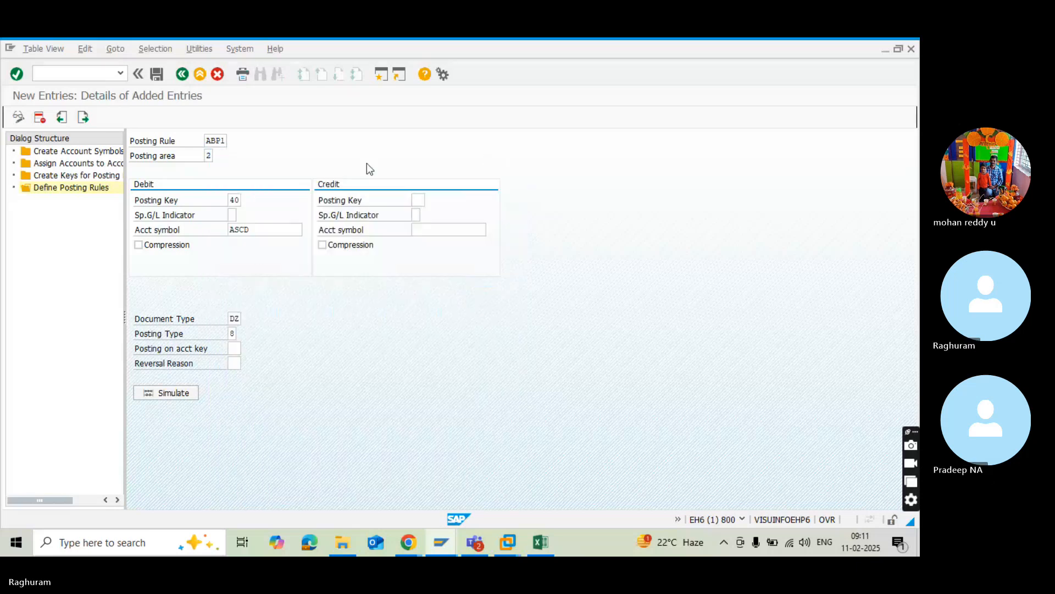
# Review ABP1's debit posting key and the available choices for its account symbol, document type and posting type.
pyautogui.click(237, 200)
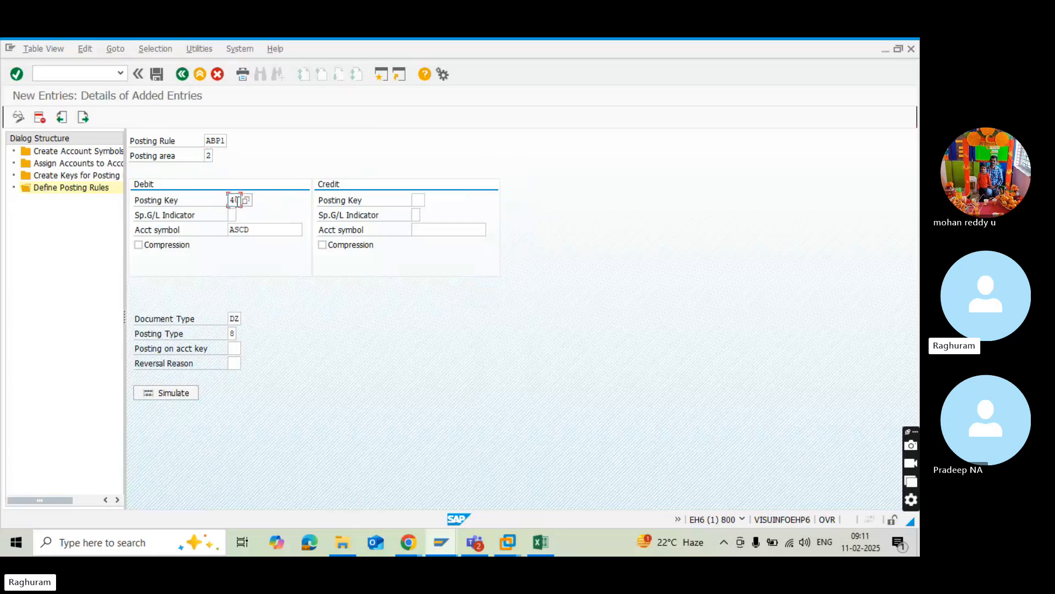
pyautogui.click(257, 231)
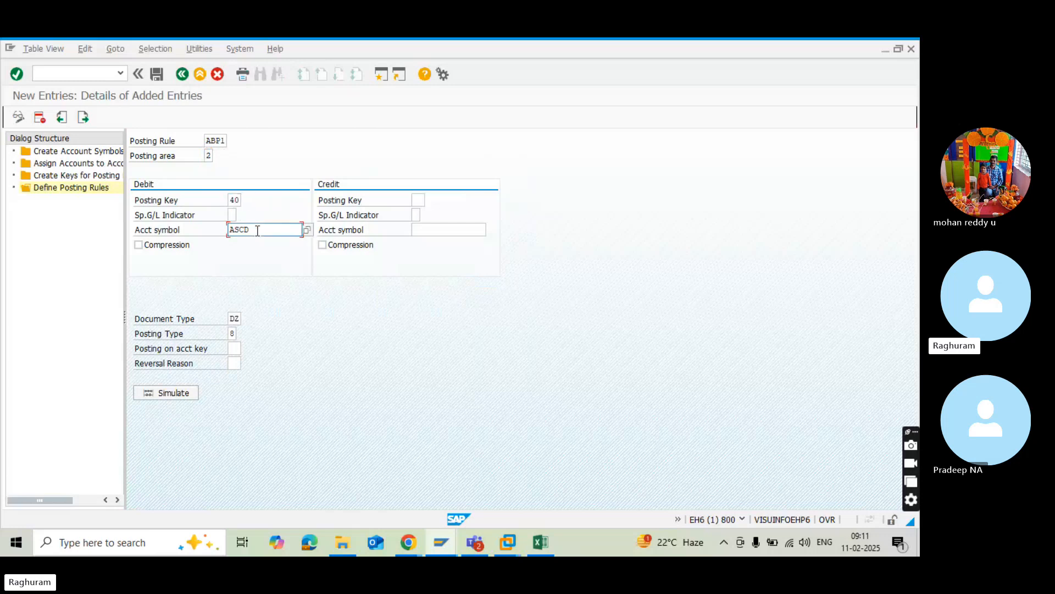
pyautogui.click(308, 231)
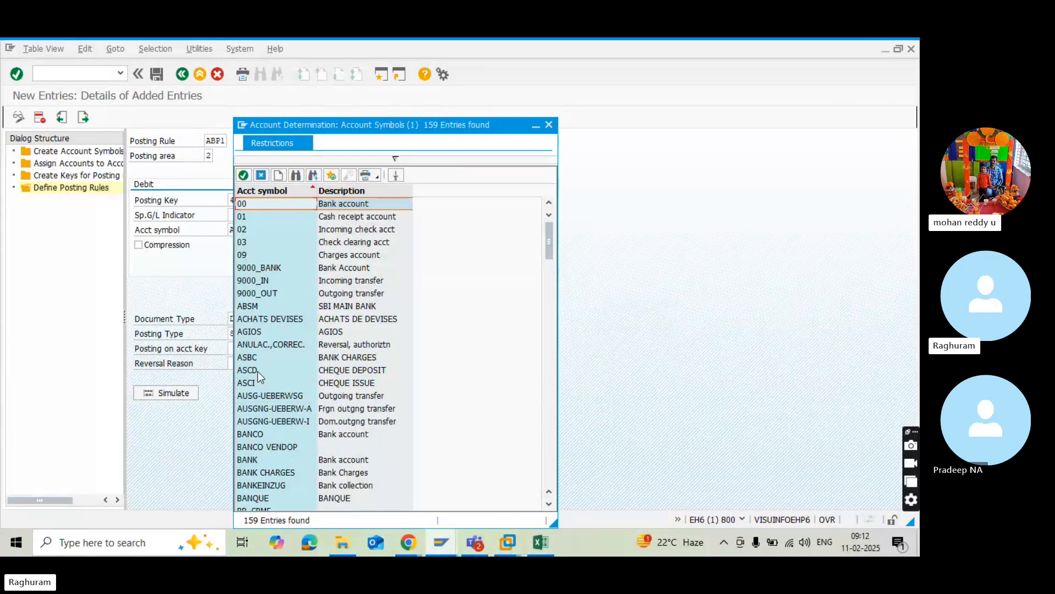
pyautogui.click(549, 125)
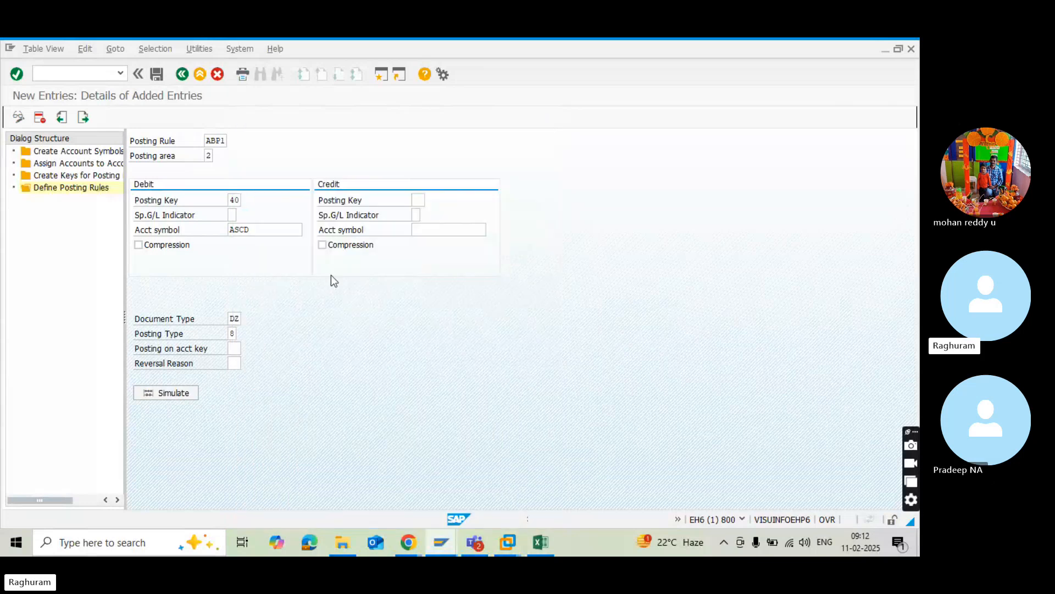
pyautogui.click(241, 321)
pyautogui.click(246, 320)
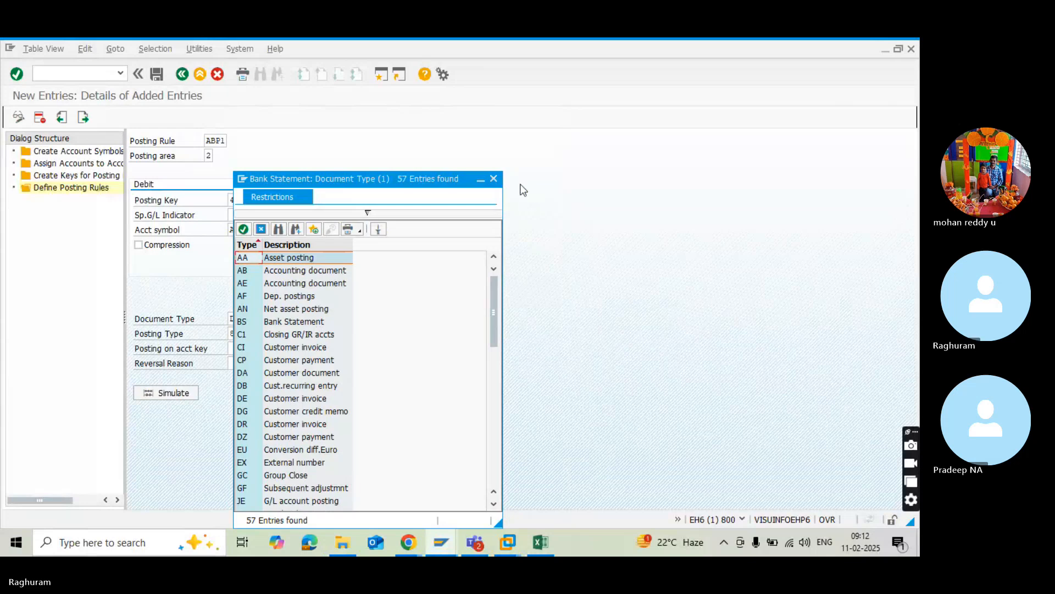
pyautogui.click(494, 179)
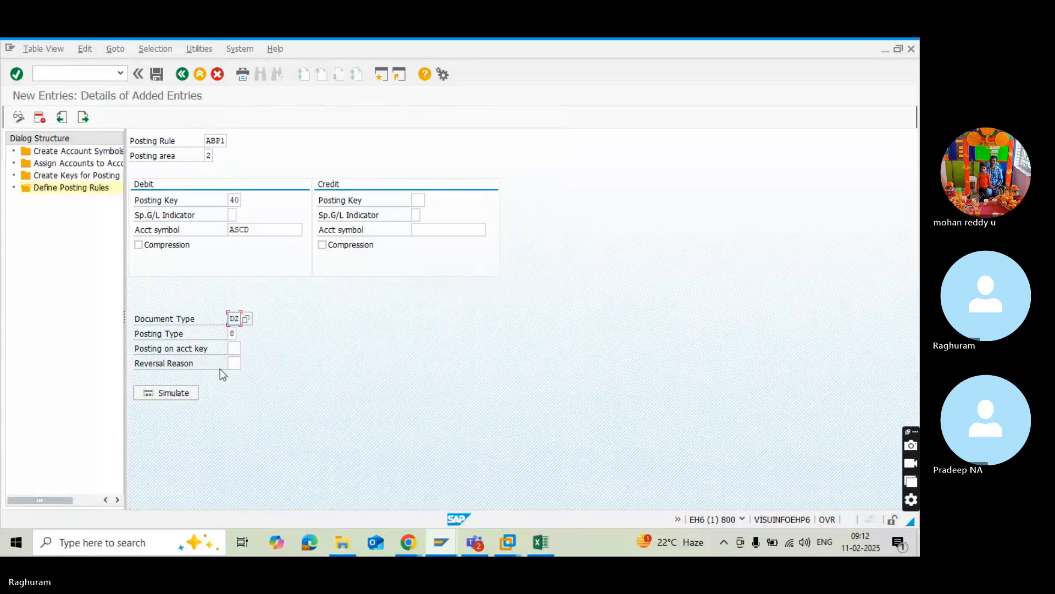
pyautogui.click(233, 334)
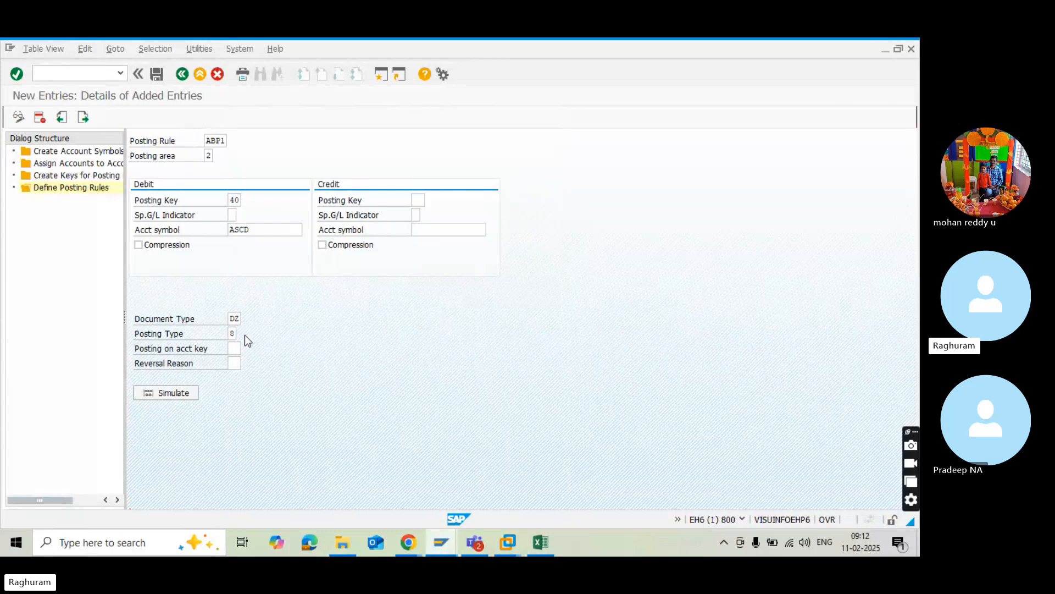
pyautogui.click(245, 334)
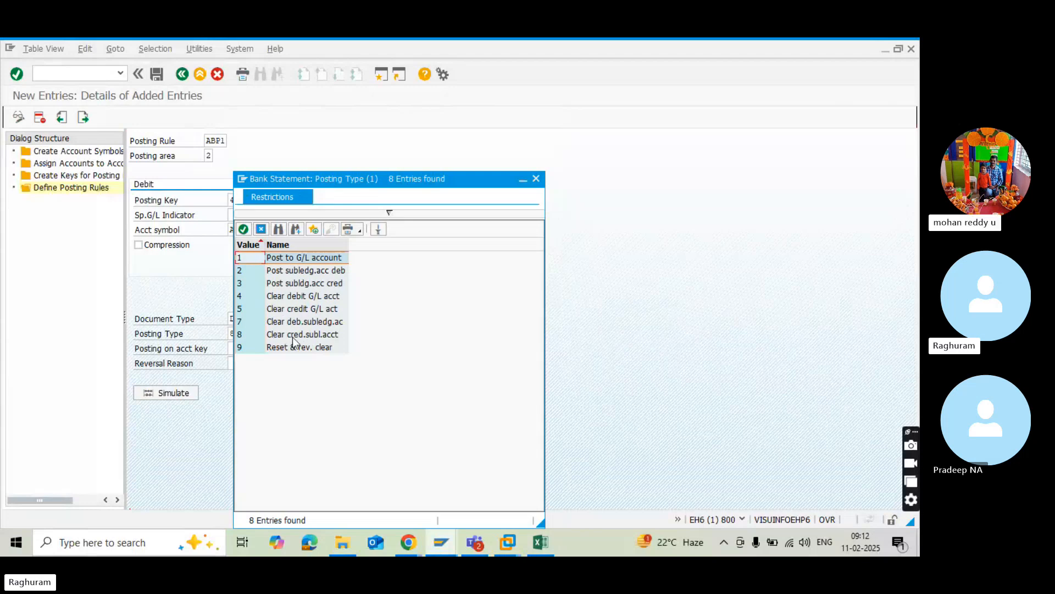
pyautogui.click(536, 178)
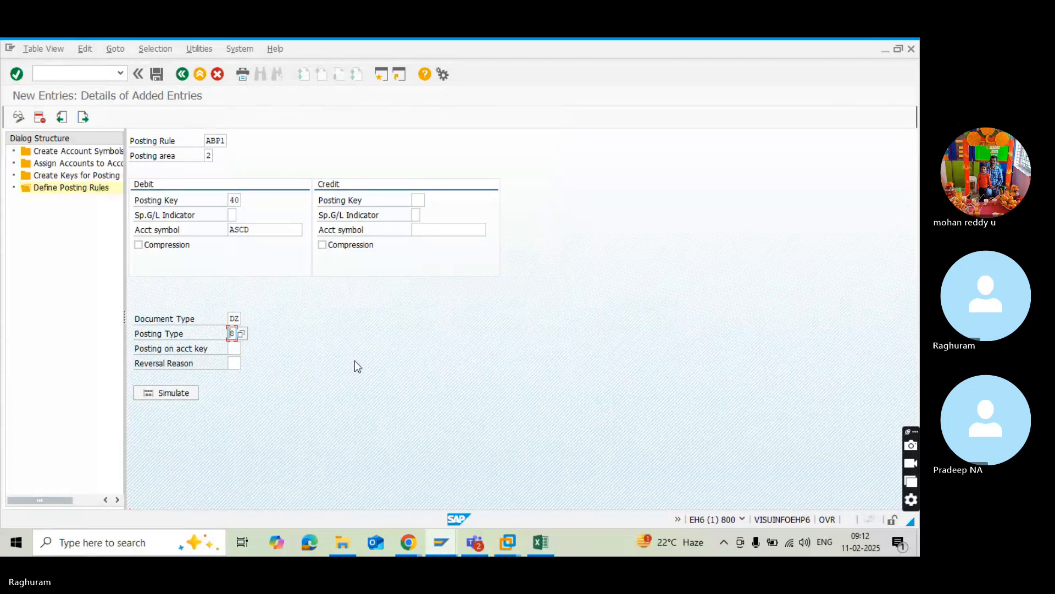
# Save posting rule ABP1, return to the posting rules overview and start another new entry.
pyautogui.click(155, 75)
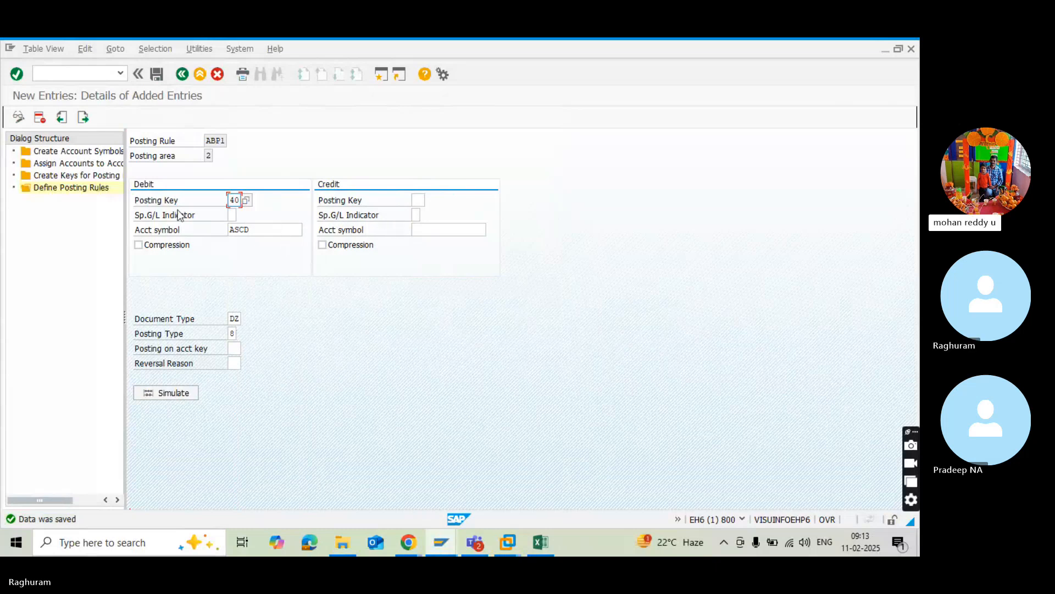
pyautogui.click(179, 78)
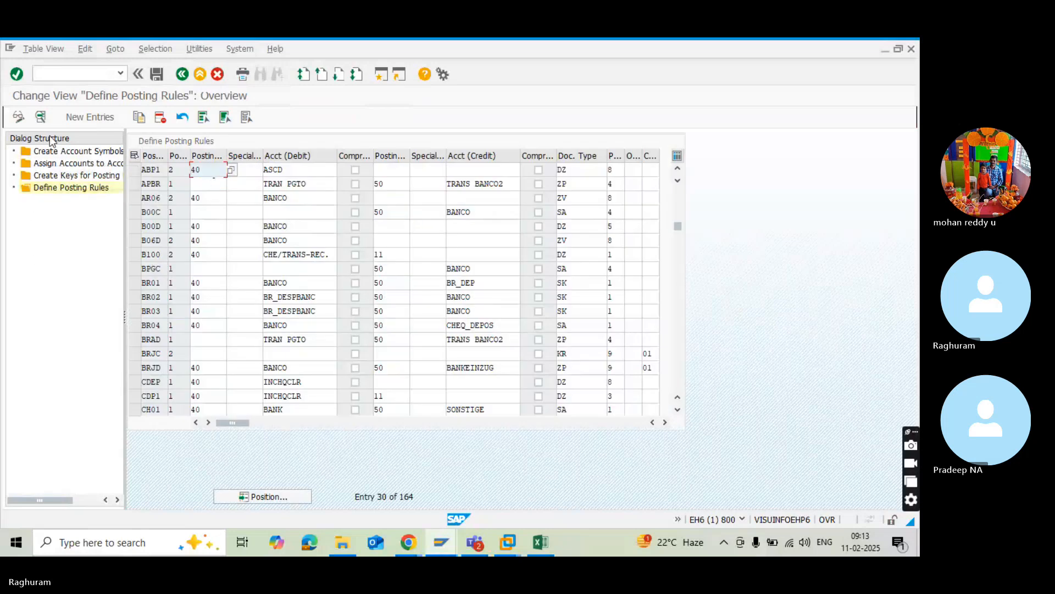
pyautogui.click(84, 117)
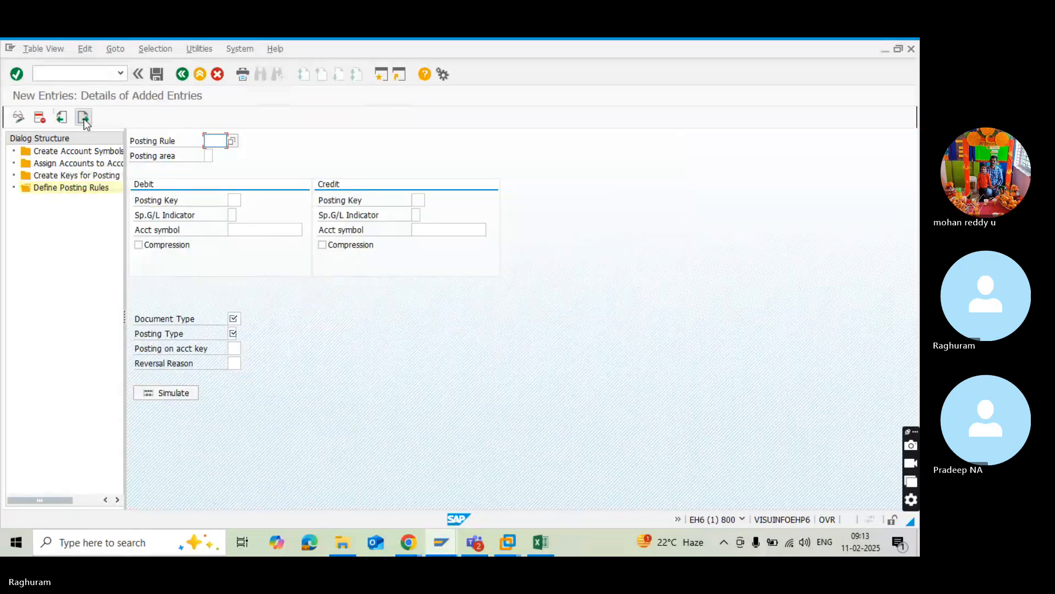
# Select posting rule ABP2, the incoming cheque deposit clearing rule, for the new entry.
pyautogui.click(233, 142)
pyautogui.scroll(-6, 291, 316)
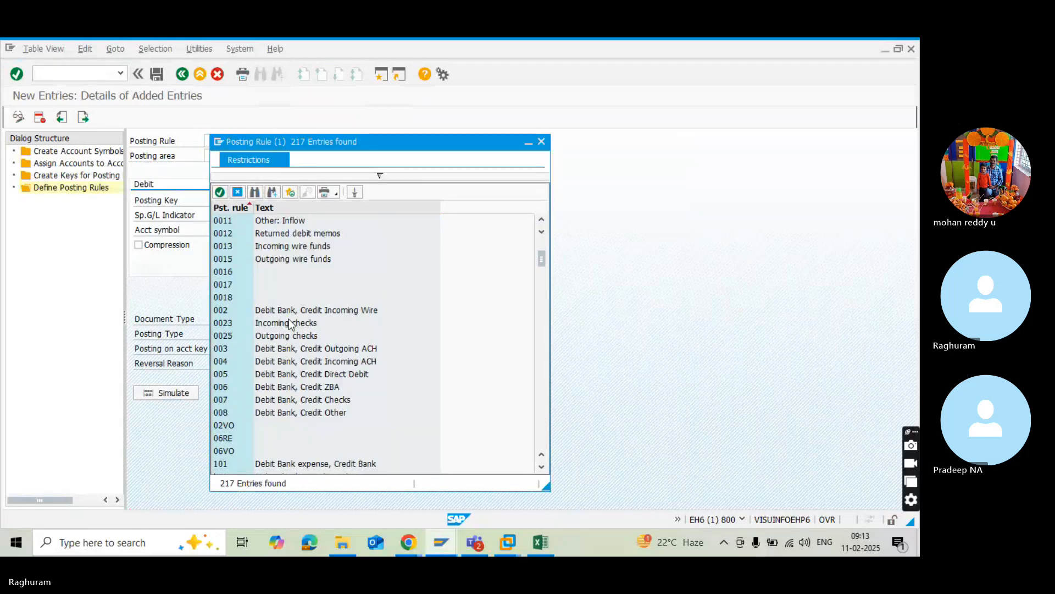
pyautogui.click(289, 320)
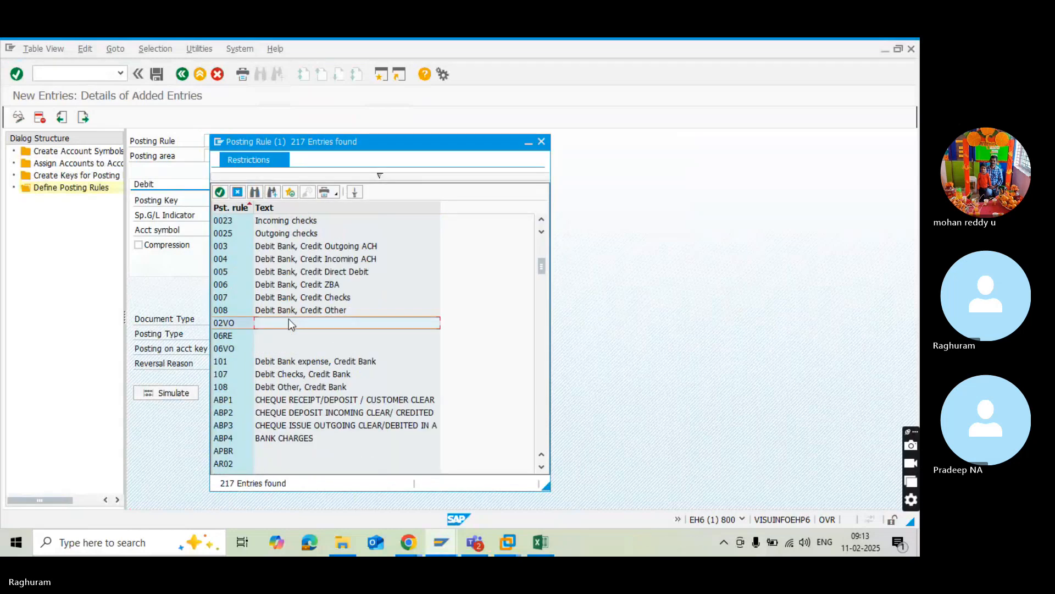
pyautogui.doubleClick(262, 415)
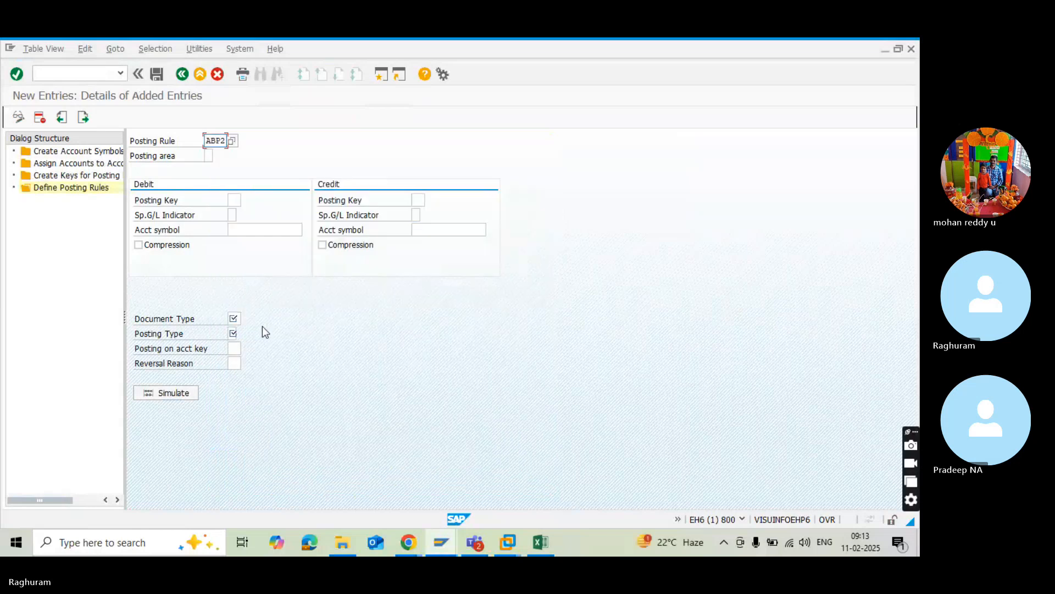
# Review the descriptions of posting rules ABP1 to ABP4 in the list of available rules, keeping the current selection.
pyautogui.click(209, 156)
pyautogui.click(215, 141)
pyautogui.click(233, 139)
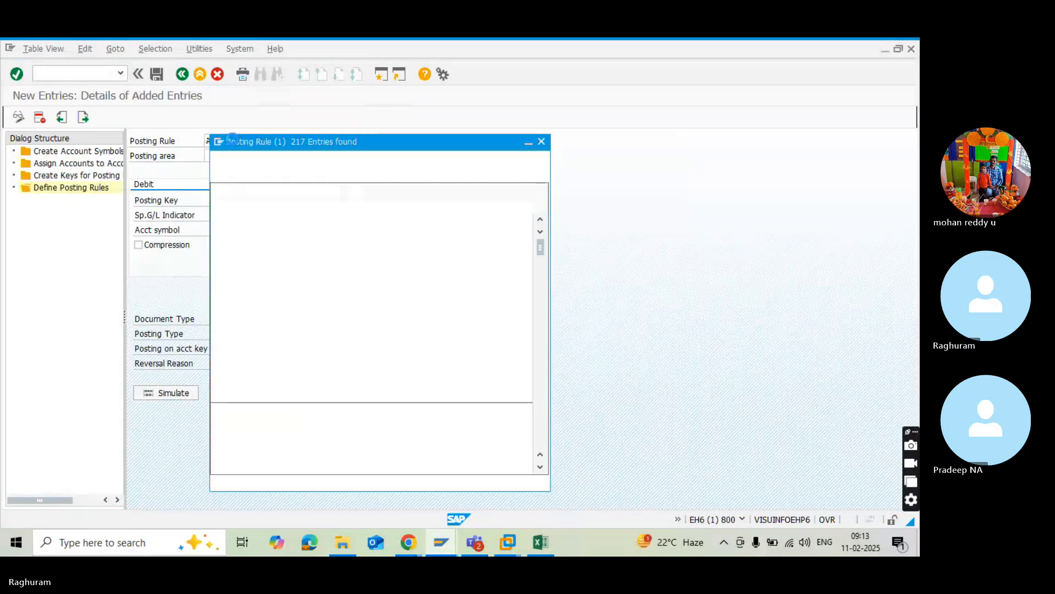
pyautogui.scroll(-15, 276, 323)
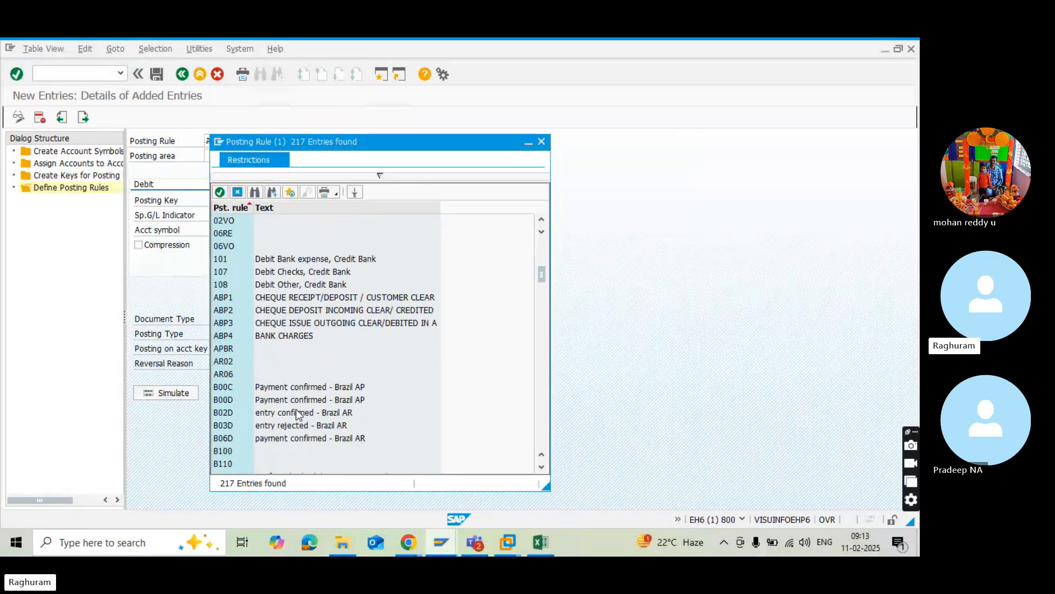
pyautogui.scroll(6, 299, 427)
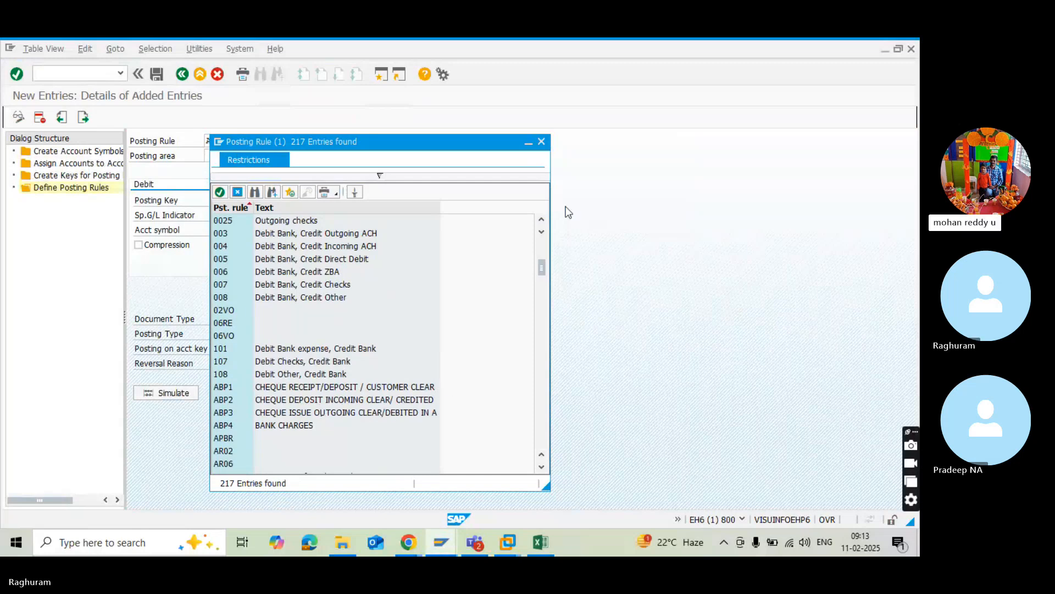
pyautogui.click(542, 142)
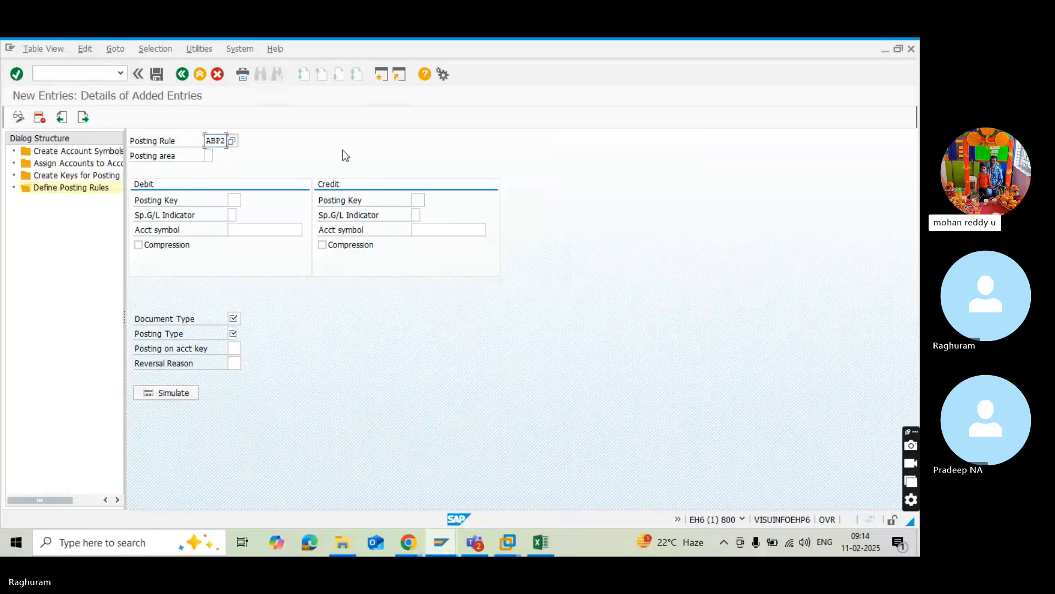
# Set ABP2's posting area to 1, Bank accounting, and its debit posting key to 40.
pyautogui.click(209, 155)
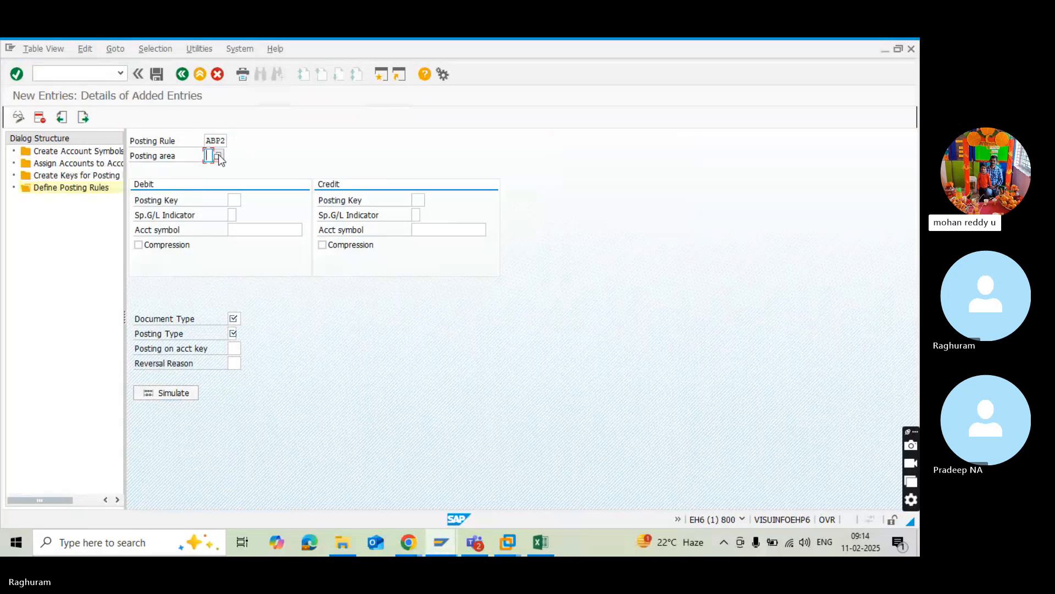
pyautogui.click(219, 158)
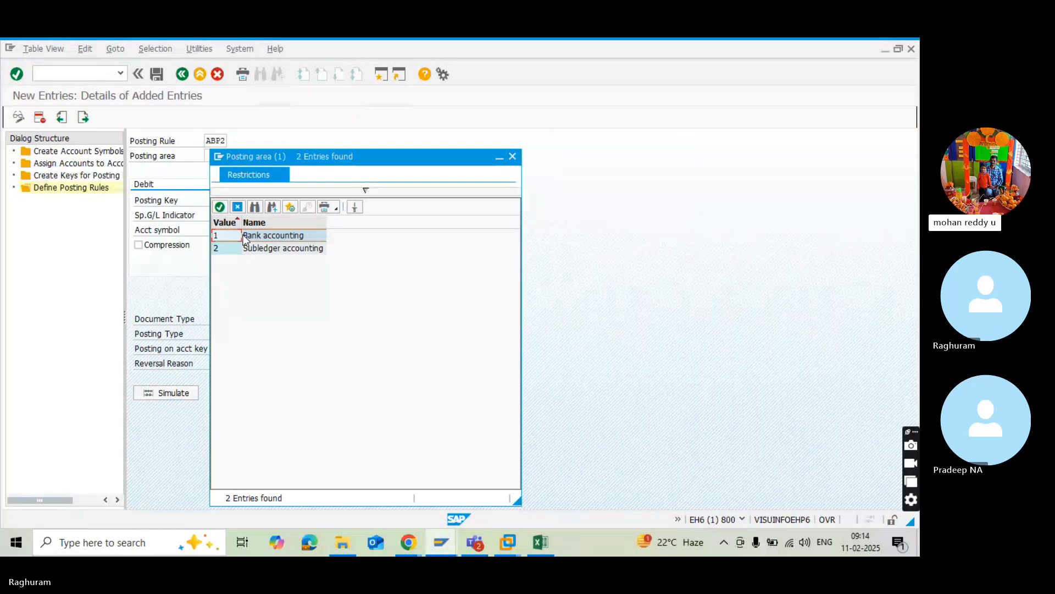
pyautogui.click(245, 240)
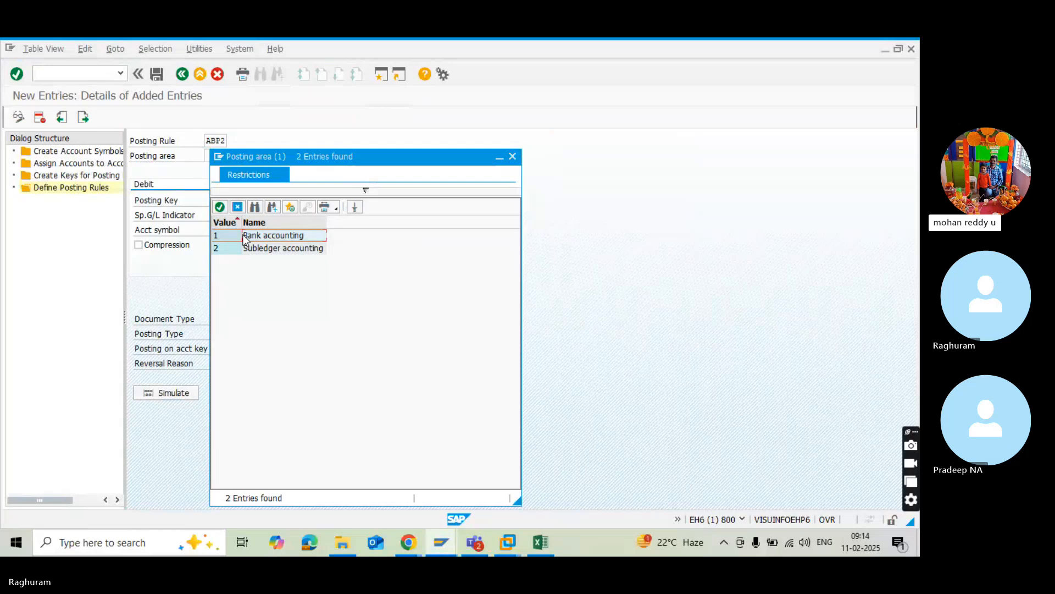
pyautogui.doubleClick(276, 238)
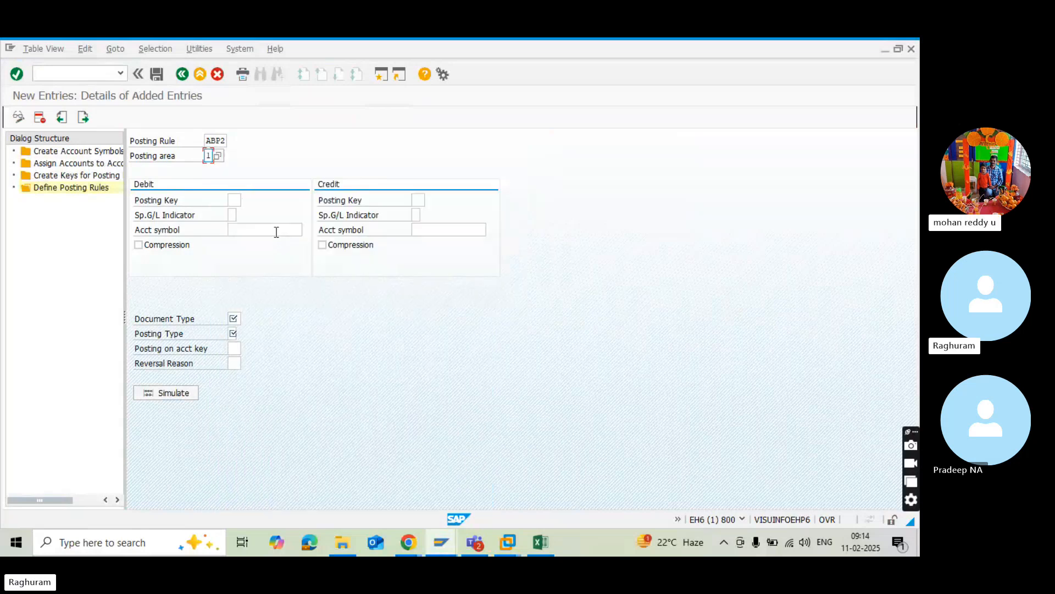
pyautogui.click(232, 200)
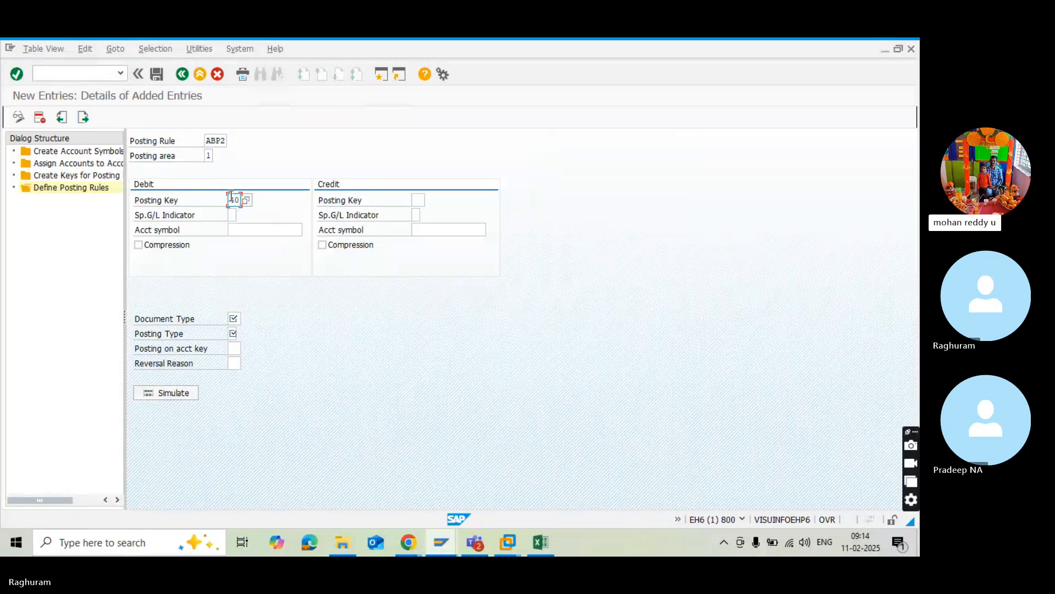
# Open the list of available account symbols for ABP2's debit side.
pyautogui.click(235, 233)
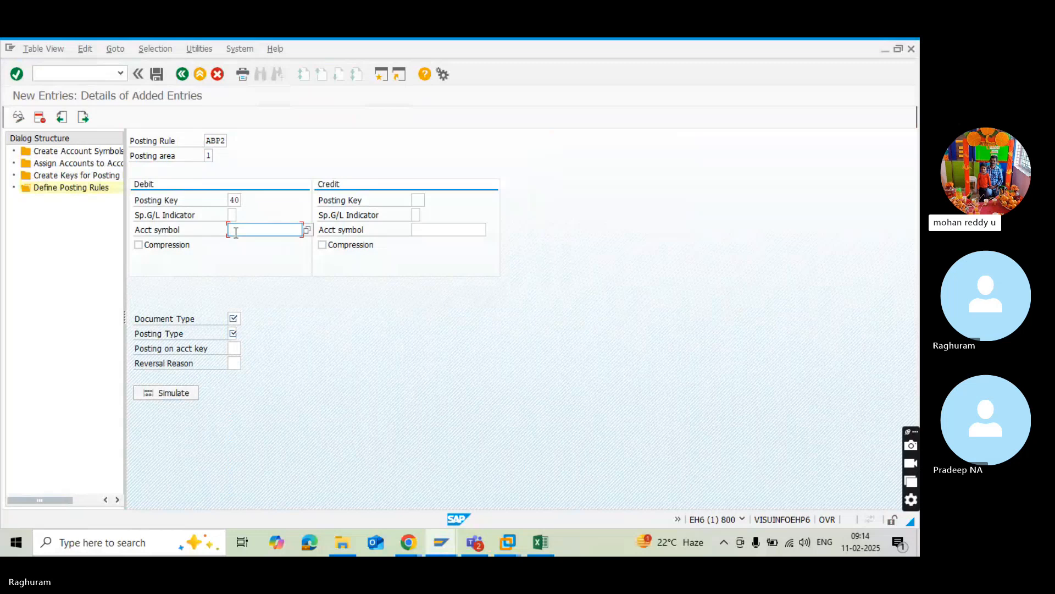
pyautogui.click(307, 230)
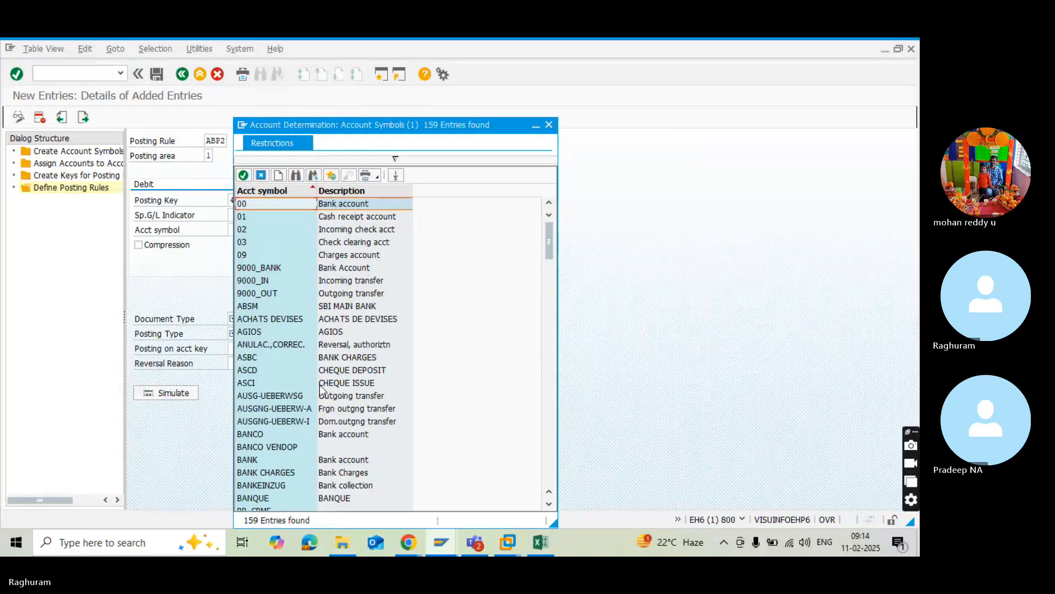
pyautogui.scroll(-1, 321, 389)
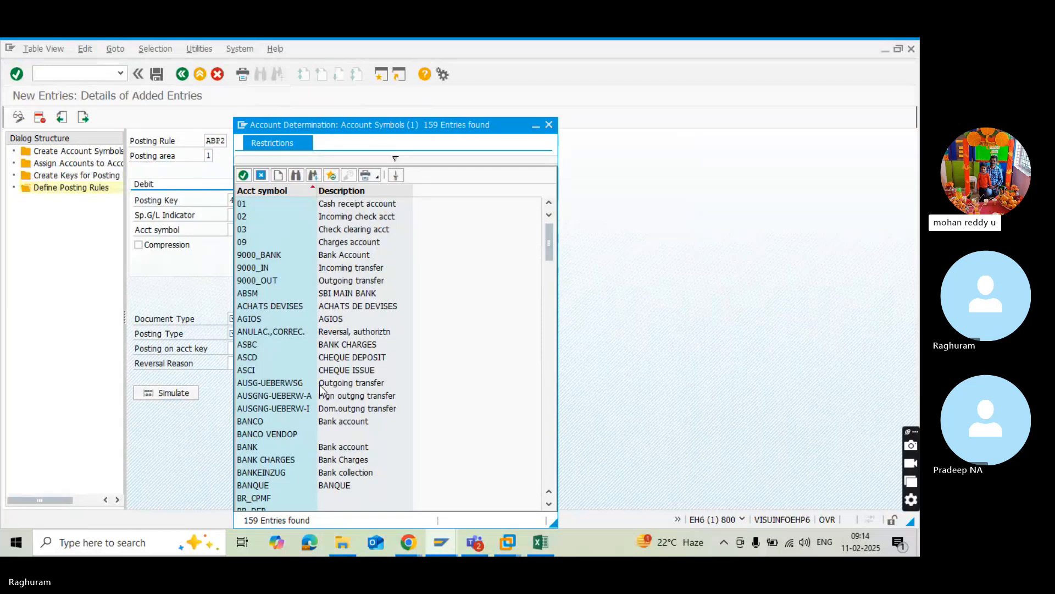
# Switch to the Excel workbook and review the RED1 and RED2 posting rule definitions on the BRS Configuration sheet.
pyautogui.hotkey('alt', 'Tab')
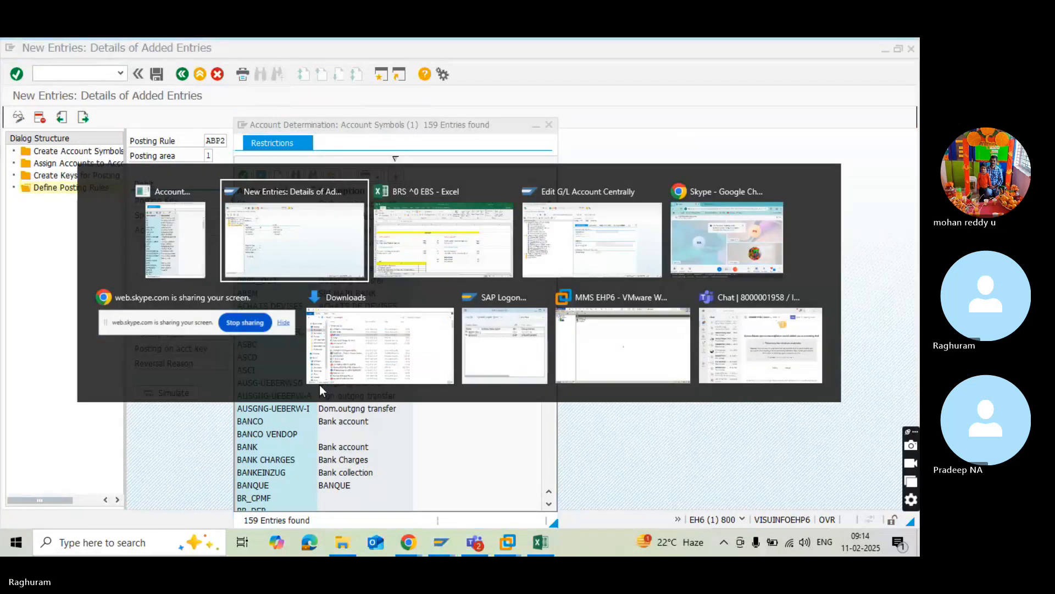
pyautogui.hotkey('alt', 'Tab')
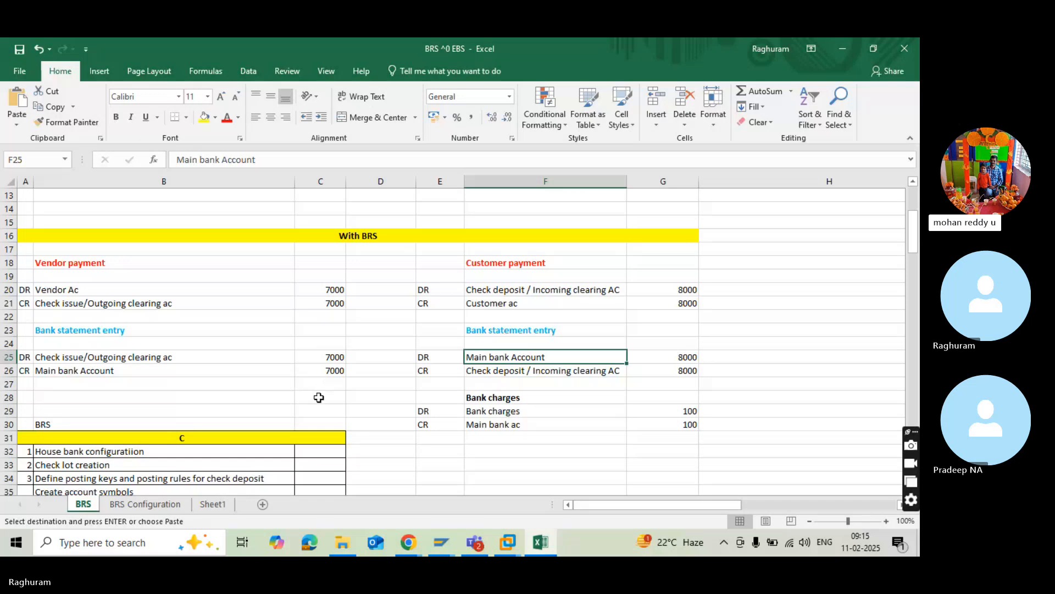
pyautogui.scroll(-4, 318, 414)
pyautogui.click(319, 412)
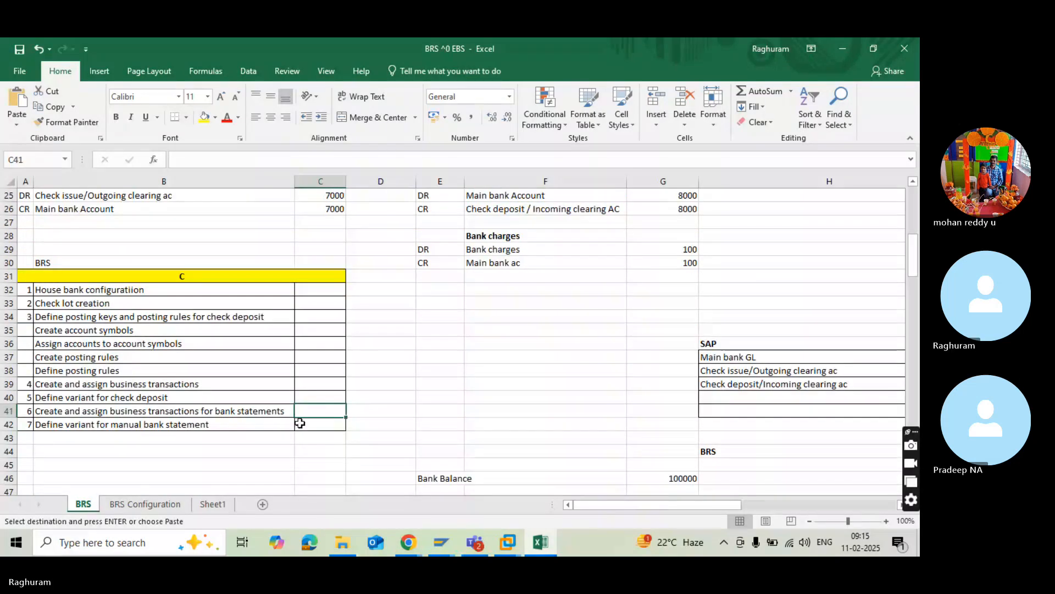
pyautogui.scroll(8, 299, 423)
pyautogui.scroll(-9, 299, 423)
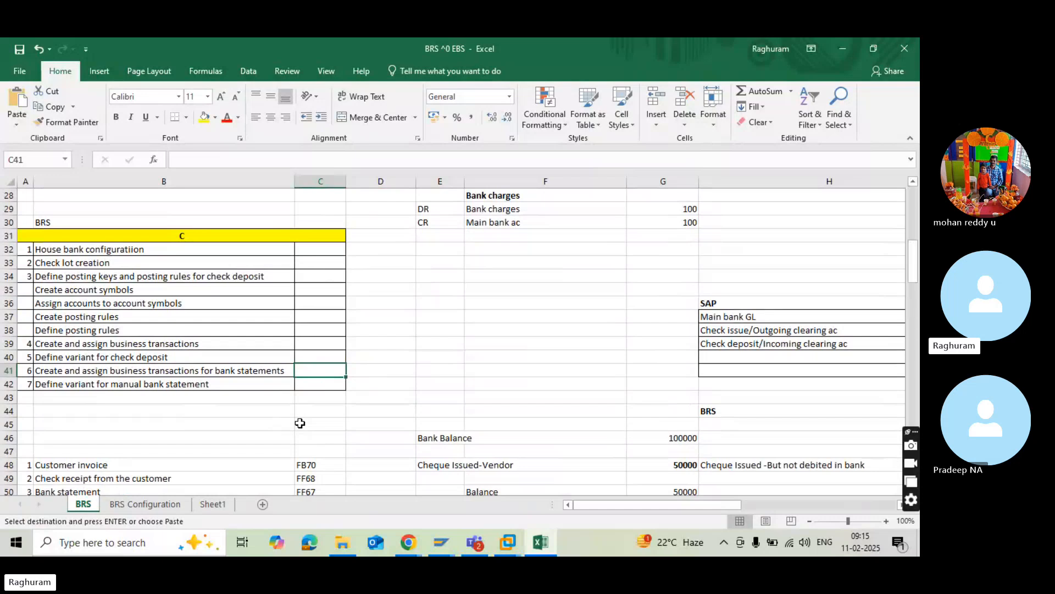
pyautogui.scroll(-4, 300, 423)
pyautogui.scroll(2, 299, 423)
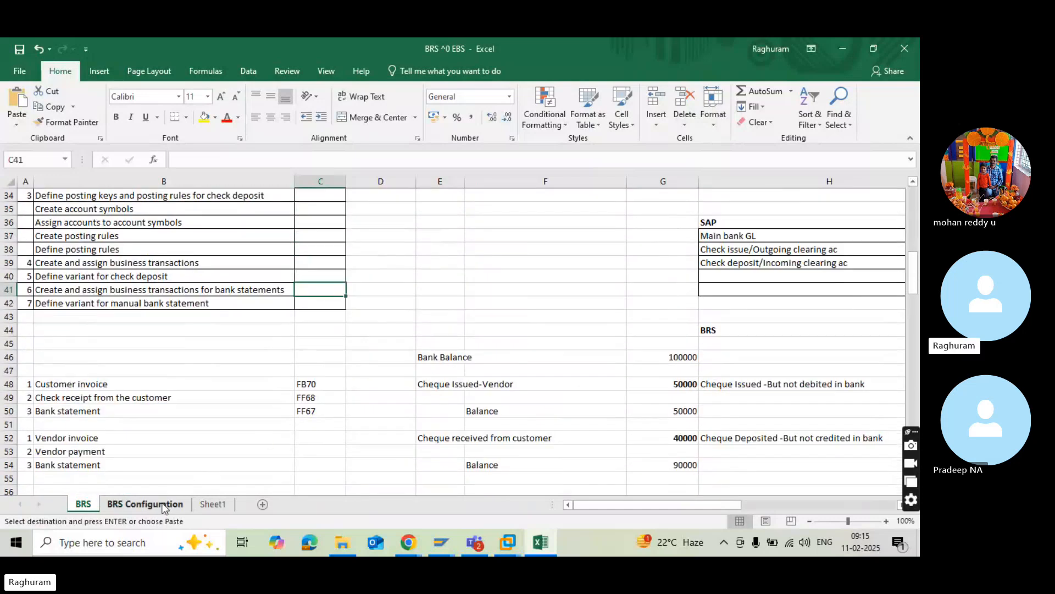
pyautogui.click(146, 504)
pyautogui.scroll(-7, 440, 381)
pyautogui.click(440, 380)
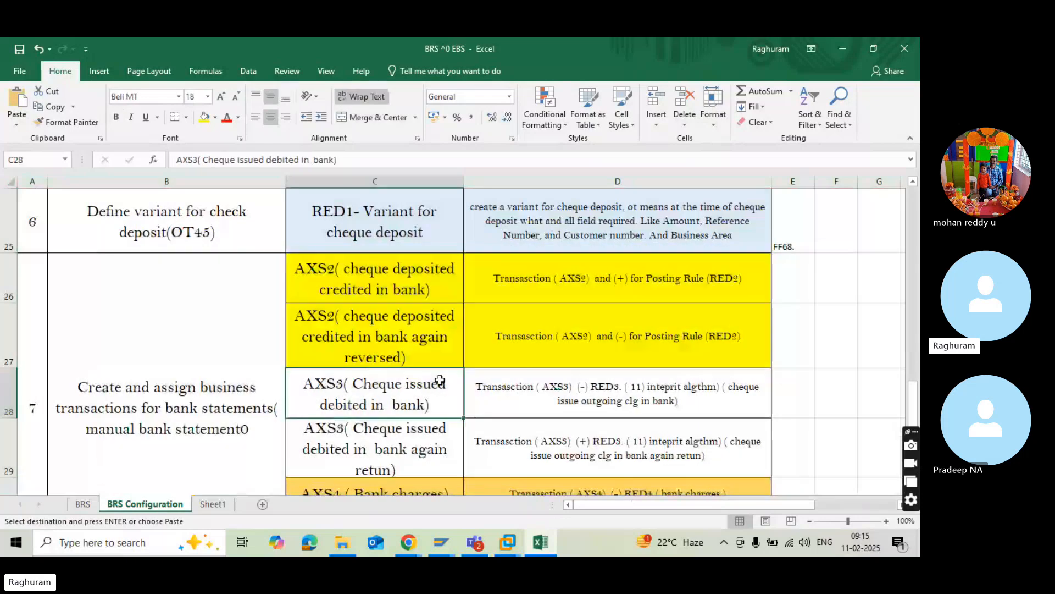
pyautogui.scroll(2, 440, 380)
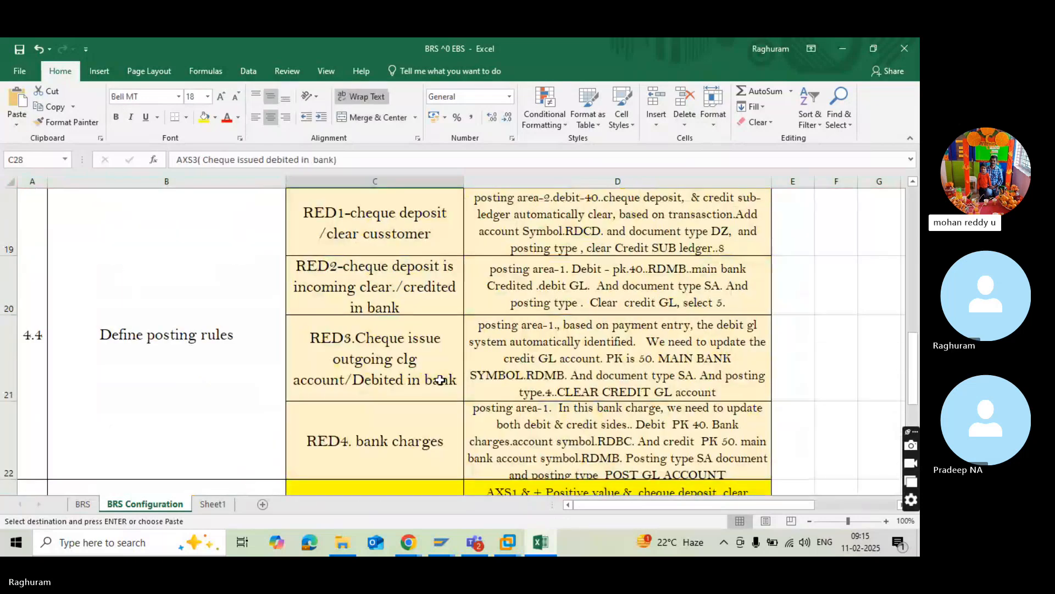
pyautogui.scroll(2, 440, 380)
pyautogui.click(547, 332)
pyautogui.click(364, 347)
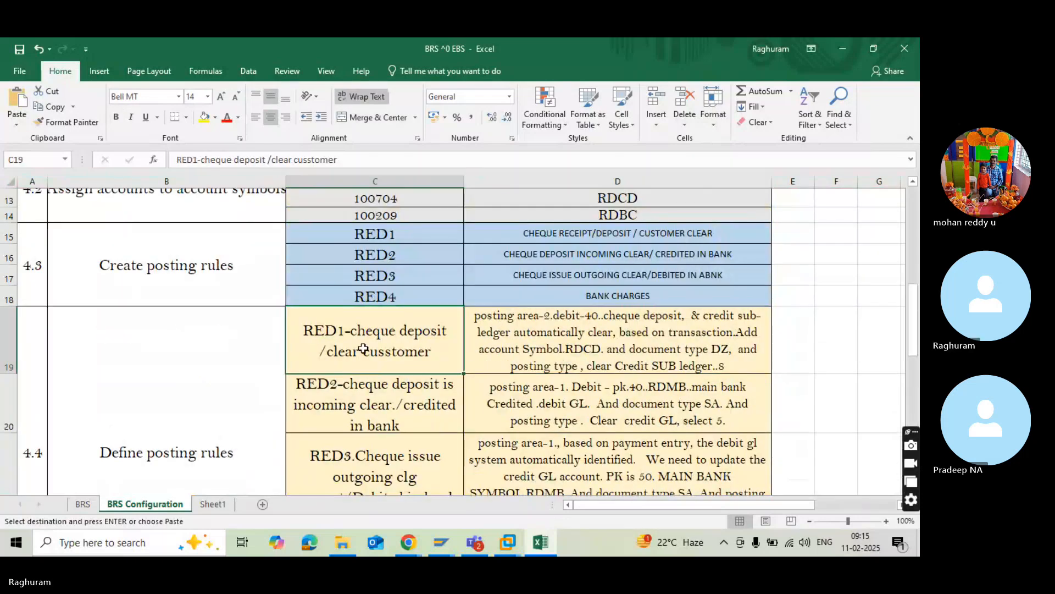
pyautogui.click(550, 347)
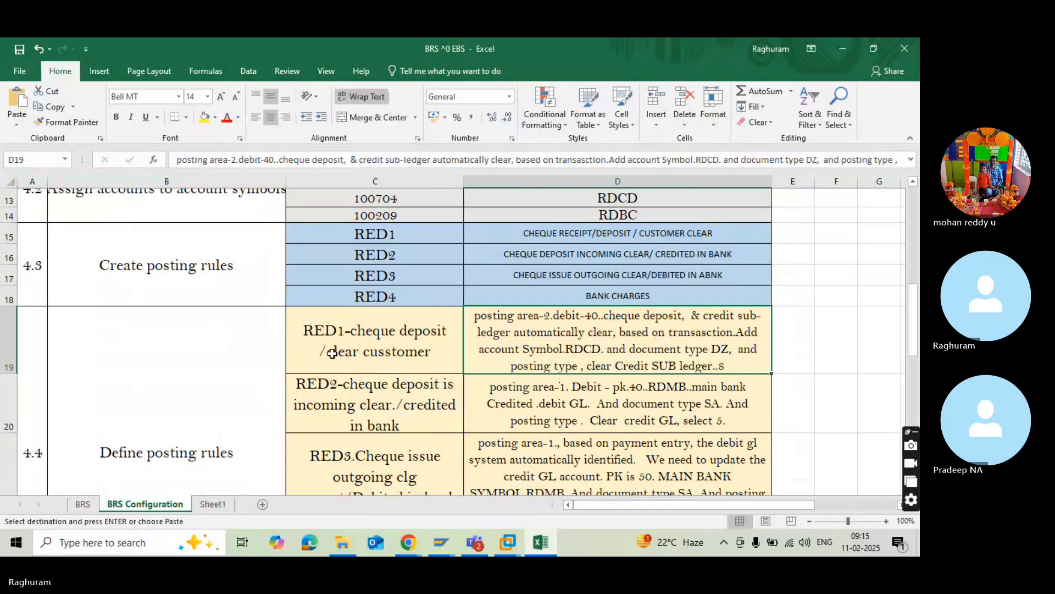
pyautogui.click(515, 405)
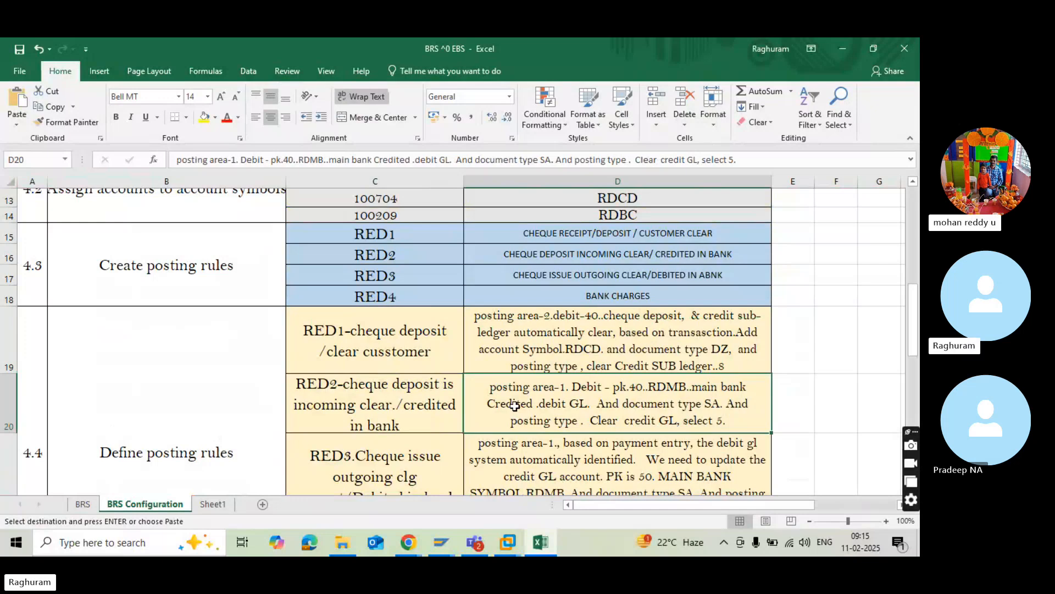
# Switch back to SAP, set ABP2's debit account symbol to ASCD, CHEQUE DEPOSIT, and check the Excel plan once more.
pyautogui.hotkey('alt', 'Tab')
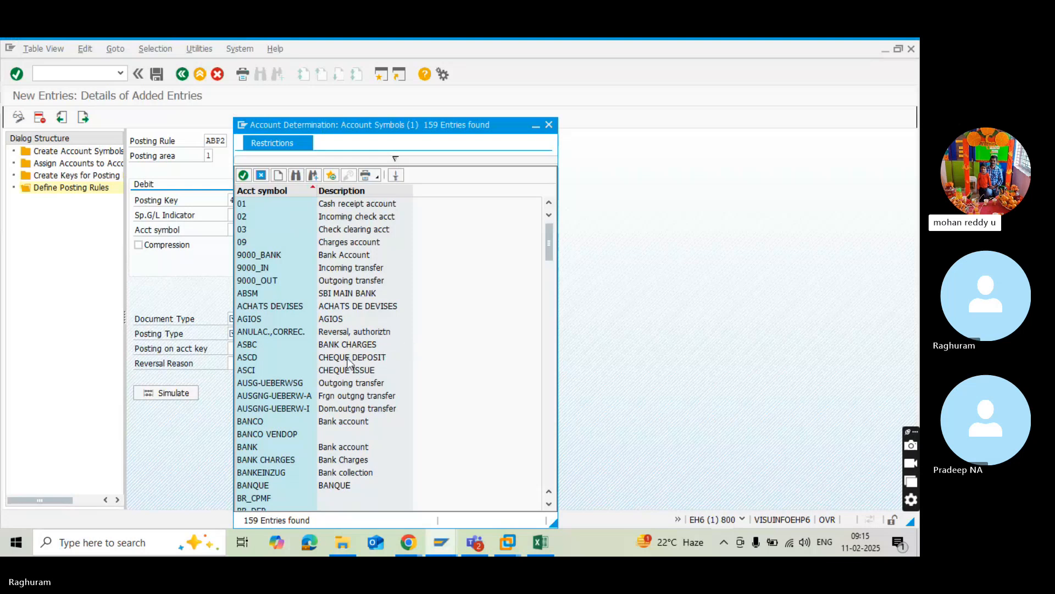
pyautogui.doubleClick(305, 356)
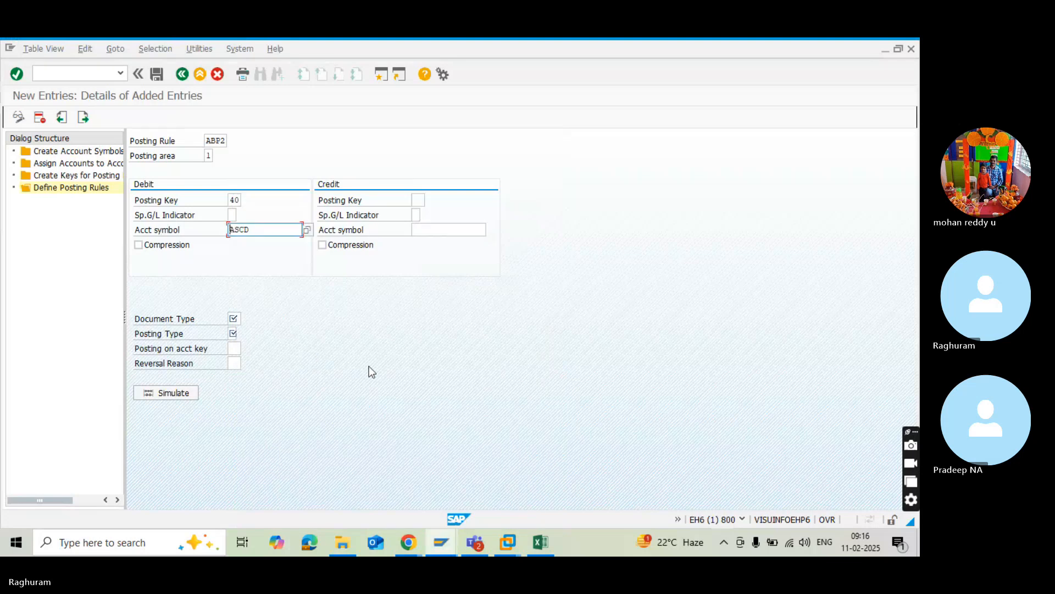
pyautogui.hotkey('alt', 'Tab')
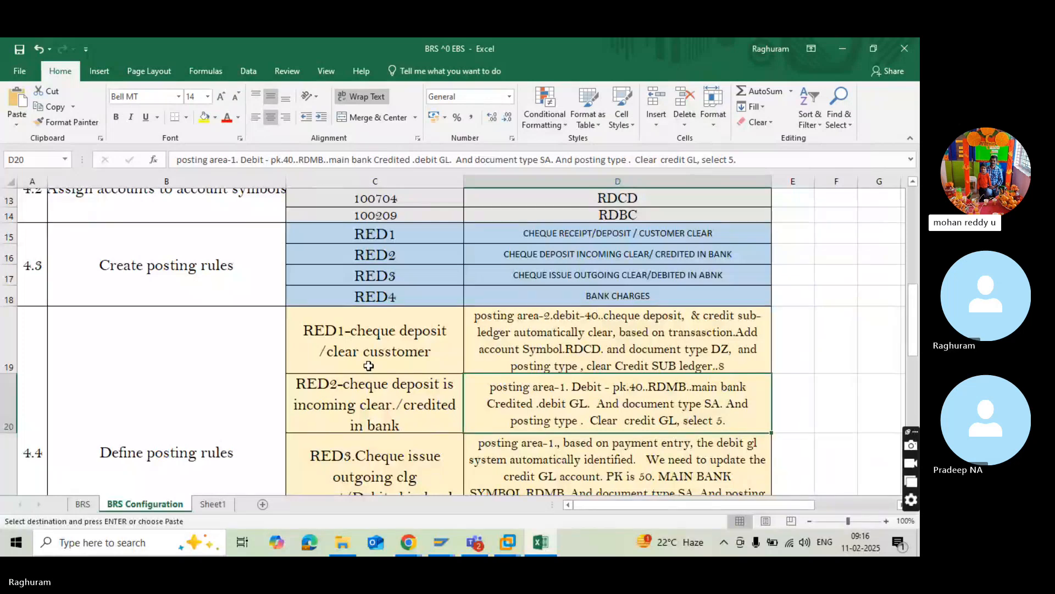
pyautogui.hotkey('alt', 'Tab')
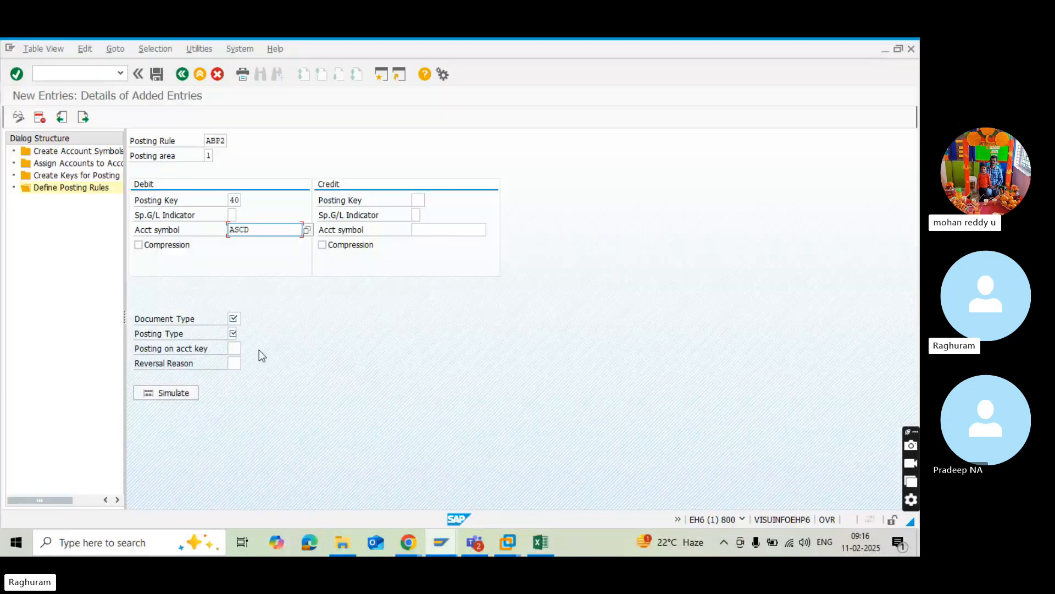
# Set ABP2's document type to SA, G/L account document.
pyautogui.click(233, 318)
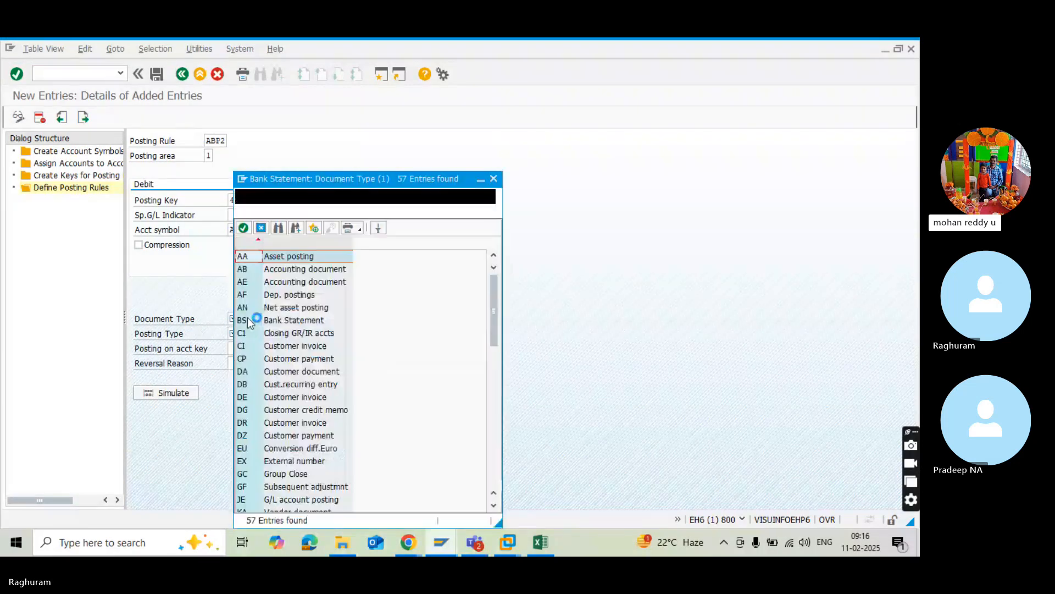
pyautogui.scroll(-2, 295, 368)
pyautogui.scroll(-4, 296, 368)
pyautogui.click(295, 360)
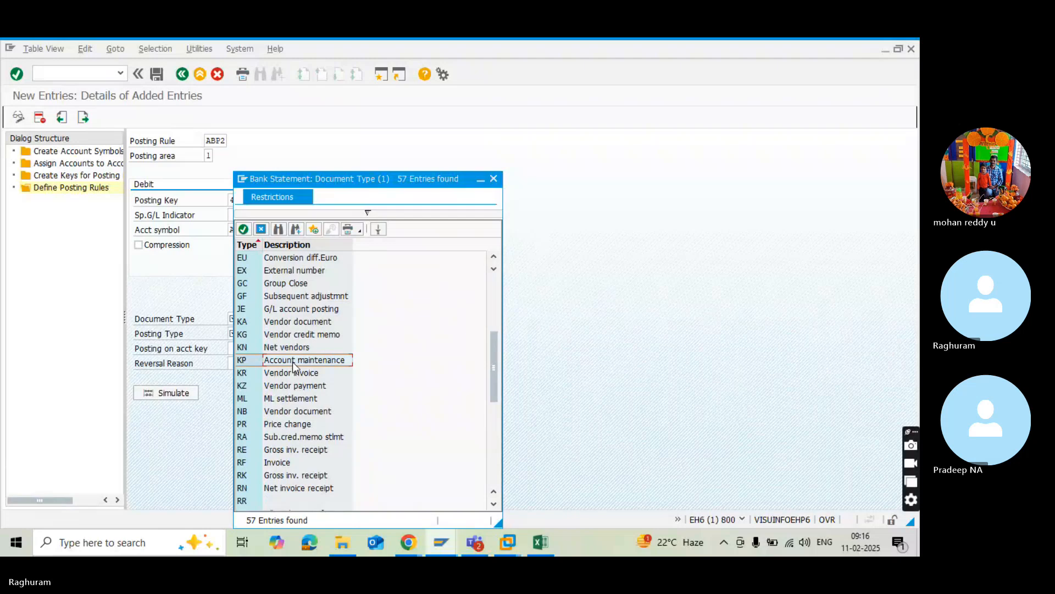
pyautogui.scroll(-3, 286, 423)
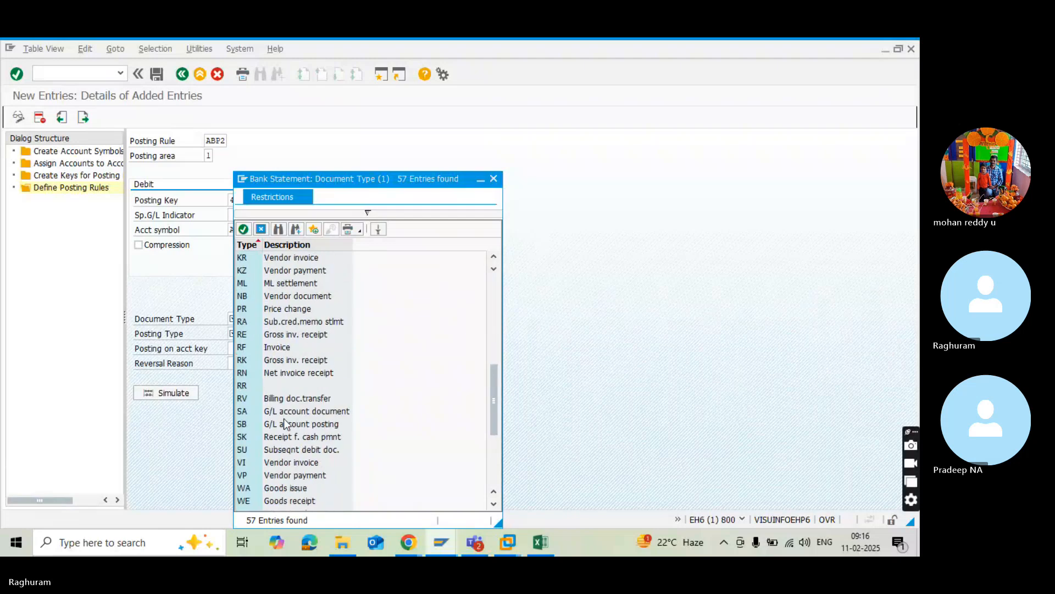
pyautogui.doubleClick(244, 411)
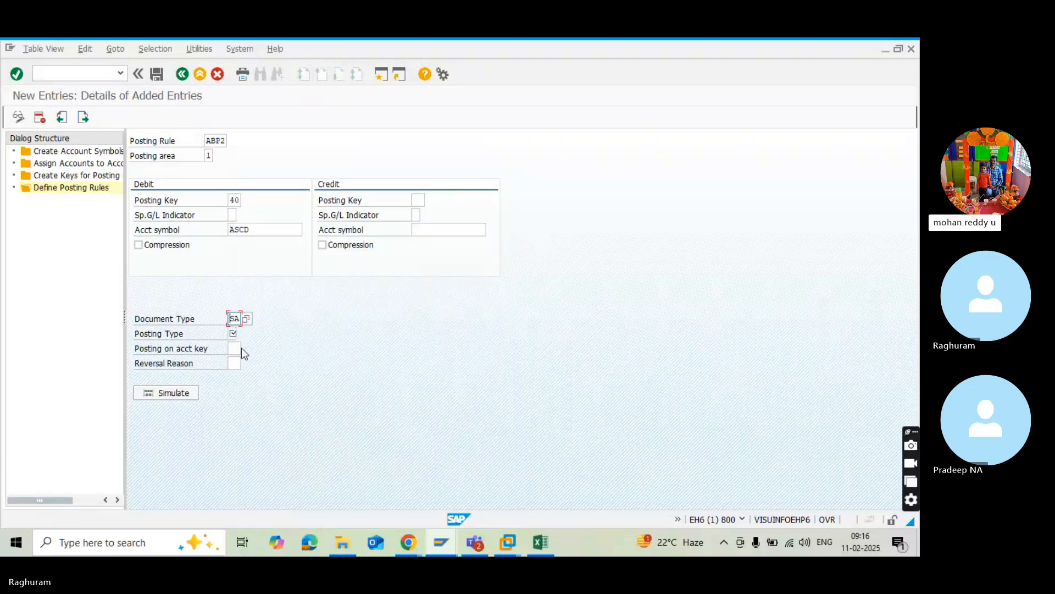
# Check the planned posting type for RED2 in Excel and set ABP2's posting type to 5, Clear credit G/L act.
pyautogui.click(233, 334)
pyautogui.click(242, 334)
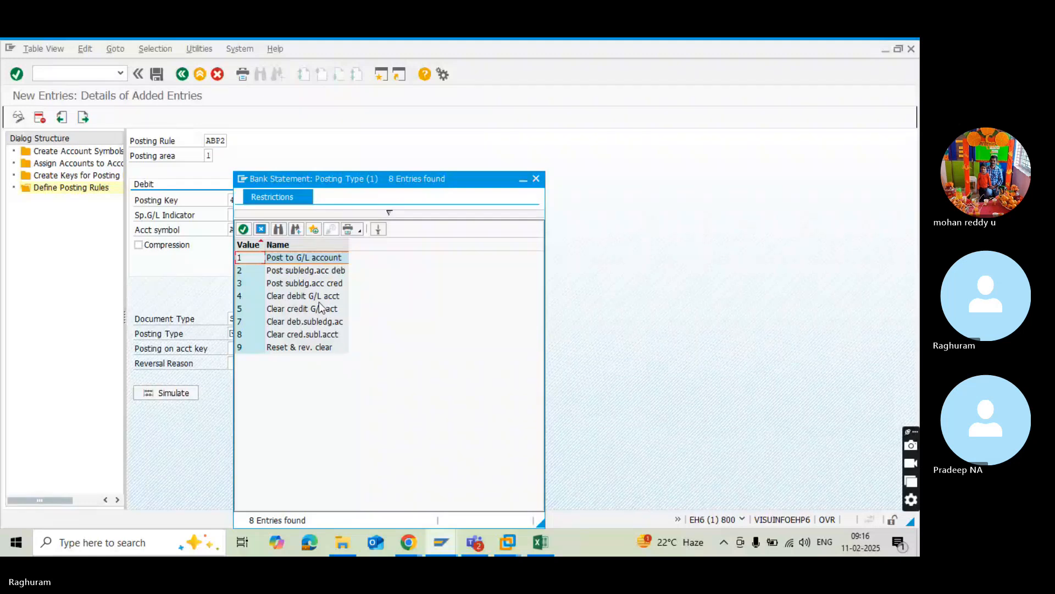
pyautogui.click(291, 311)
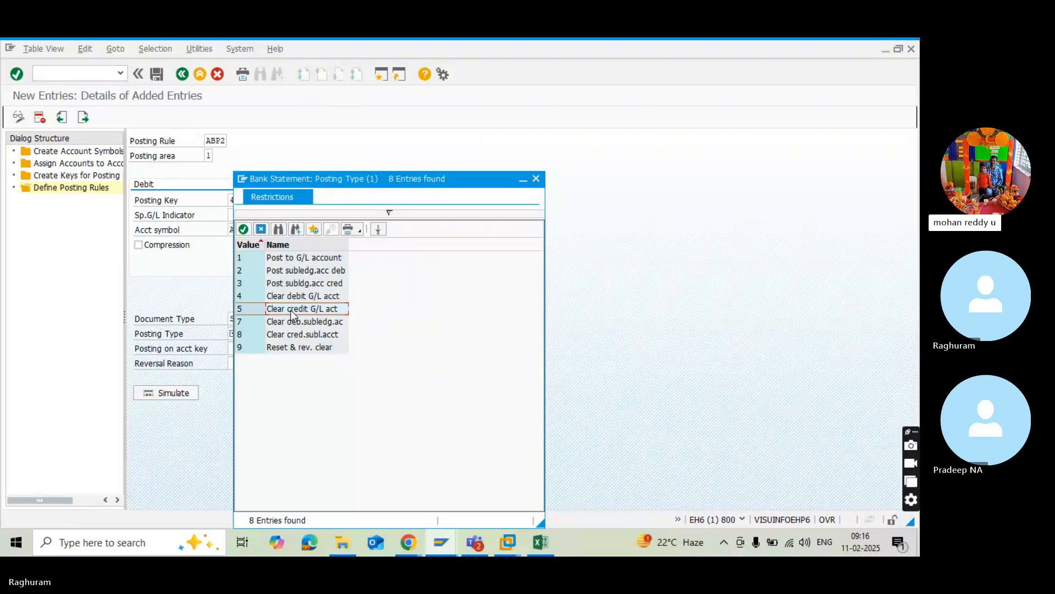
pyautogui.hotkey('alt', 'Tab')
pyautogui.hotkey('alt', 'Tab')
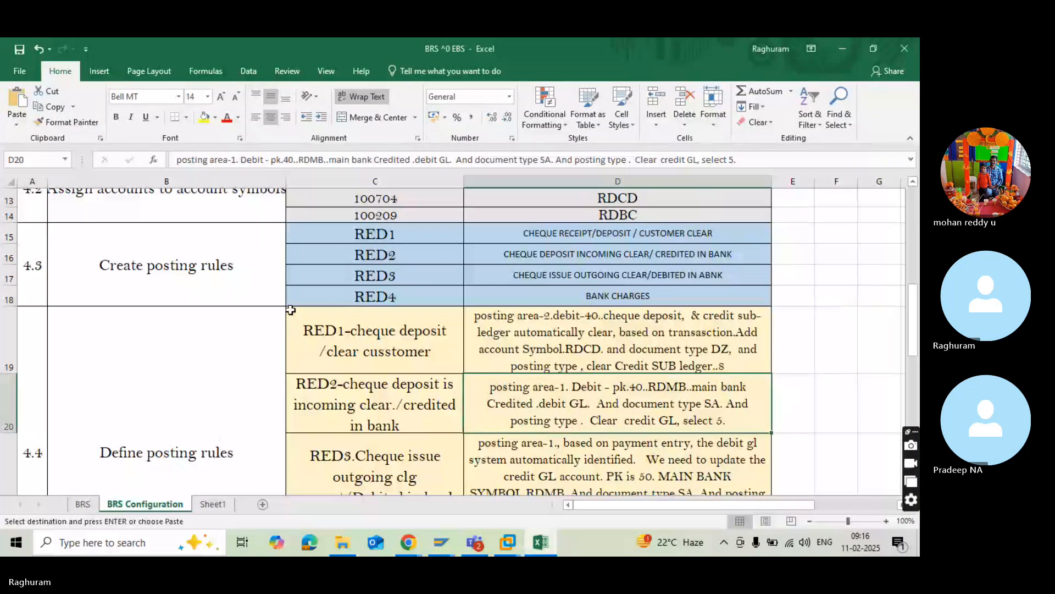
pyautogui.hotkey('alt', 'Tab')
pyautogui.hotkey('alt', 'Tab')
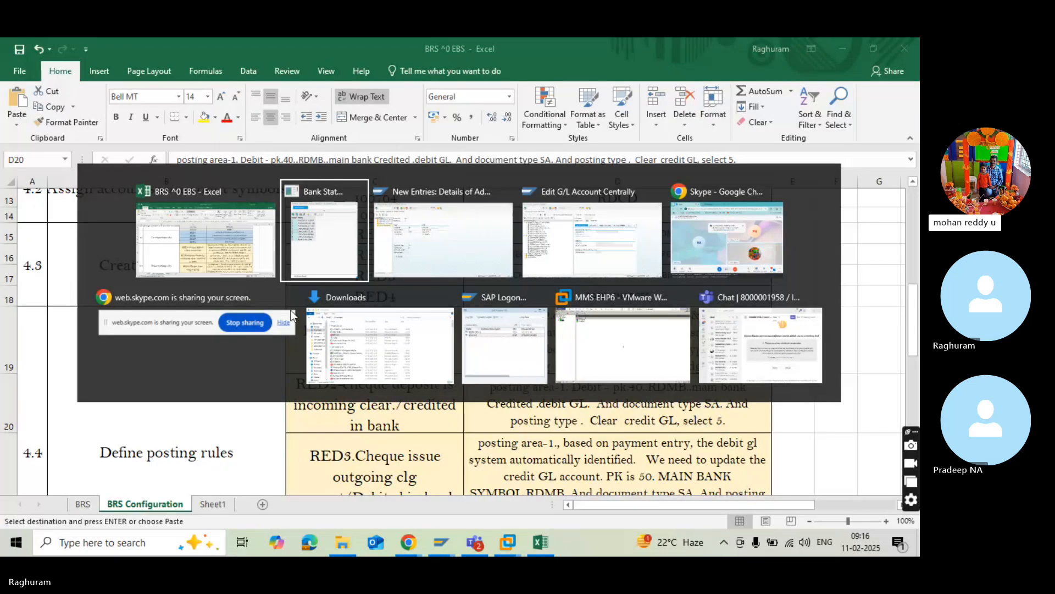
pyautogui.doubleClick(248, 310)
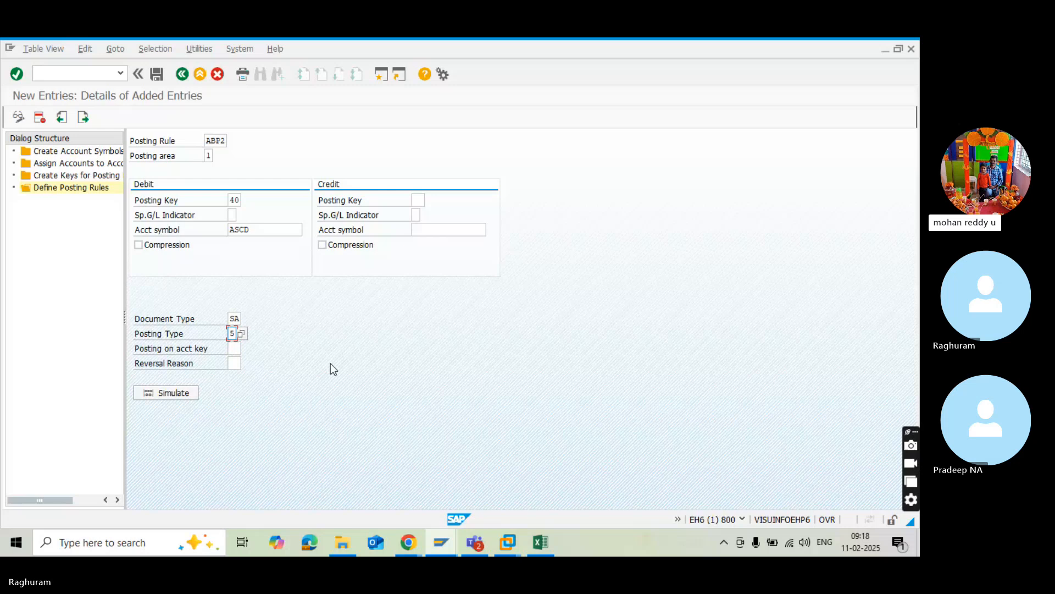
pyautogui.press('Tab')
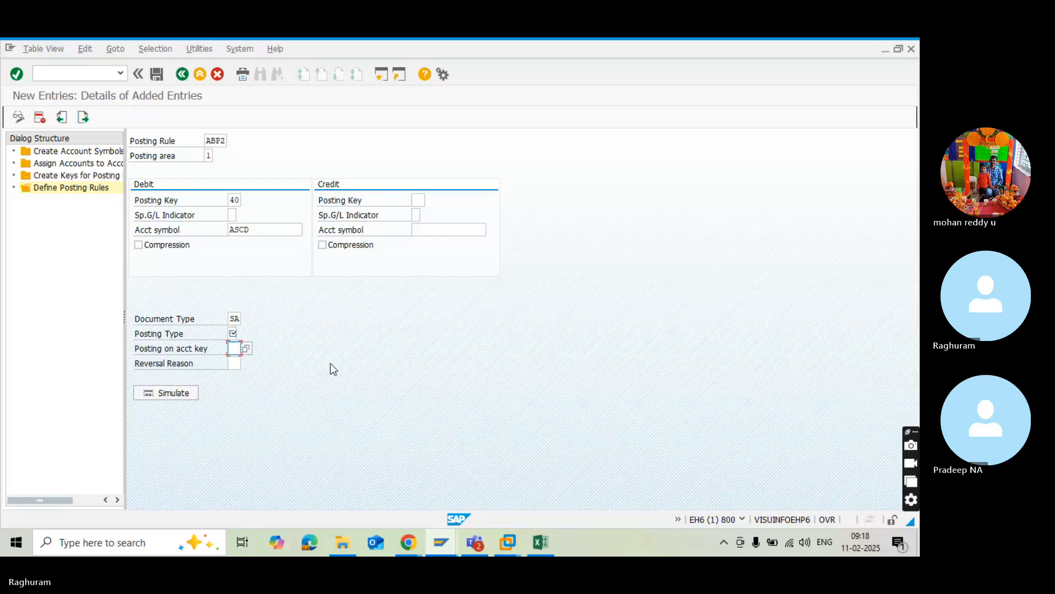
pyautogui.click(246, 349)
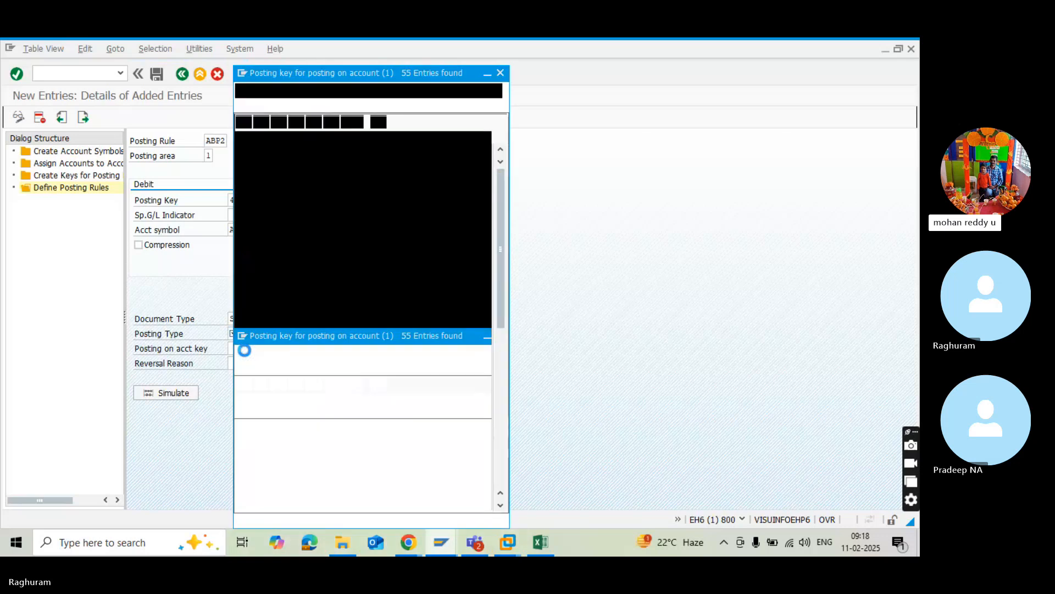
pyautogui.hotkey('alt', 'space')
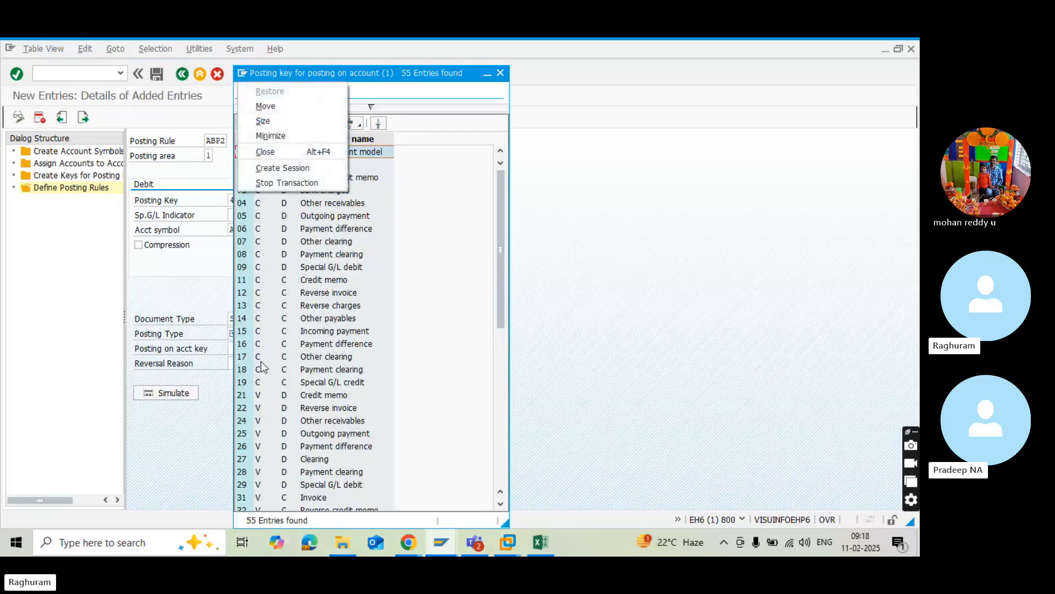
pyautogui.click(641, 302)
# Switch to the Excel workbook and review the RED1 and RED2 posting rule descriptions on the BRS Configuration sheet.
pyautogui.hotkey('alt', 'Tab')
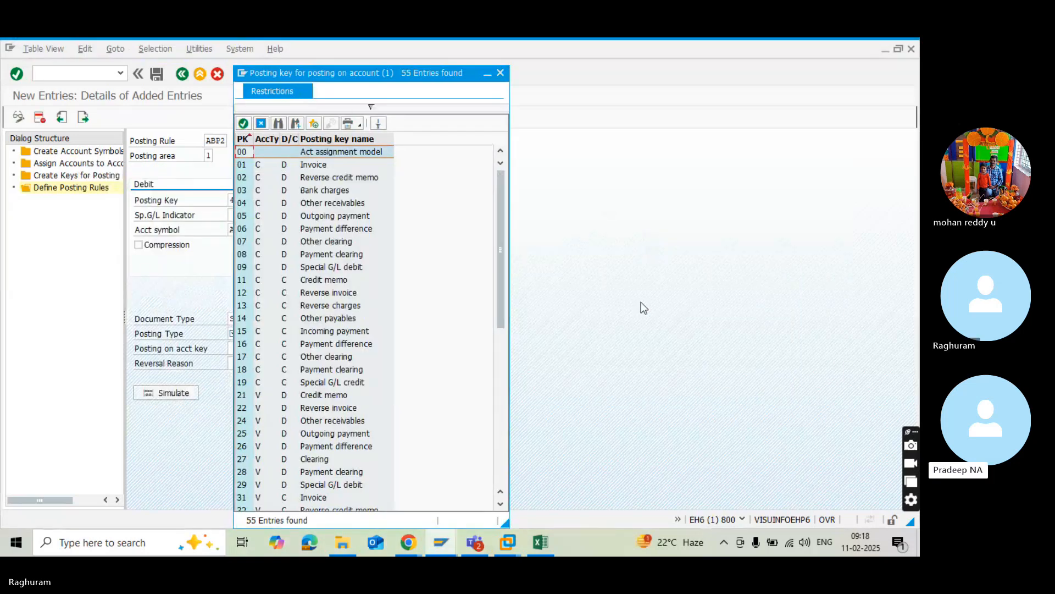
pyautogui.hotkey('alt', 'Tab')
pyautogui.press('Tab')
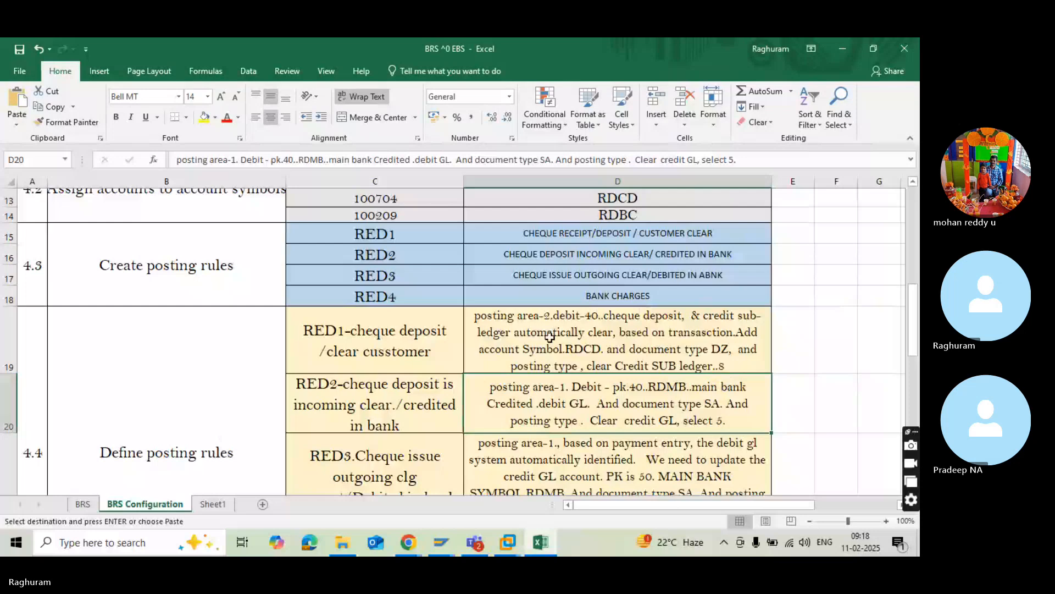
pyautogui.click(547, 339)
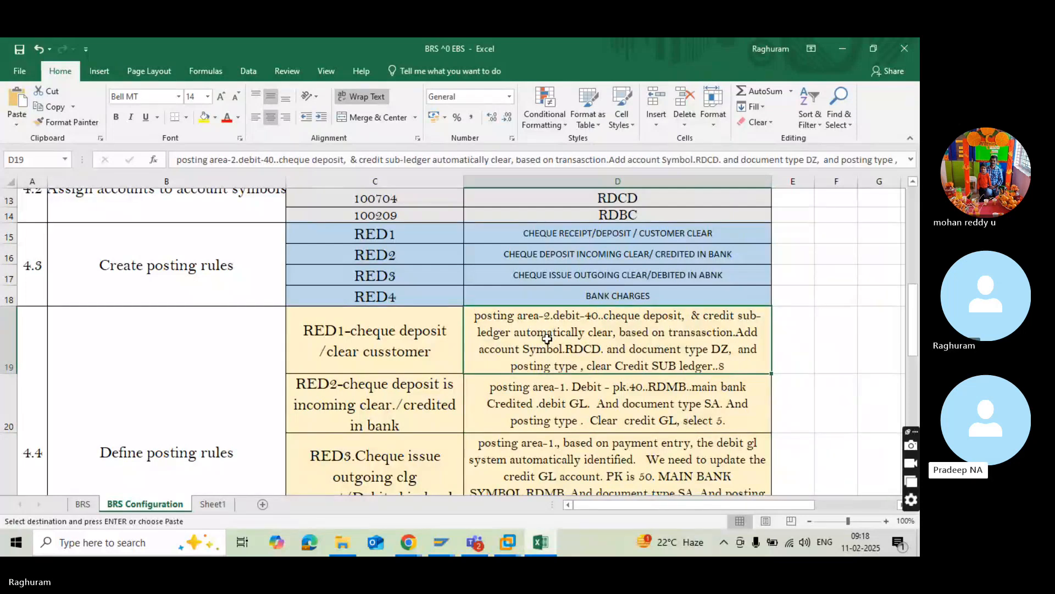
pyautogui.scroll(4, 547, 339)
pyautogui.scroll(-2, 552, 333)
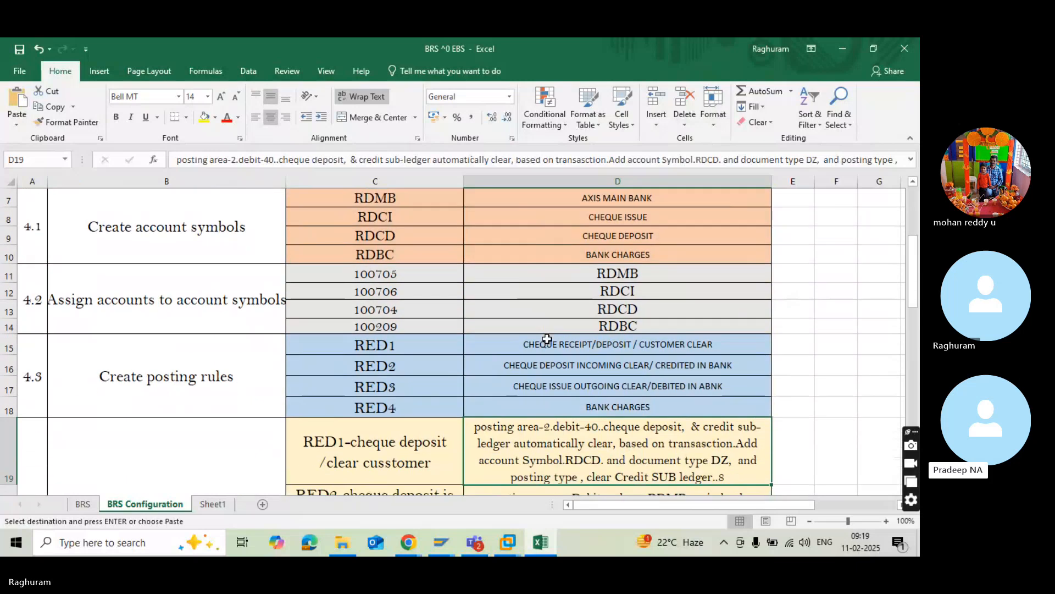
pyautogui.click(555, 330)
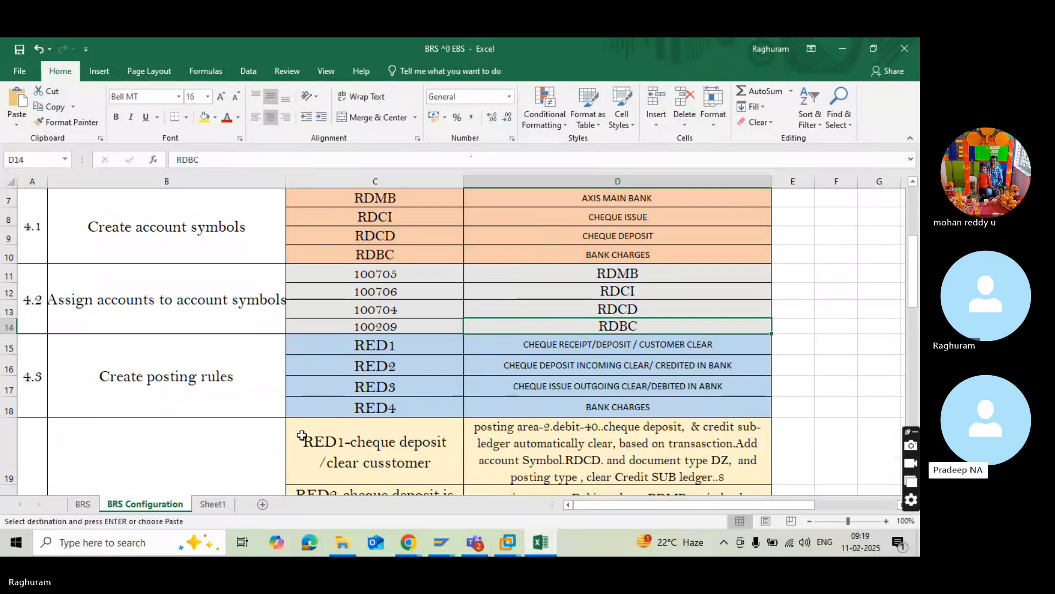
pyautogui.click(532, 342)
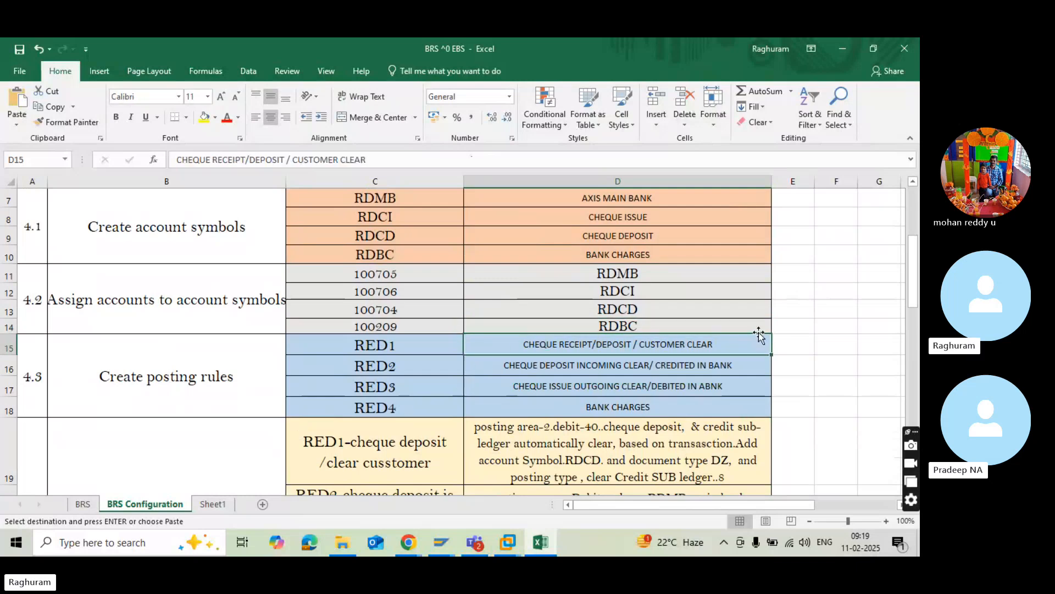
pyautogui.click(718, 365)
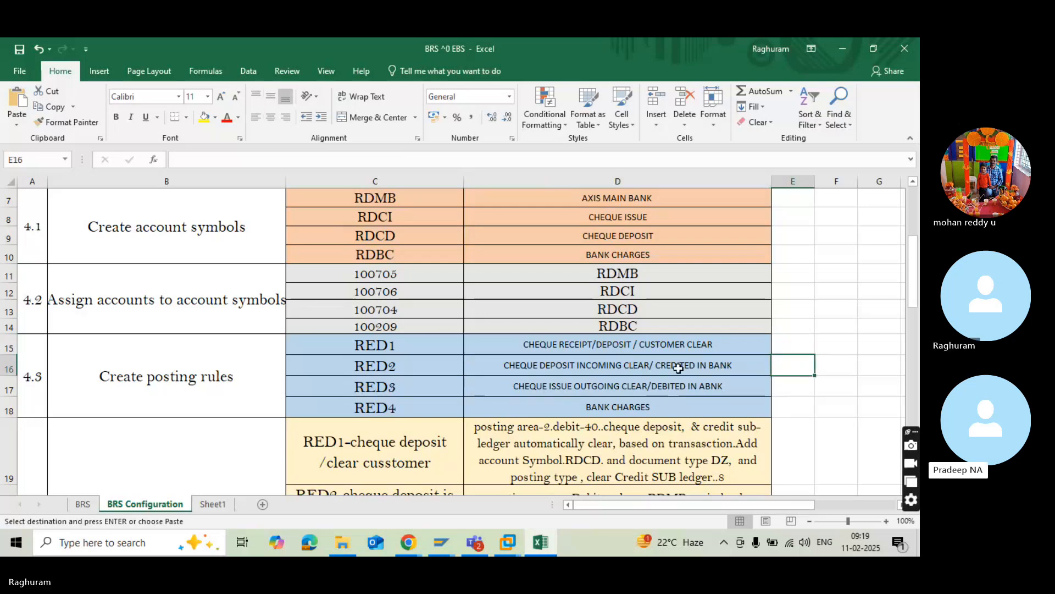
pyautogui.click(680, 340)
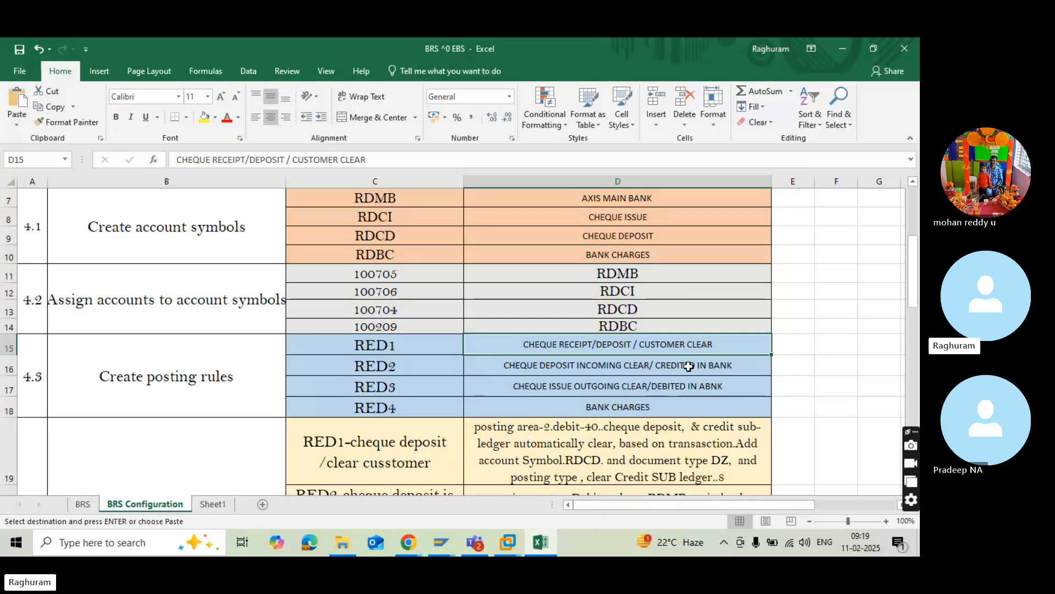
pyautogui.click(688, 365)
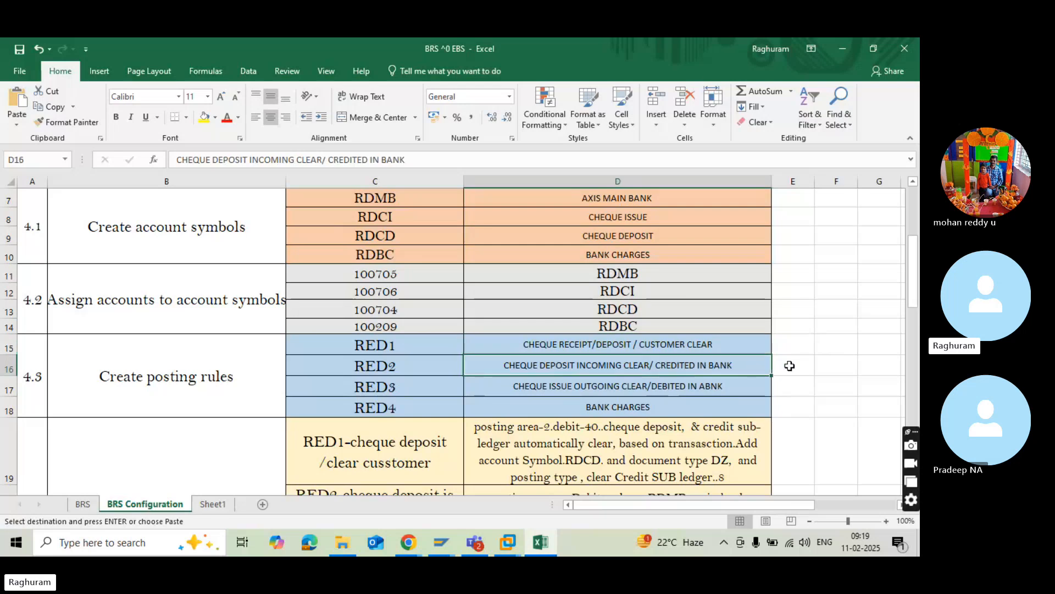
pyautogui.click(786, 365)
pyautogui.click(746, 364)
pyautogui.click(783, 364)
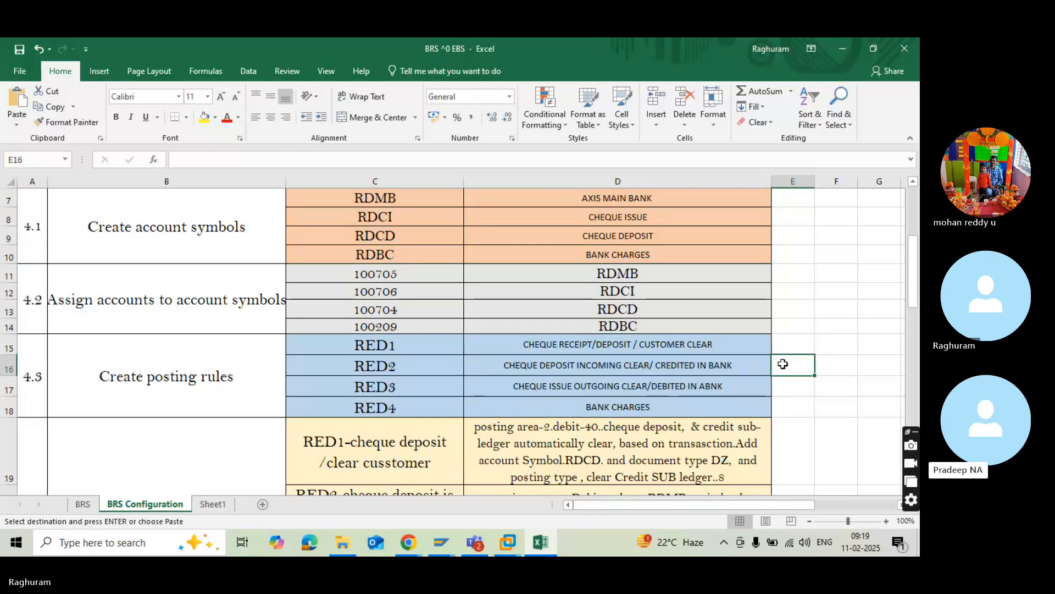
pyautogui.click(736, 366)
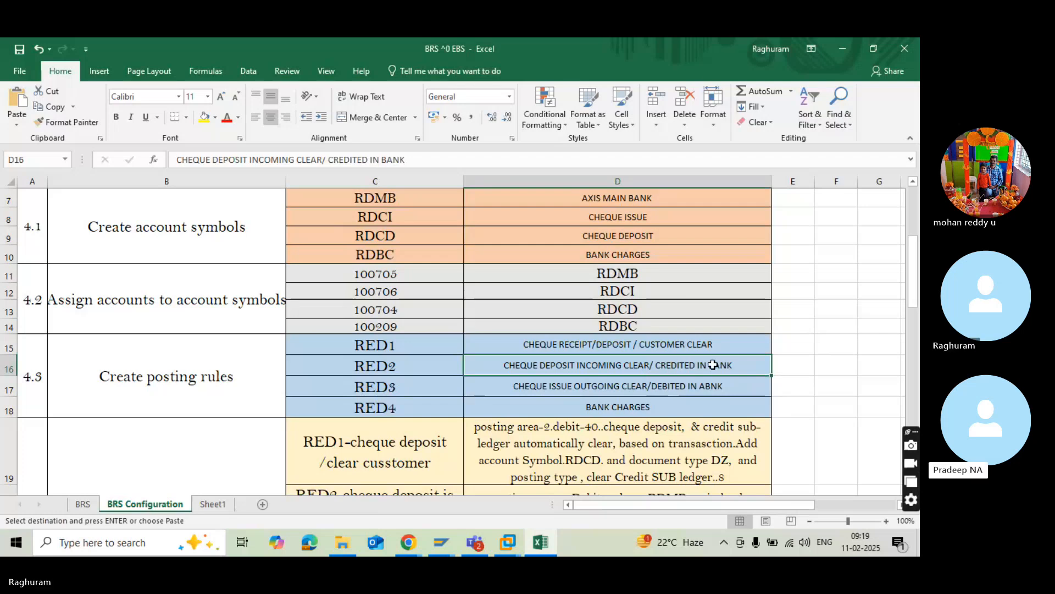
# On Sheet1, change the RED1 prefix of the cheque deposit/clear customer label in C19 to ABP11.
pyautogui.click(218, 508)
pyautogui.scroll(-3, 349, 464)
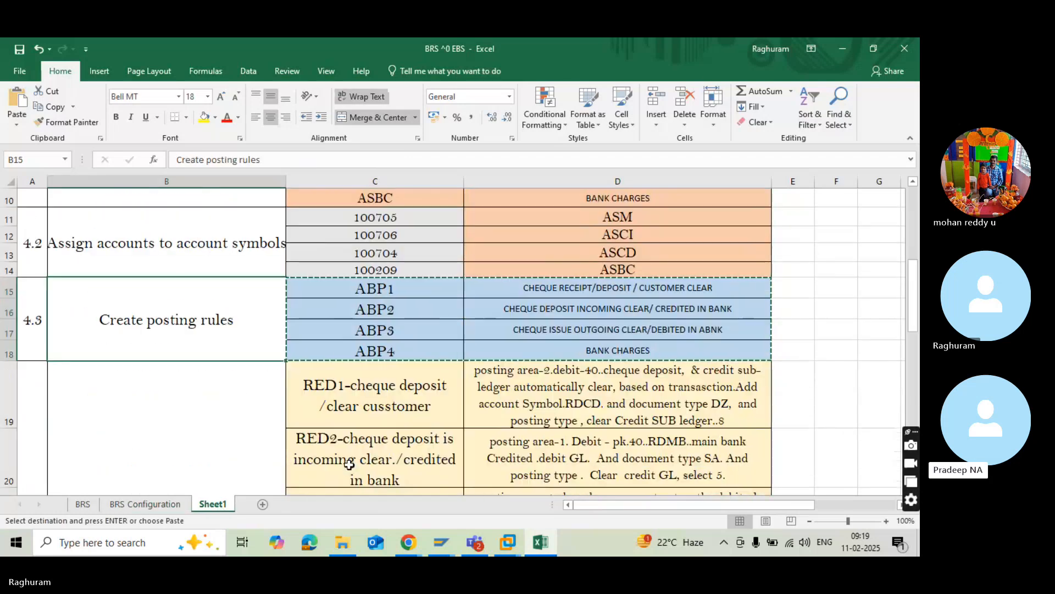
pyautogui.click(348, 463)
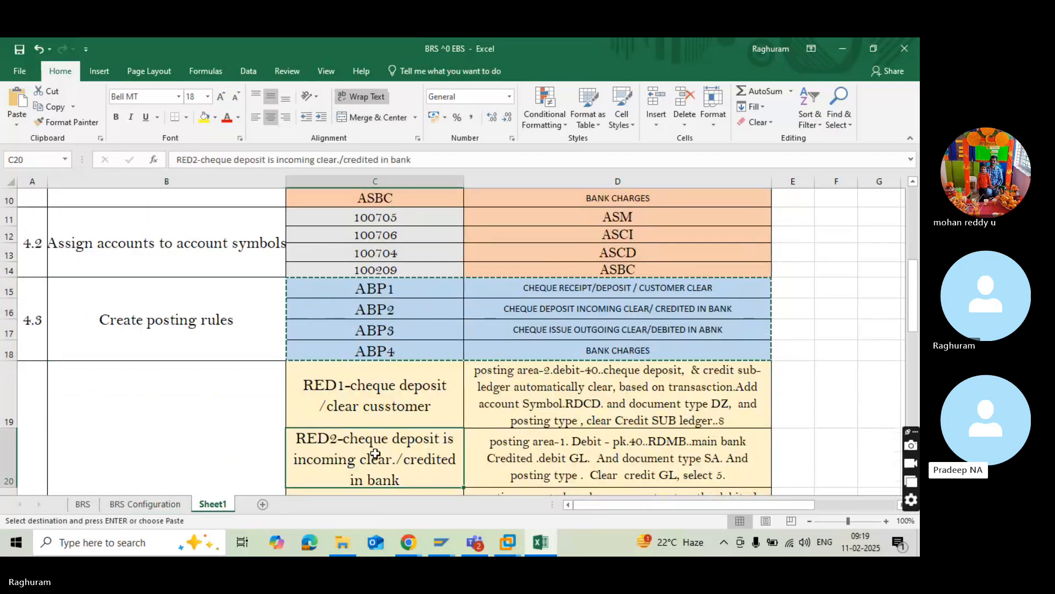
pyautogui.click(345, 411)
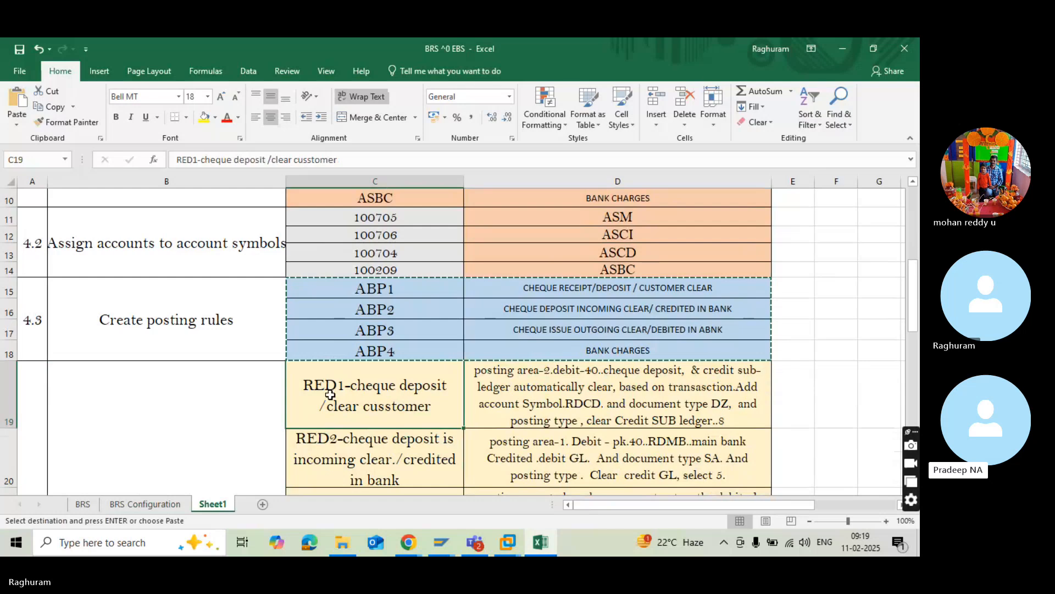
pyautogui.press('Escape')
pyautogui.doubleClick(331, 395)
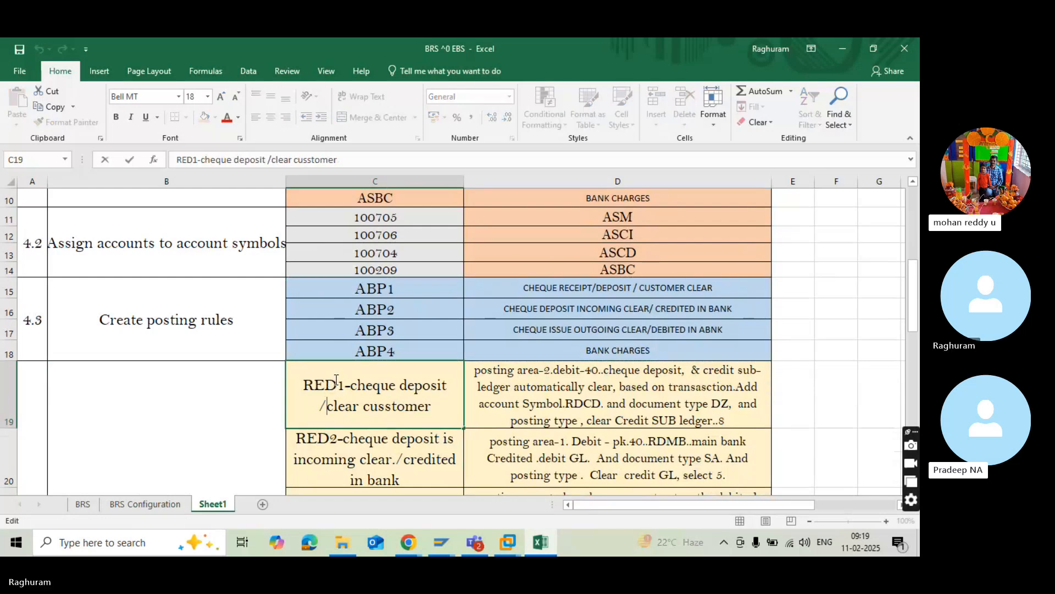
pyautogui.press('BackSpace')
pyautogui.press('BackSpace')
pyautogui.press('BackSpace')
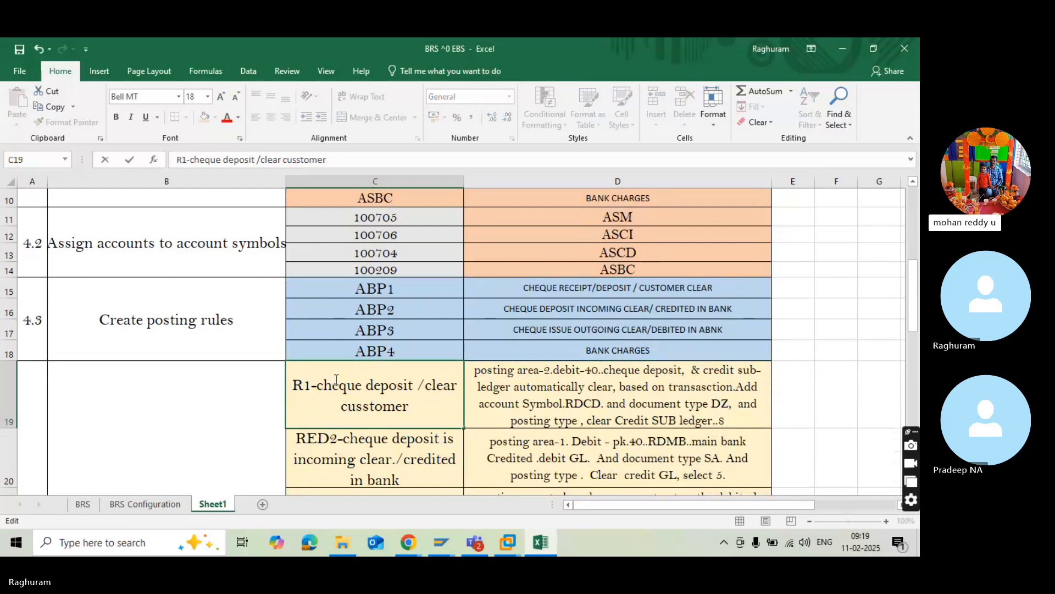
pyautogui.write('ABP1')
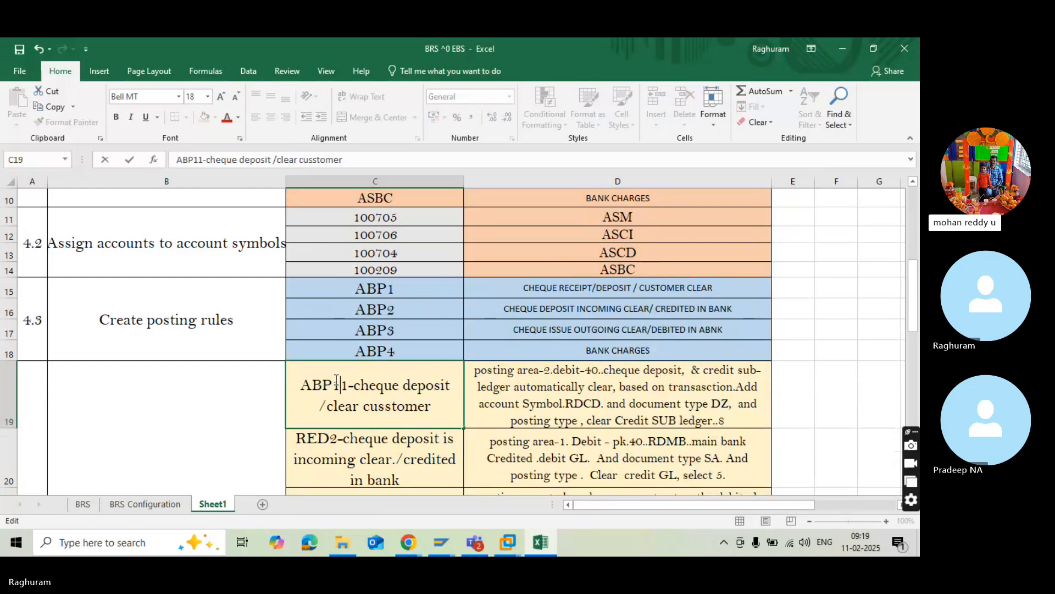
# Change the RED2 prefix of the incoming clear/credited in bank label in C20 to ABP2.
pyautogui.doubleClick(329, 442)
pyautogui.press('BackSpace')
pyautogui.press('BackSpace')
pyautogui.press('BackSpace')
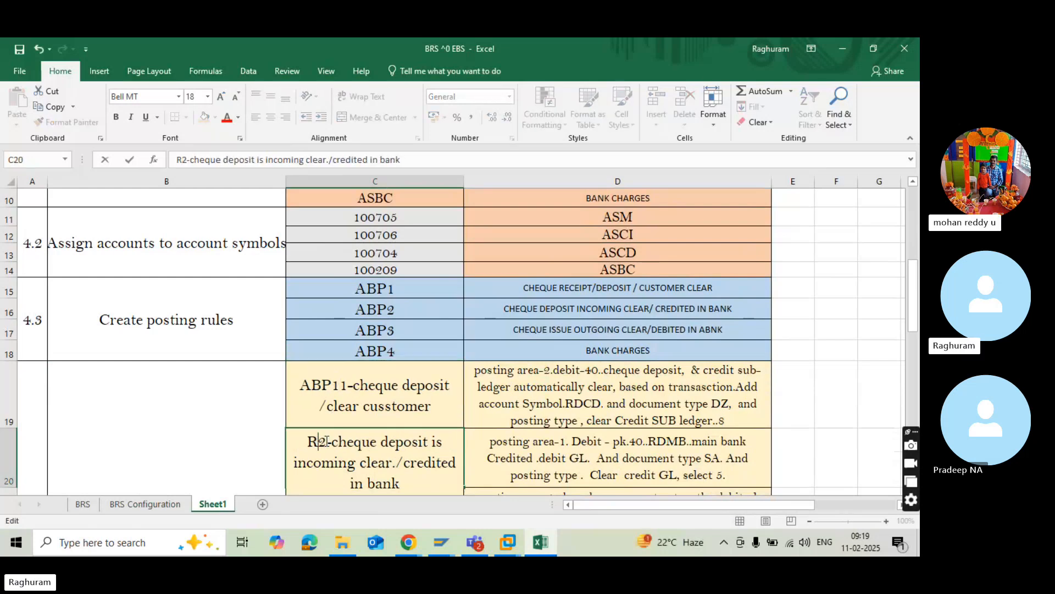
pyautogui.write('ABP')
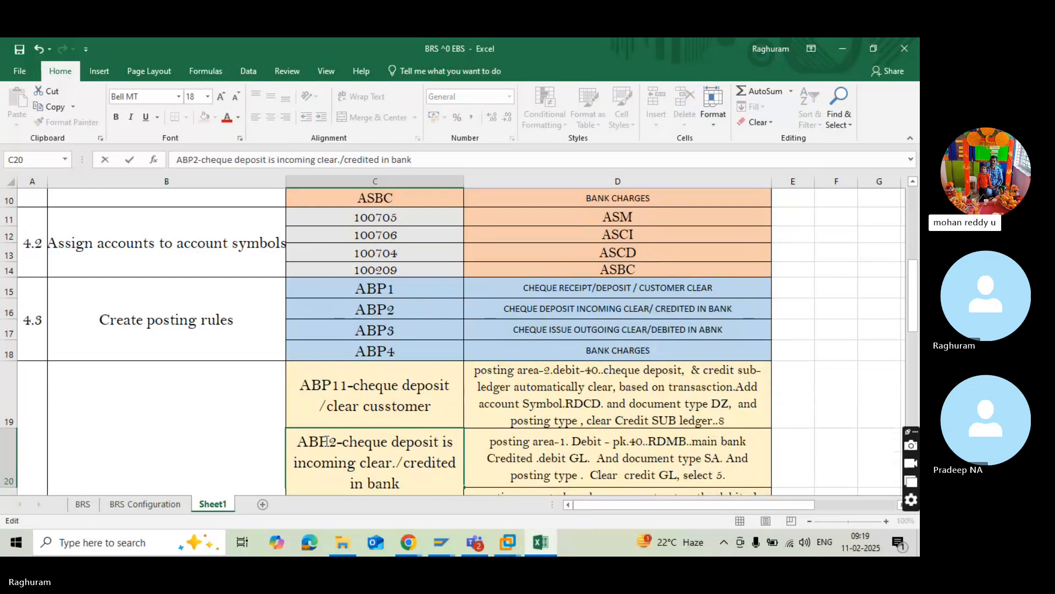
pyautogui.scroll(-3, 332, 450)
pyautogui.scroll(-3, 332, 449)
pyautogui.scroll(9, 336, 451)
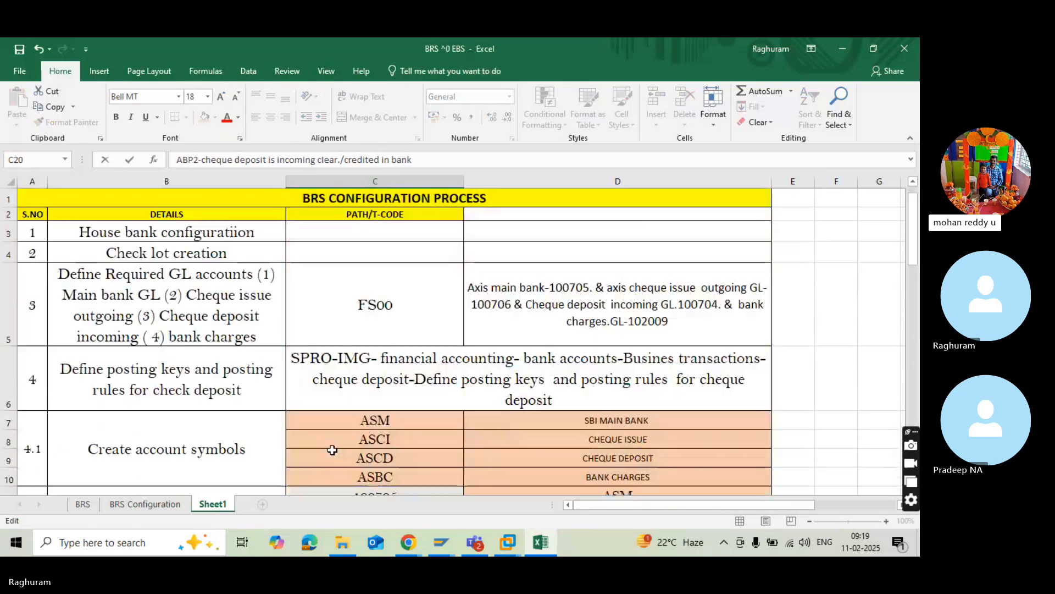
pyautogui.scroll(-3, 338, 452)
pyautogui.click(276, 440)
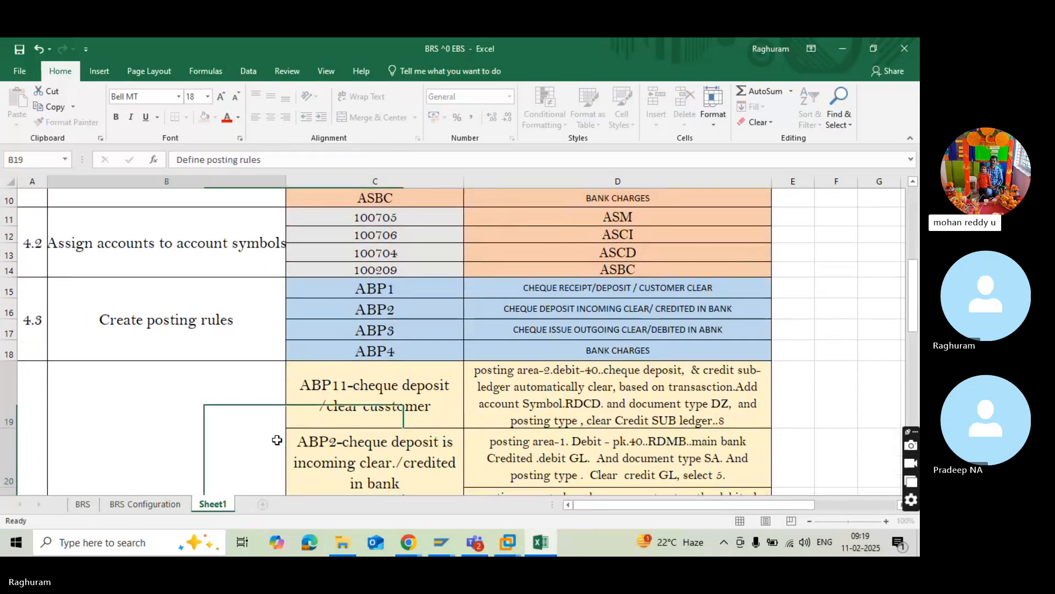
# Check the ABP2 posting rule definition in the Define posting rules section of Sheet1.
pyautogui.click(415, 443)
pyautogui.press('Down')
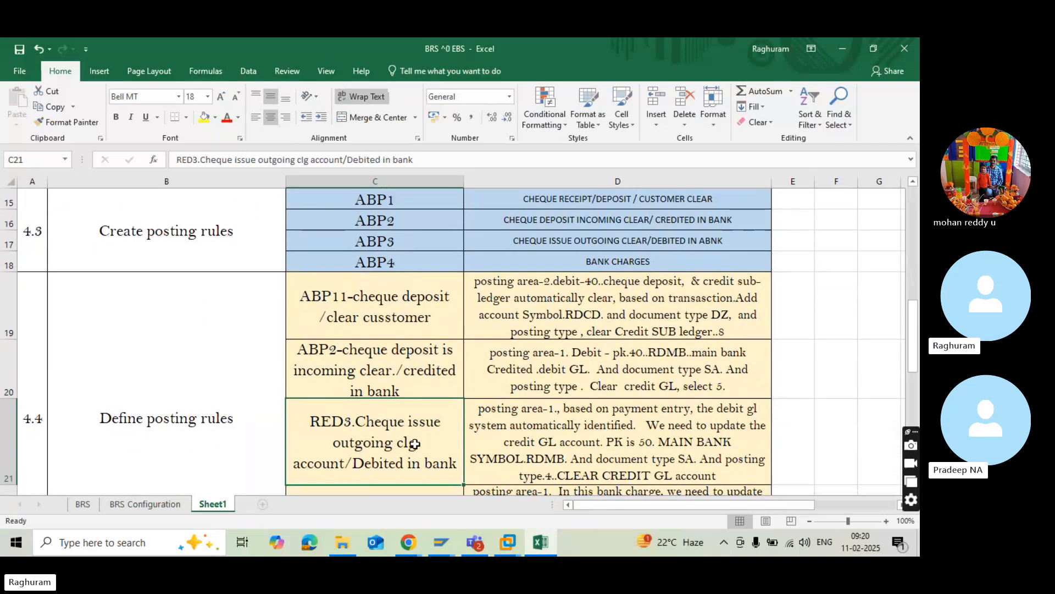
pyautogui.click(445, 392)
pyautogui.click(591, 360)
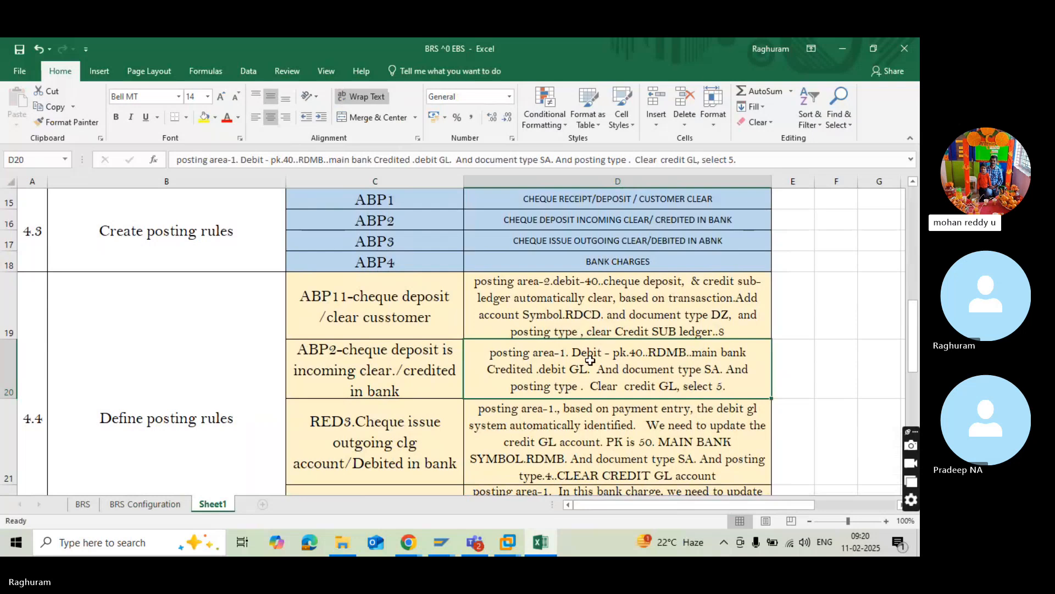
# Switch back to SAP, set ABP2's posting type to 5, Clear credit G/L act, and save the posting rule.
pyautogui.hotkey('alt', 'Tab')
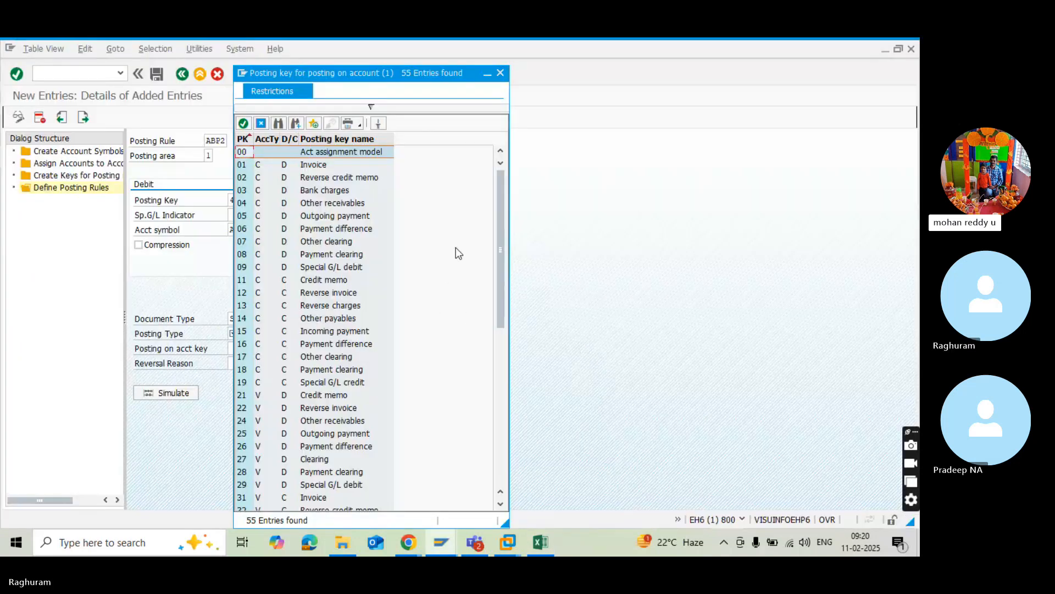
pyautogui.click(500, 73)
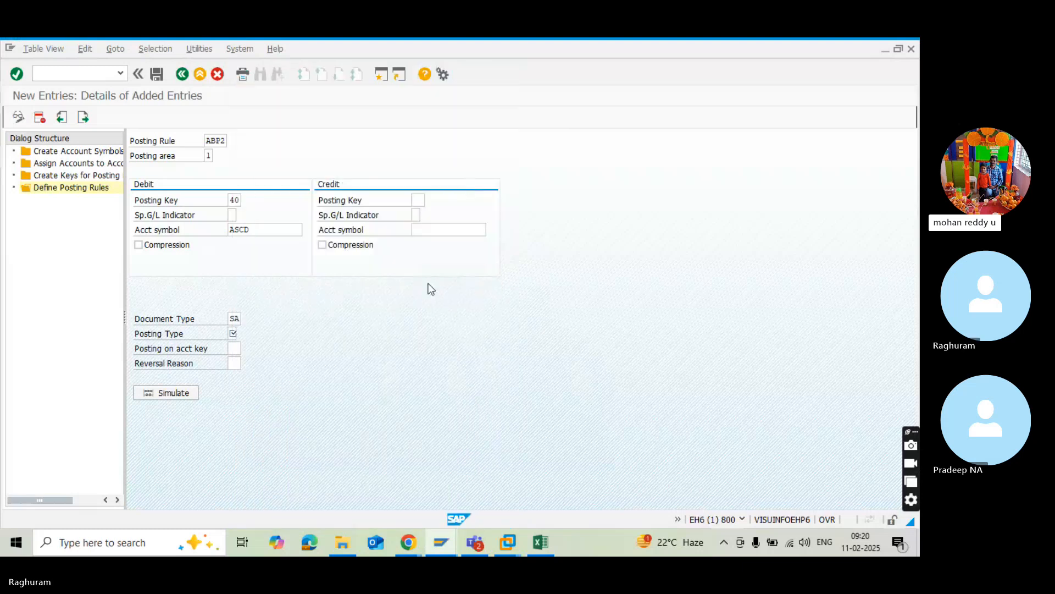
pyautogui.click(237, 200)
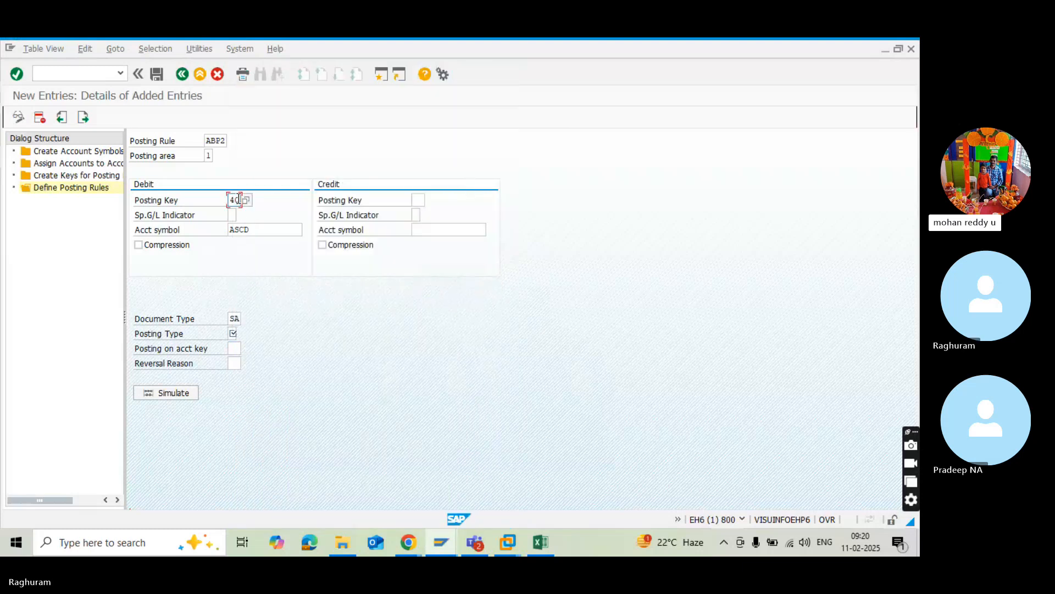
pyautogui.click(240, 229)
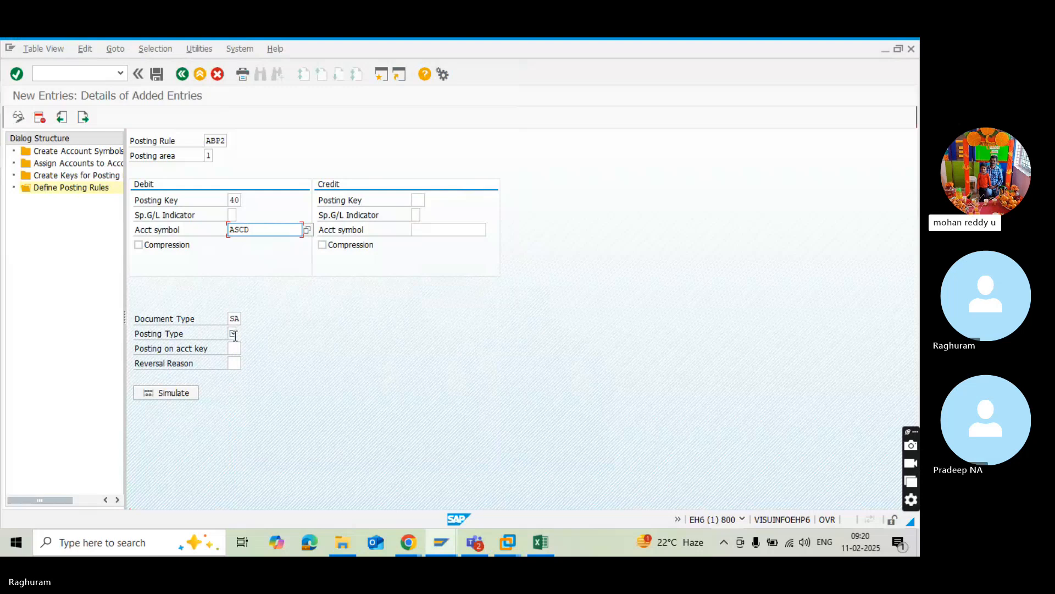
pyautogui.click(234, 334)
pyautogui.press('F4')
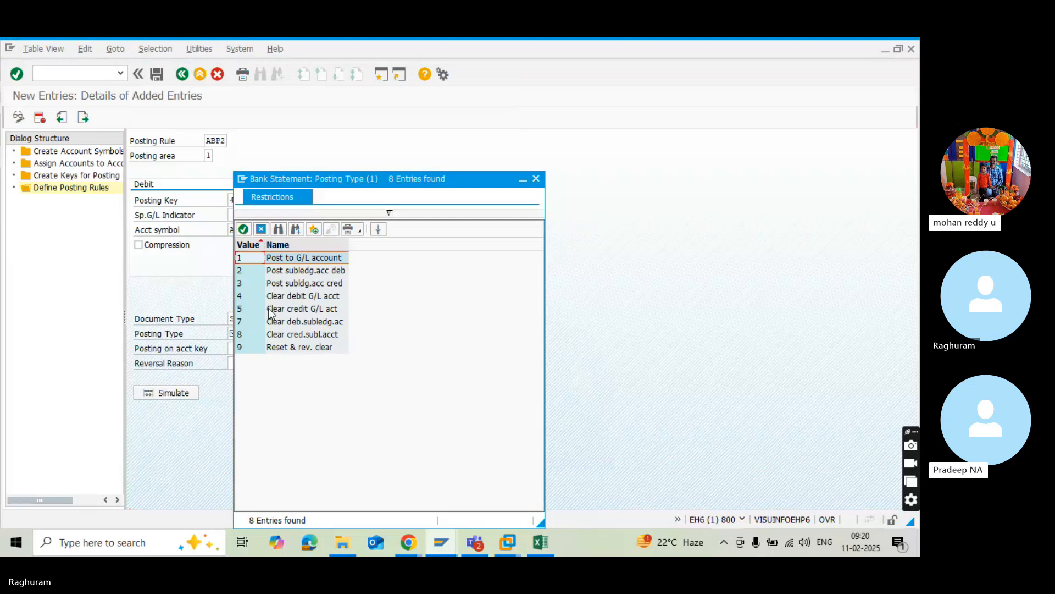
pyautogui.doubleClick(272, 309)
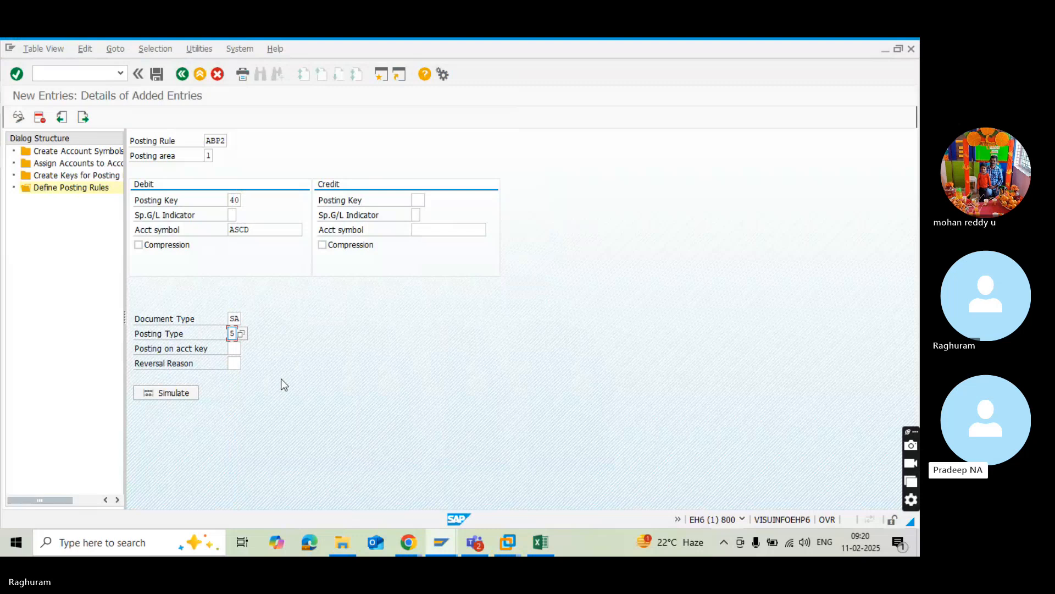
pyautogui.press('Return')
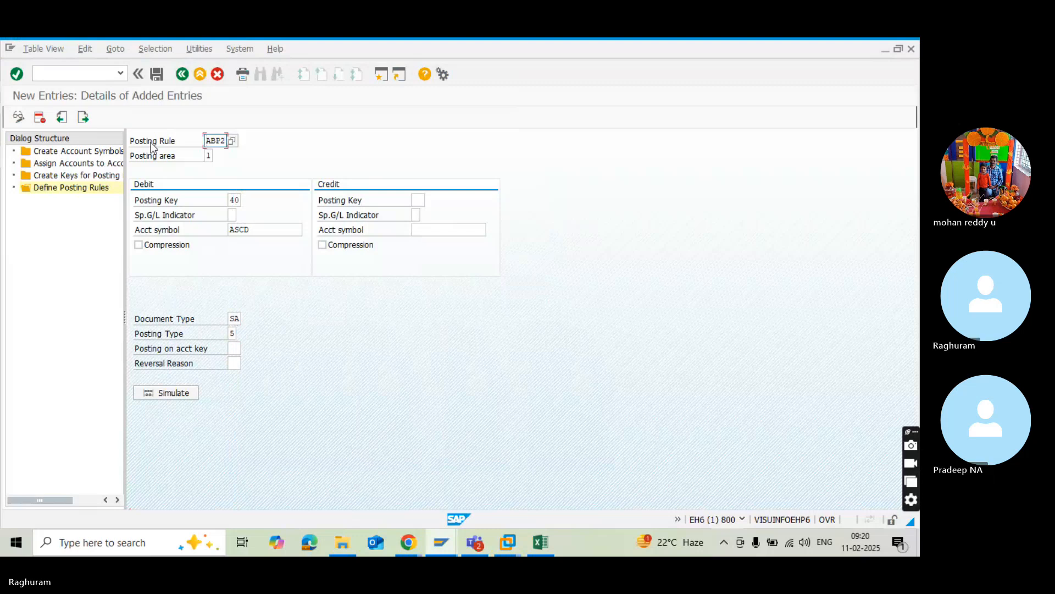
pyautogui.click(152, 79)
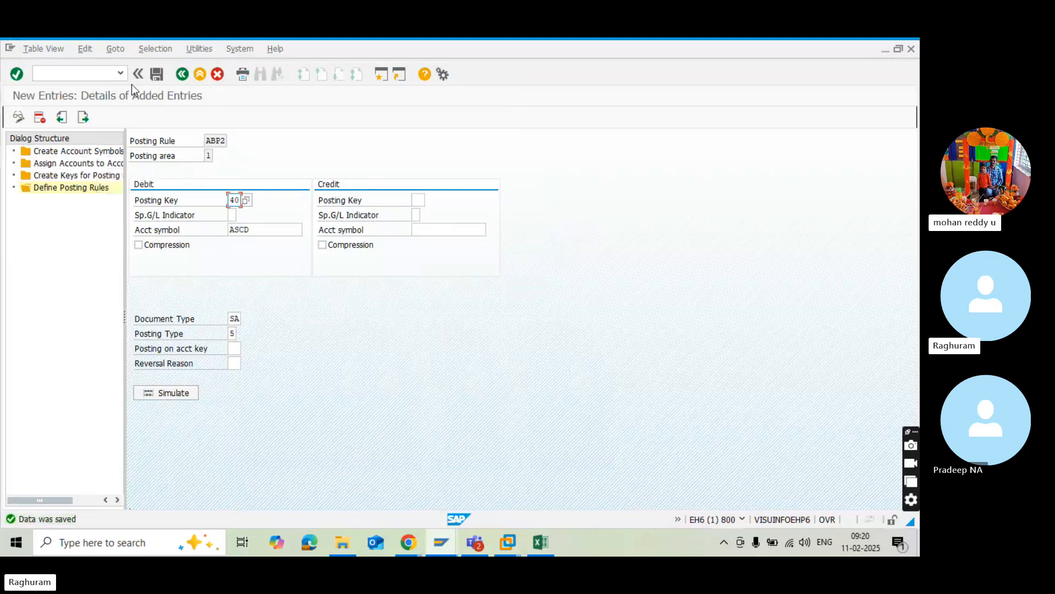
# Start a new entry in Define Posting Rules and choose ABP3, the cheque issue outgoing clear rule, as its posting rule.
pyautogui.click(181, 80)
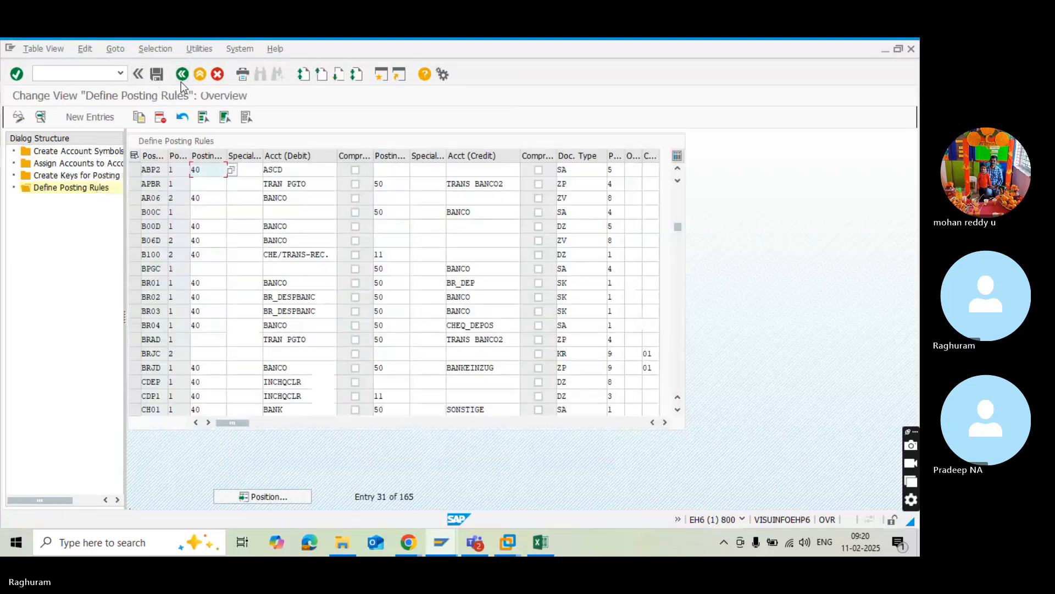
pyautogui.click(71, 120)
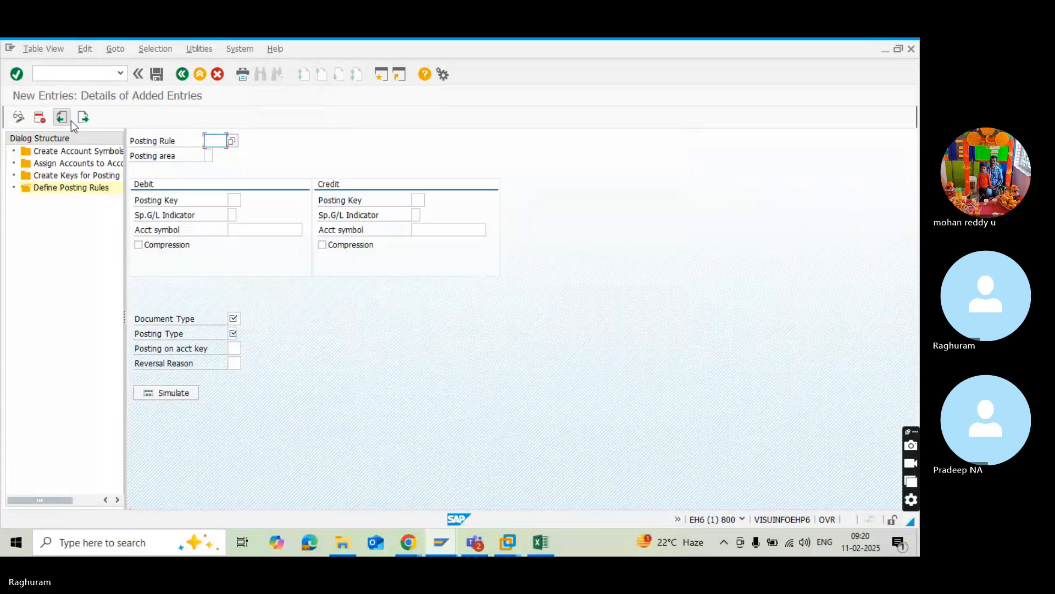
pyautogui.click(232, 141)
pyautogui.scroll(-3, 272, 399)
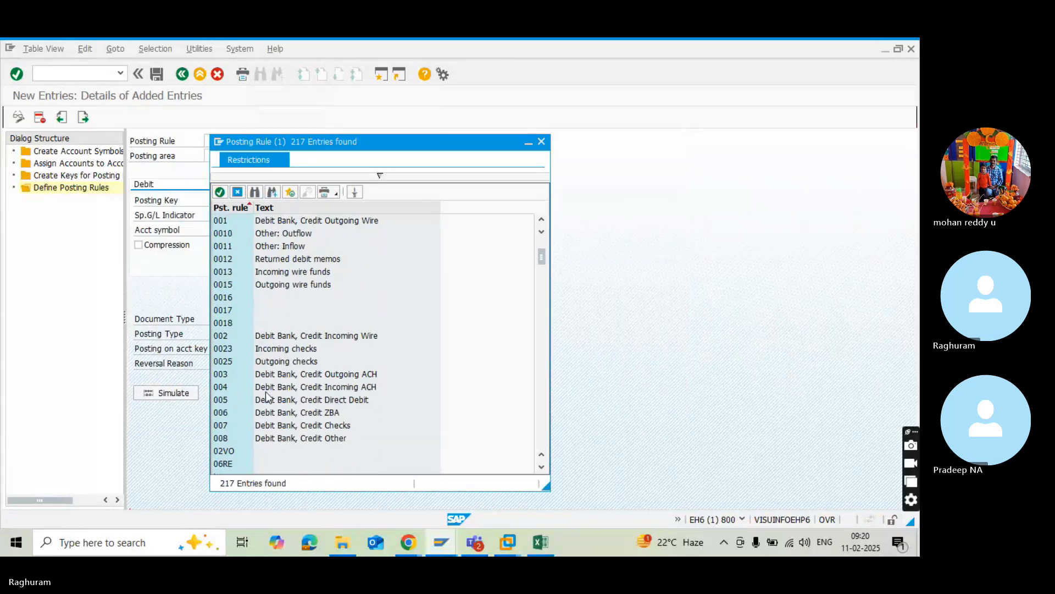
pyautogui.scroll(-4, 267, 404)
pyautogui.click(253, 425)
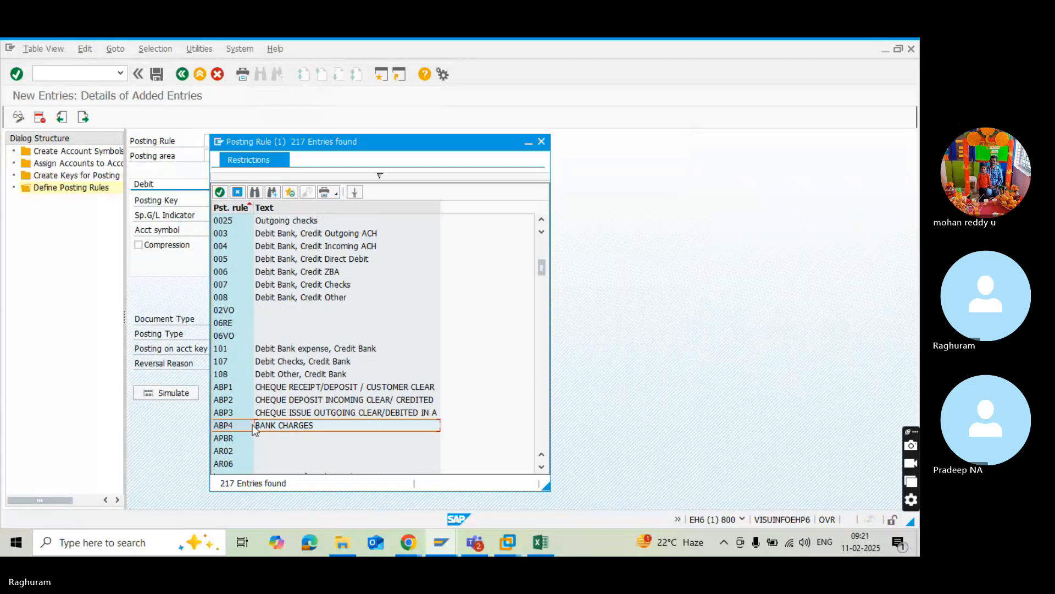
pyautogui.click(256, 414)
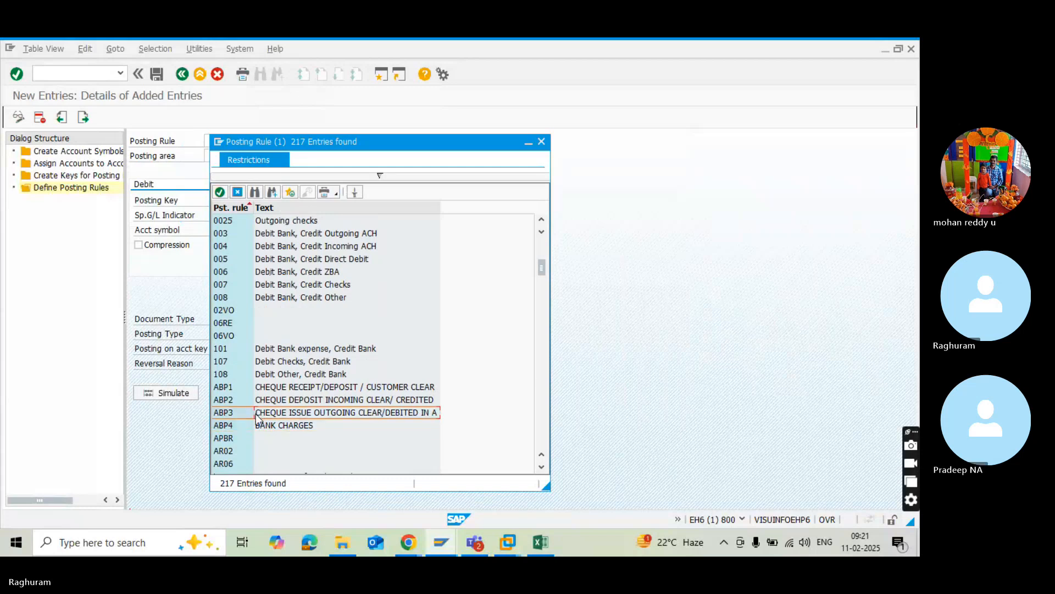
pyautogui.doubleClick(257, 413)
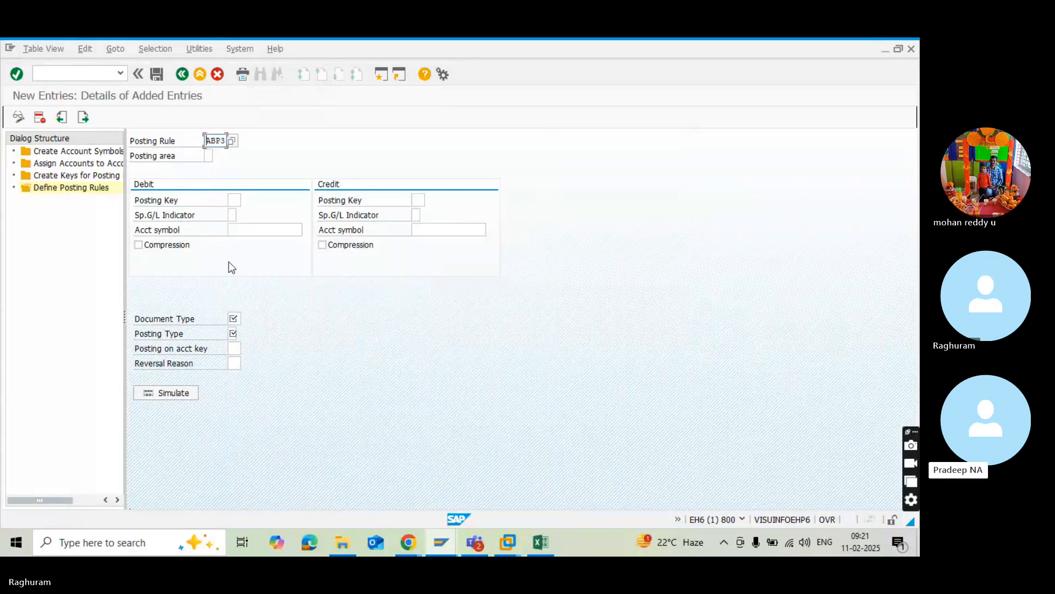
# Set ABP3's posting area to 2, Subledger accounting, and its debit posting key to 40.
pyautogui.click(209, 156)
pyautogui.click(218, 157)
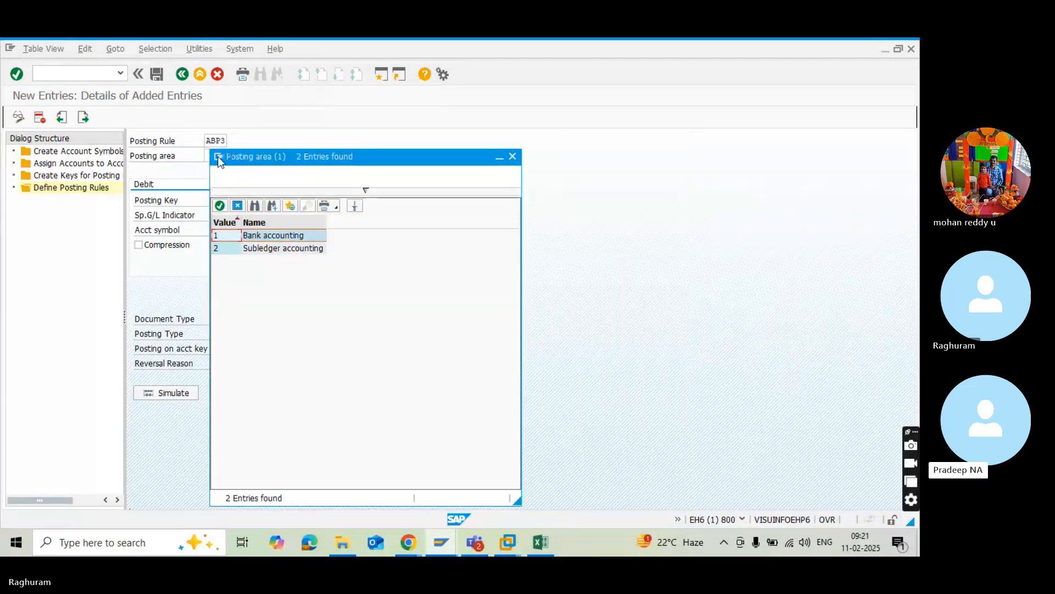
pyautogui.click(233, 249)
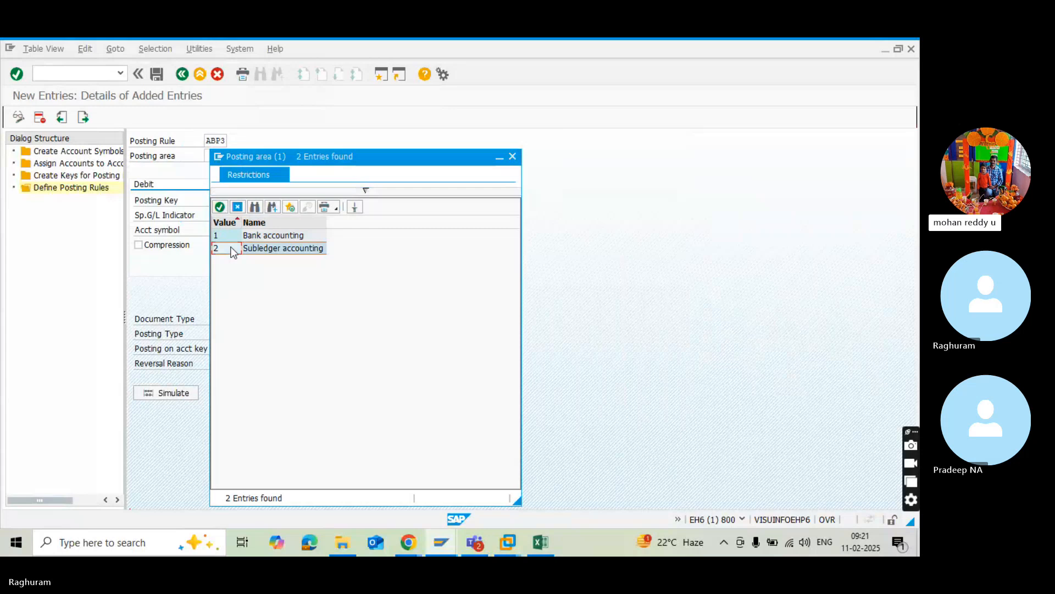
pyautogui.doubleClick(232, 248)
pyautogui.click(237, 200)
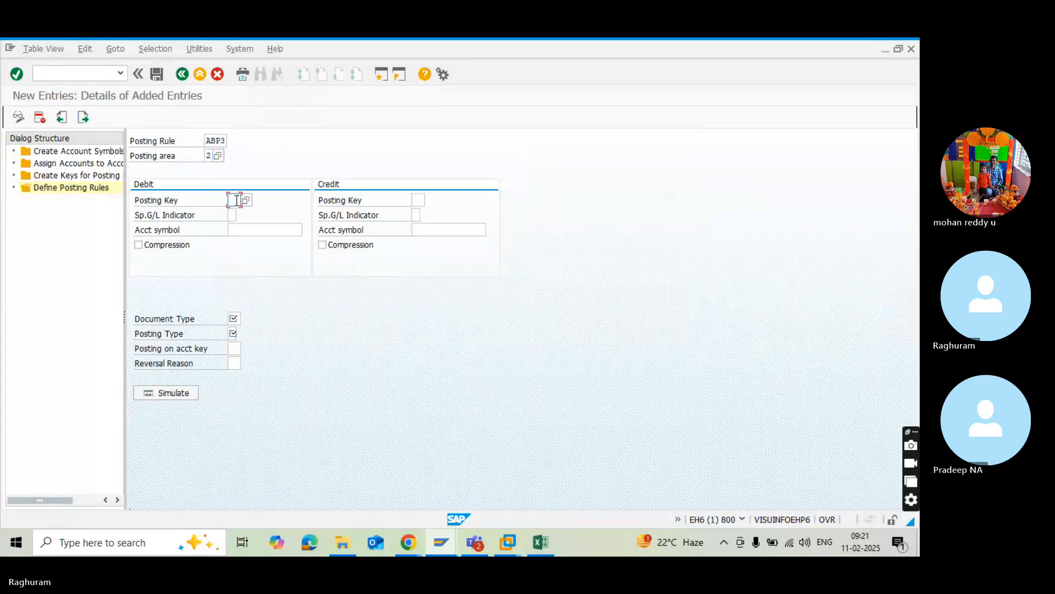
pyautogui.write('40')
# Check the posting rule plan in Excel, return to SAP, and set ABP3's posting area to 1, Bank accounting.
pyautogui.click(234, 319)
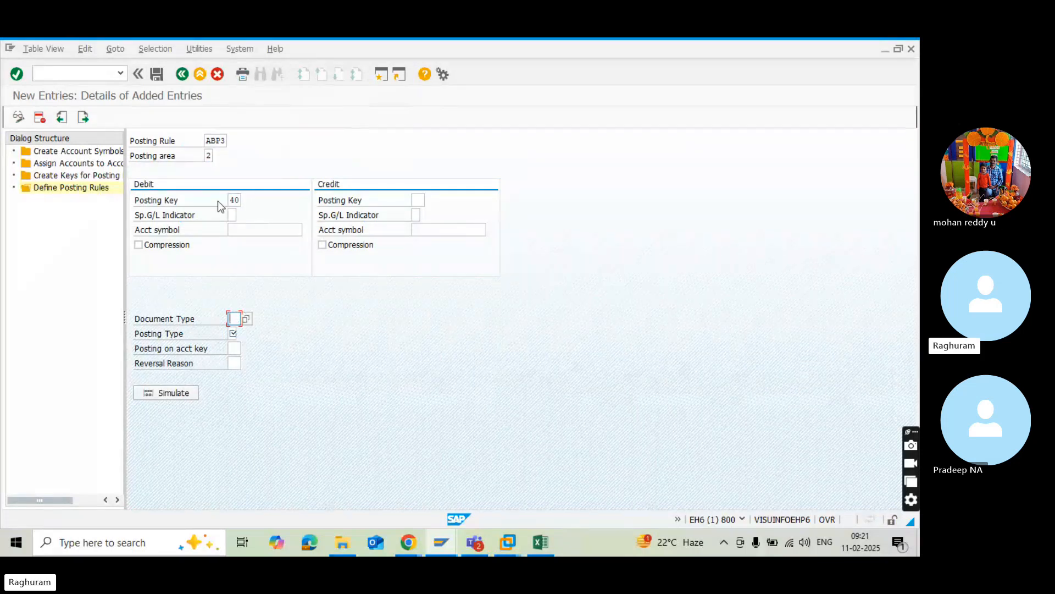
pyautogui.click(208, 155)
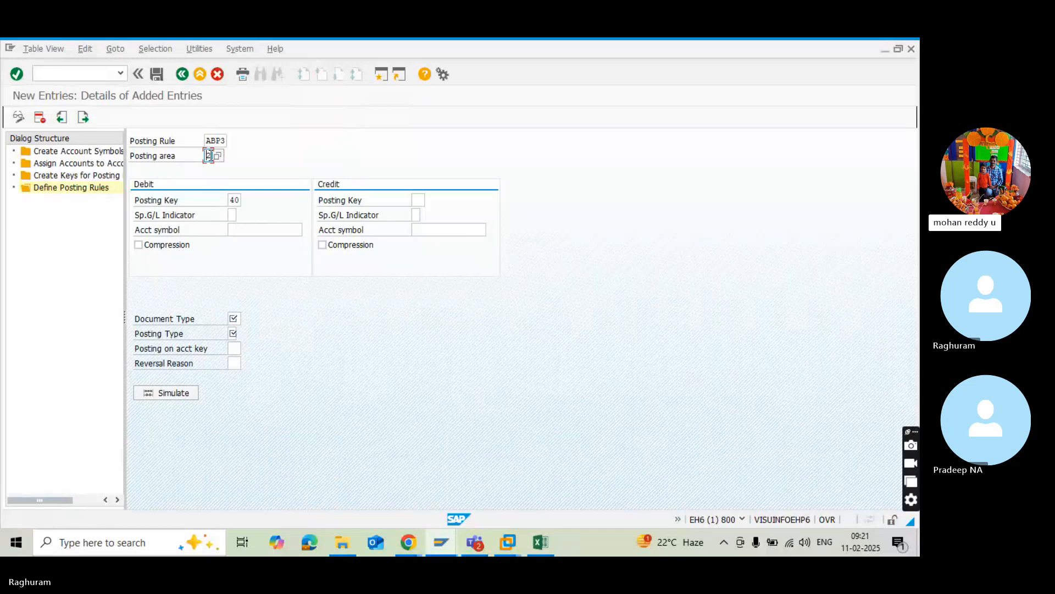
pyautogui.hotkey('alt', 'Tab')
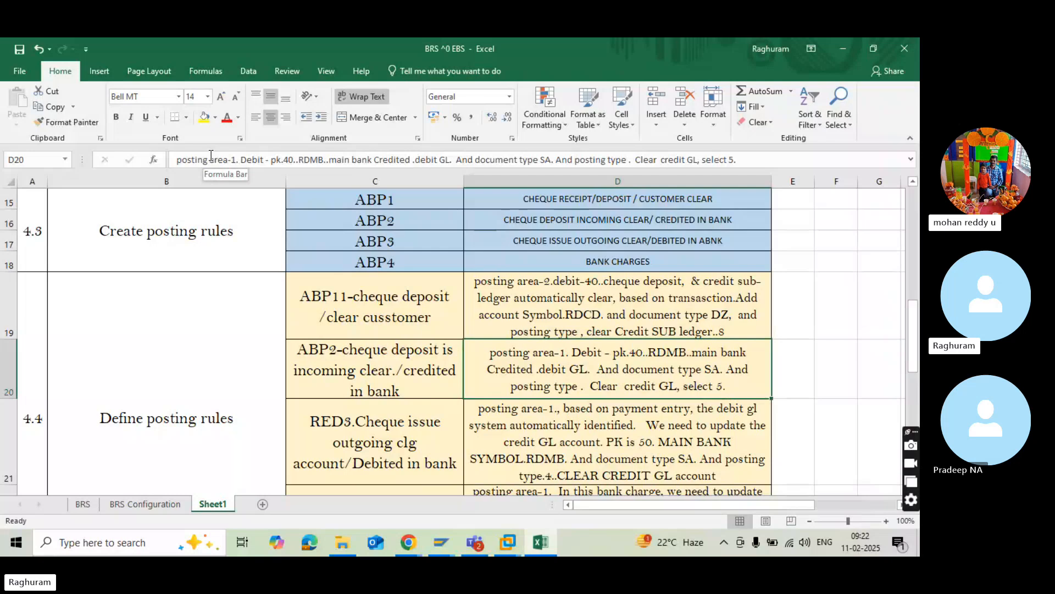
pyautogui.hotkey('alt', 'Tab')
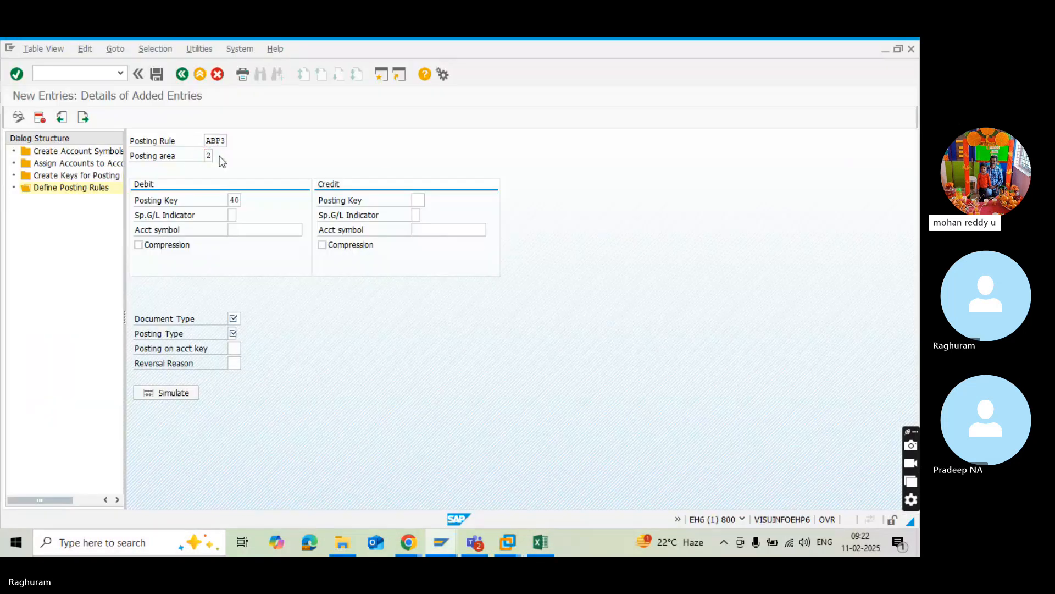
pyautogui.click(218, 157)
pyautogui.doubleClick(233, 236)
# Set ABP3's document type to SA, G/L account document.
pyautogui.click(238, 318)
pyautogui.click(249, 318)
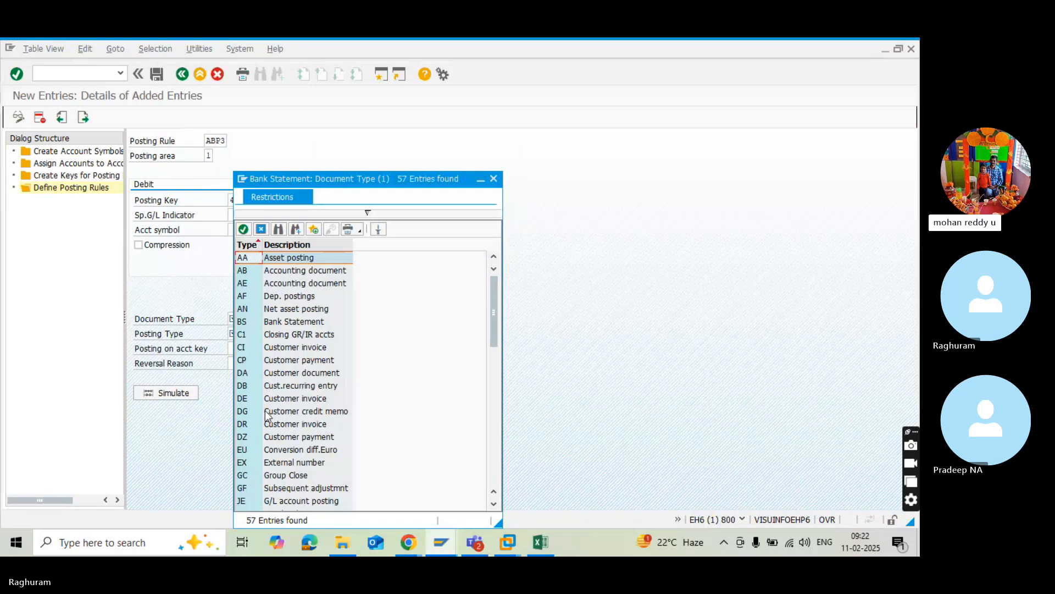
pyautogui.scroll(-2, 265, 410)
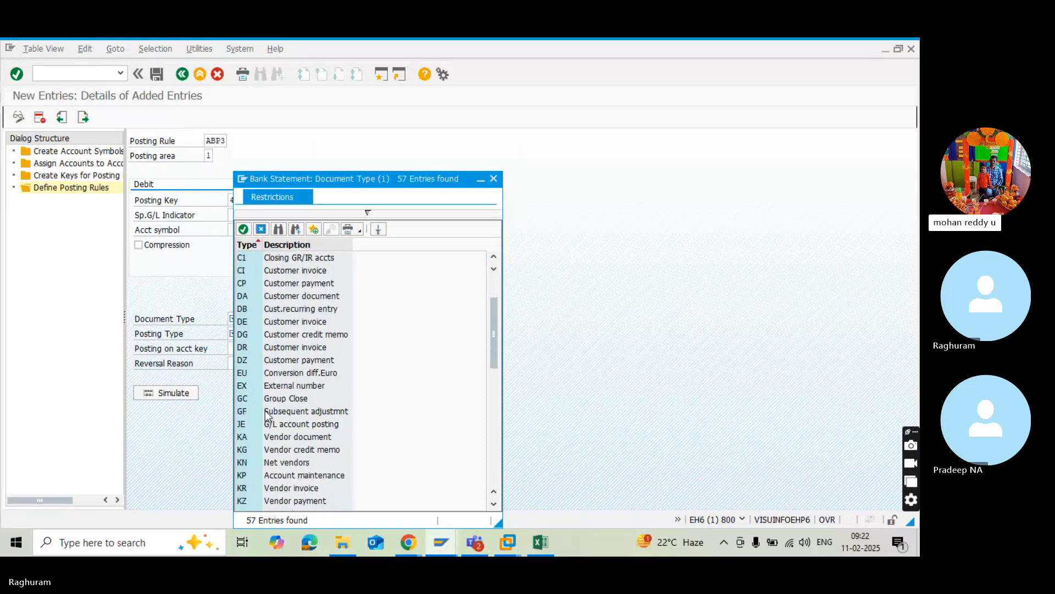
pyautogui.click(265, 410)
pyautogui.scroll(-1, 265, 410)
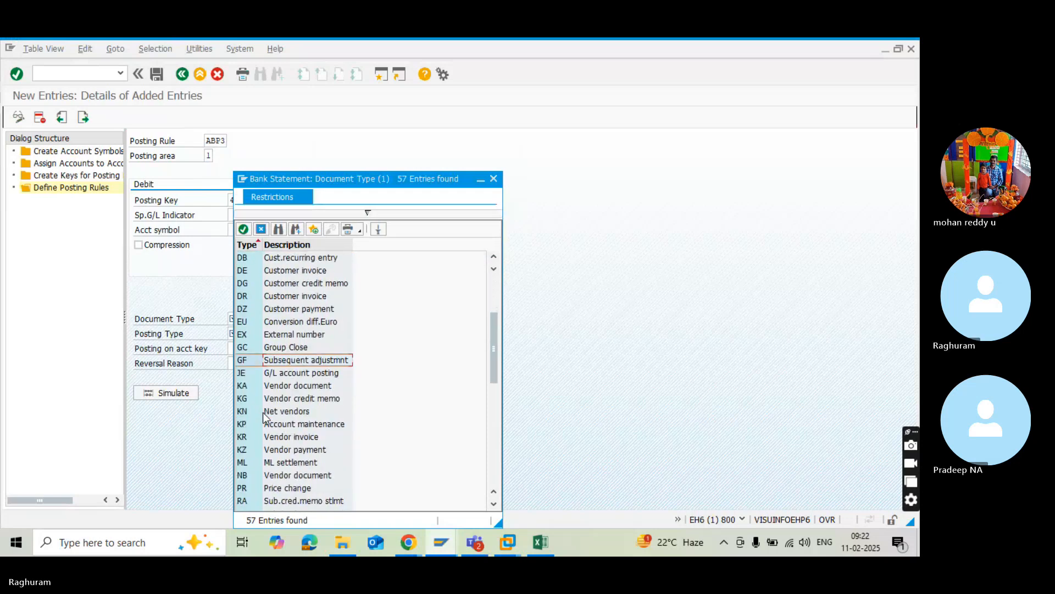
pyautogui.scroll(-1, 265, 416)
pyautogui.click(265, 416)
pyautogui.scroll(-3, 266, 416)
pyautogui.scroll(-1, 265, 416)
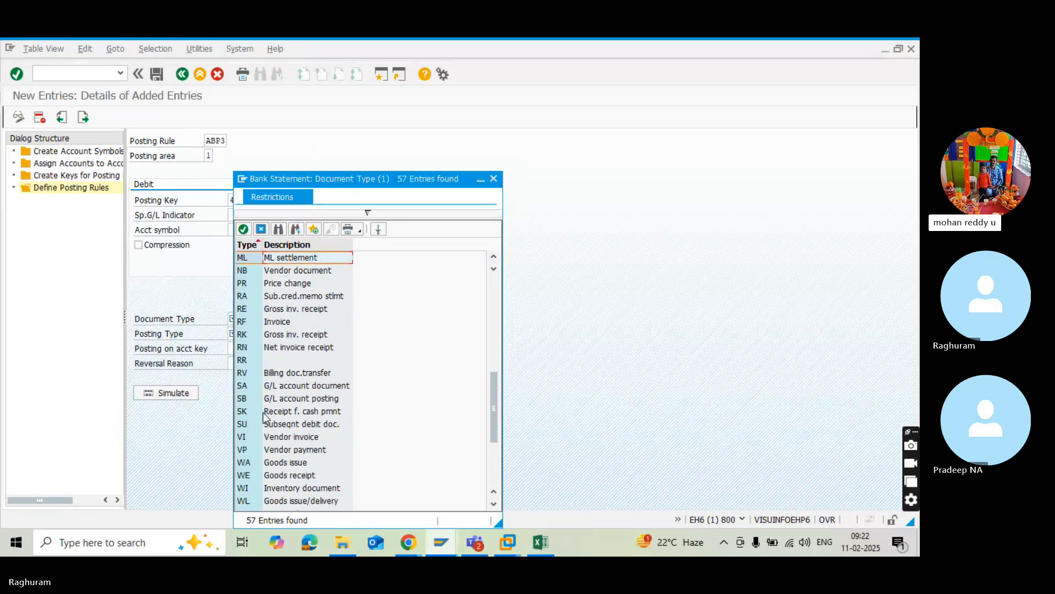
pyautogui.click(246, 387)
pyautogui.doubleClick(246, 387)
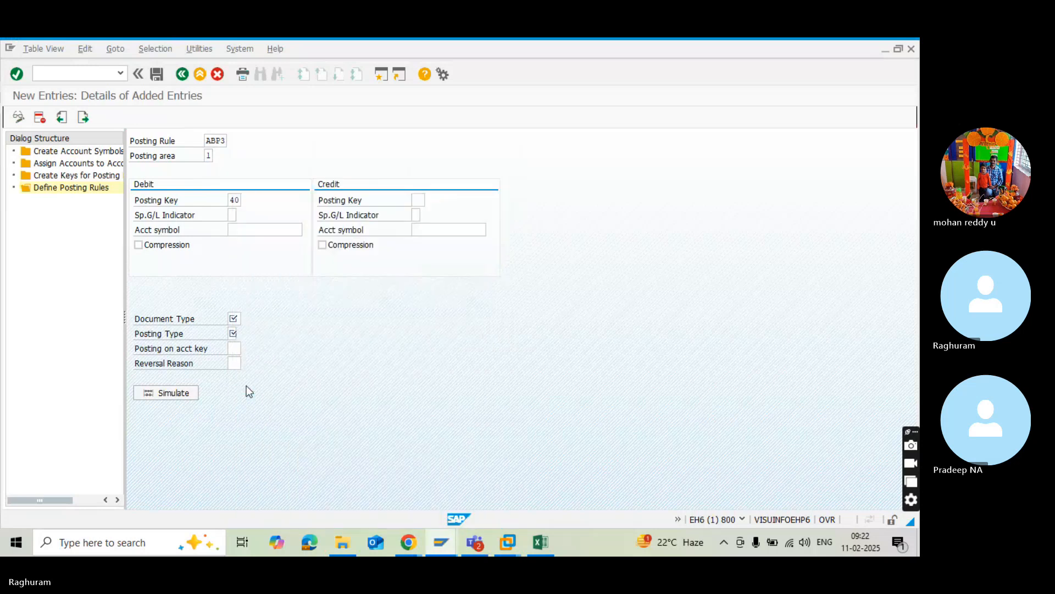
pyautogui.click(235, 334)
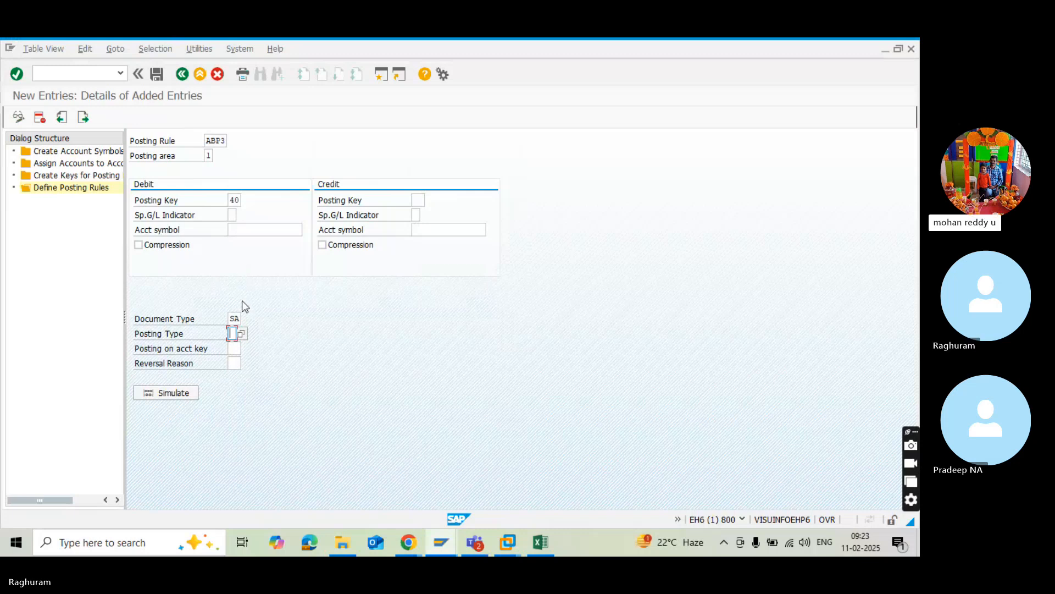
pyautogui.click(238, 330)
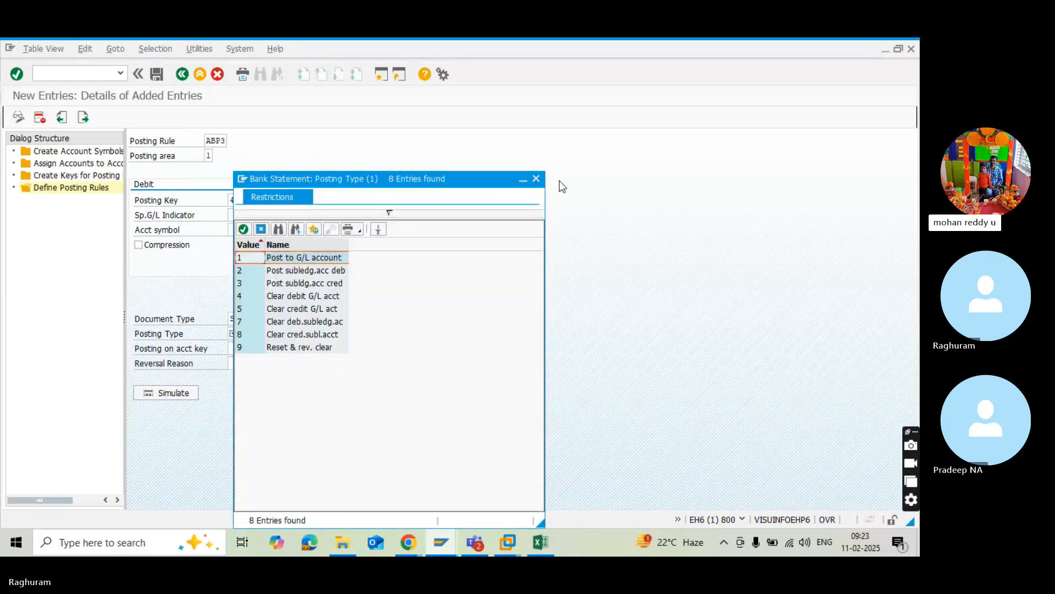
pyautogui.click(538, 181)
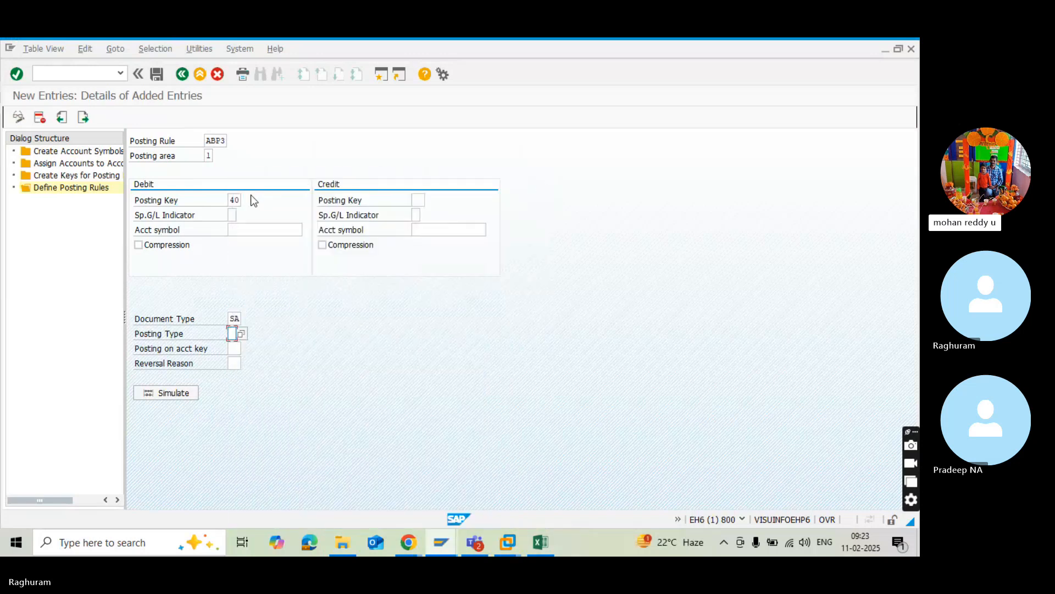
# Switch to Excel and change the RED3 prefix of the cheque issue outgoing label in C21 to ABP3.
pyautogui.hotkey('alt', 'Tab')
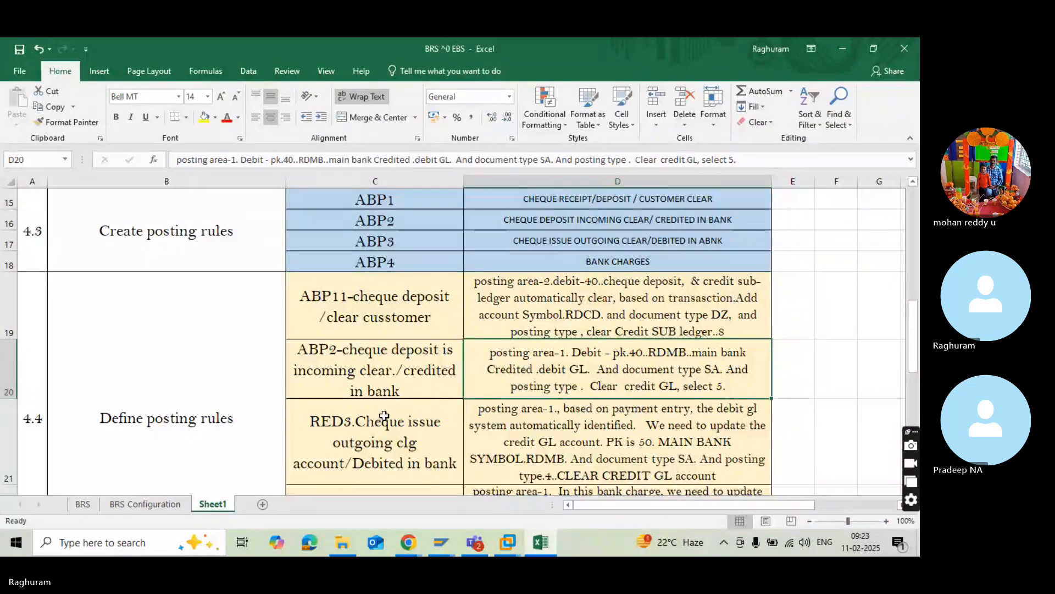
pyautogui.click(384, 417)
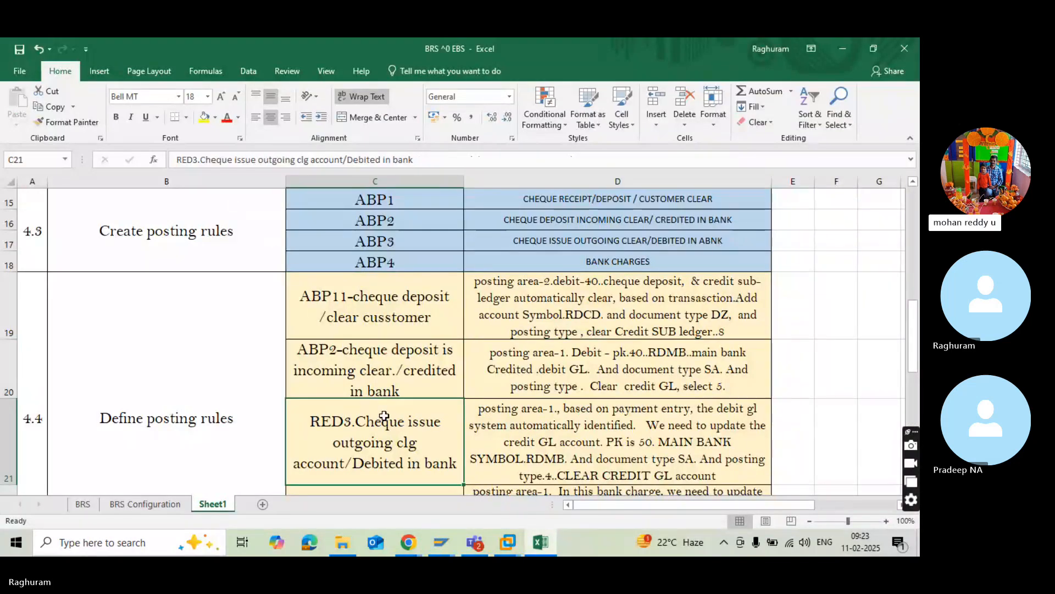
pyautogui.press('alt')
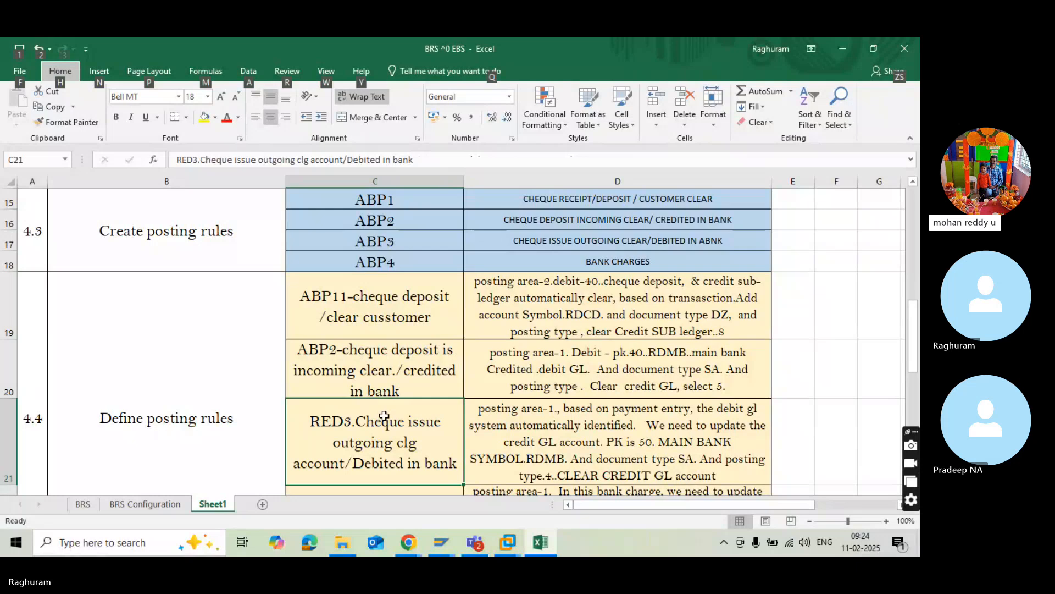
pyautogui.click(209, 404)
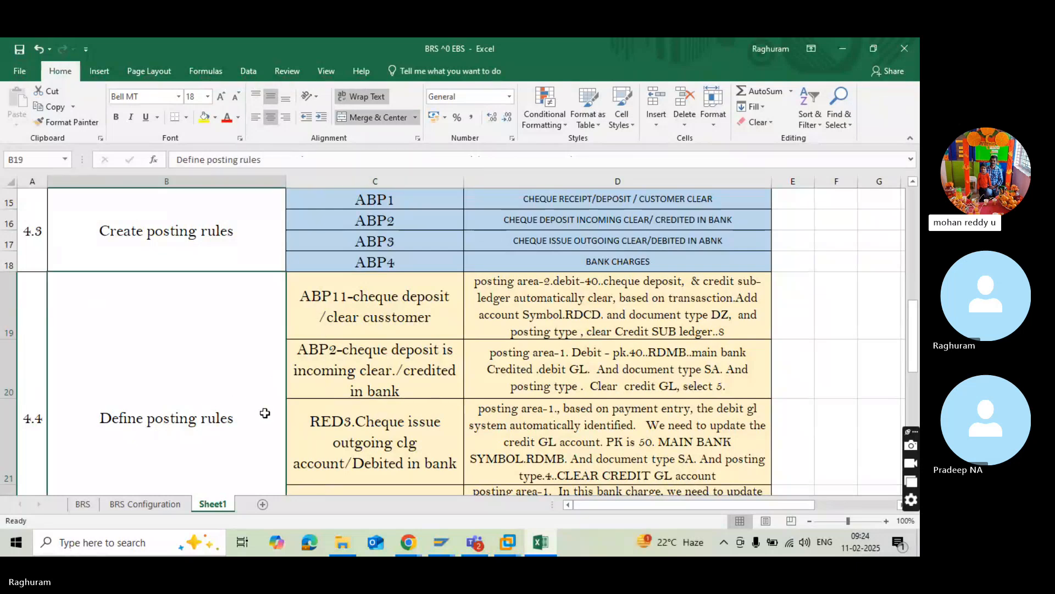
pyautogui.doubleClick(341, 437)
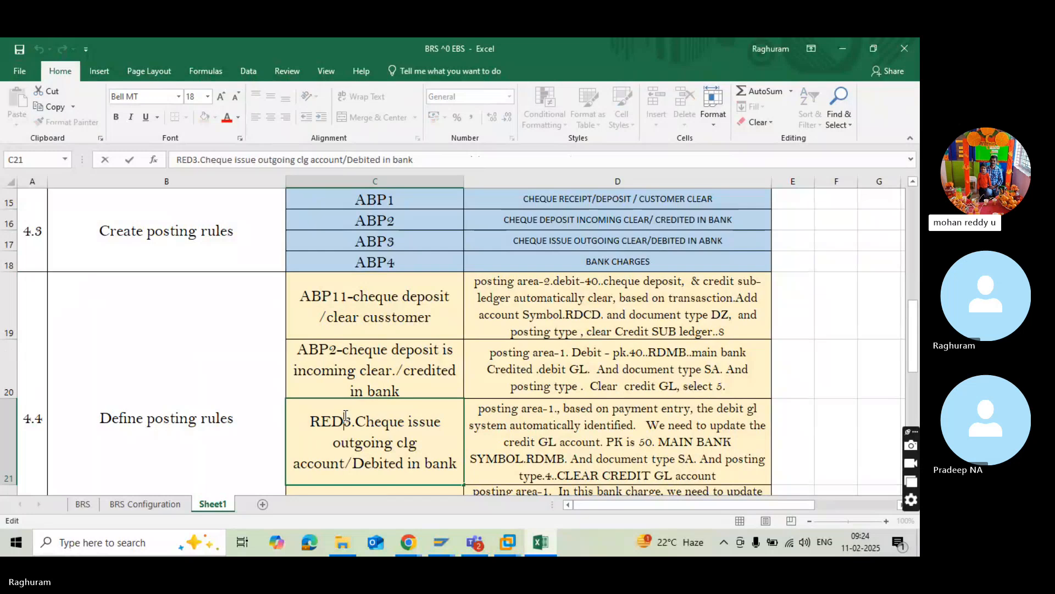
pyautogui.press('BackSpace')
pyautogui.press('BackSpace')
pyautogui.press('BackSpace')
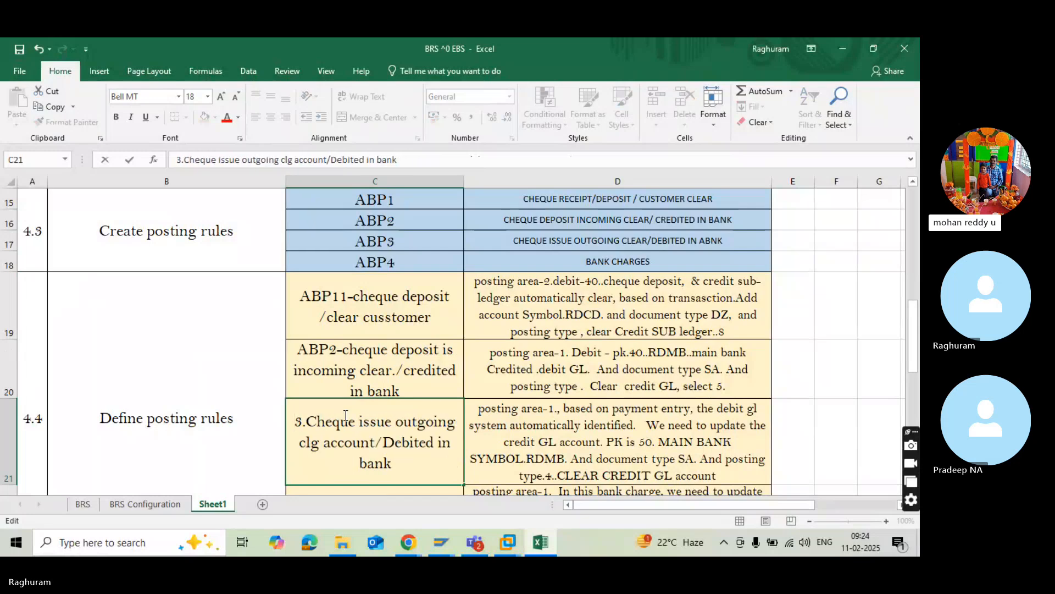
pyautogui.write('ABP')
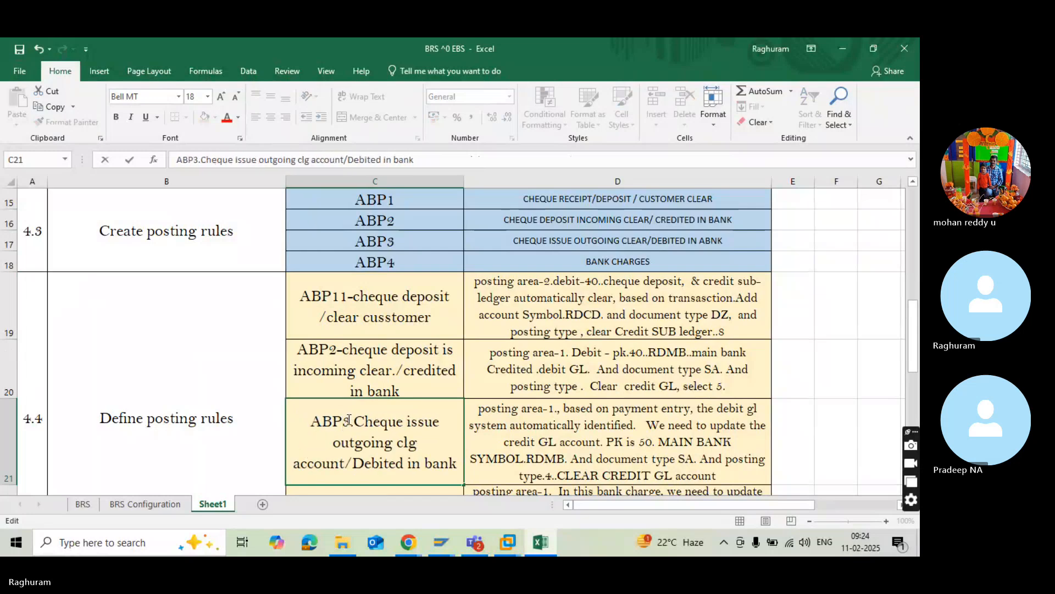
# Change the RED4 prefix of the bank charges label in C22 to ABP4.
pyautogui.scroll(-1, 438, 444)
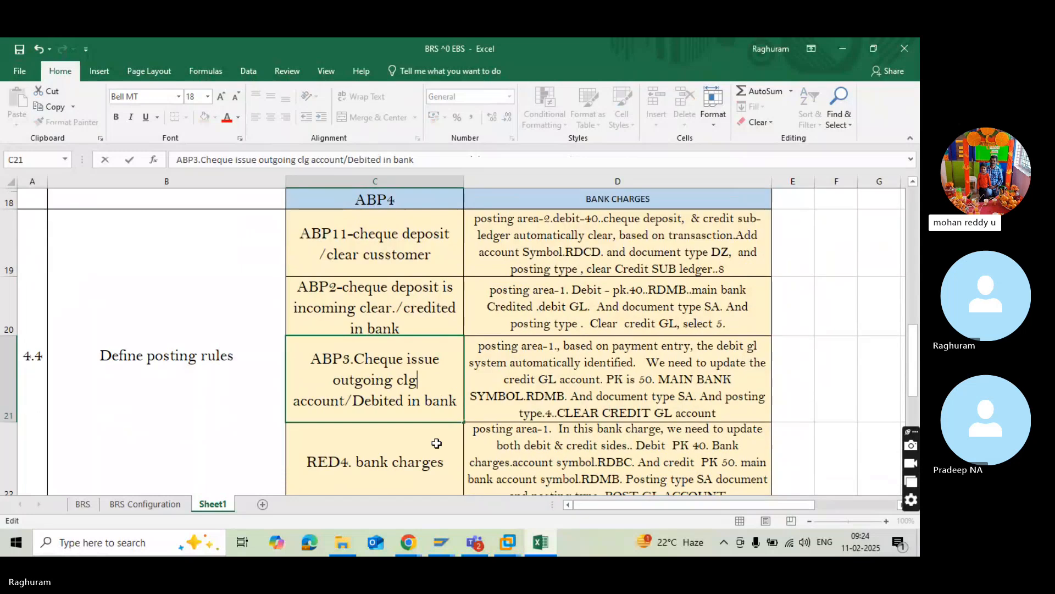
pyautogui.click(348, 463)
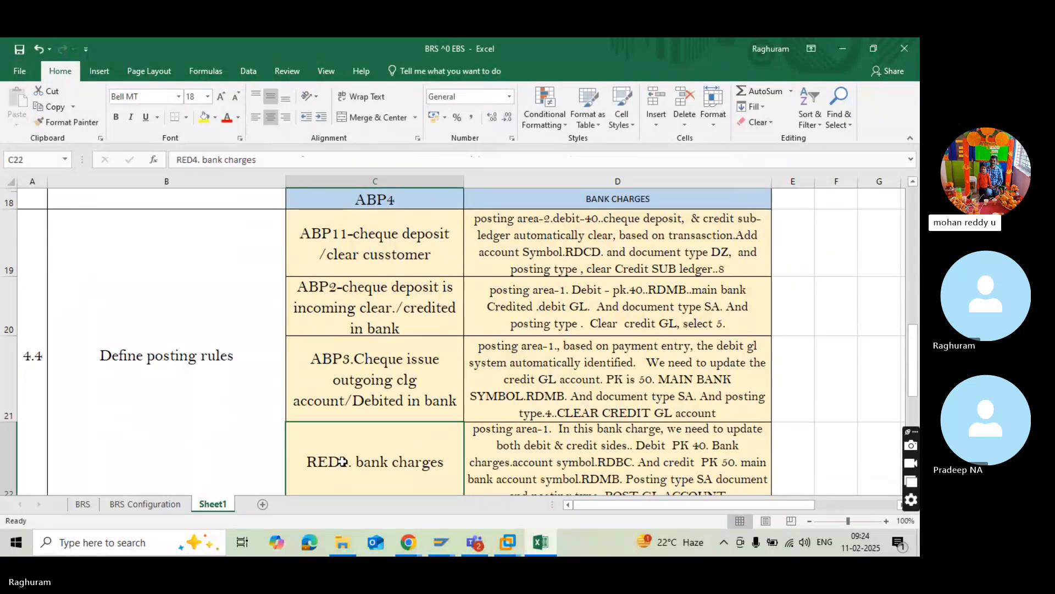
pyautogui.doubleClick(343, 461)
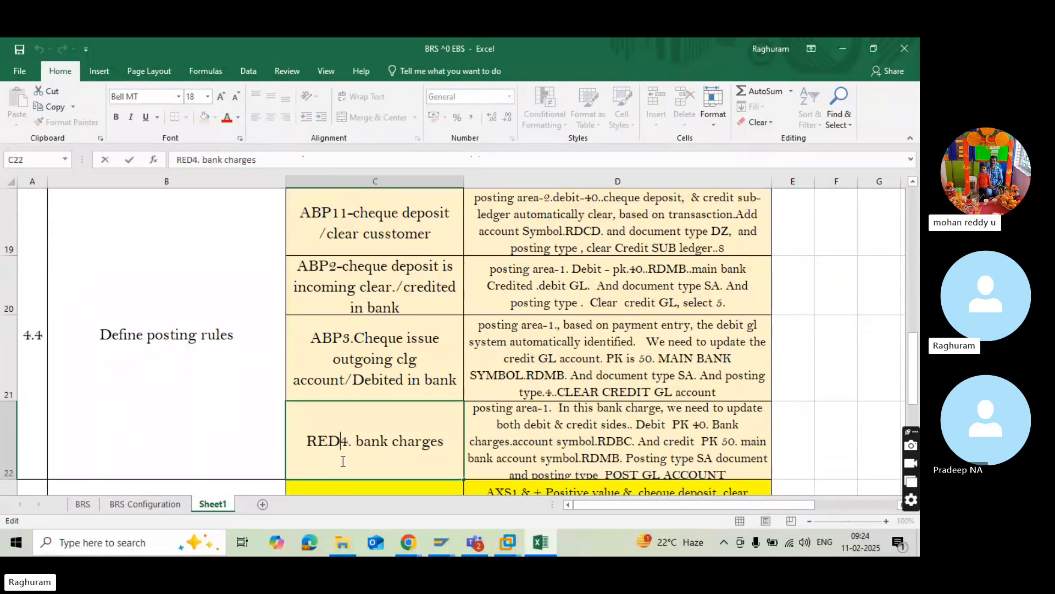
pyautogui.press('BackSpace')
pyautogui.press('BackSpace')
pyautogui.press('BackSpace')
pyautogui.write('ABP')
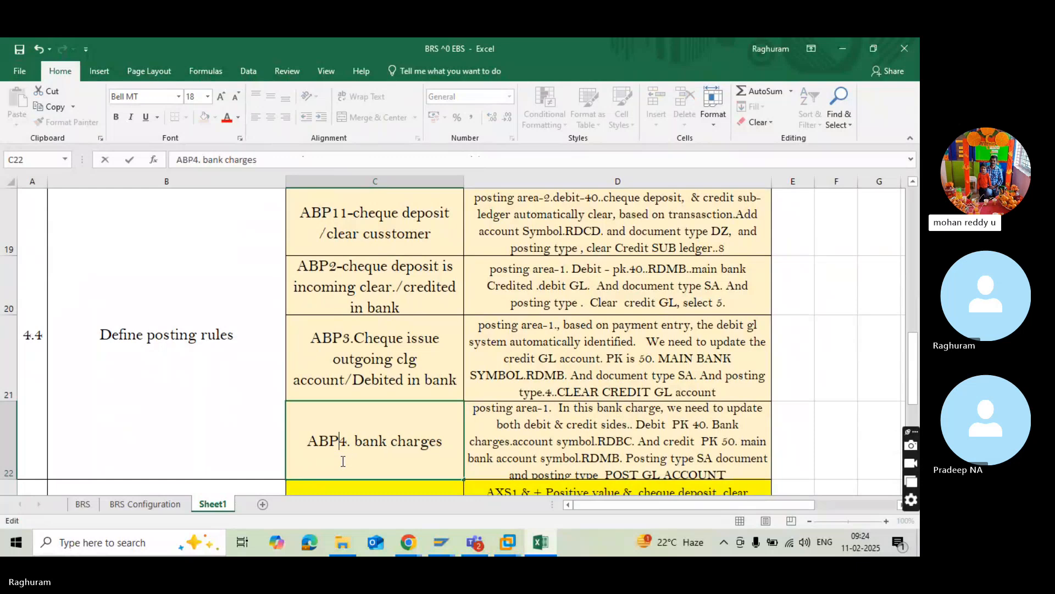
# Return to SAP, clear ABP3's debit posting key, and set its credit posting key to 50.
pyautogui.click(526, 366)
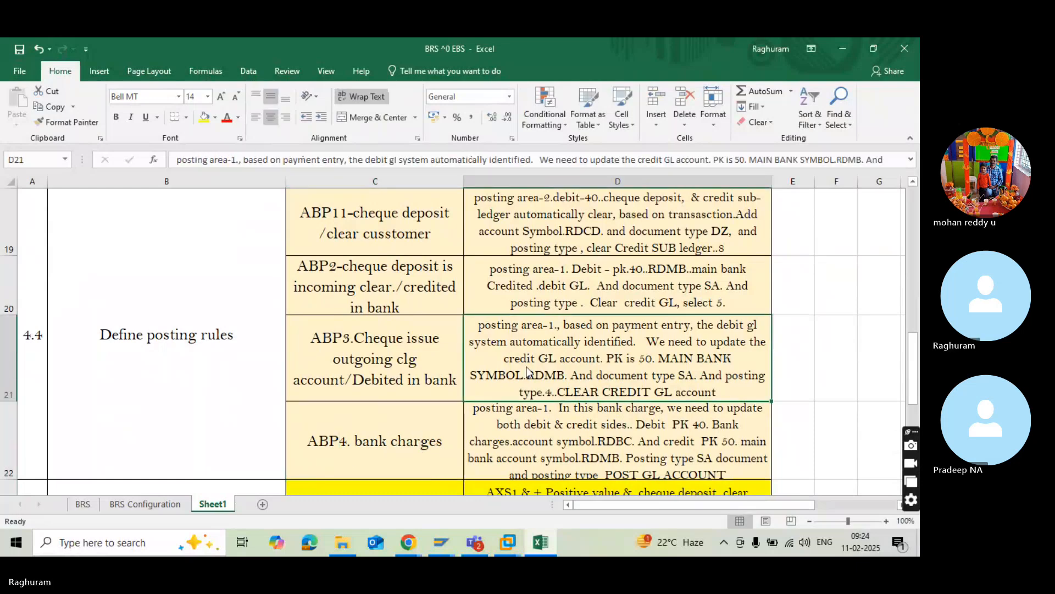
pyautogui.hotkey('alt', 'Tab')
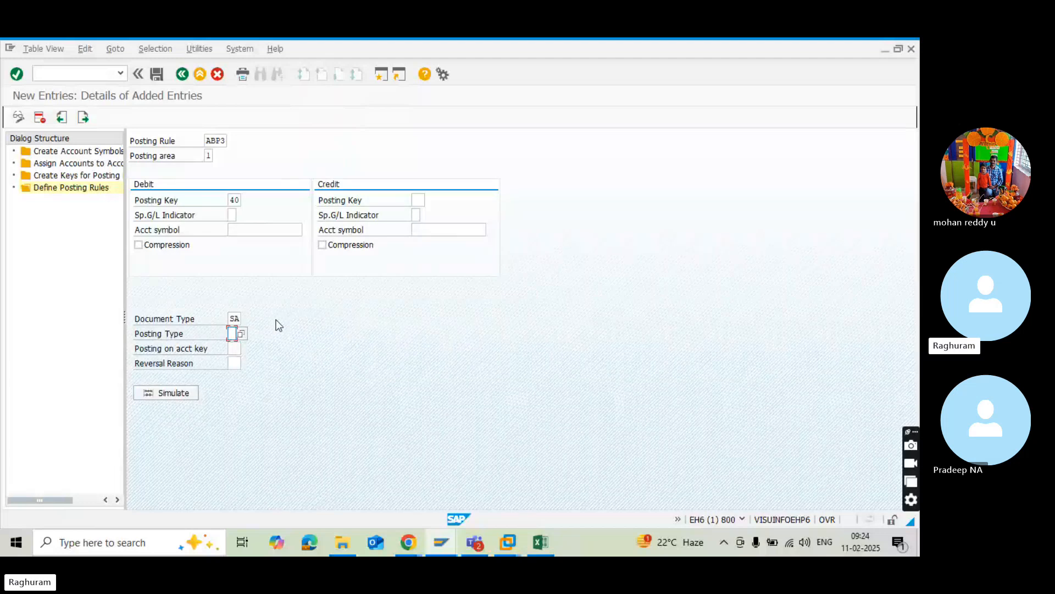
pyautogui.click(236, 201)
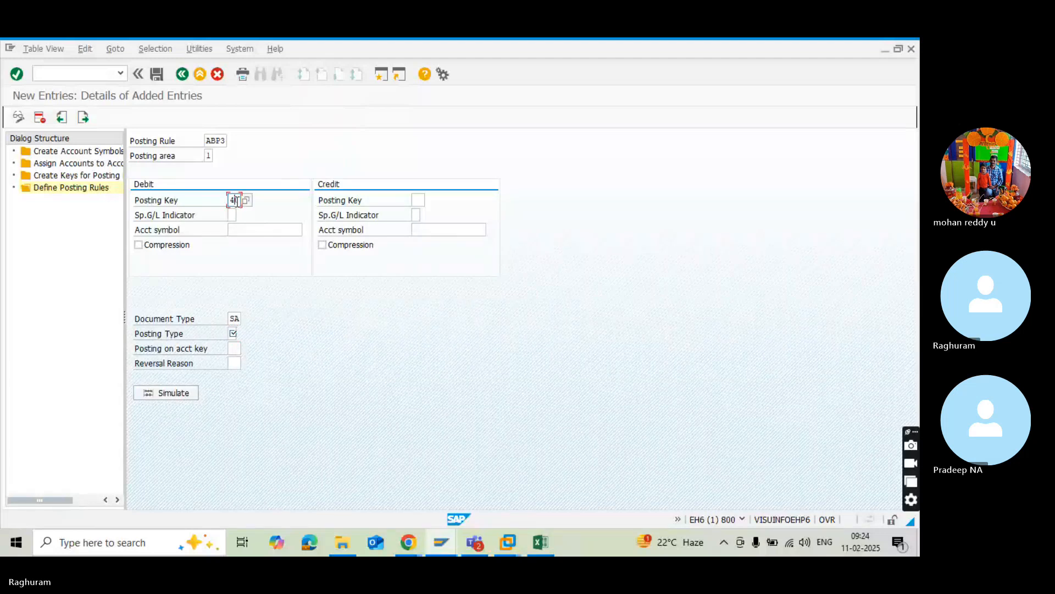
pyautogui.press('BackSpace')
pyautogui.press('BackSpace')
pyautogui.click(420, 200)
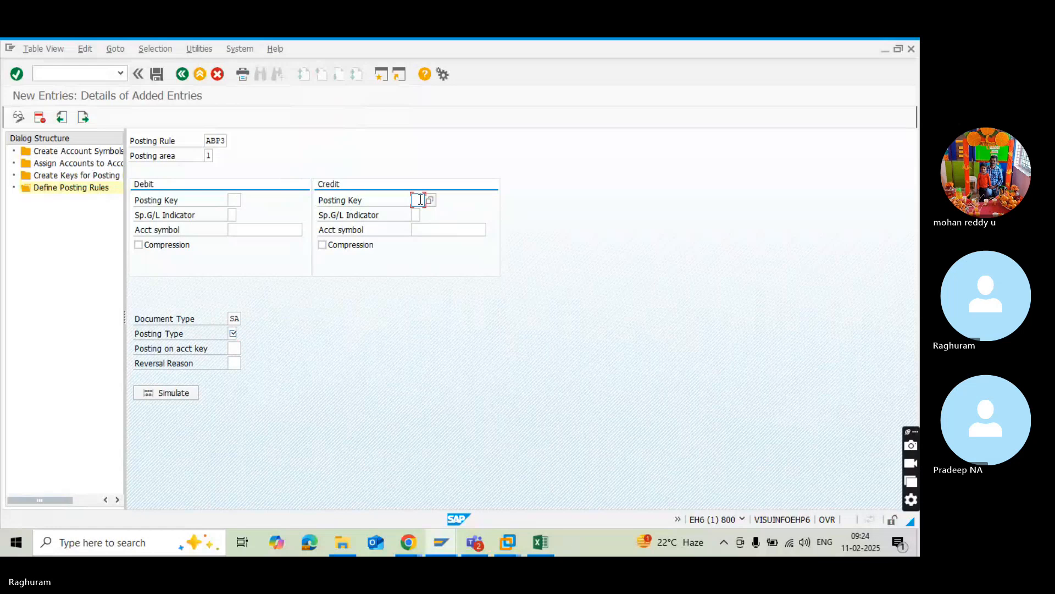
pyautogui.write('50')
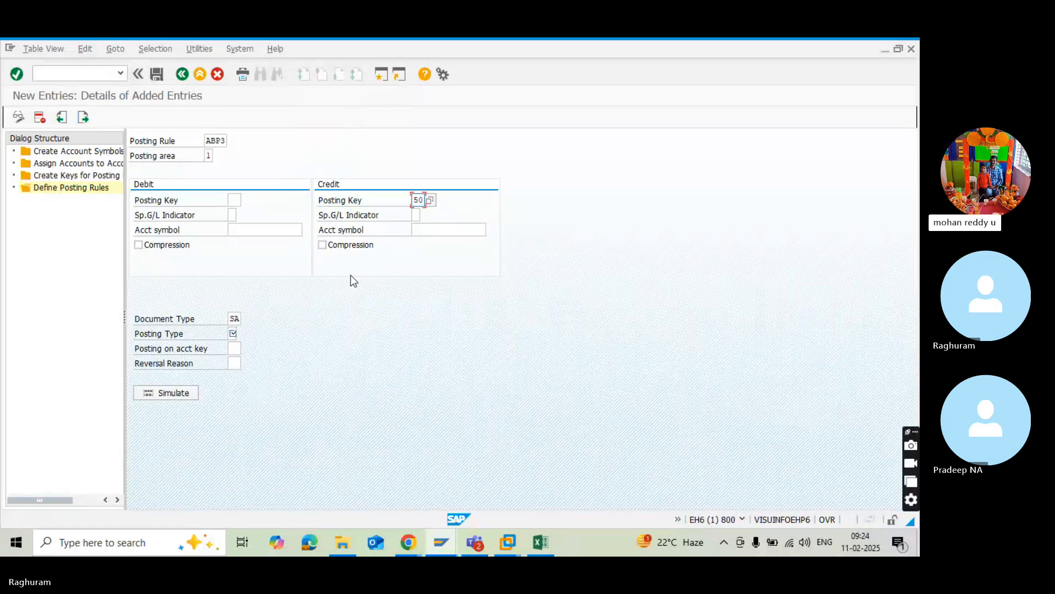
# Set ABP3's posting type to 4, Clear debit G/L acct.
pyautogui.click(235, 333)
pyautogui.click(242, 333)
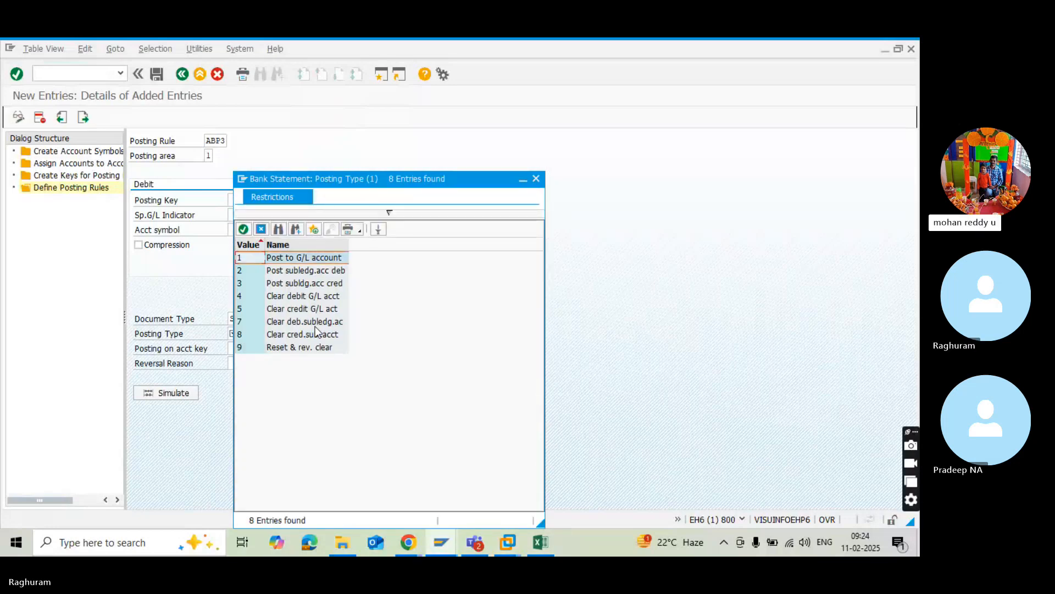
pyautogui.doubleClick(270, 296)
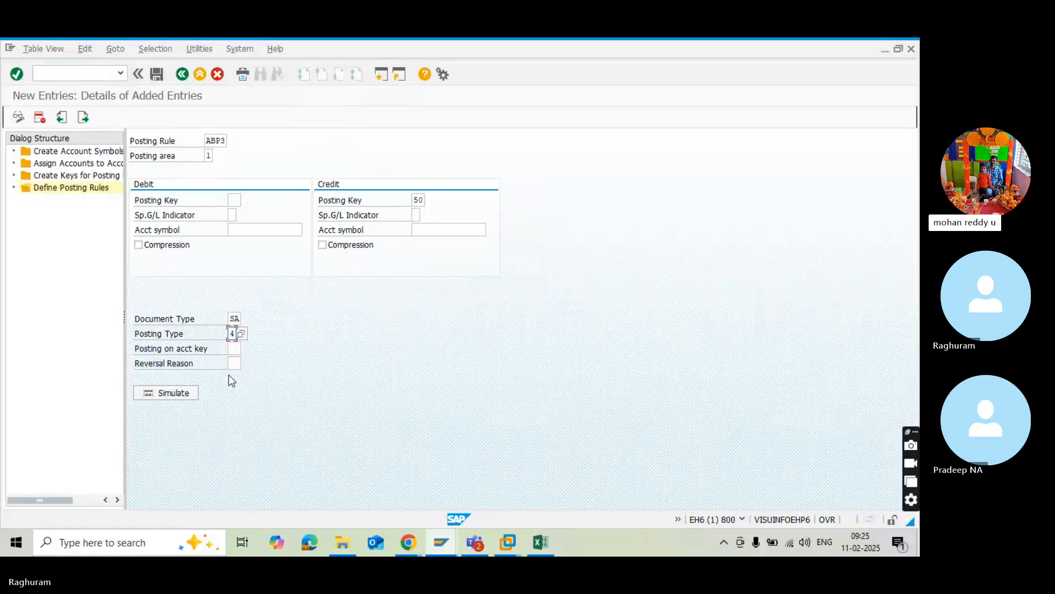
# Switch to the BRS sheet in Excel and add the headings INCOMING in F79 and OUTGOING in G79.
pyautogui.hotkey('alt', 'Tab')
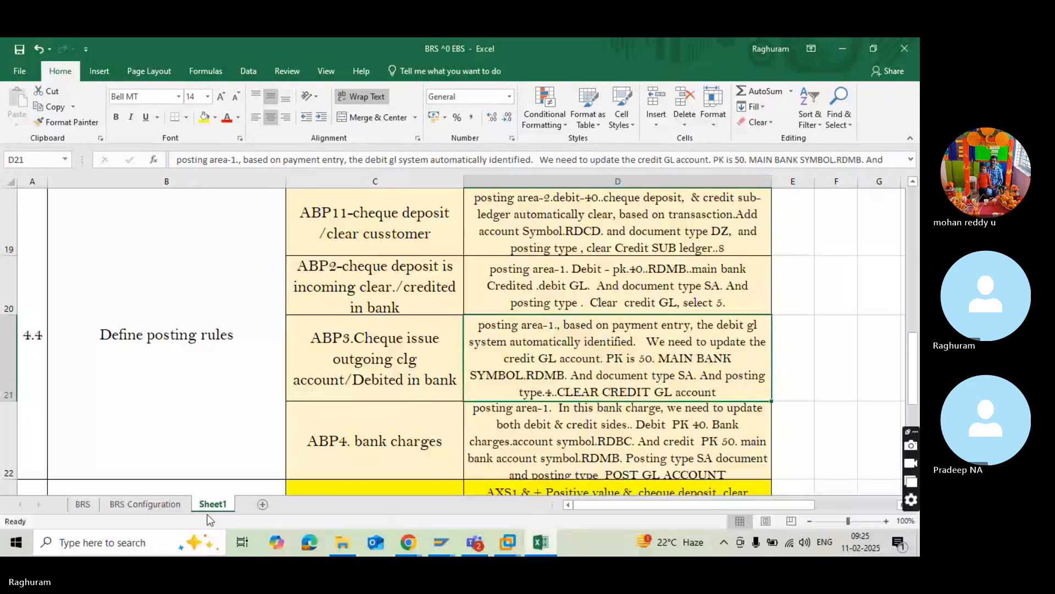
pyautogui.click(81, 504)
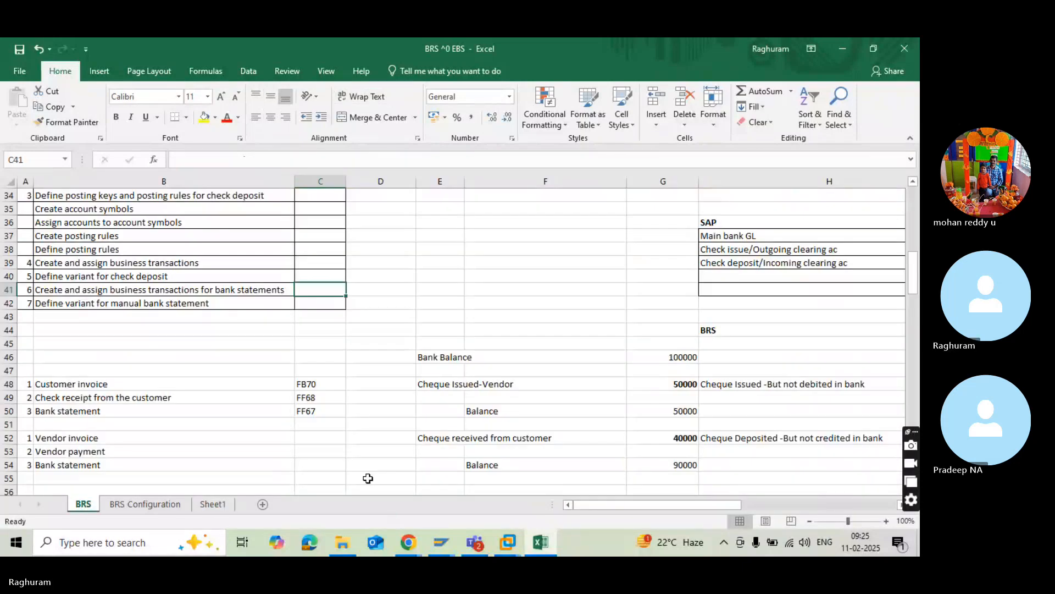
pyautogui.scroll(-6, 471, 436)
pyautogui.click(472, 435)
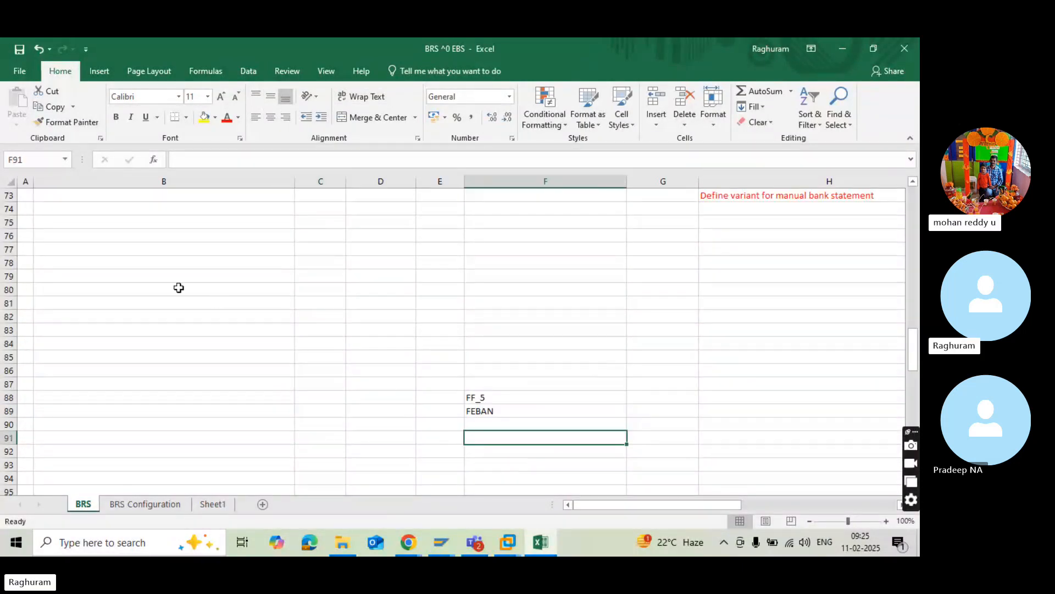
pyautogui.click(495, 274)
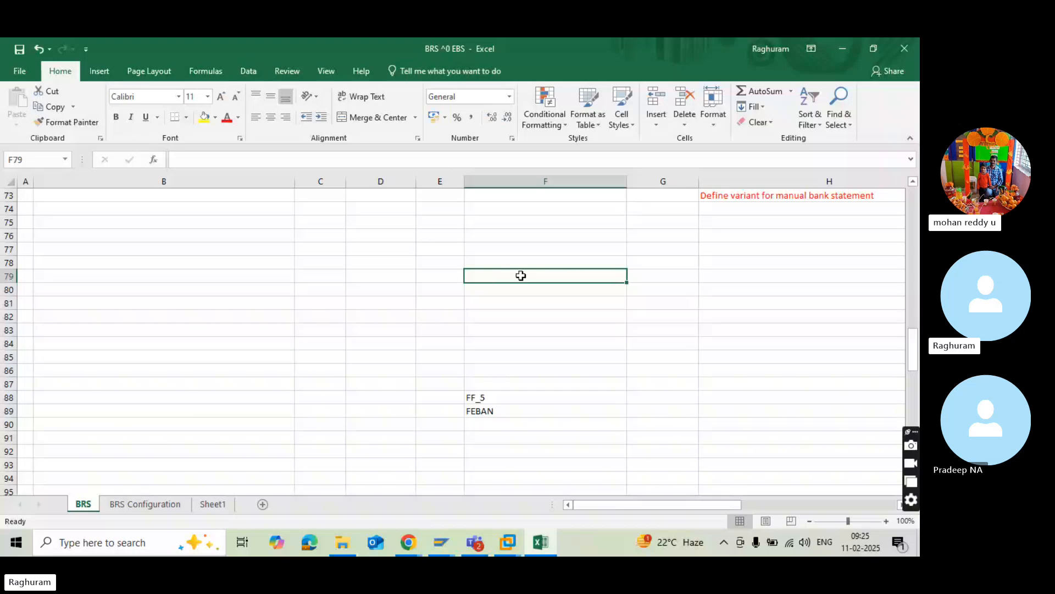
pyautogui.write('INCOMING')
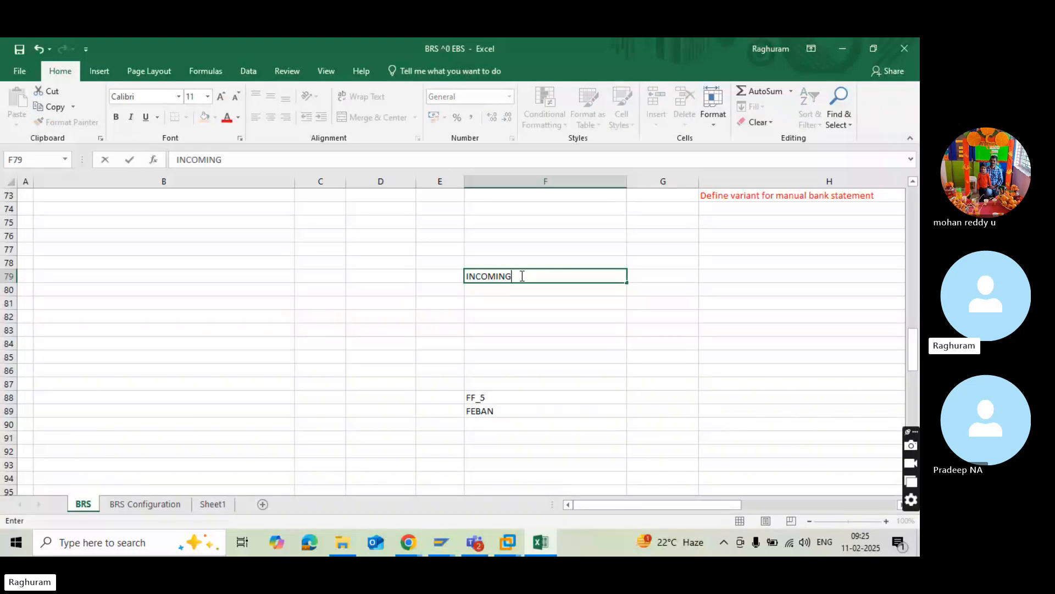
pyautogui.click(666, 274)
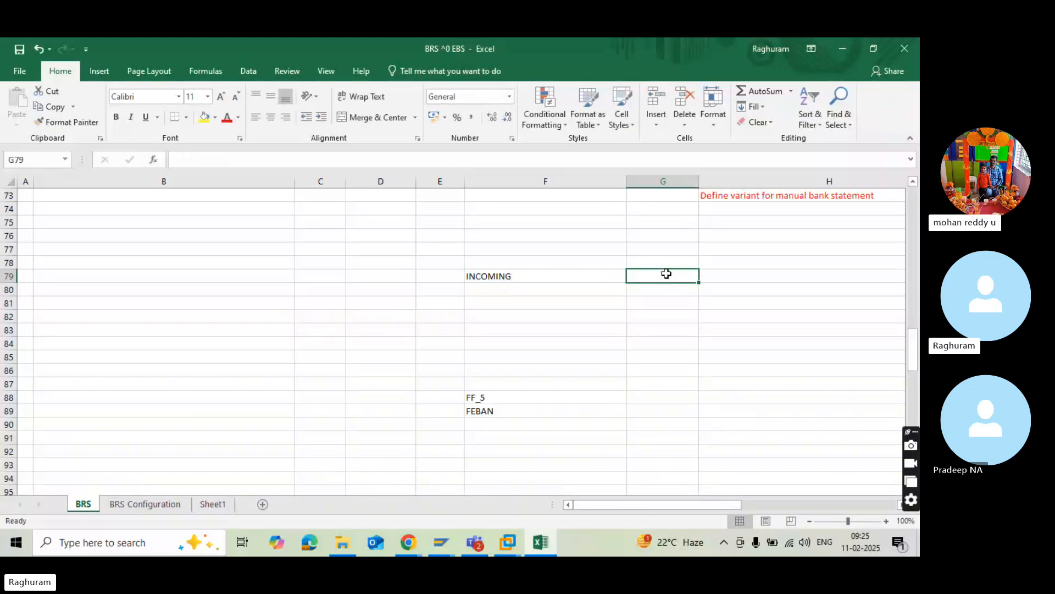
pyautogui.write('OUTGOING')
pyautogui.press('Return')
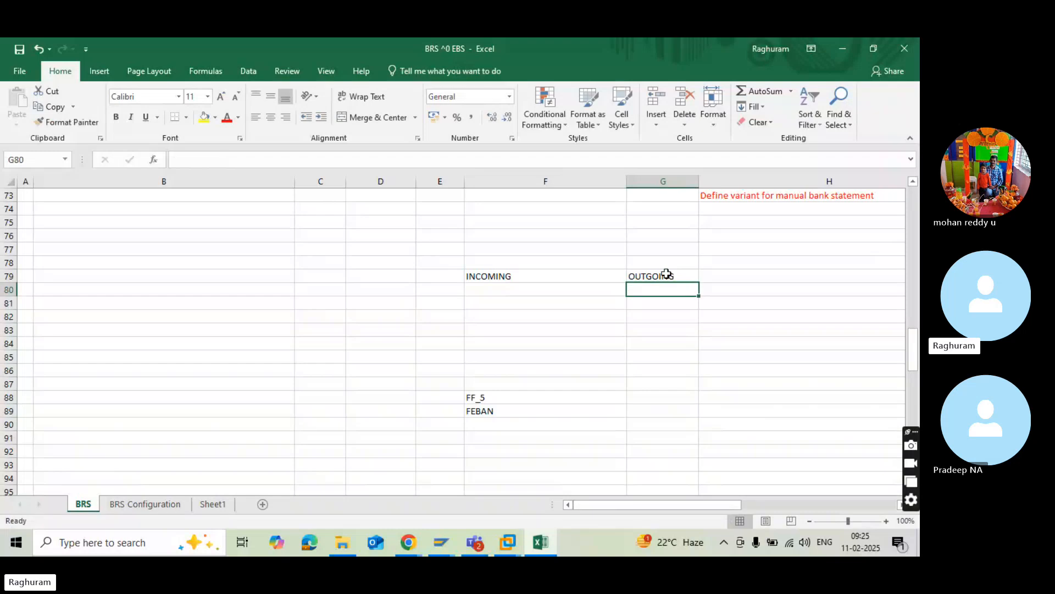
# Enter the incoming debit line "MAIN Bank A/c Dr" in F81.
pyautogui.click(475, 298)
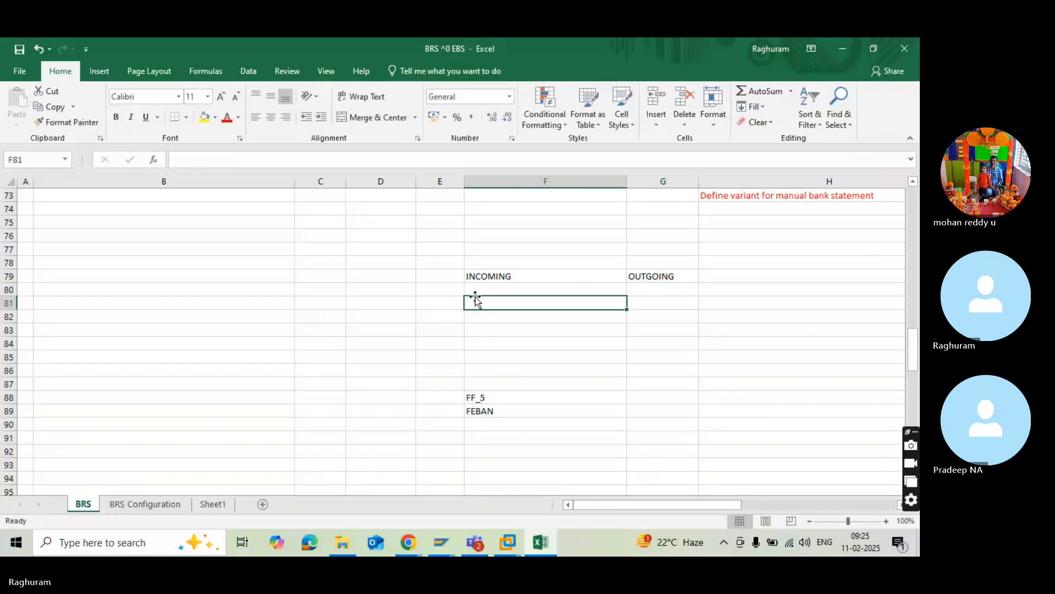
pyautogui.write('MAIN B')
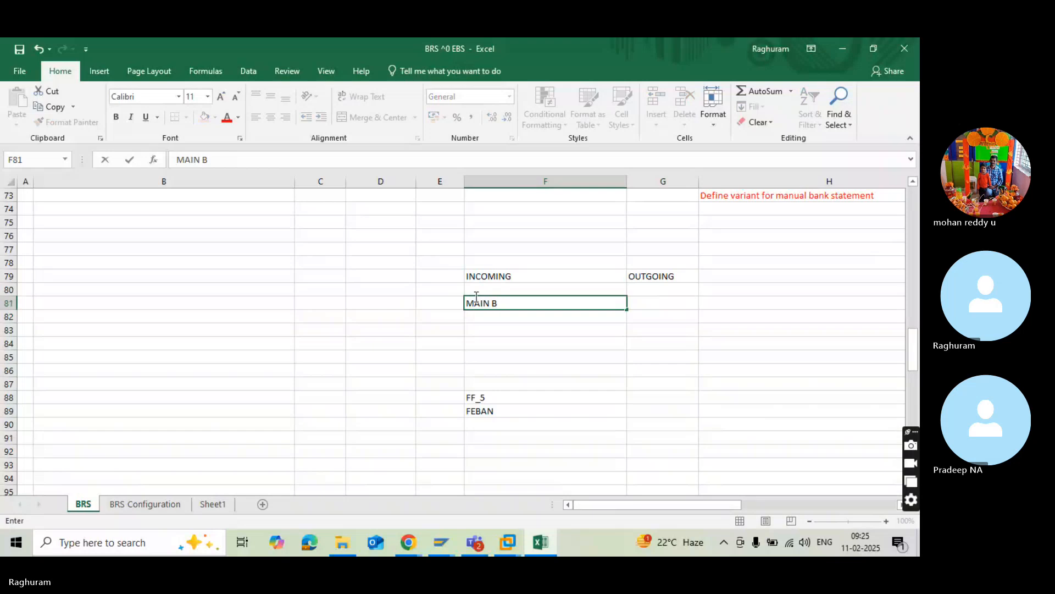
pyautogui.write('ank A/')
pyautogui.press('BackSpace')
pyautogui.write('c Dr')
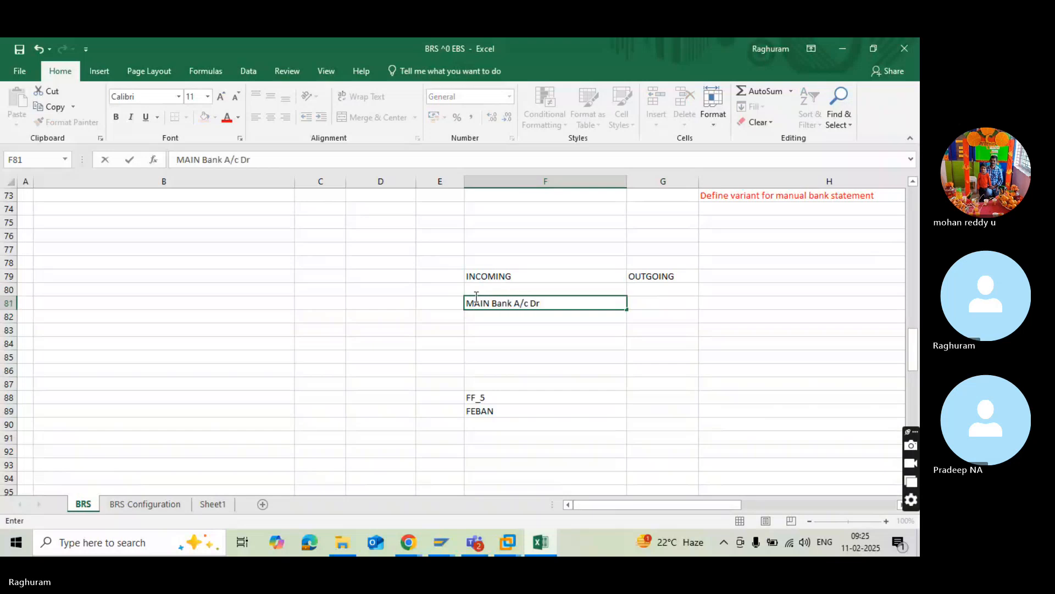
# Enter the indented incoming credit line "To incoming Bank A/c" in F82.
pyautogui.click(513, 316)
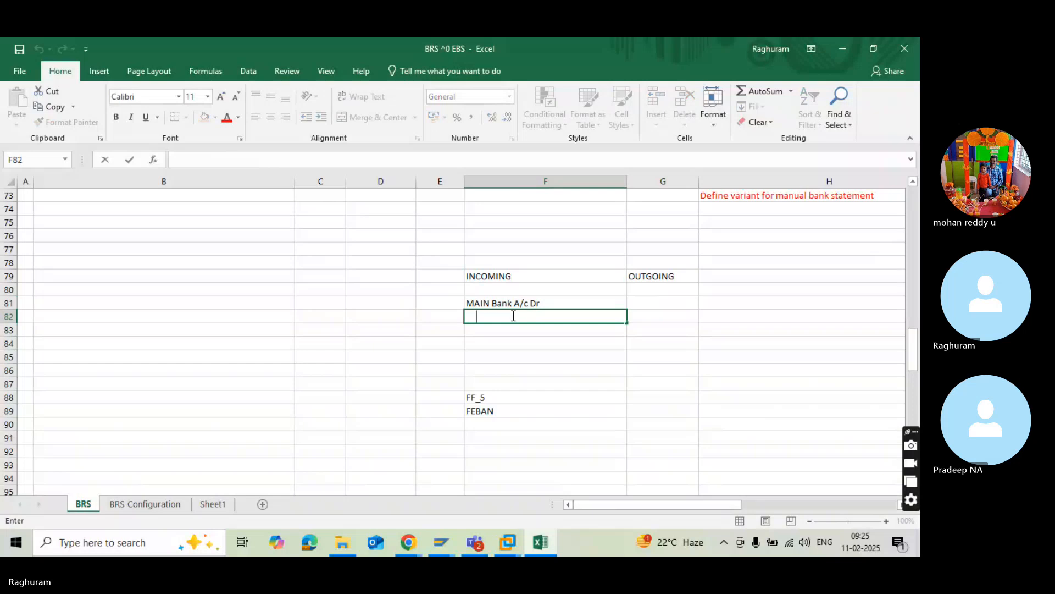
pyautogui.write('To incoming Banl ')
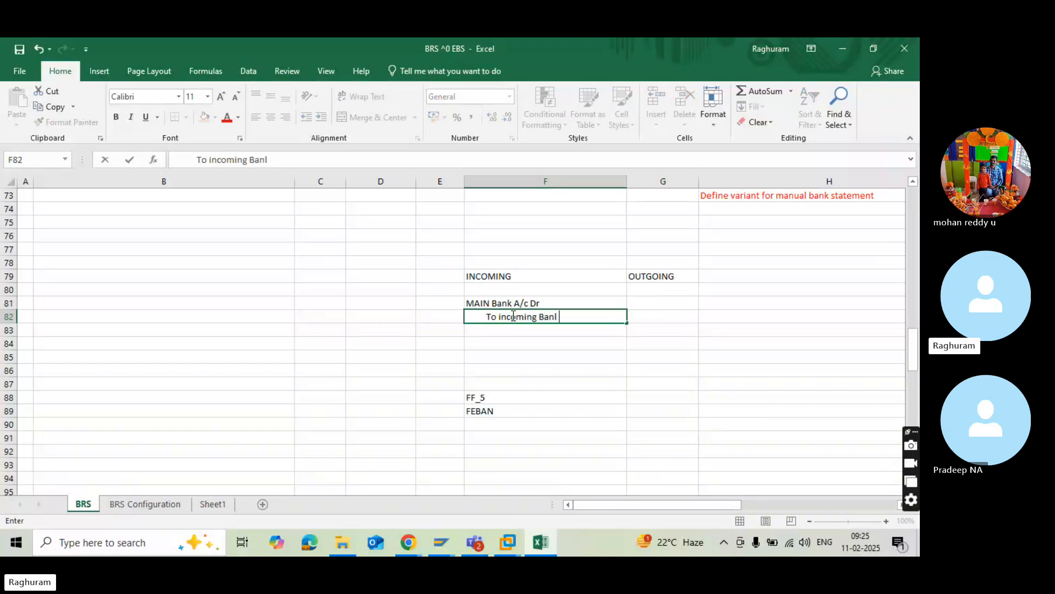
pyautogui.write('A/c')
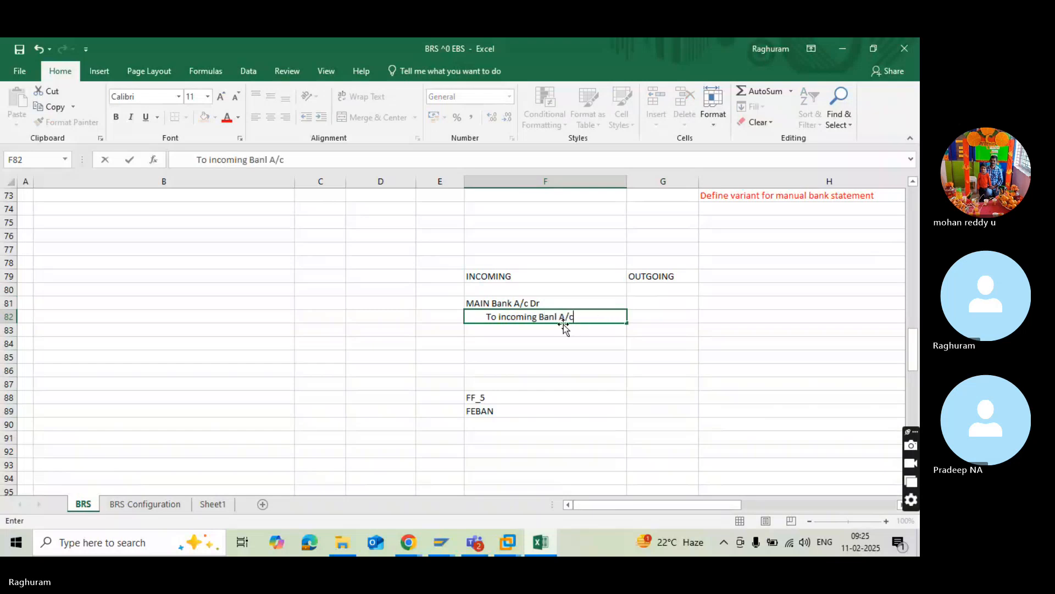
pyautogui.click(559, 317)
pyautogui.press('BackSpace')
pyautogui.write('k')
# Enter the outgoing debit line "Outgoing Bank A/c Dr" in G81.
pyautogui.click(678, 303)
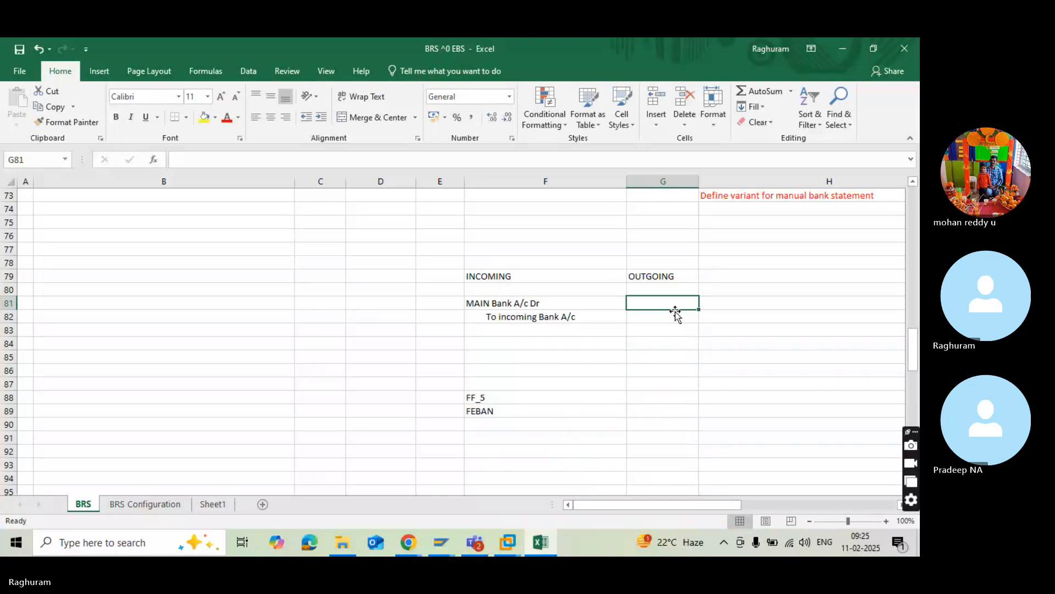
pyautogui.write('Outgo')
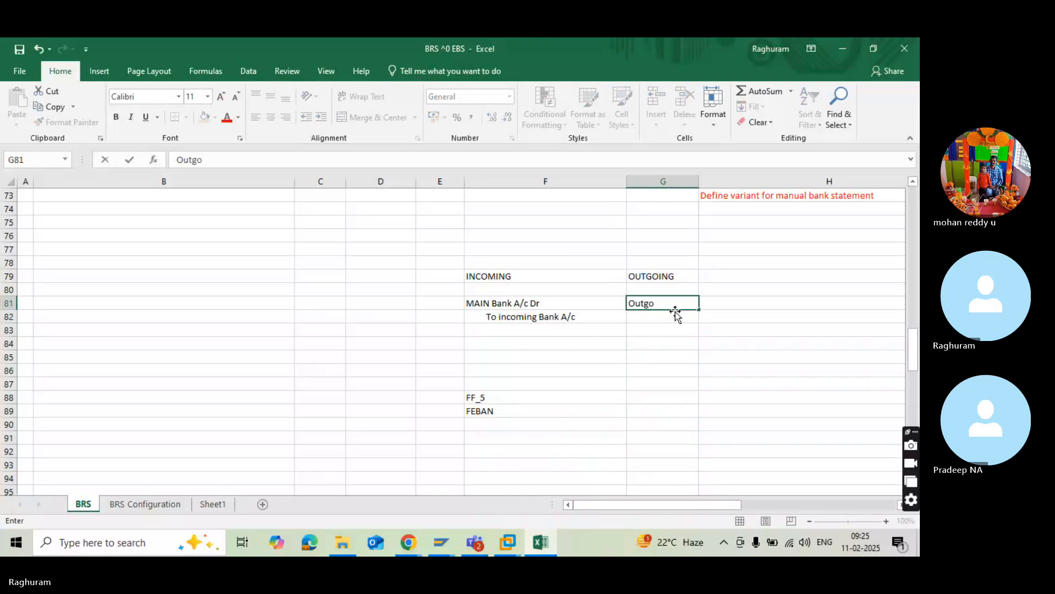
pyautogui.write('ing Bank A/c Dr')
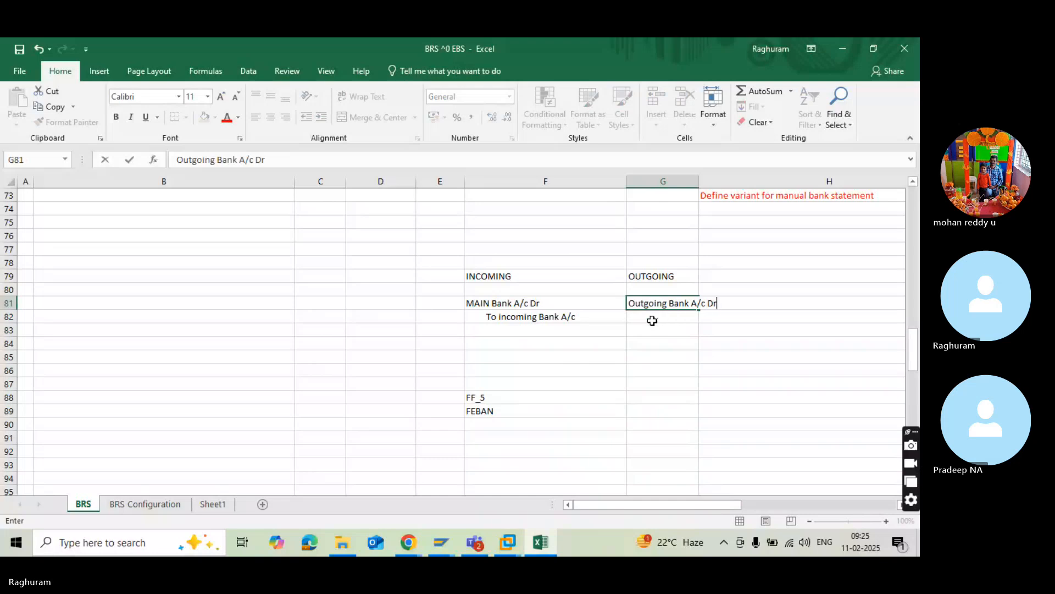
# Enter the indented outgoing credit line "To main Bank A/c" in G82.
pyautogui.doubleClick(652, 321)
pyautogui.scroll(7, 659, 305)
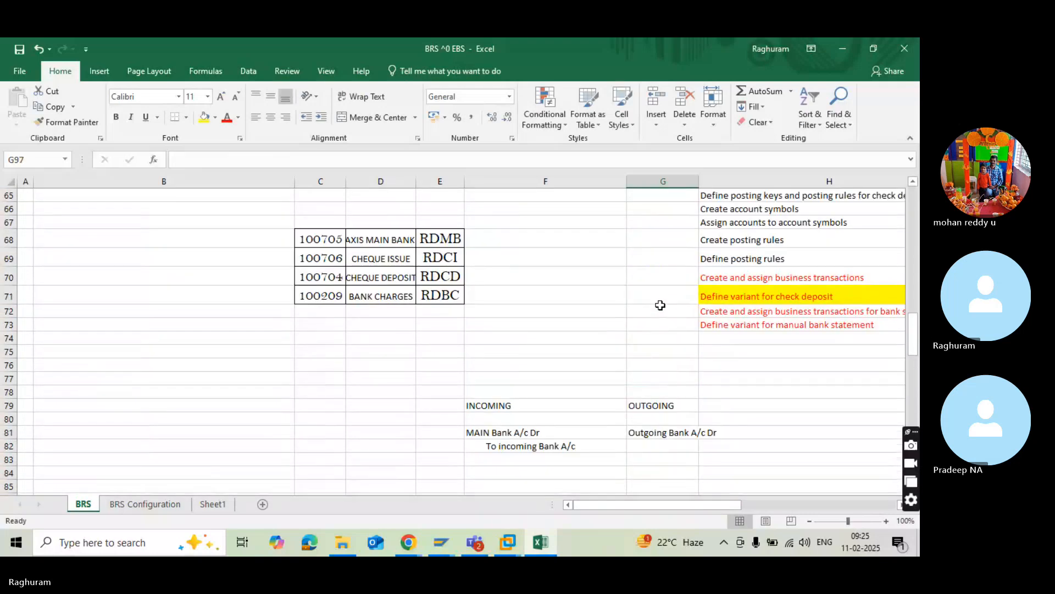
pyautogui.doubleClick(667, 444)
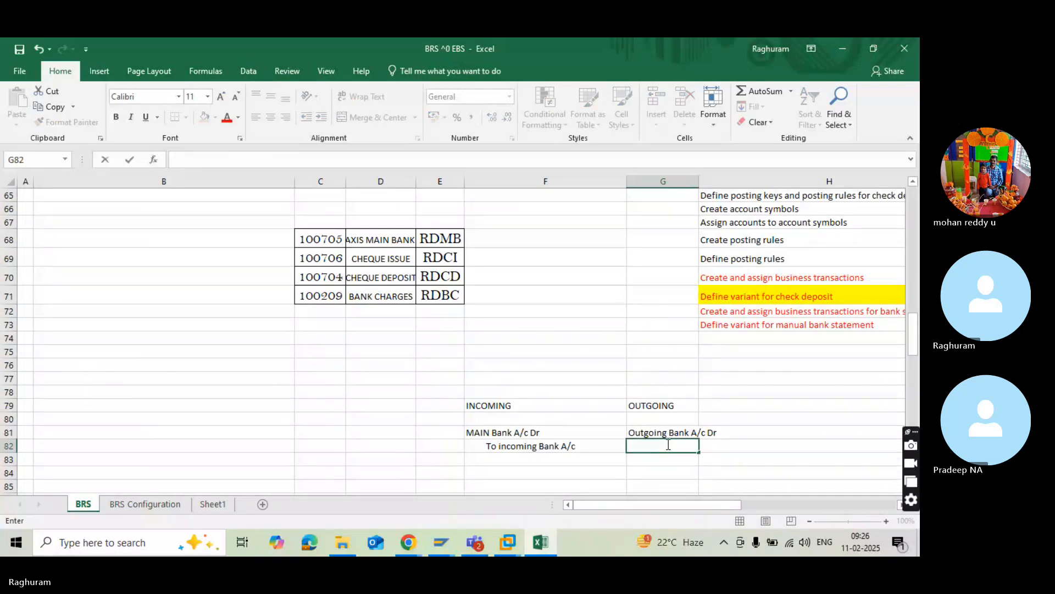
pyautogui.write('To m')
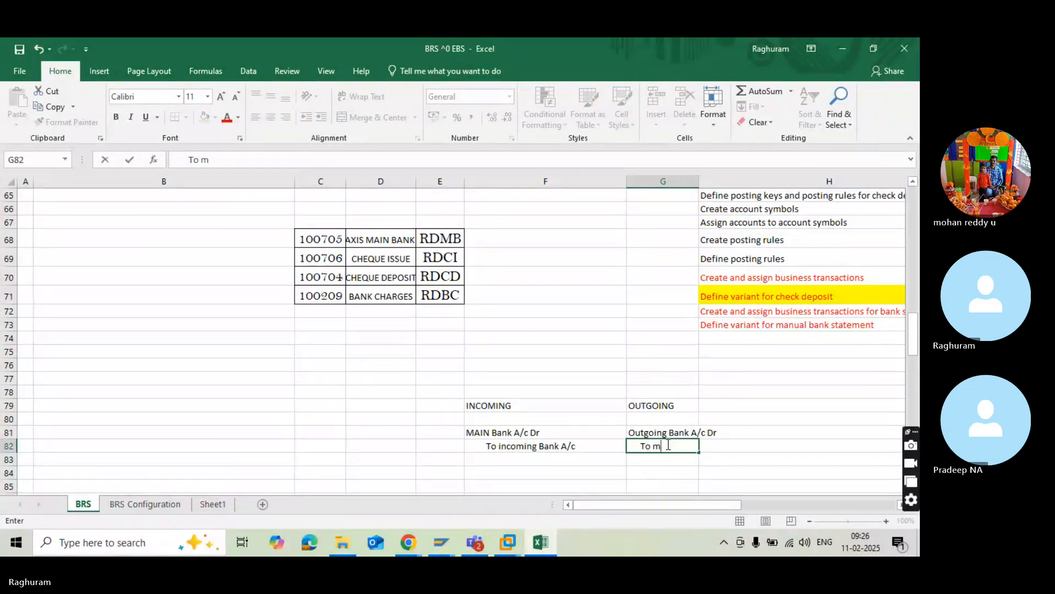
pyautogui.write('ain Bank A/c')
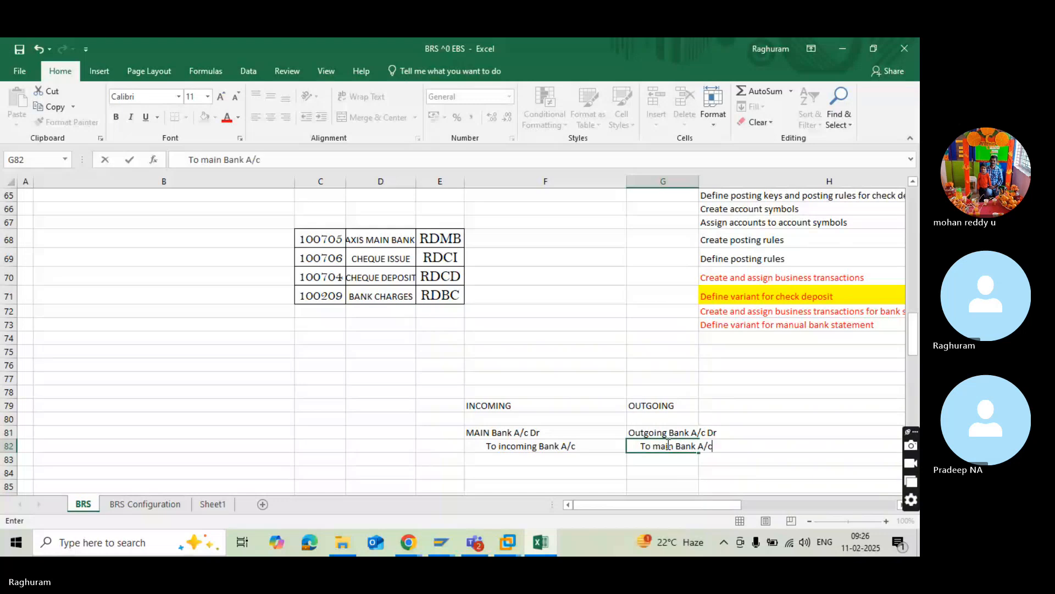
# Review the incoming and outgoing journal entries in F79:G82, comparing which side the main bank account is on.
pyautogui.click(558, 431)
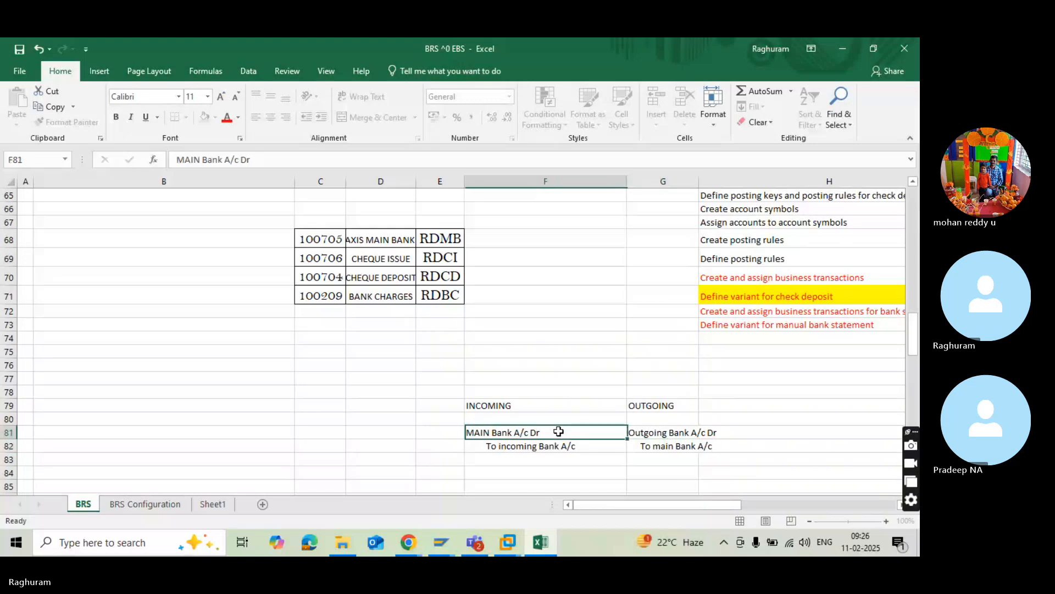
pyautogui.click(546, 406)
pyautogui.scroll(-1, 547, 405)
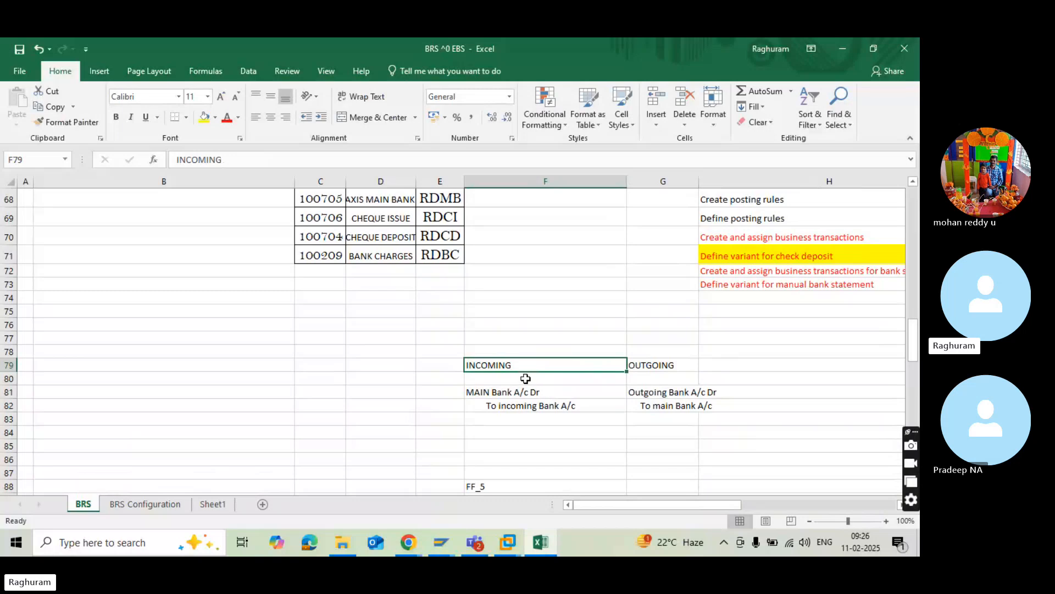
pyautogui.click(454, 368)
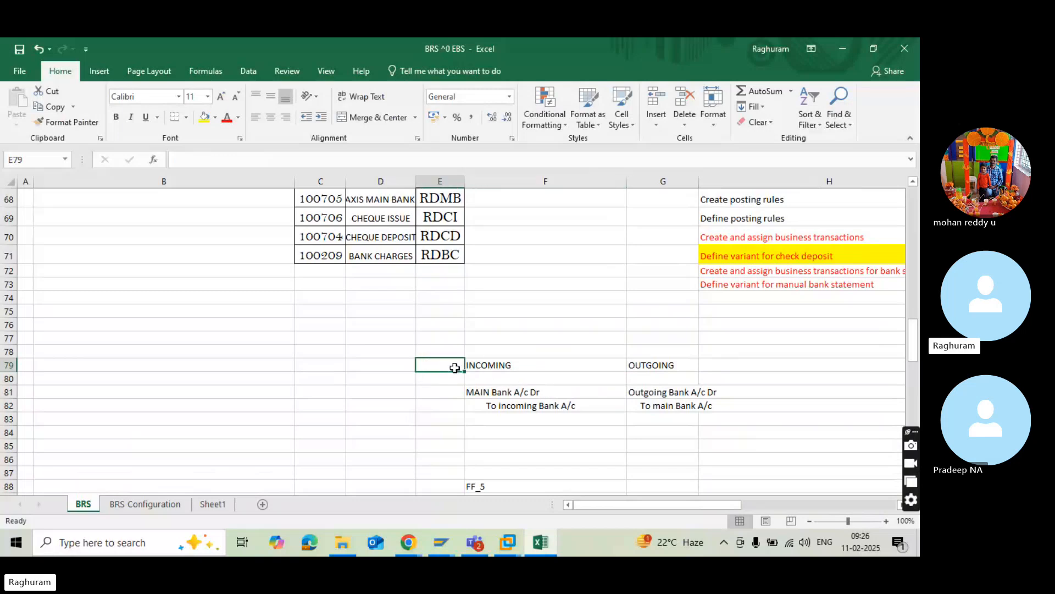
pyautogui.click(521, 393)
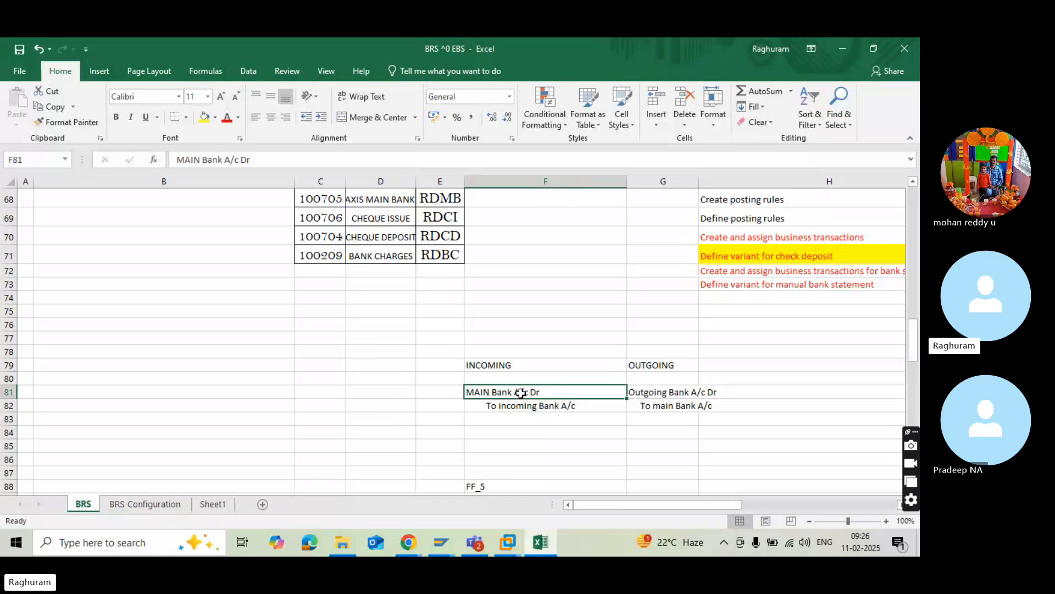
pyautogui.click(456, 392)
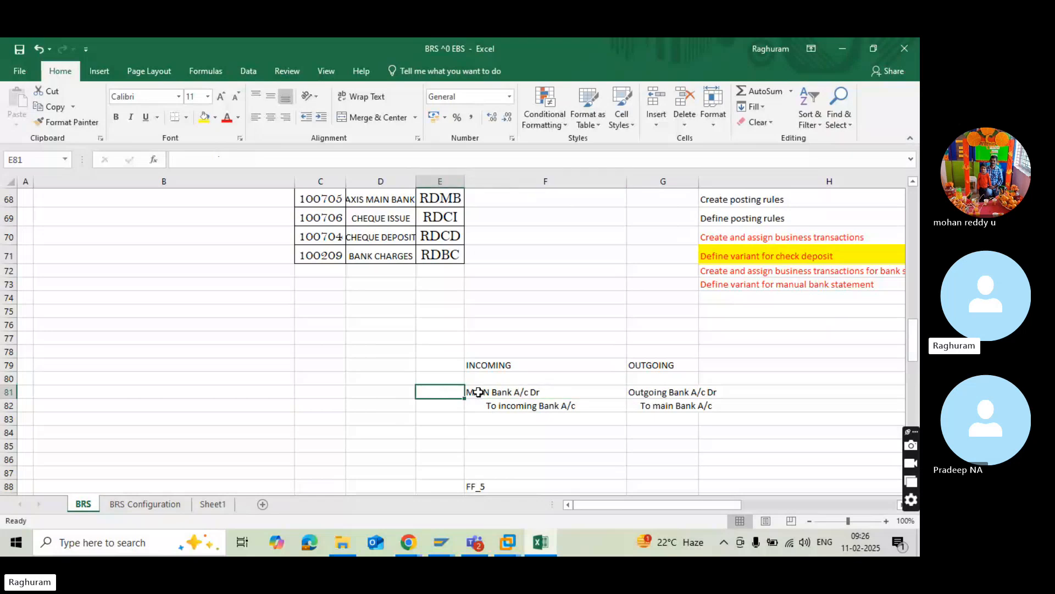
pyautogui.click(478, 391)
pyautogui.click(451, 392)
pyautogui.click(483, 389)
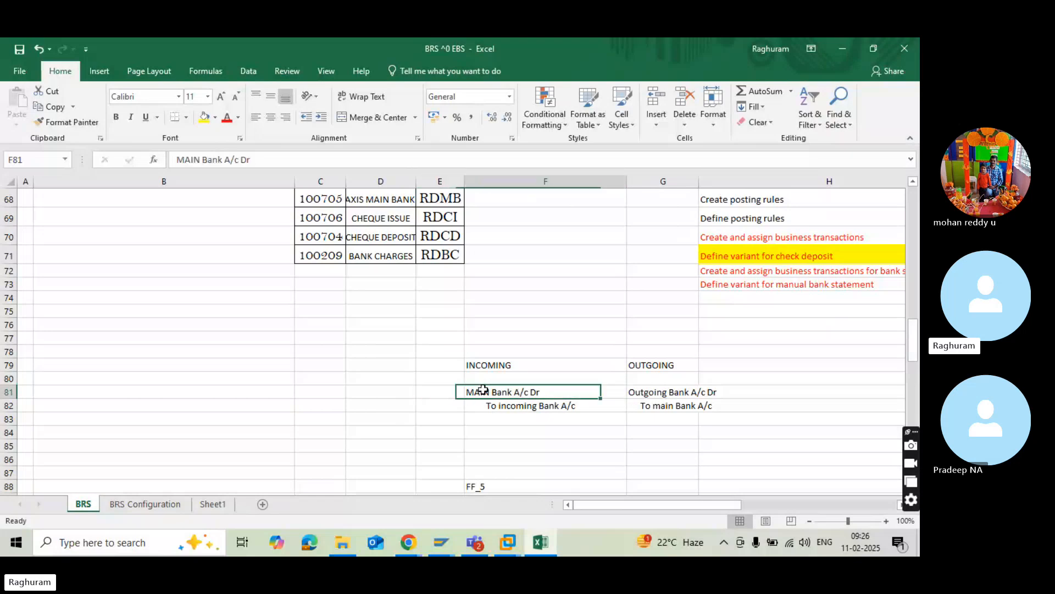
pyautogui.click(636, 367)
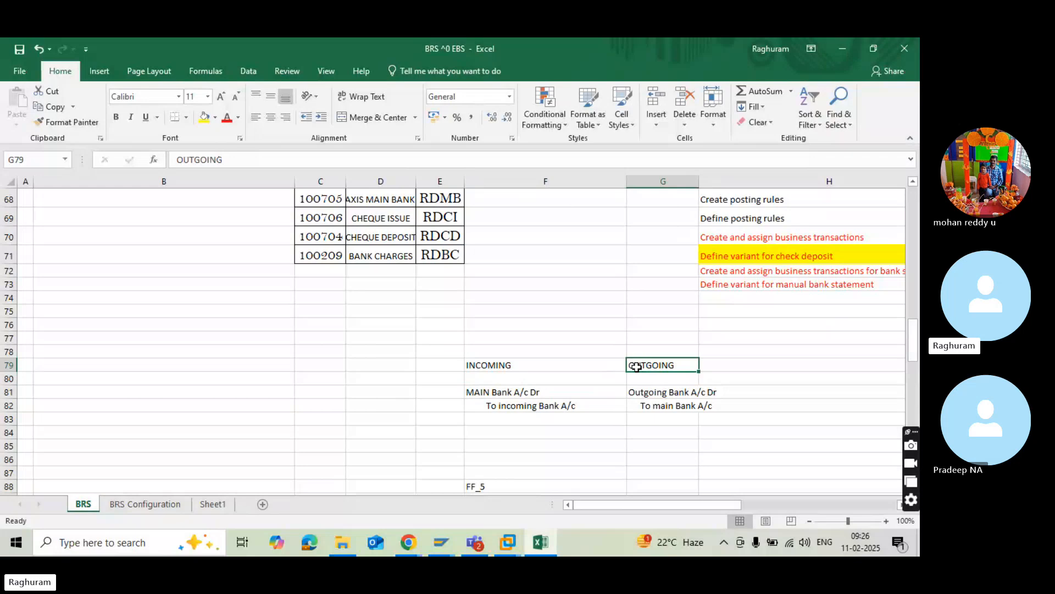
pyautogui.click(655, 409)
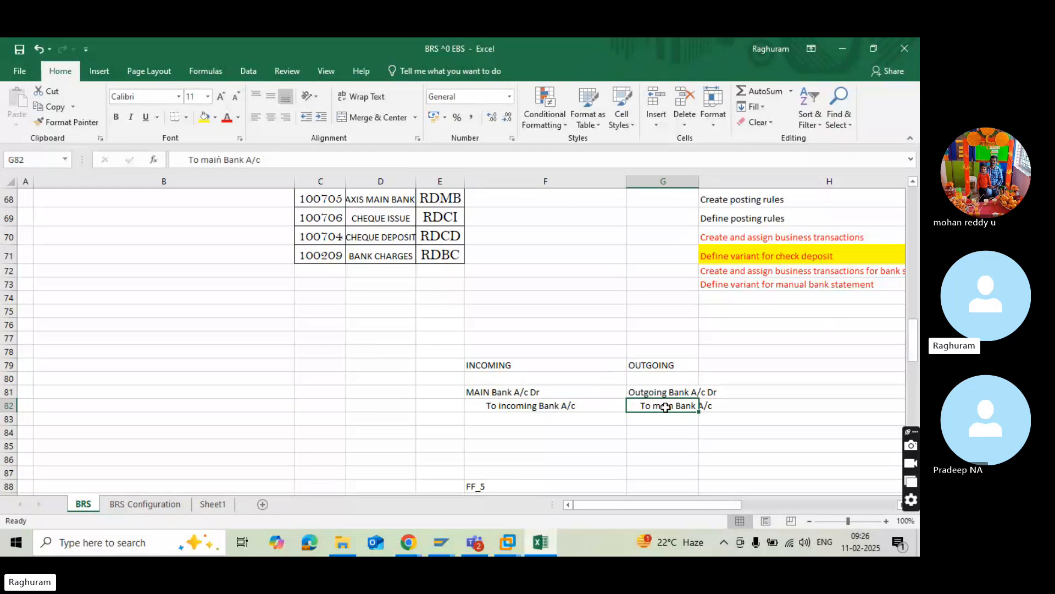
# Switch to SAP and examine the posting type options for rule ABP3, highlighting Clear debit G/L acct.
pyautogui.hotkey('alt', 'Tab')
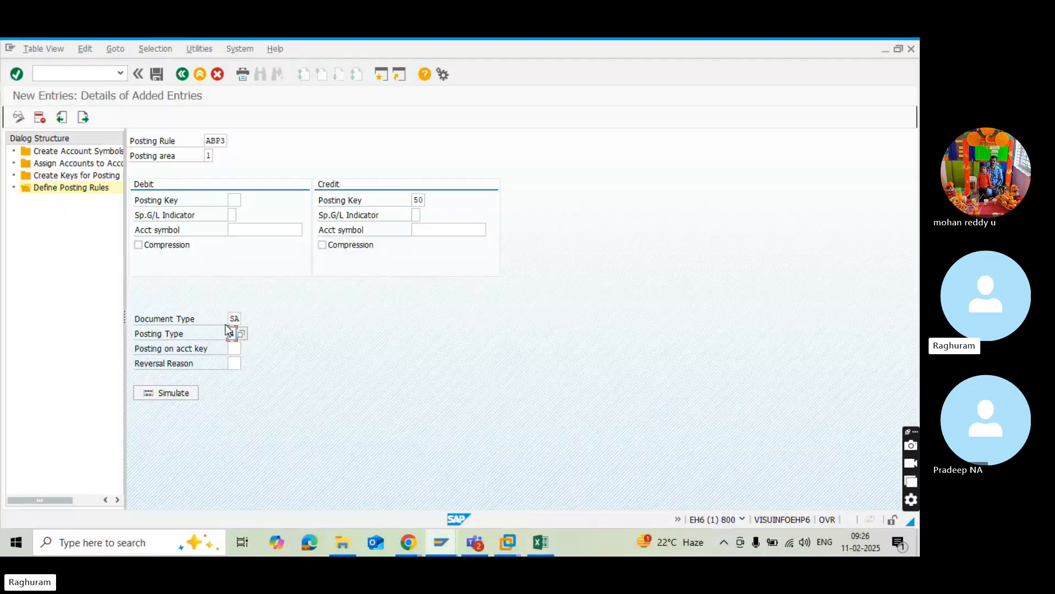
pyautogui.click(242, 335)
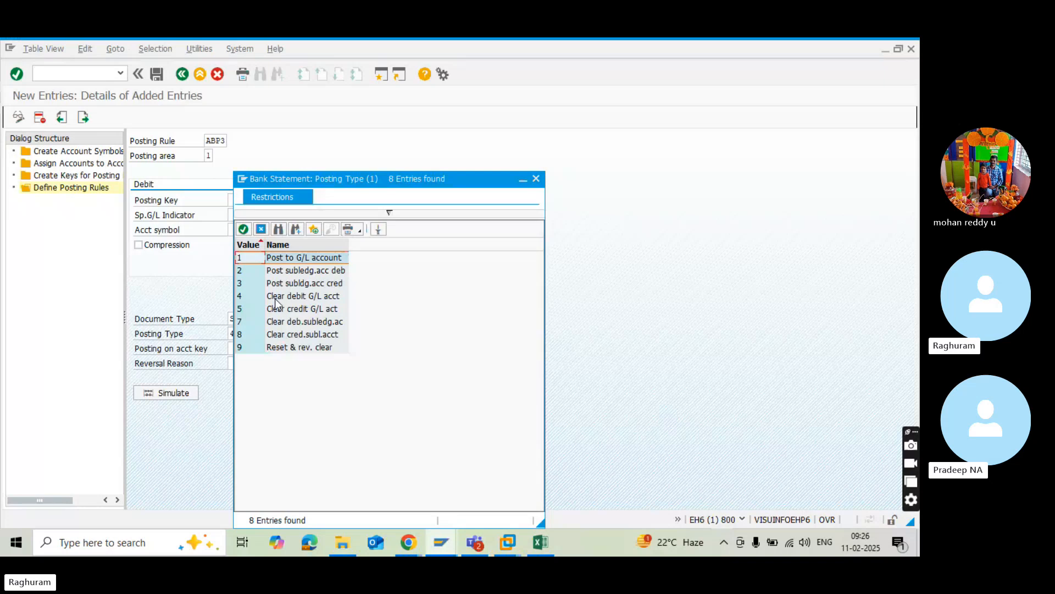
pyautogui.click(277, 299)
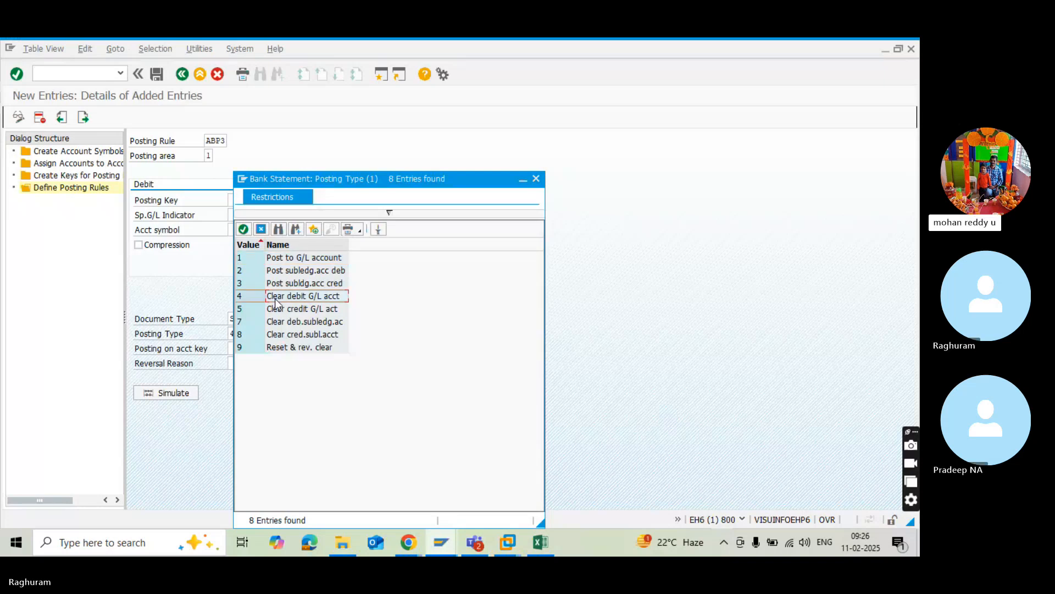
# Switch to the Excel workbook and compare the debit and credit lines of the incoming and outgoing entries in F81:G82.
pyautogui.hotkey('alt', 'Tab')
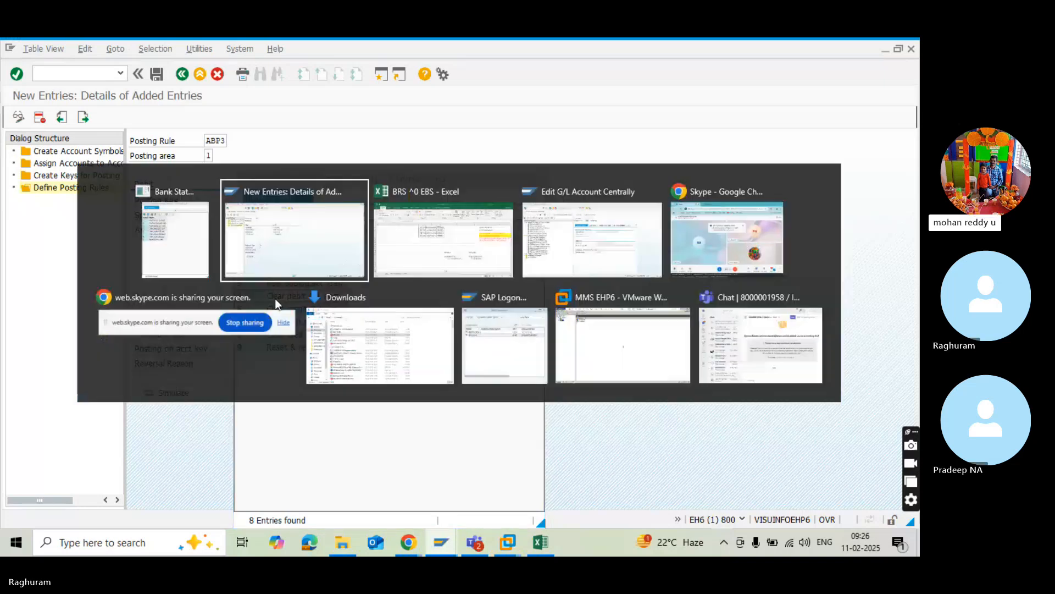
pyautogui.hotkey('alt', 'Tab')
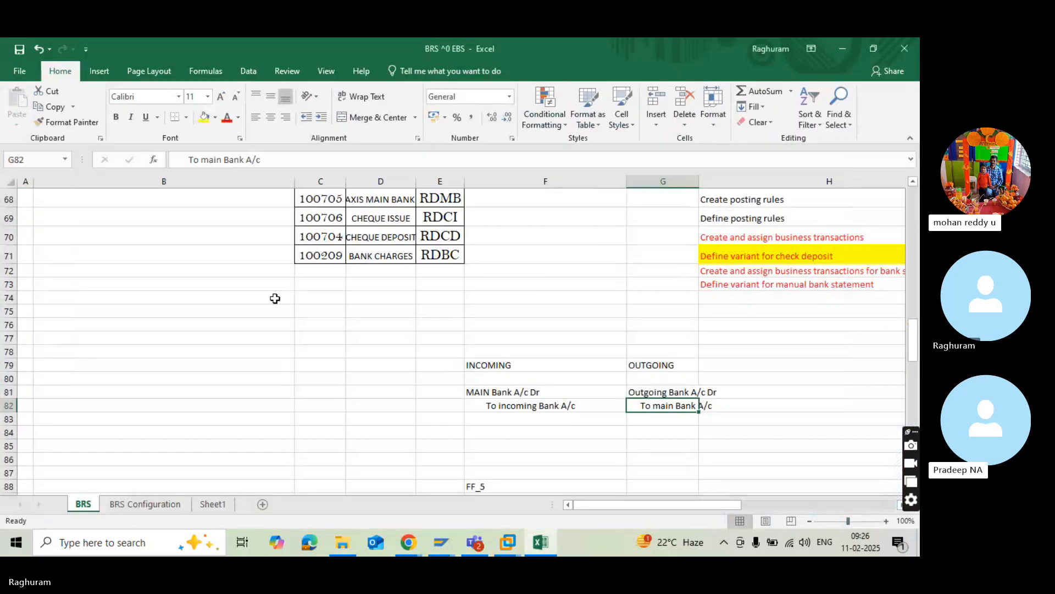
pyautogui.click(515, 406)
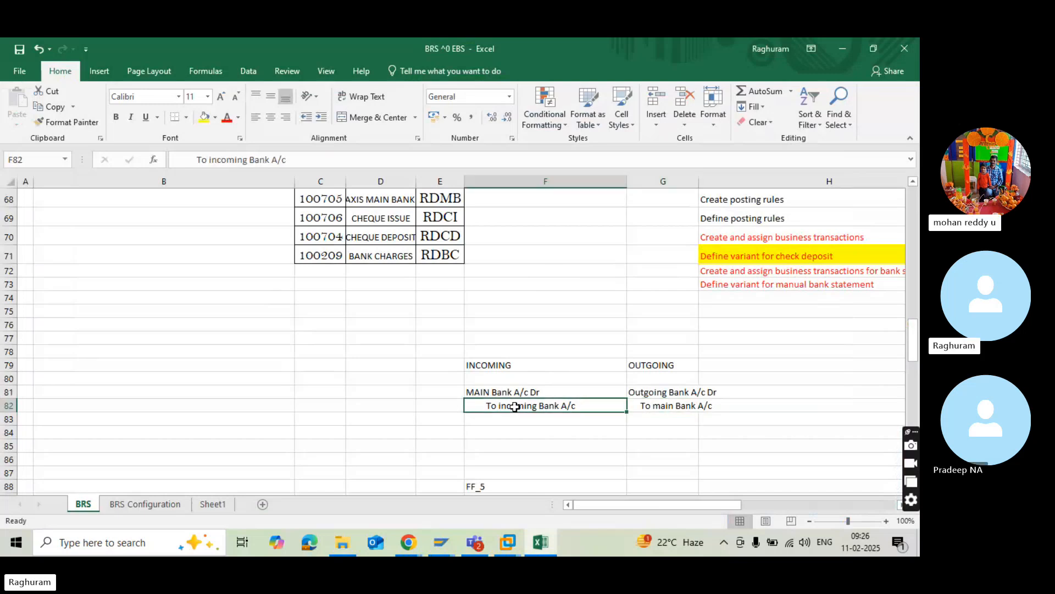
pyautogui.click(480, 393)
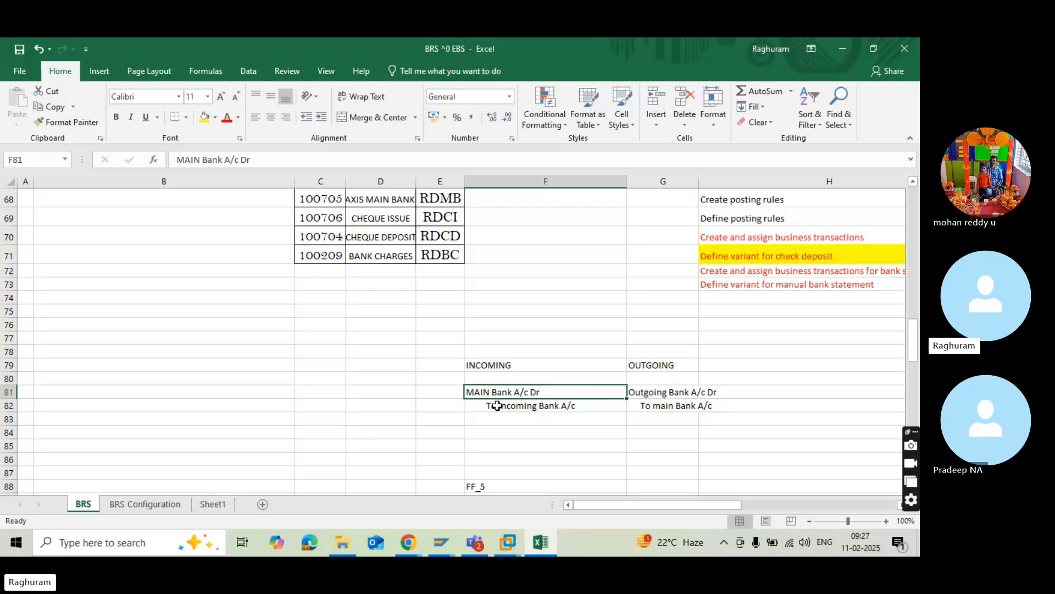
pyautogui.click(497, 406)
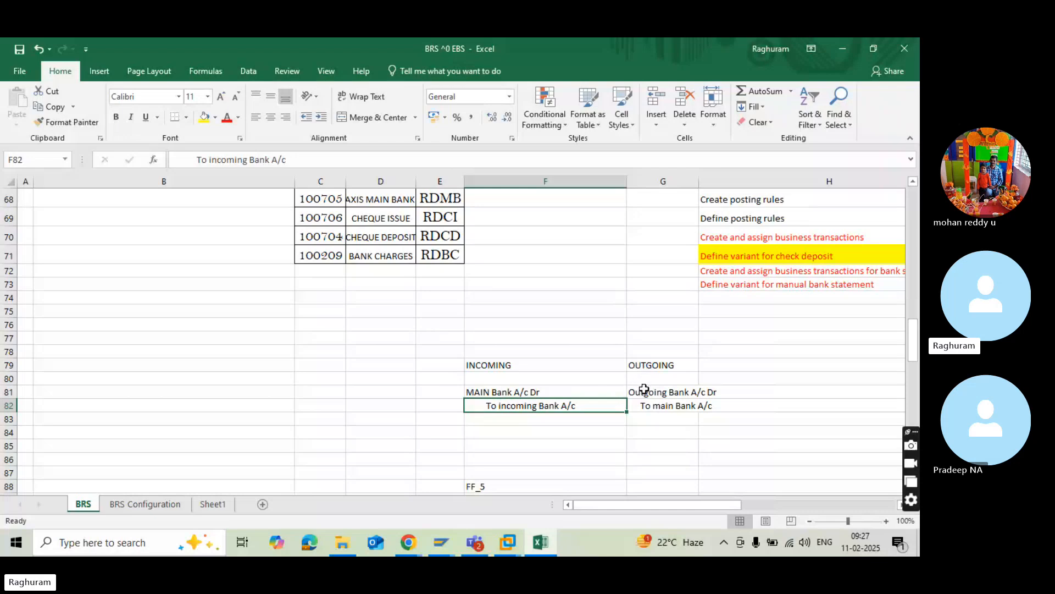
pyautogui.click(645, 394)
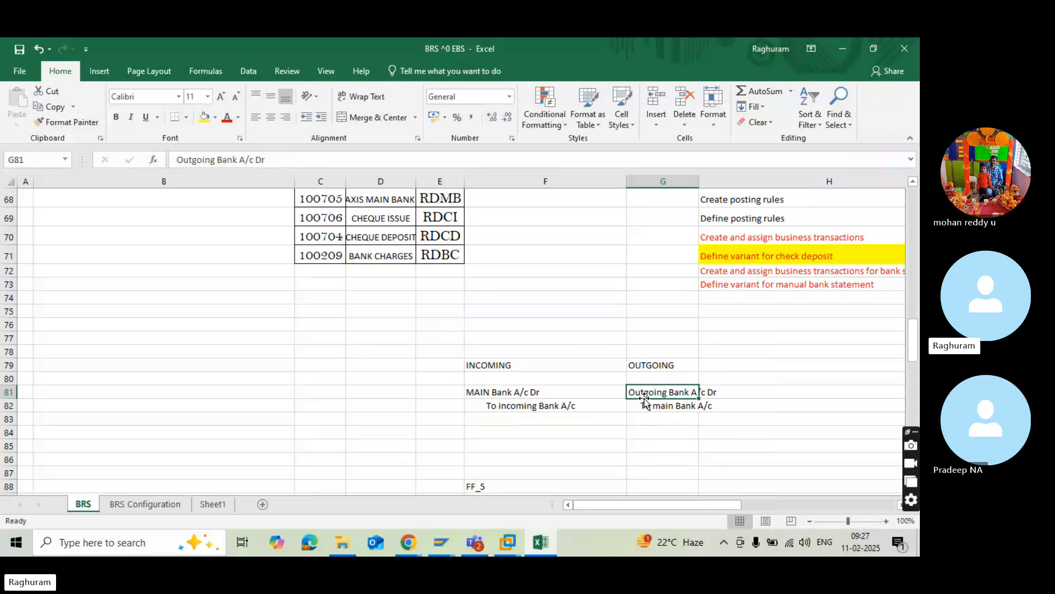
# Switch to SAP and choose posting type 4, Clear debit G/L acct, for posting rule ABP3.
pyautogui.hotkey('alt', 'Tab')
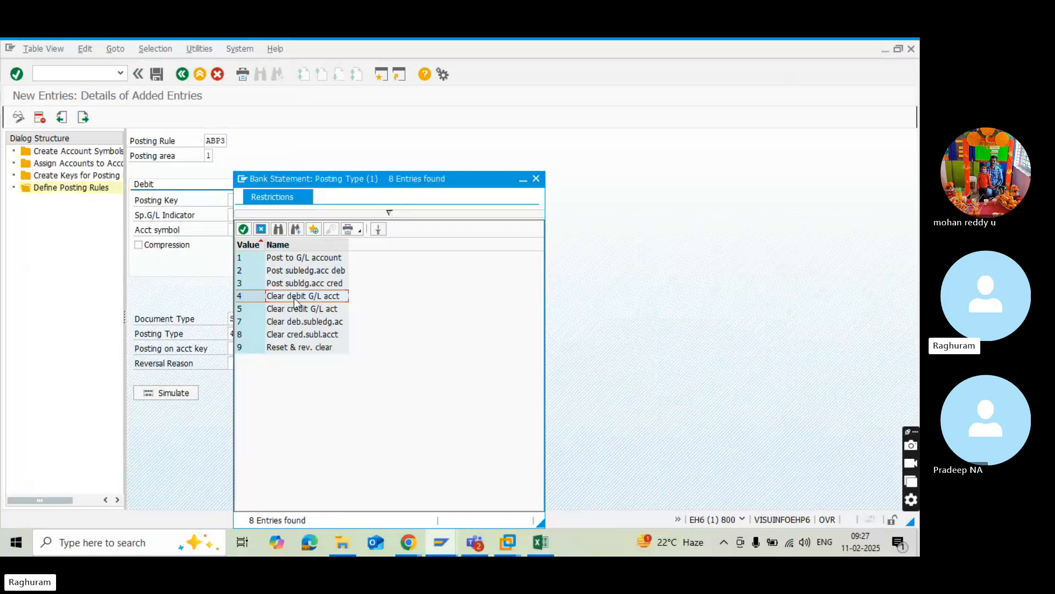
pyautogui.click(294, 298)
# Switch to the Excel workbook and bold the INCOMING and OUTGOING headings in F79 and G79.
pyautogui.hotkey('alt', 'Tab')
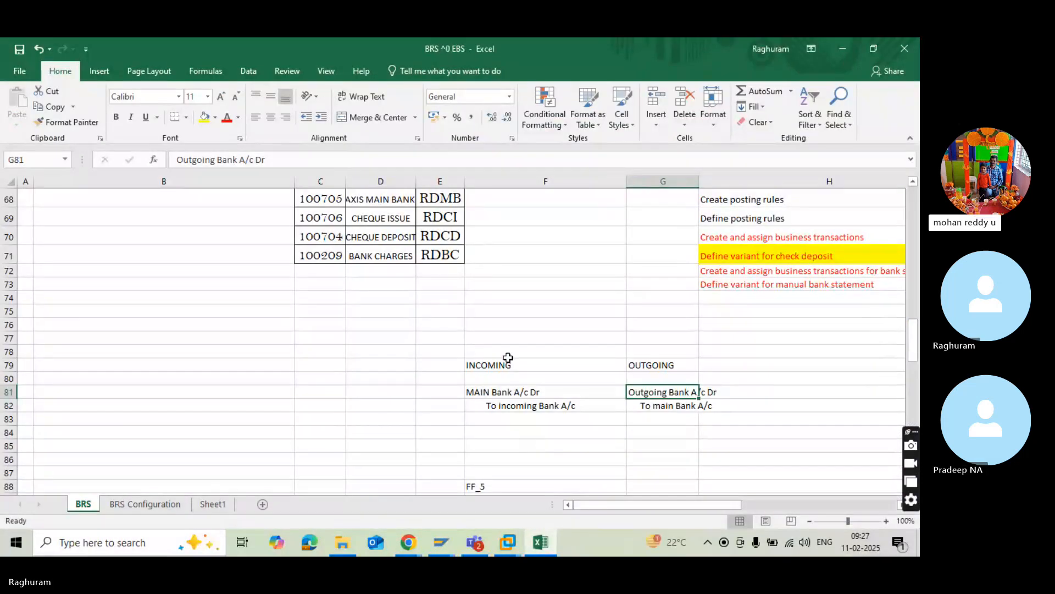
pyautogui.click(508, 358)
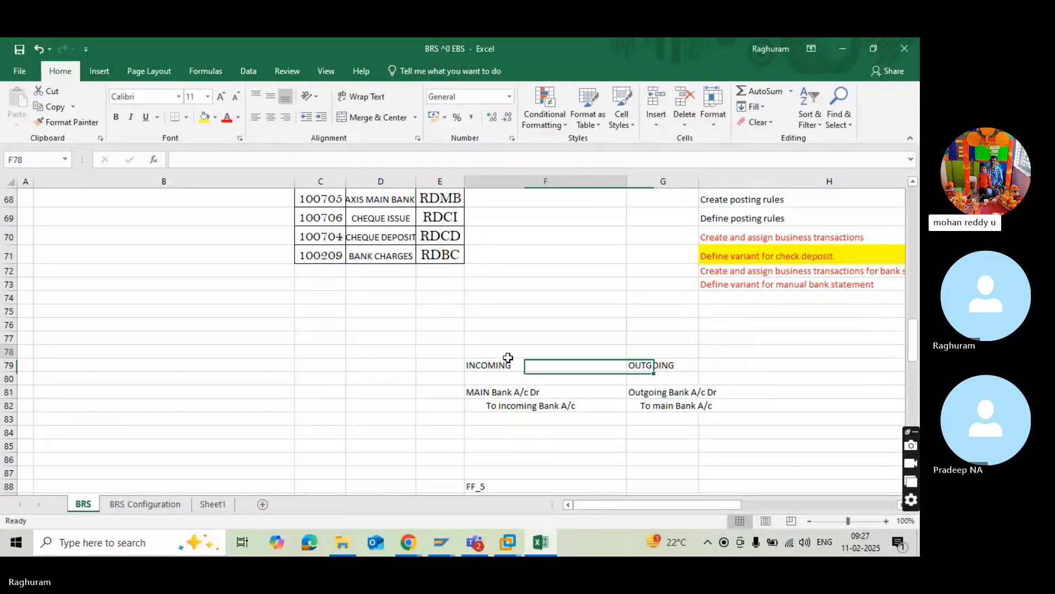
pyautogui.click(502, 368)
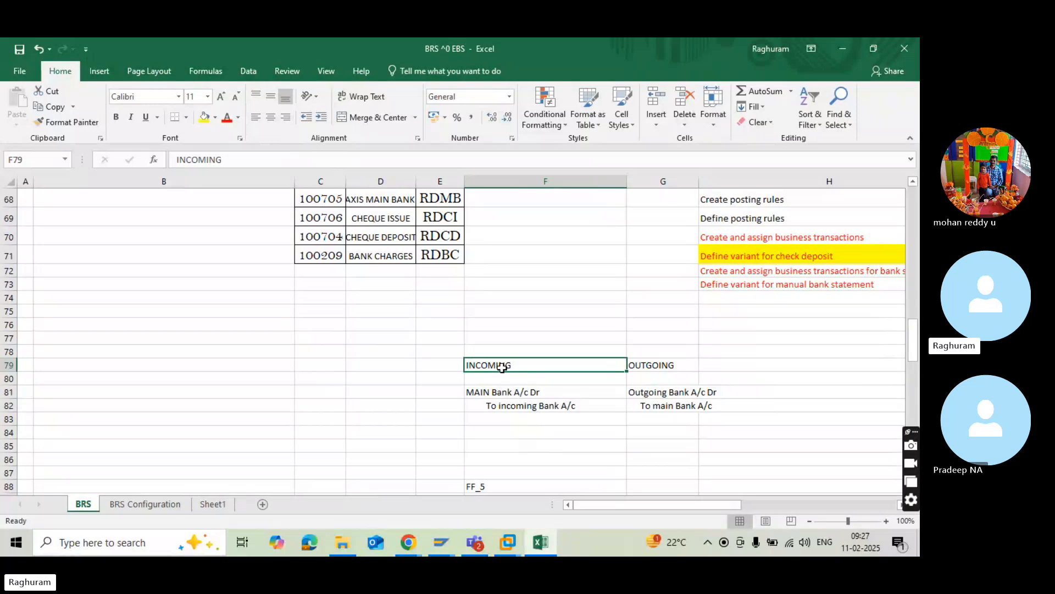
pyautogui.hotkey('ctrl', 'b')
pyautogui.click(651, 366)
pyautogui.hotkey('ctrl', 'b')
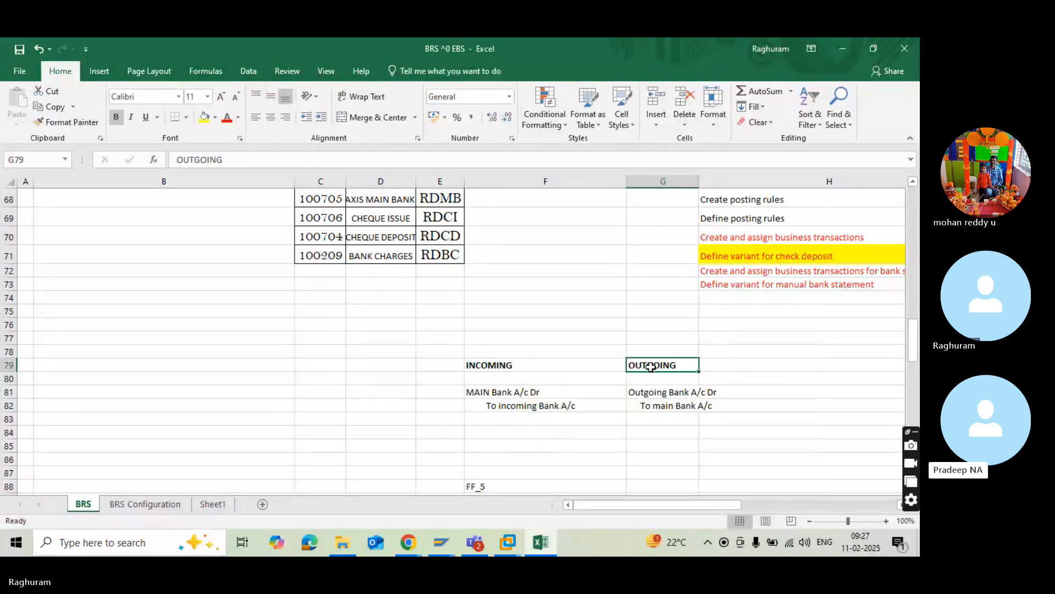
# Enter the label "Customer/Debtor" in F78 above the INCOMING heading.
pyautogui.click(511, 379)
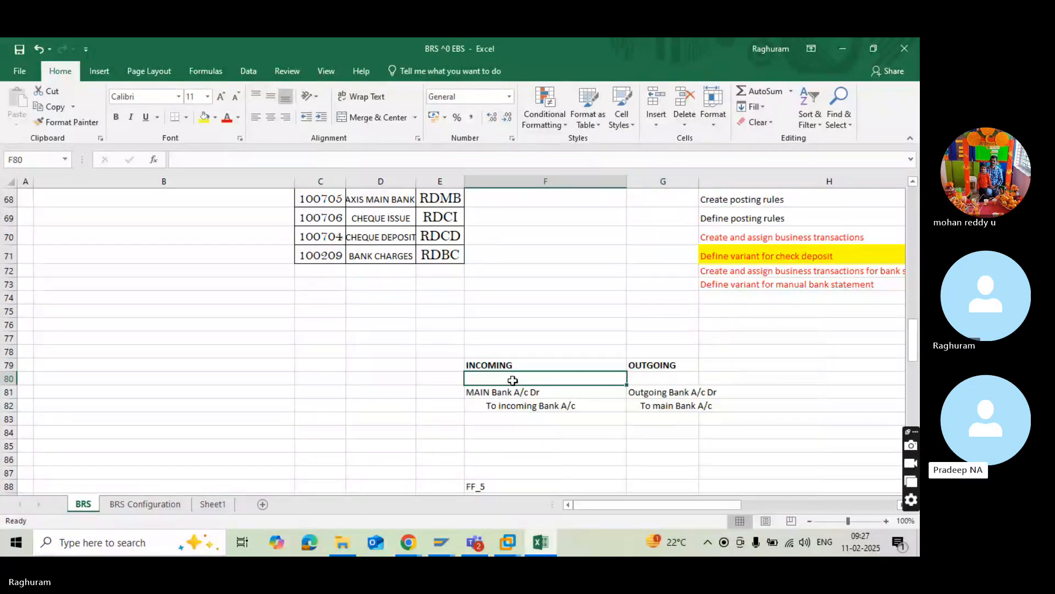
pyautogui.click(463, 365)
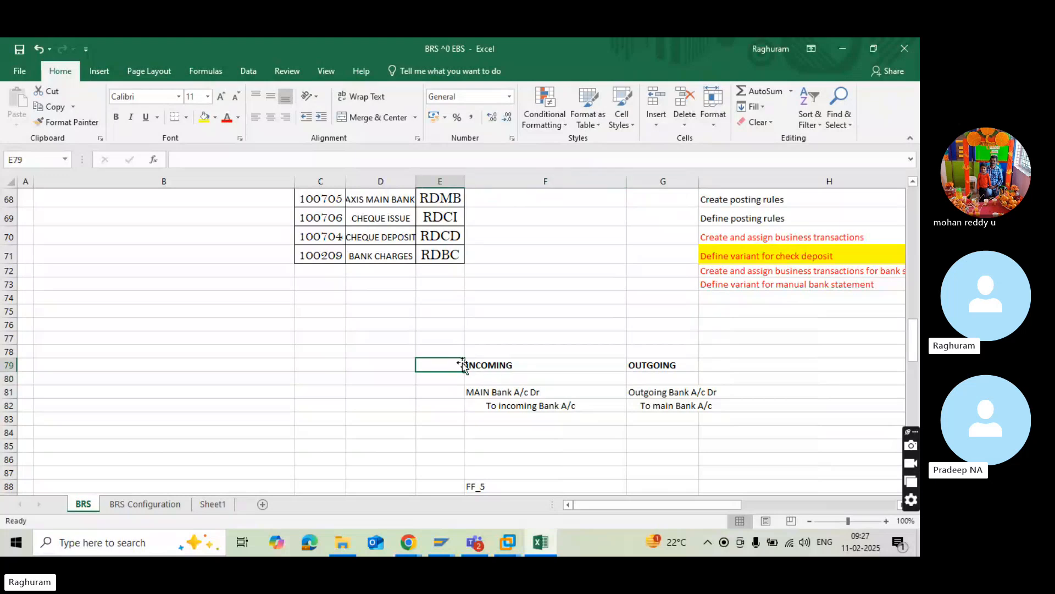
pyautogui.click(471, 365)
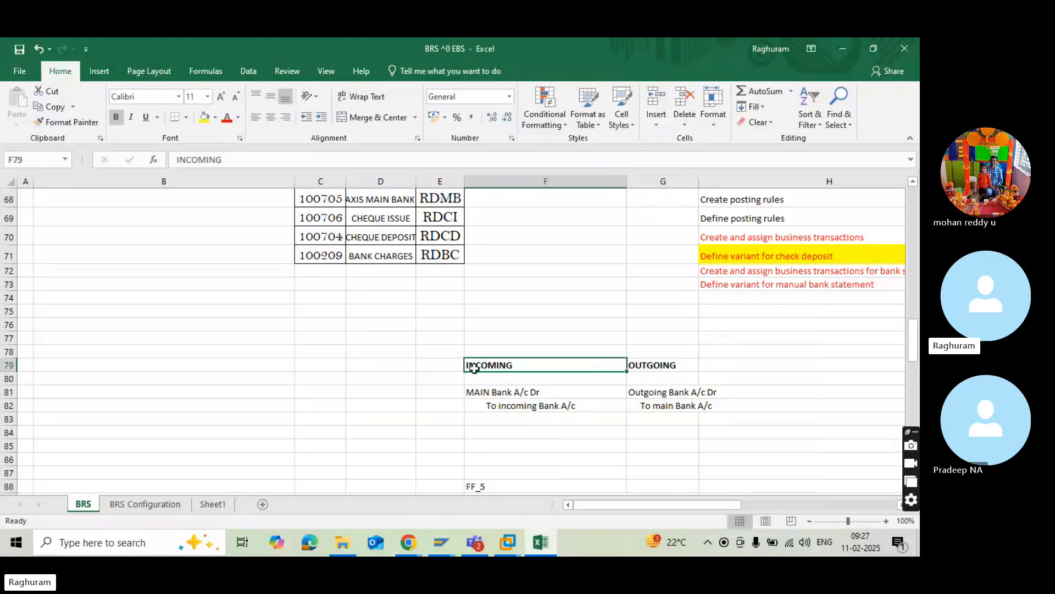
pyautogui.click(490, 348)
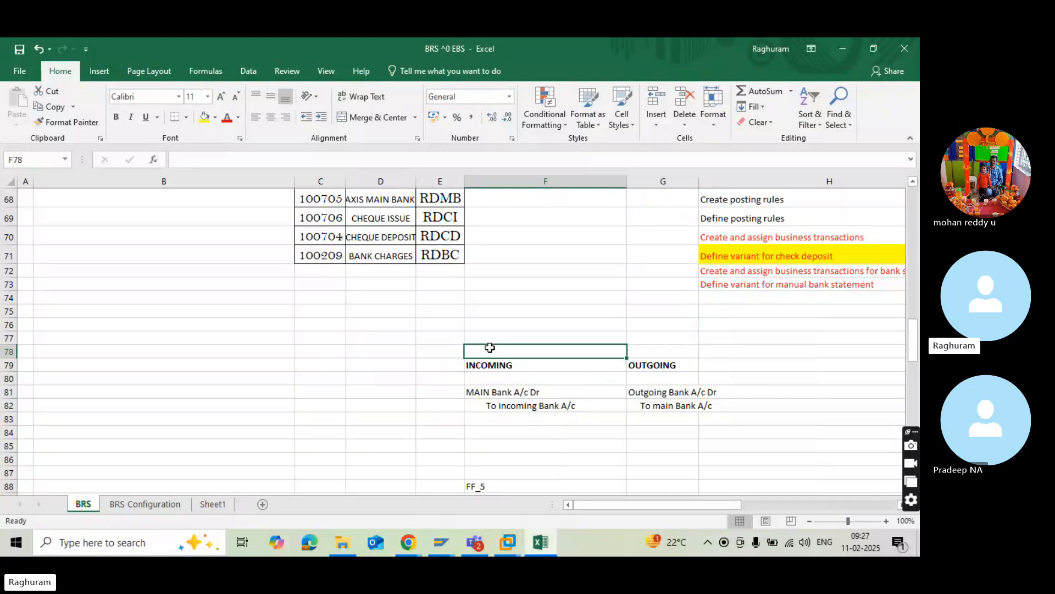
pyautogui.write('Cu')
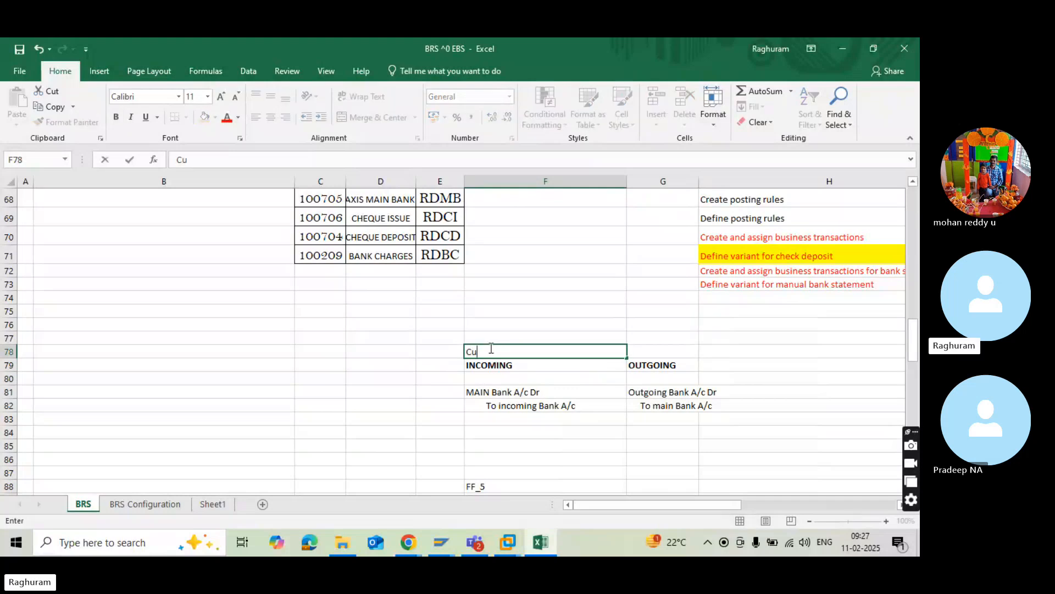
pyautogui.write('omer/Debtor')
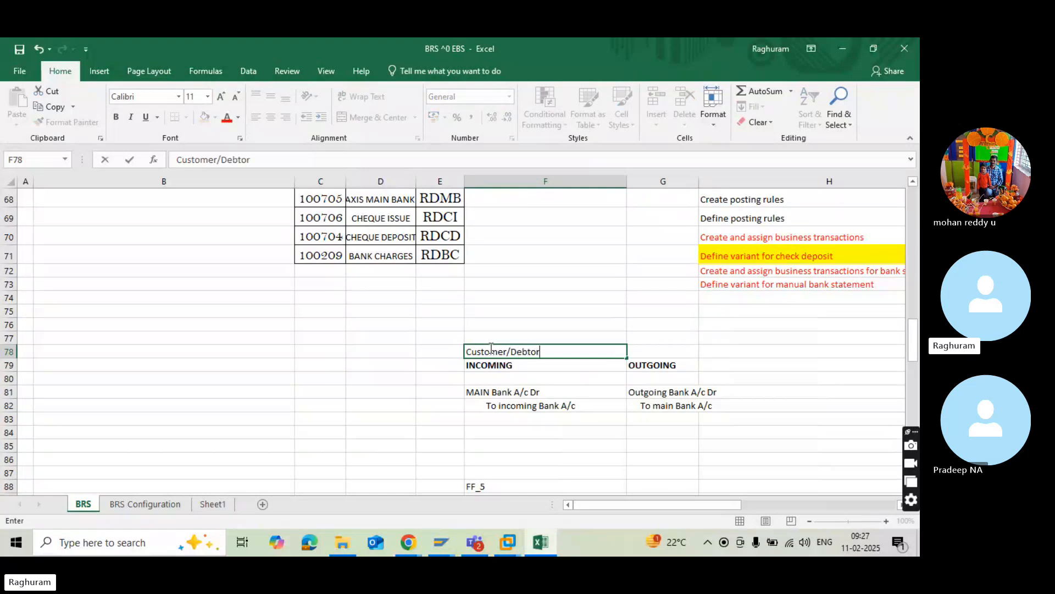
pyautogui.click(455, 402)
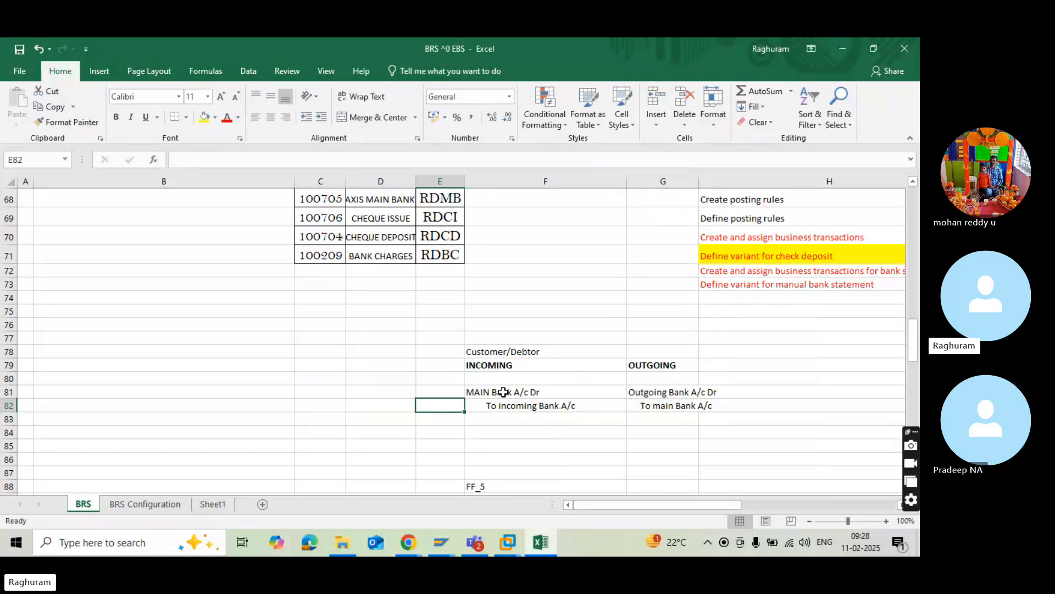
# Review the incoming bank credit line in F82 against the Customer/Debtor label in F78.
pyautogui.click(389, 403)
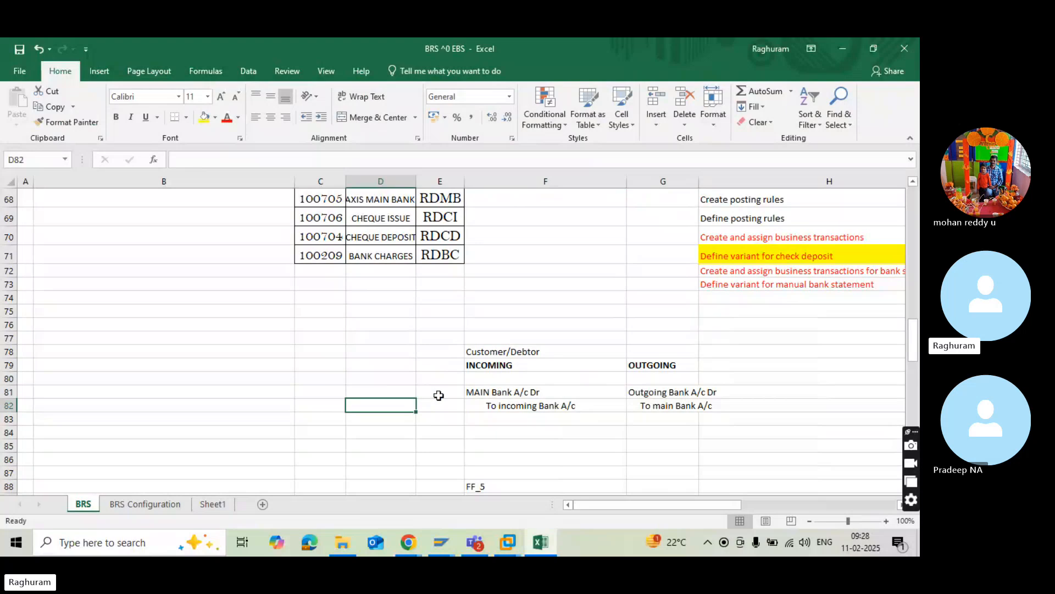
pyautogui.click(520, 404)
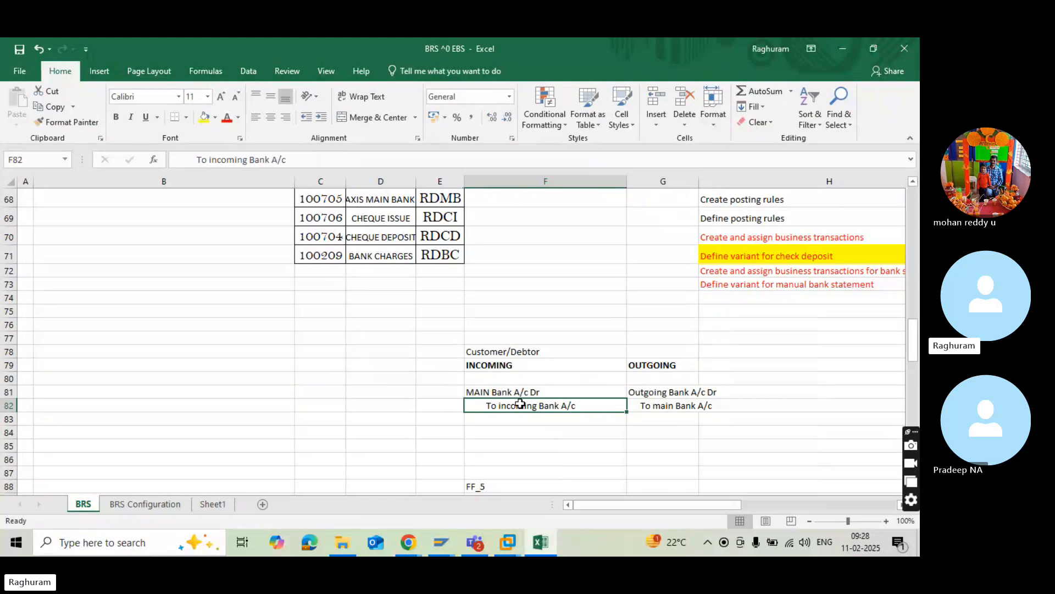
pyautogui.click(495, 355)
pyautogui.click(490, 374)
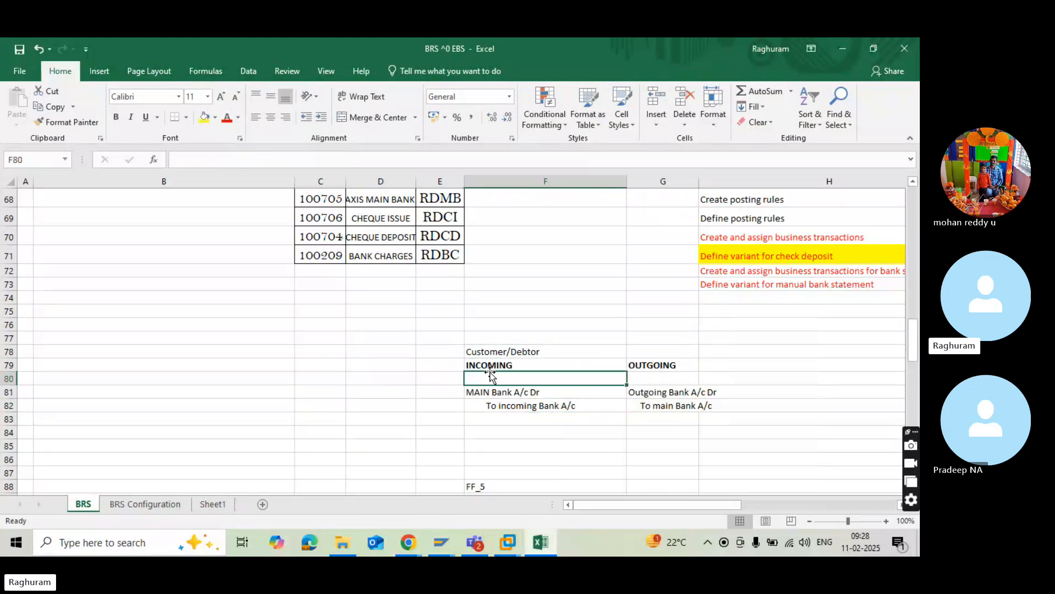
pyautogui.click(499, 416)
# Enter a "Sub Banks" list in column C: heading in C80, "Incoming Bank" in C81 and "Outgoing Bank." in C82.
pyautogui.click(408, 395)
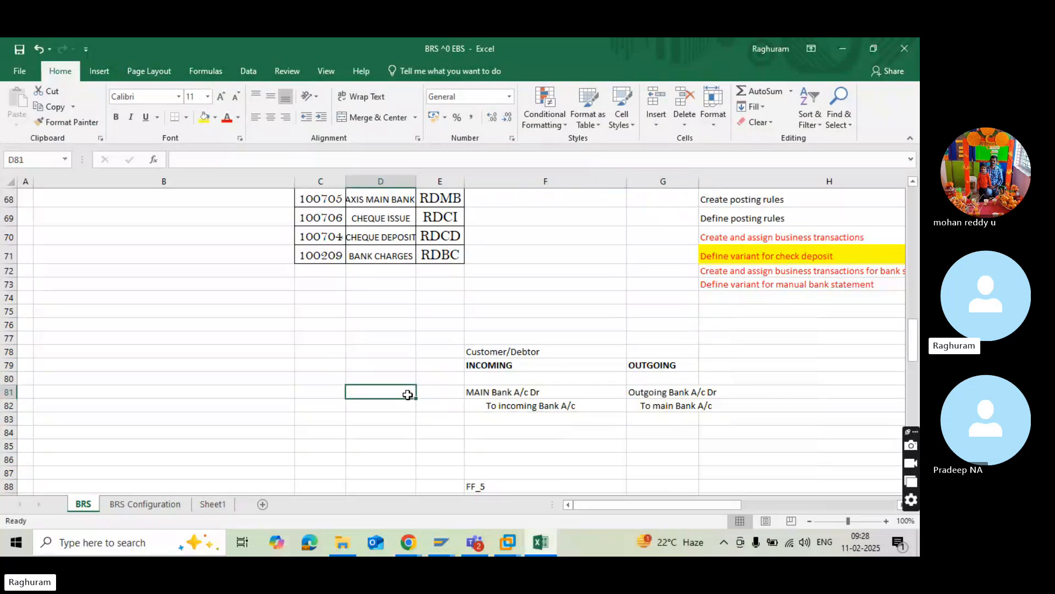
pyautogui.click(309, 384)
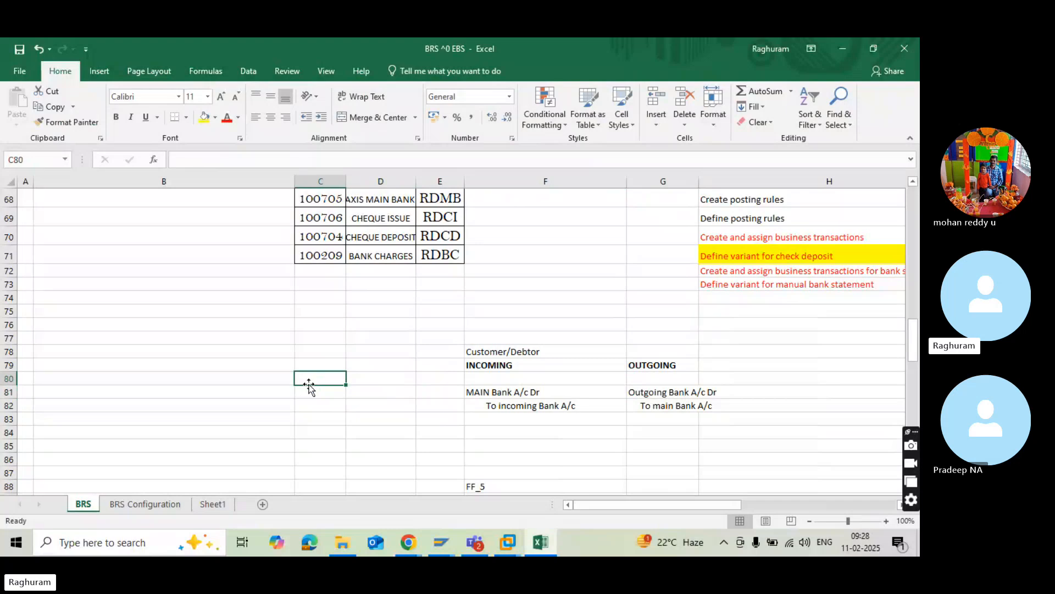
pyautogui.write('Sub Banks')
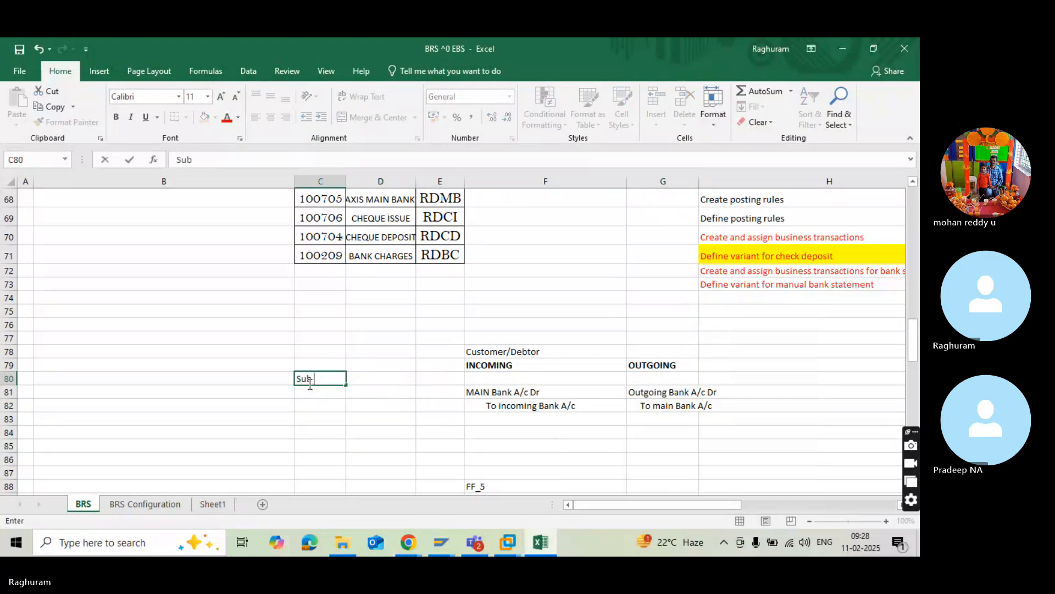
pyautogui.press('Return')
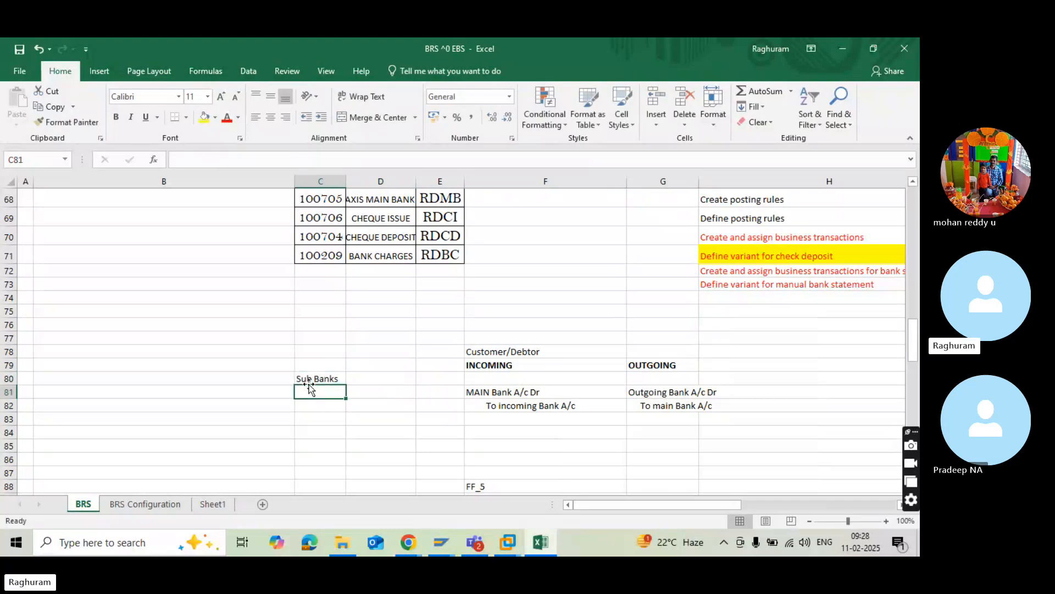
pyautogui.write('Incomi')
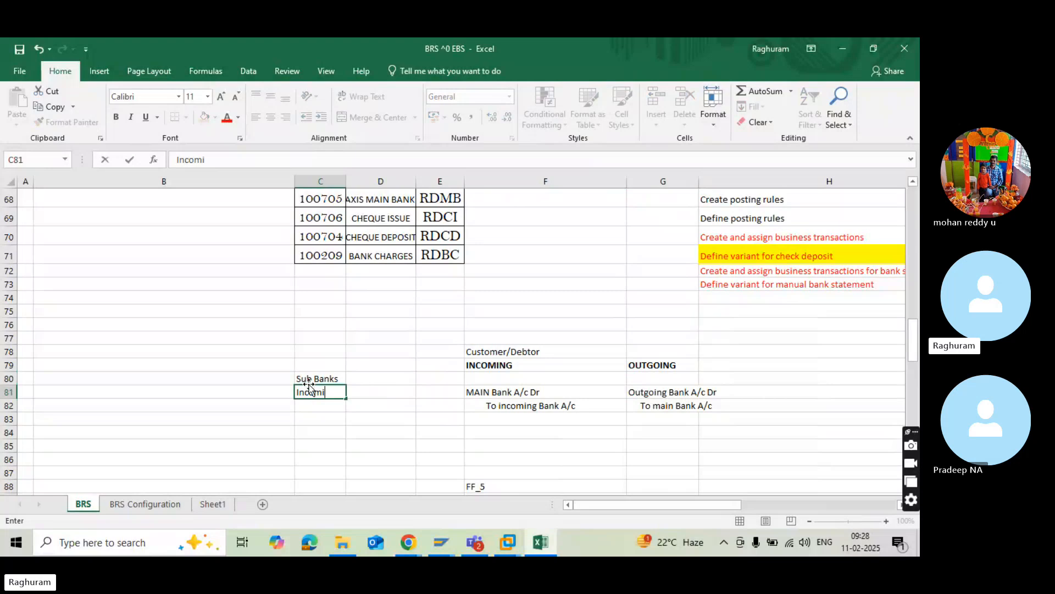
pyautogui.write('ng Bank')
pyautogui.press('Return')
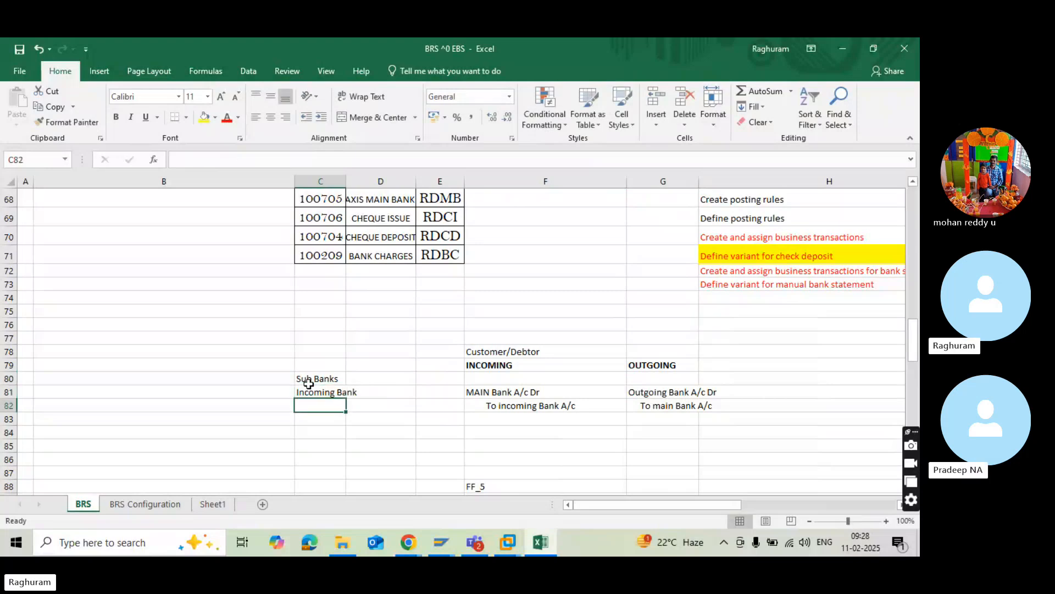
pyautogui.write('Outgoing')
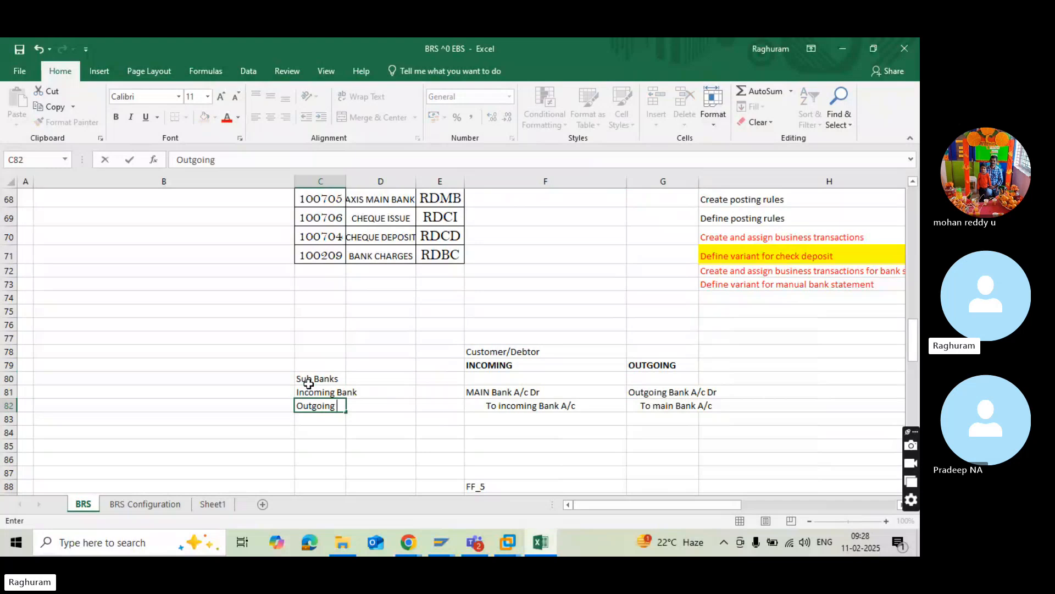
pyautogui.write(' Bank.')
# Review the incoming entry in F79:F82, checking its main bank debit and incoming bank credit.
pyautogui.click(520, 368)
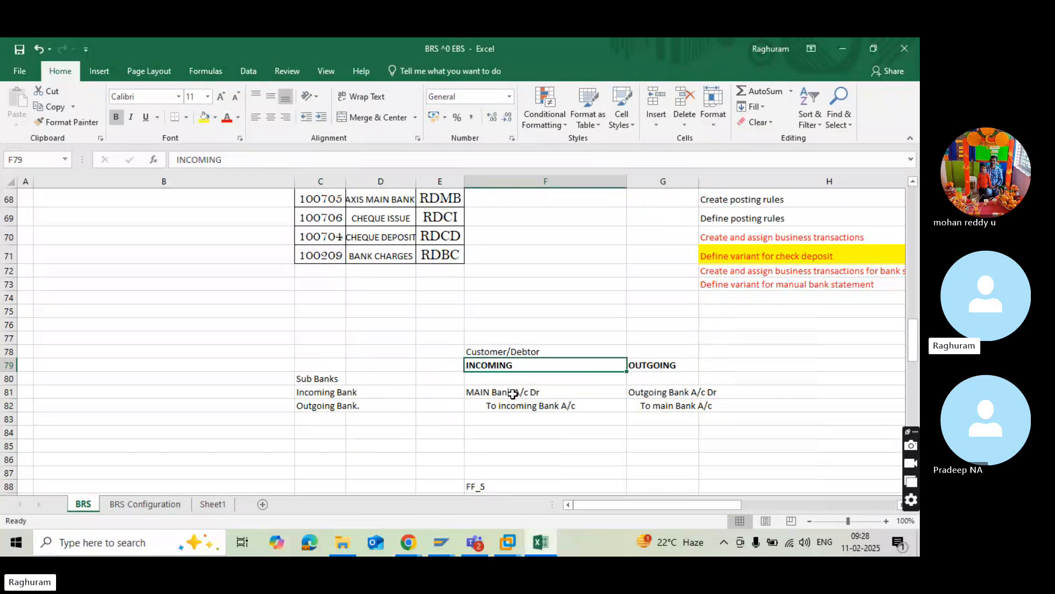
pyautogui.click(513, 394)
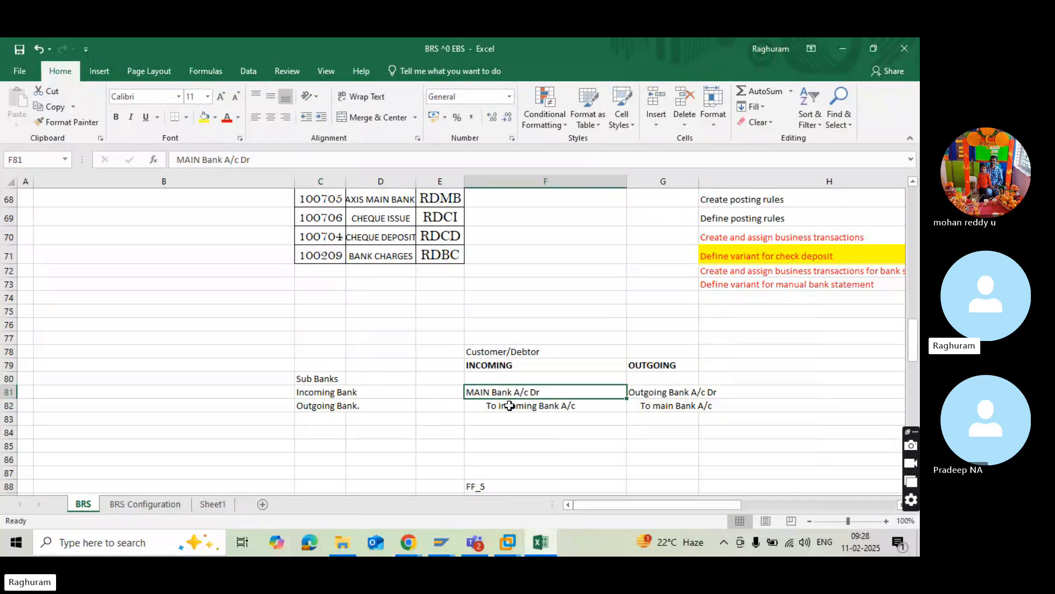
pyautogui.click(515, 409)
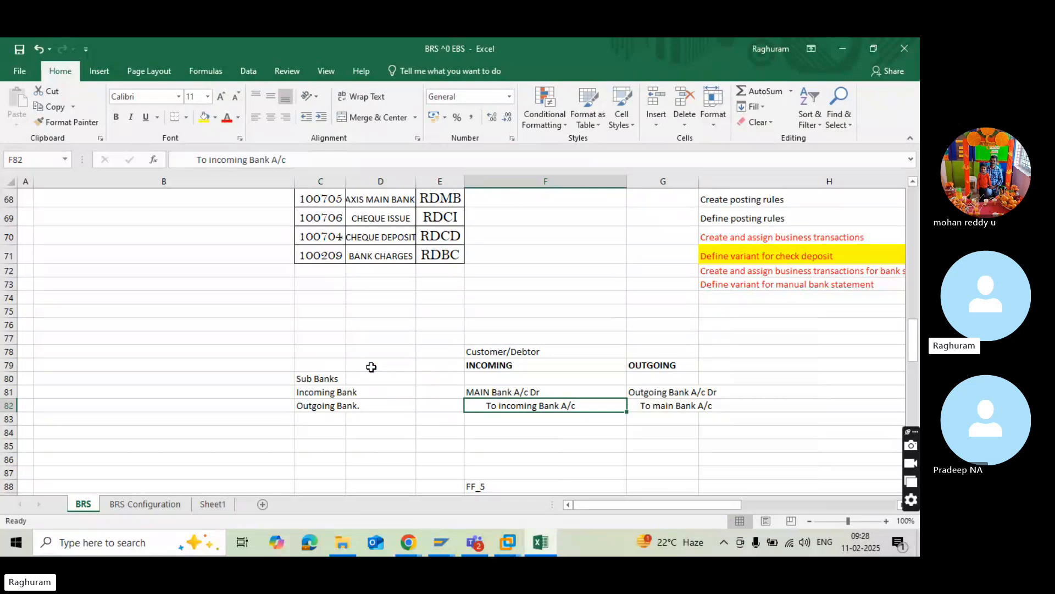
pyautogui.click(117, 351)
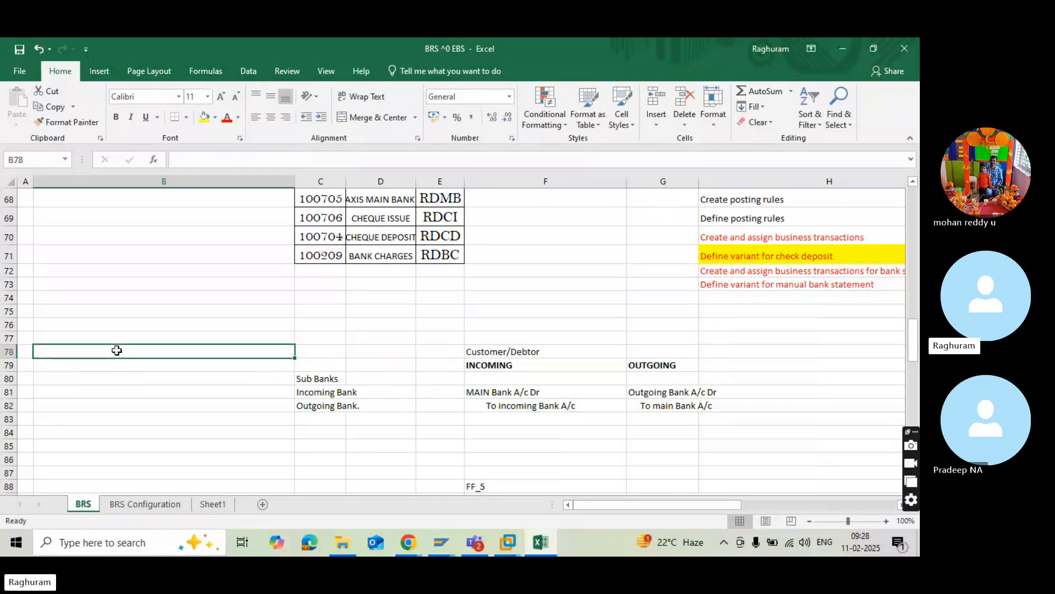
# Enter "Bank" in B78 and an indented "To Cash" beneath it in B79.
pyautogui.write('C')
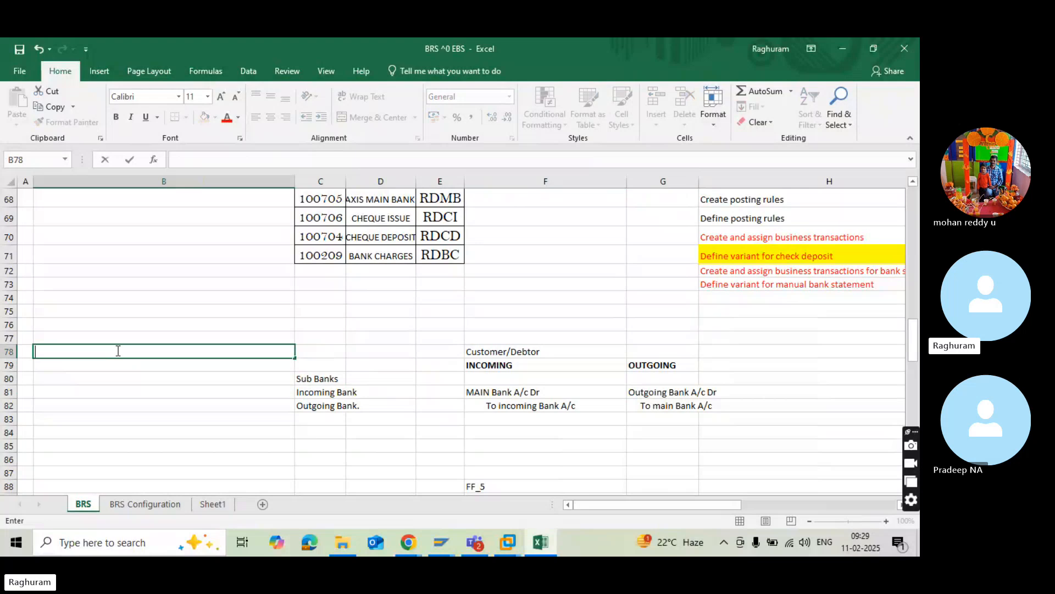
pyautogui.write('Banl')
pyautogui.press('BackSpace')
pyautogui.write('k')
pyautogui.click(117, 359)
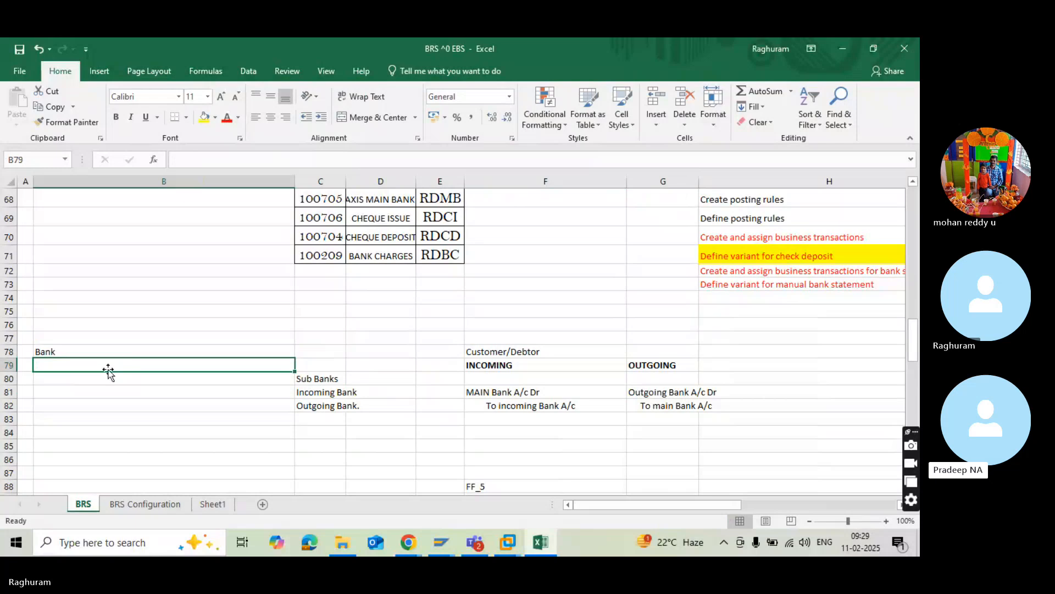
pyautogui.write('To ')
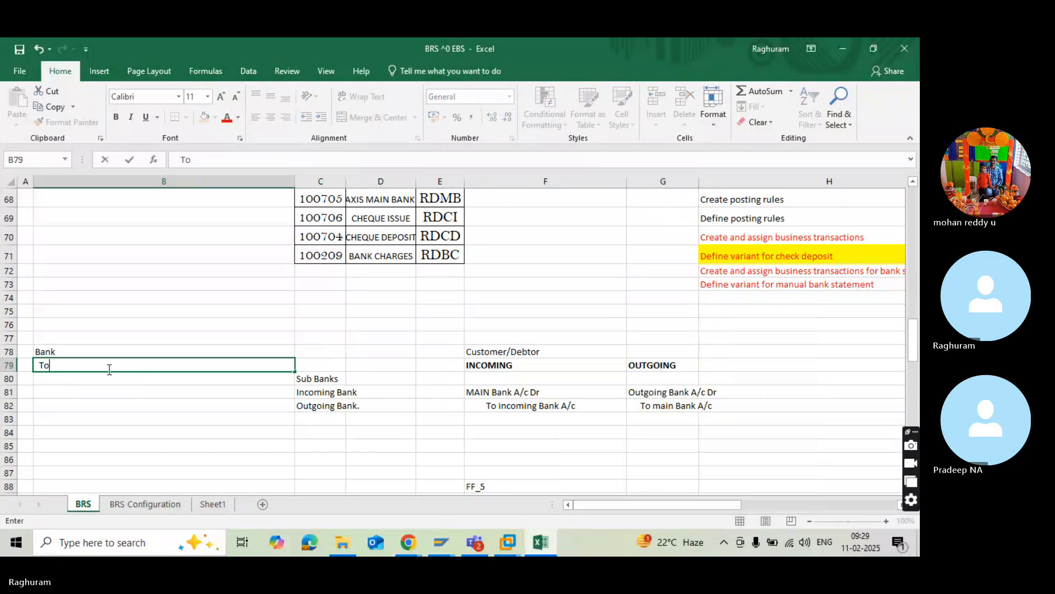
pyautogui.write('Ca')
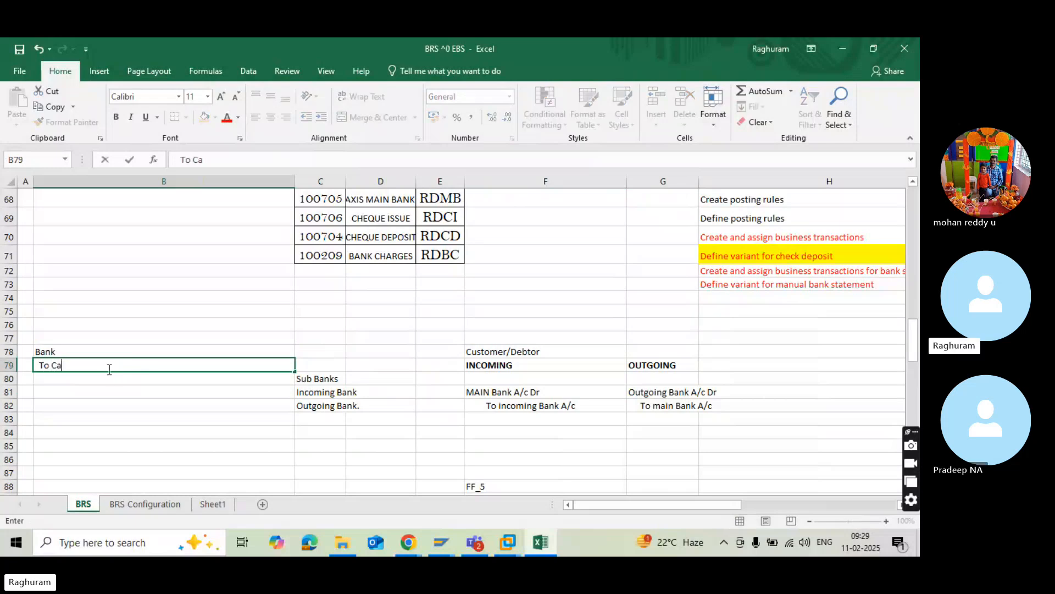
pyautogui.write('sh')
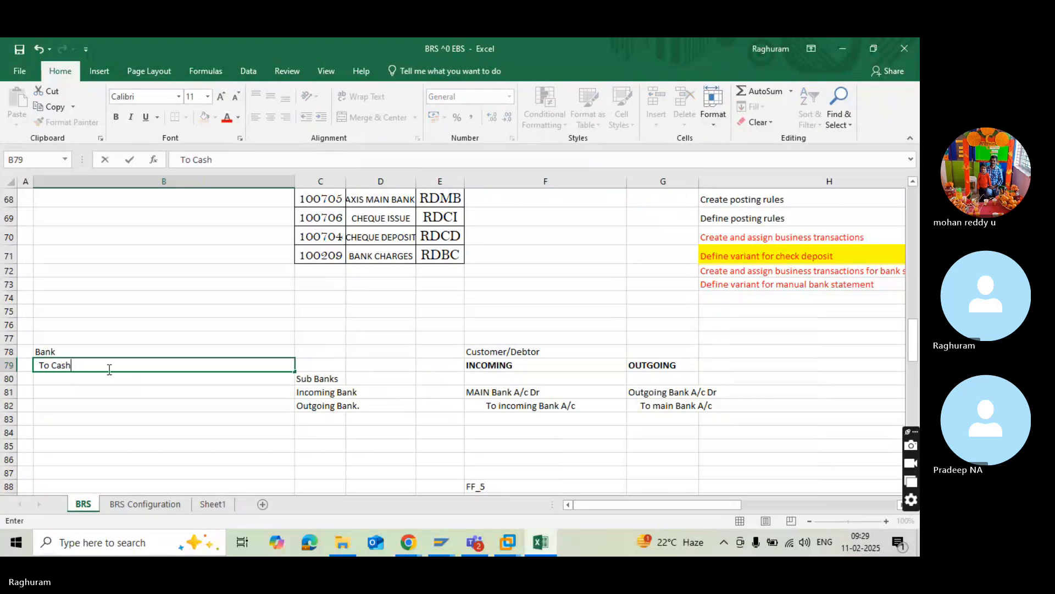
# Extend the bank line in B78 to read "Bank A/c Dr".
pyautogui.click(74, 342)
pyautogui.click(72, 349)
pyautogui.doubleClick(74, 350)
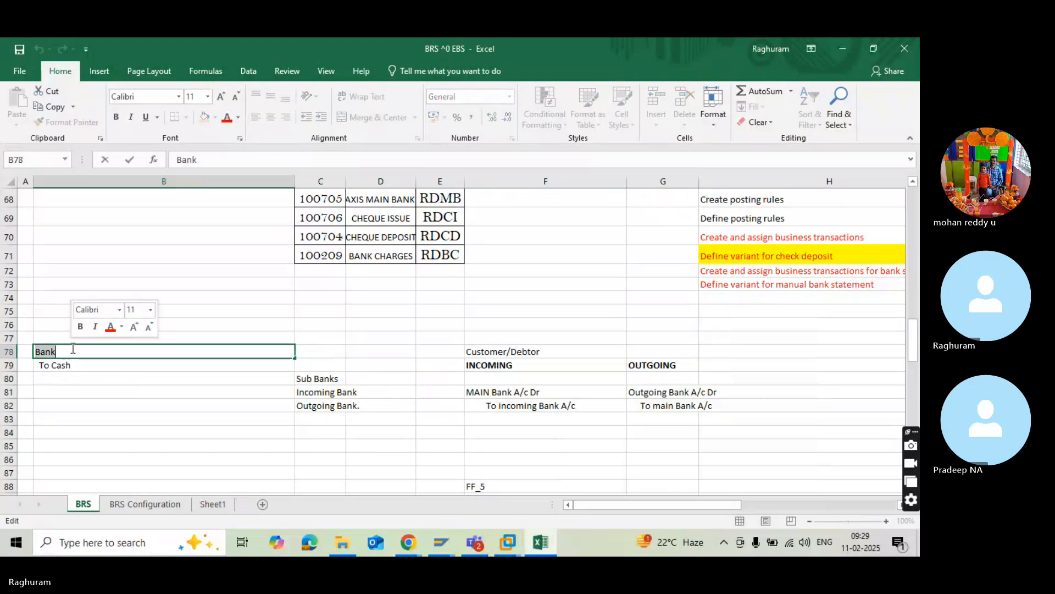
pyautogui.click(74, 350)
pyautogui.write('A')
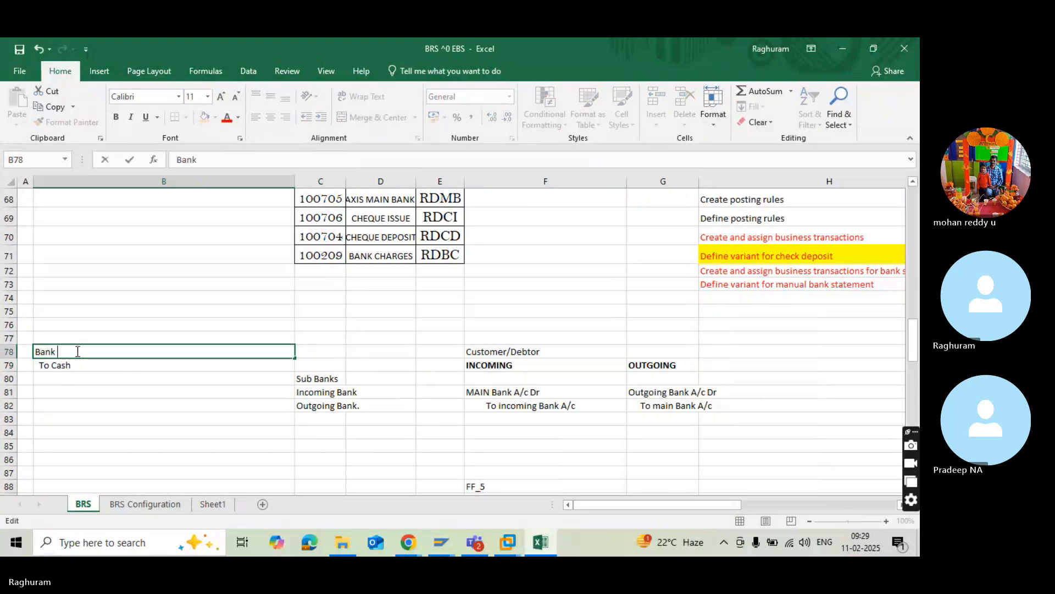
pyautogui.write('/c Dr')
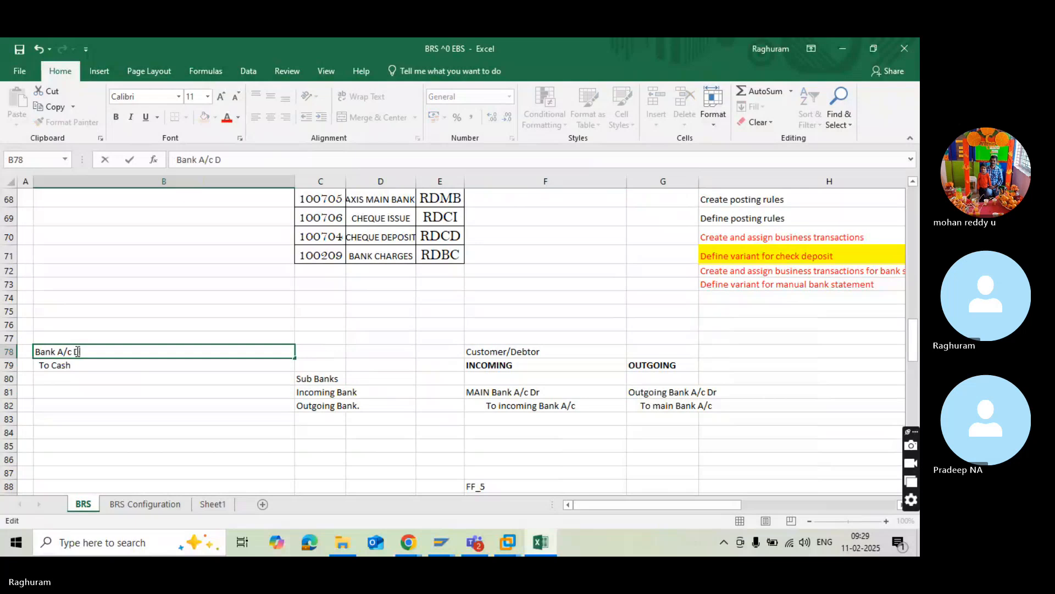
pyautogui.click(81, 411)
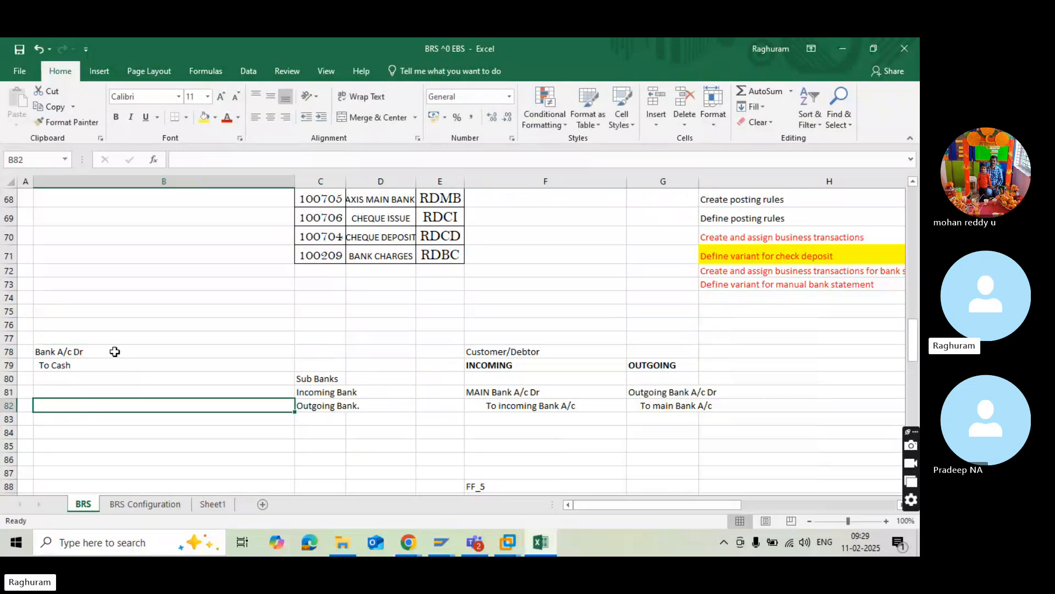
pyautogui.click(87, 342)
pyautogui.click(85, 350)
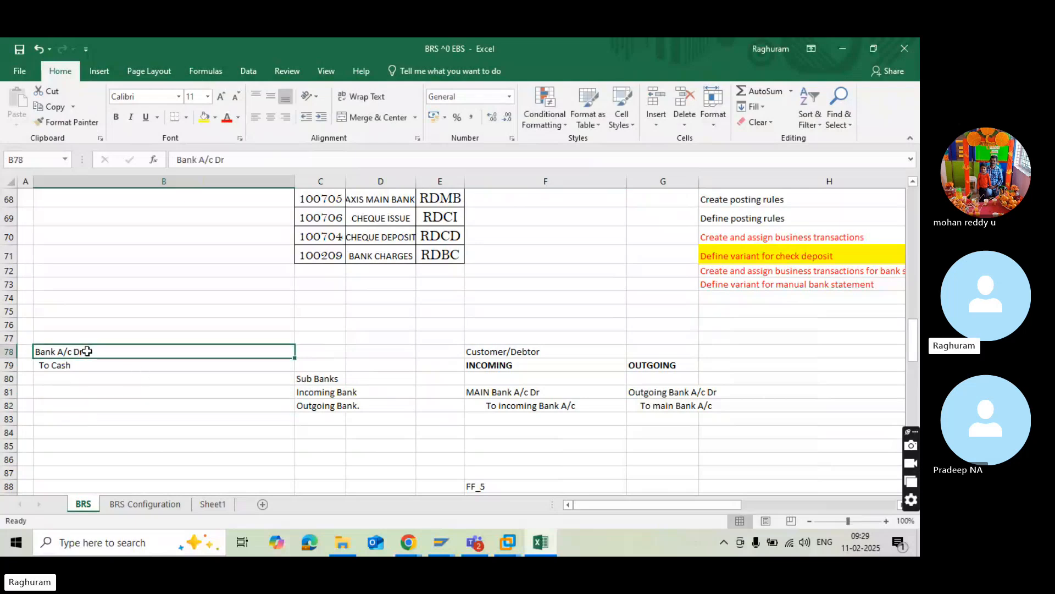
pyautogui.doubleClick(57, 352)
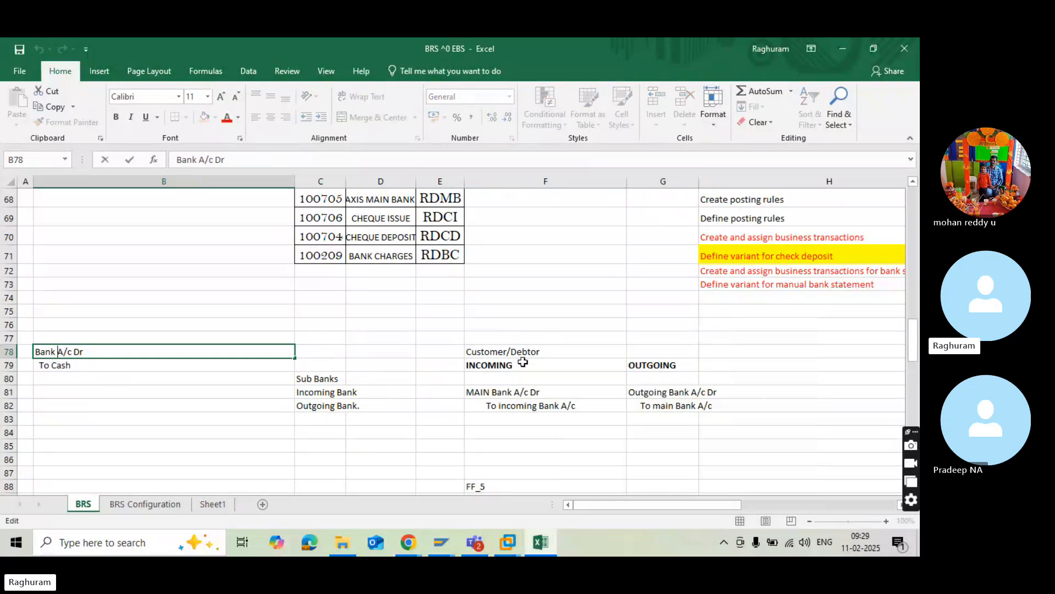
# Extend the INCOMING heading in F79 to "INCOMING/DEPOSIT".
pyautogui.doubleClick(545, 366)
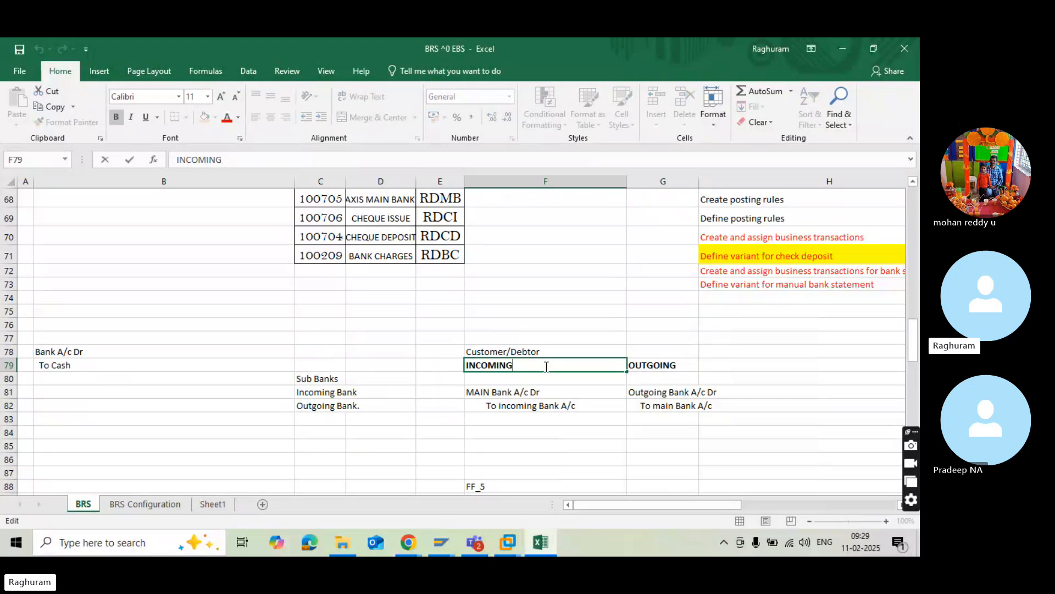
pyautogui.write('/DEPOSIT')
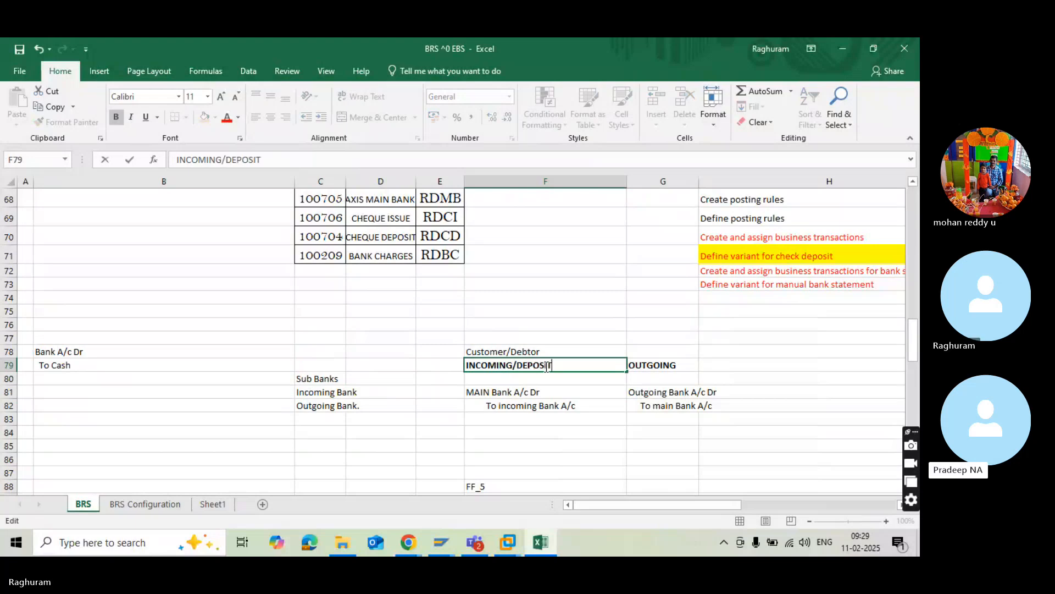
pyautogui.click(715, 364)
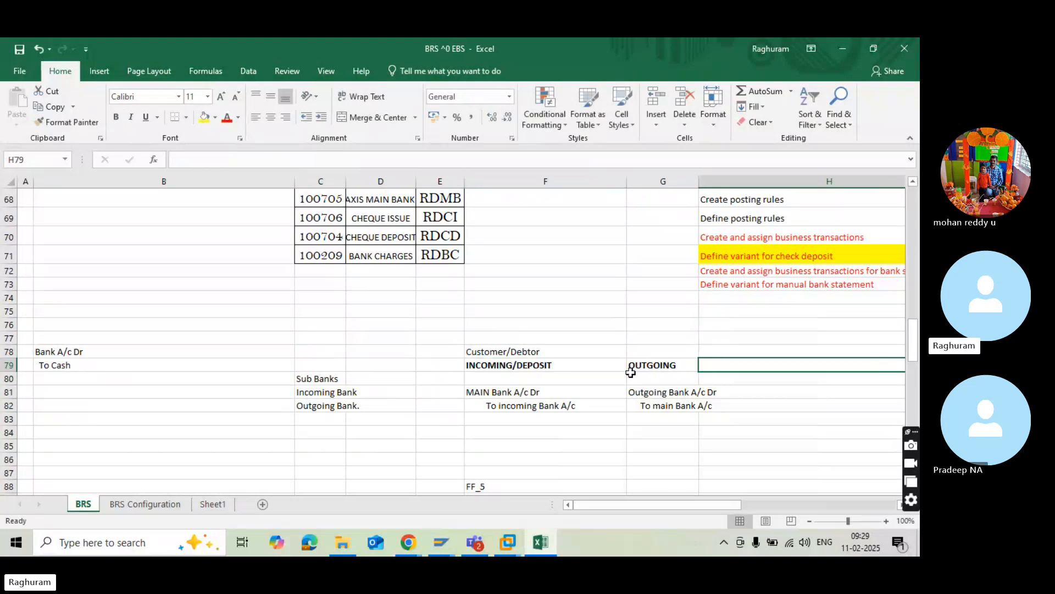
# Enter the label "WITHDRAWL" in H79 beside the OUTGOING heading.
pyautogui.click(690, 364)
pyautogui.click(722, 363)
pyautogui.doubleClick(723, 363)
pyautogui.write('W')
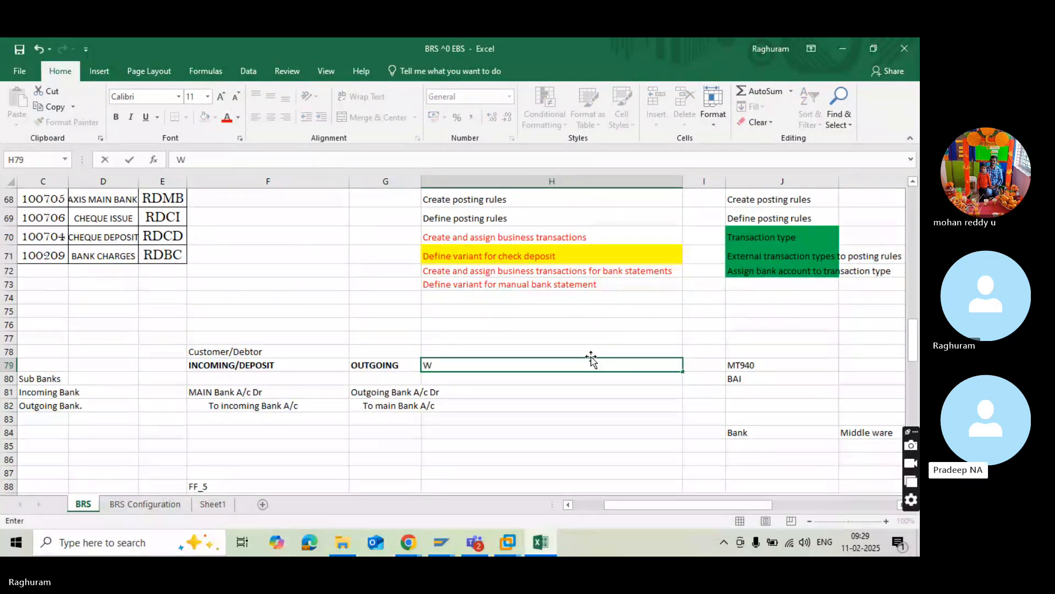
pyautogui.write('ITHDRAWL')
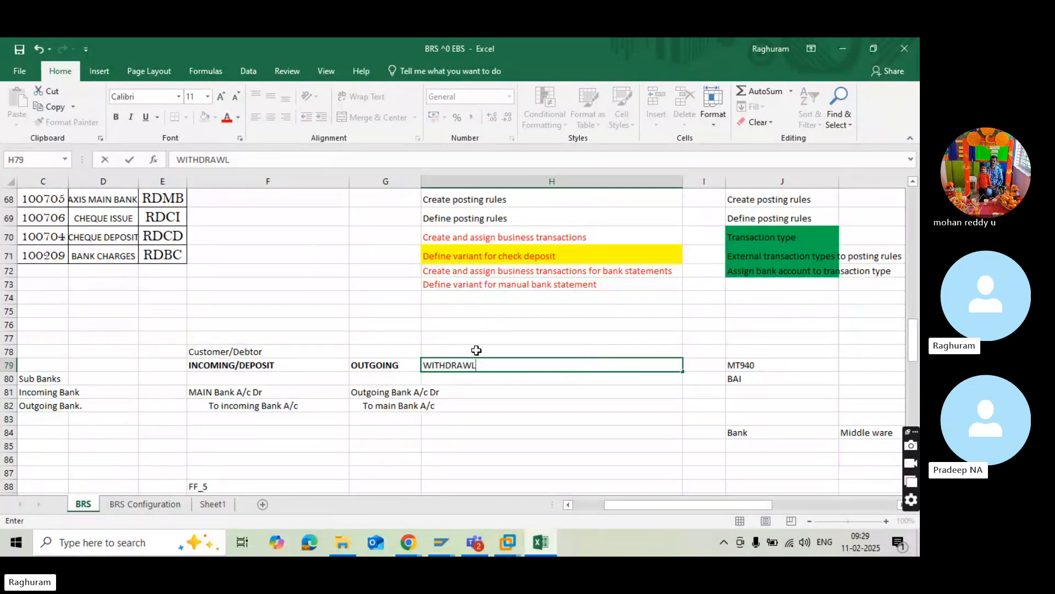
pyautogui.click(319, 349)
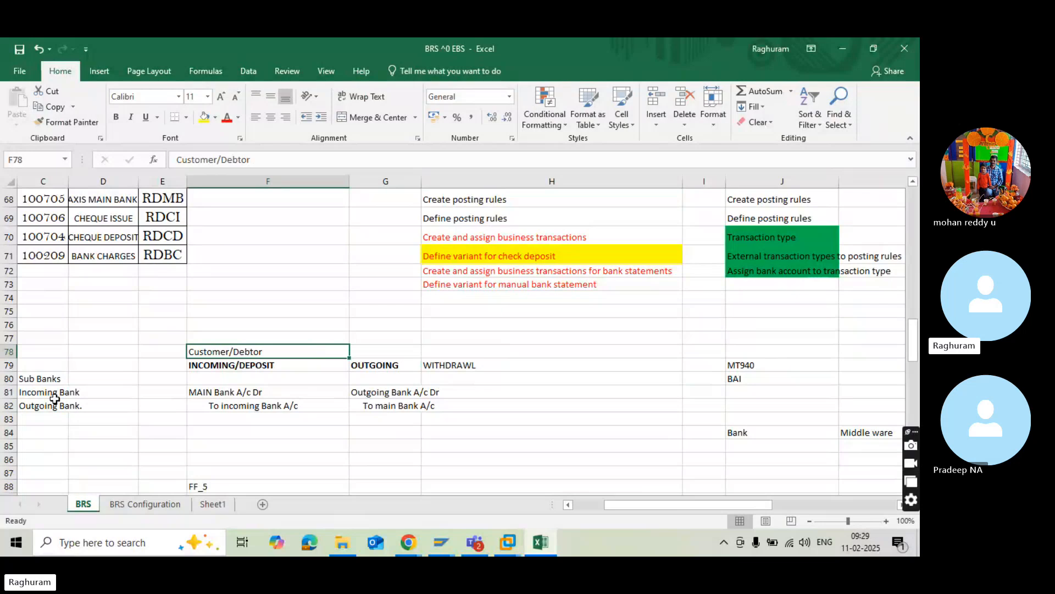
# Enter the heading "Deposit" in B77 above the bank and cash entry.
pyautogui.press('Left')
pyautogui.press('Left')
pyautogui.press('Left')
pyautogui.press('Left')
pyautogui.press('Left')
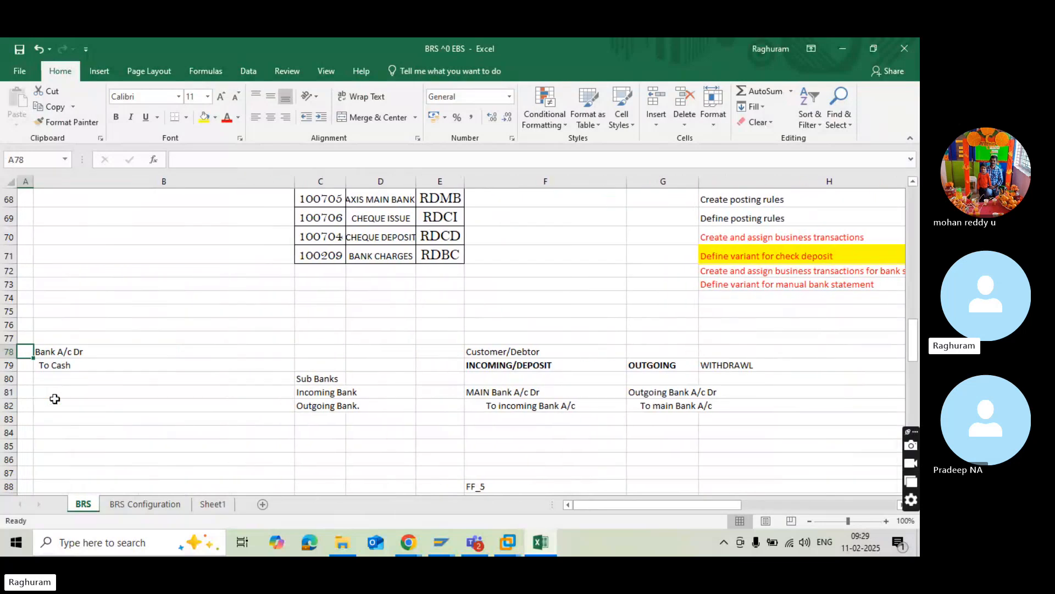
pyautogui.click(65, 338)
pyautogui.write('D')
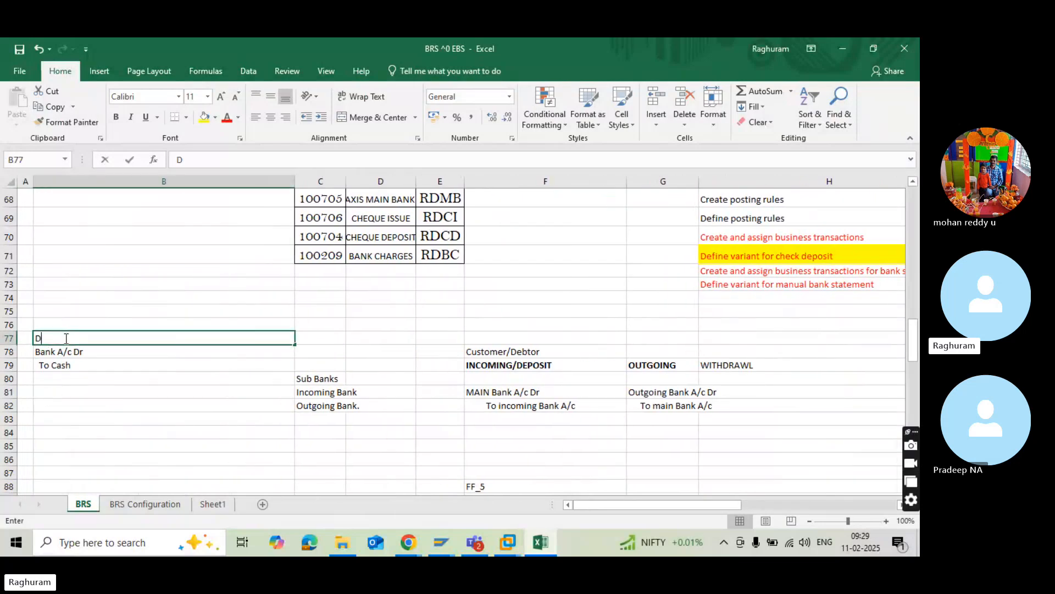
pyautogui.write('eposi')
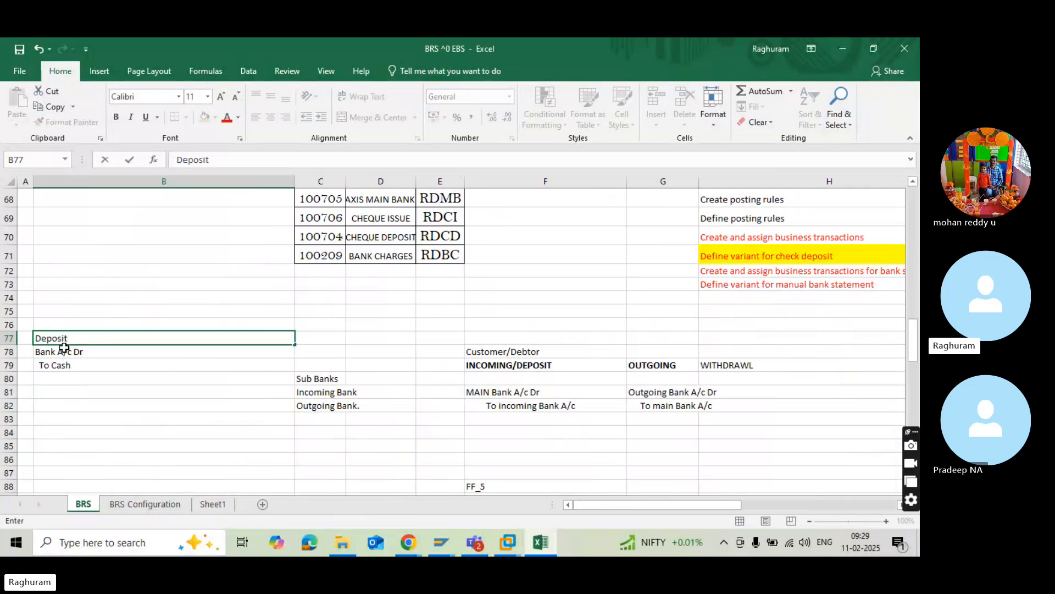
pyautogui.write('t')
# Enter the heading "Withdrawl" in B81 below the deposit entry.
pyautogui.click(62, 390)
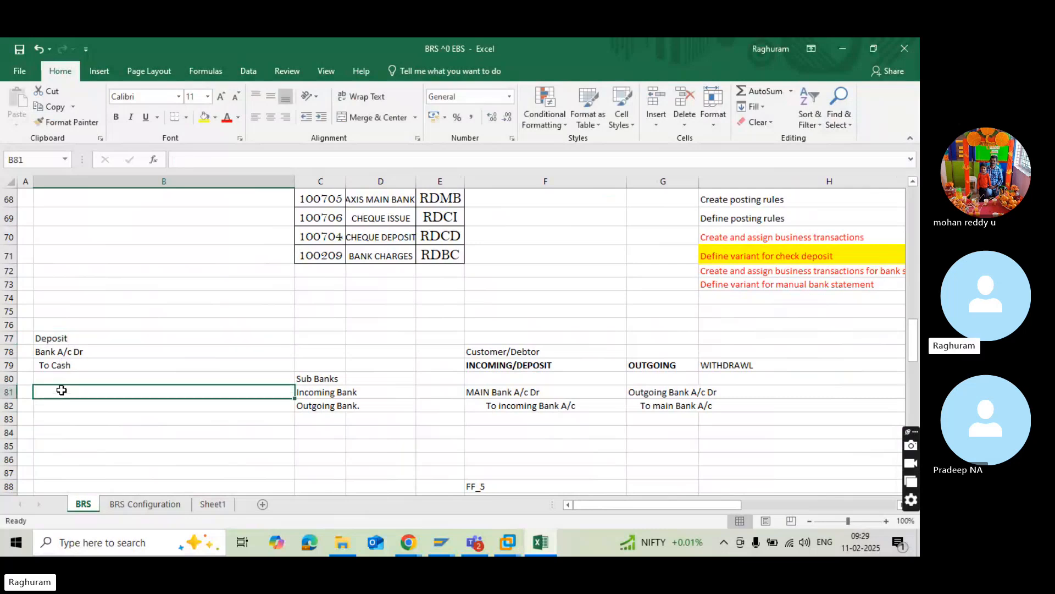
pyautogui.write('Withd')
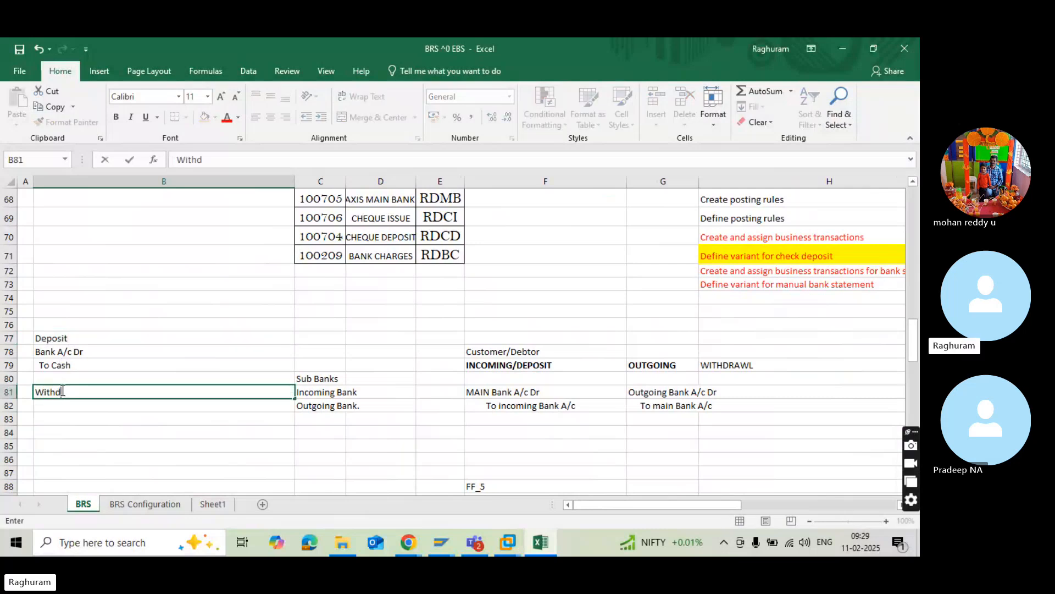
pyautogui.write('rawl')
# Write the withdrawal entry with "Cash A/c Dr" in B83 and an indented "To Bank A/c" in B84.
pyautogui.click(74, 419)
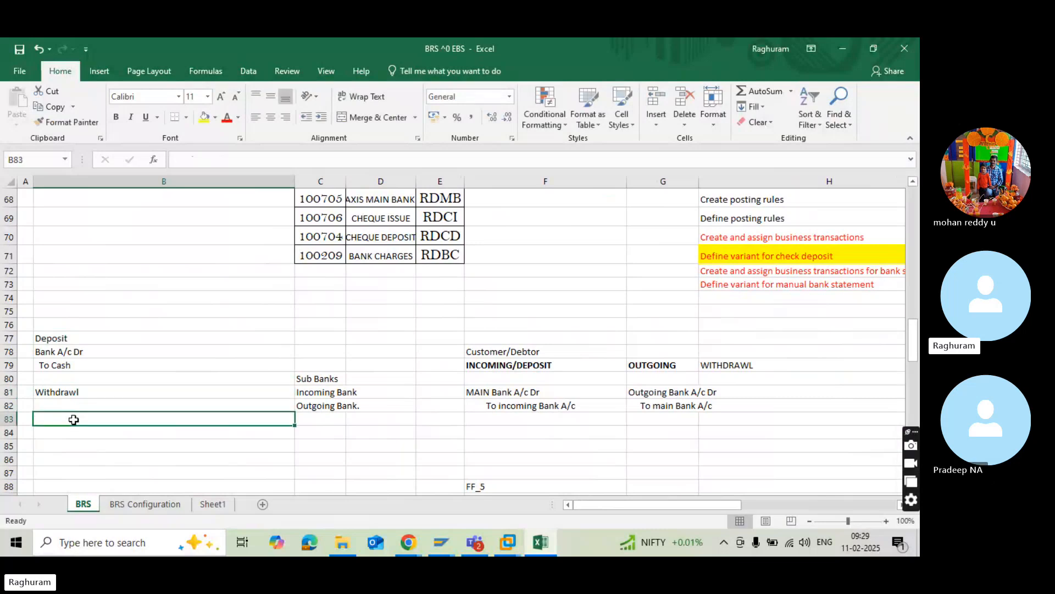
pyautogui.write('C')
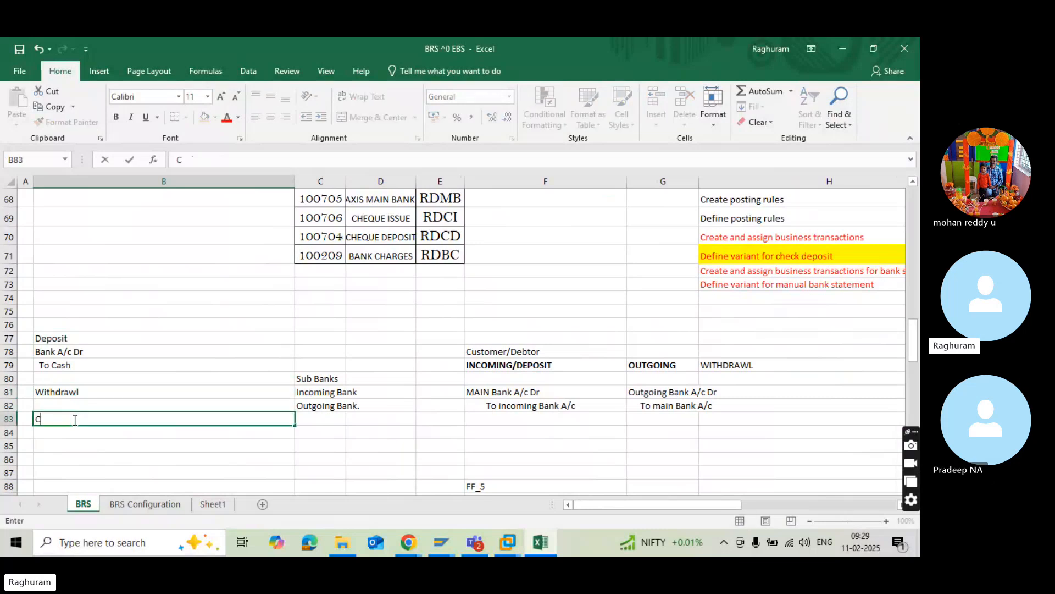
pyautogui.write('ash A/c Dr')
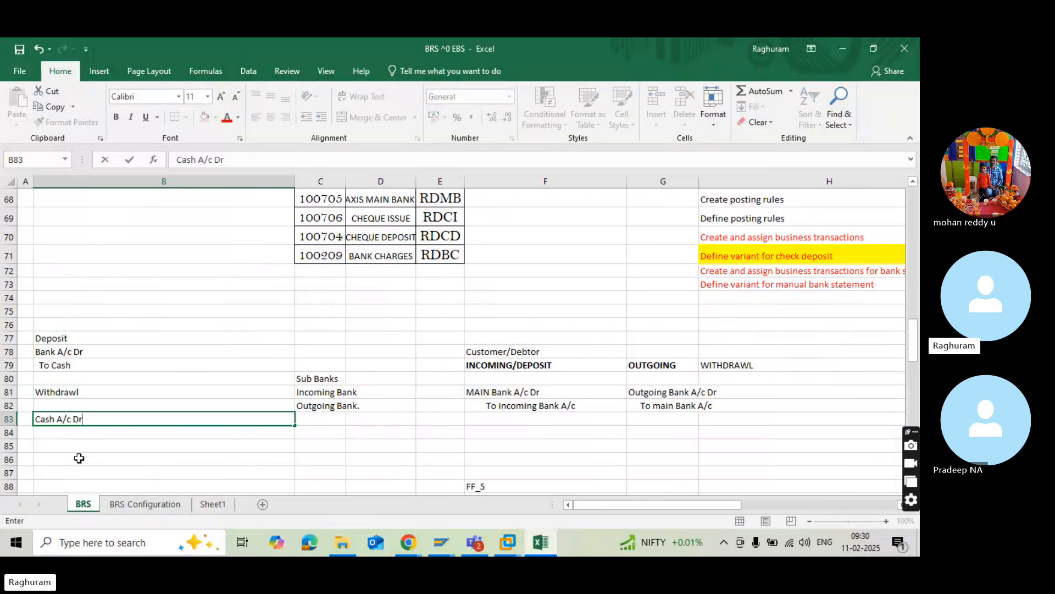
pyautogui.click(74, 438)
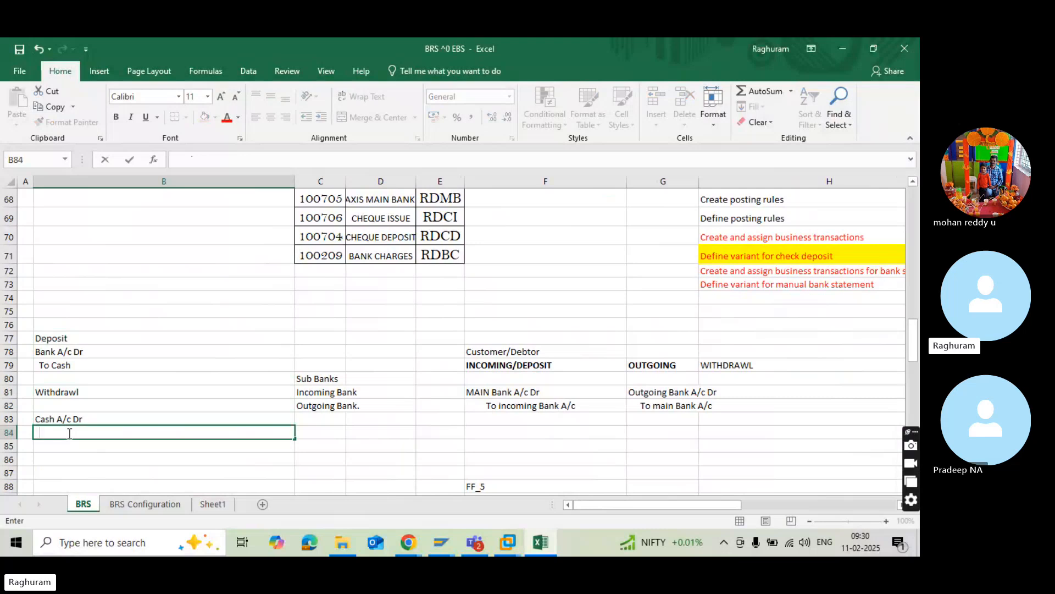
pyautogui.write('To B')
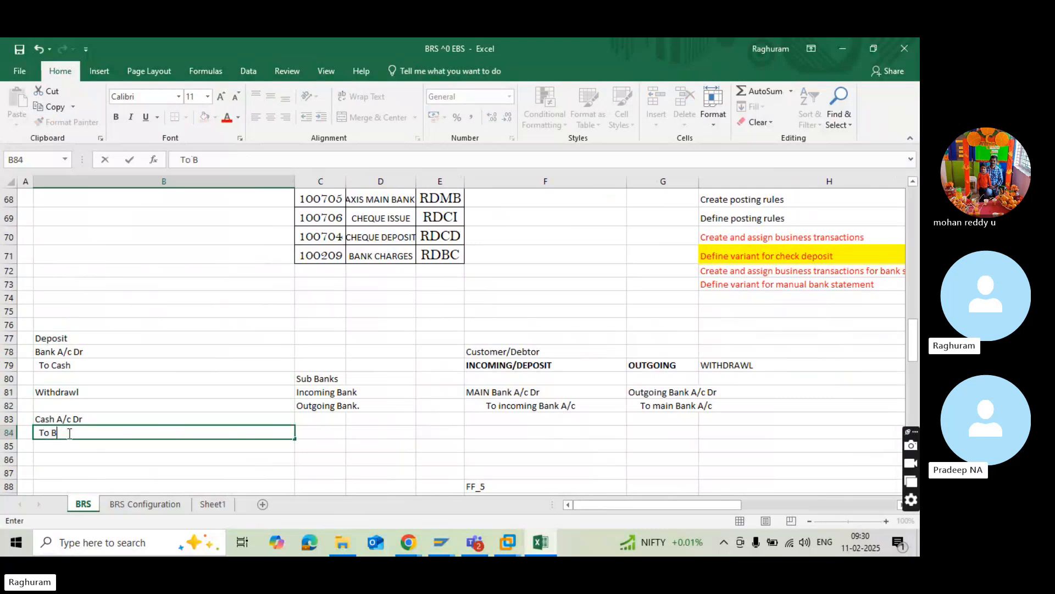
pyautogui.write('ank A')
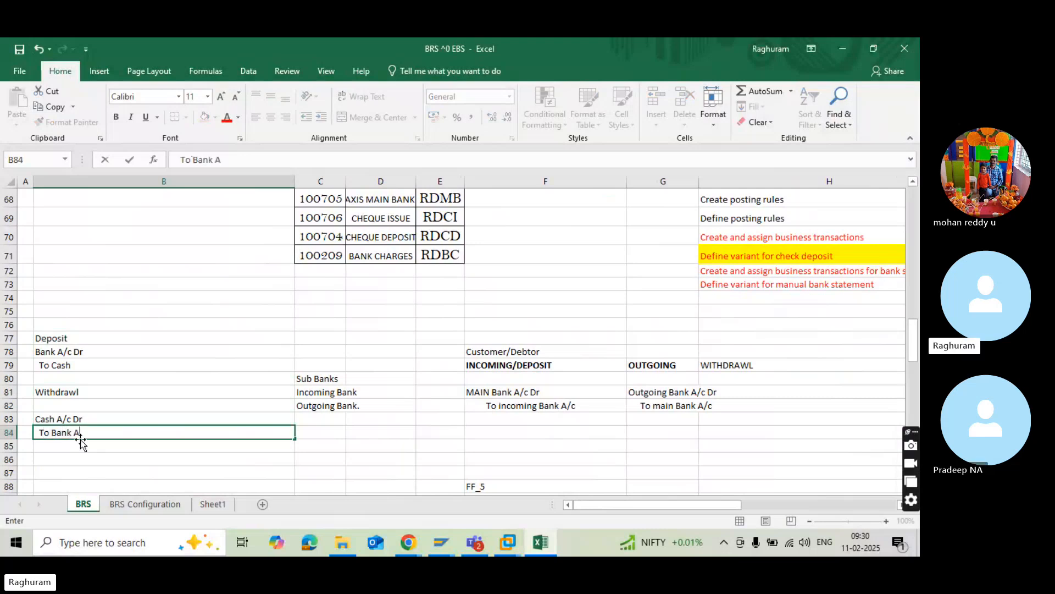
pyautogui.write('/c')
pyautogui.press('Return')
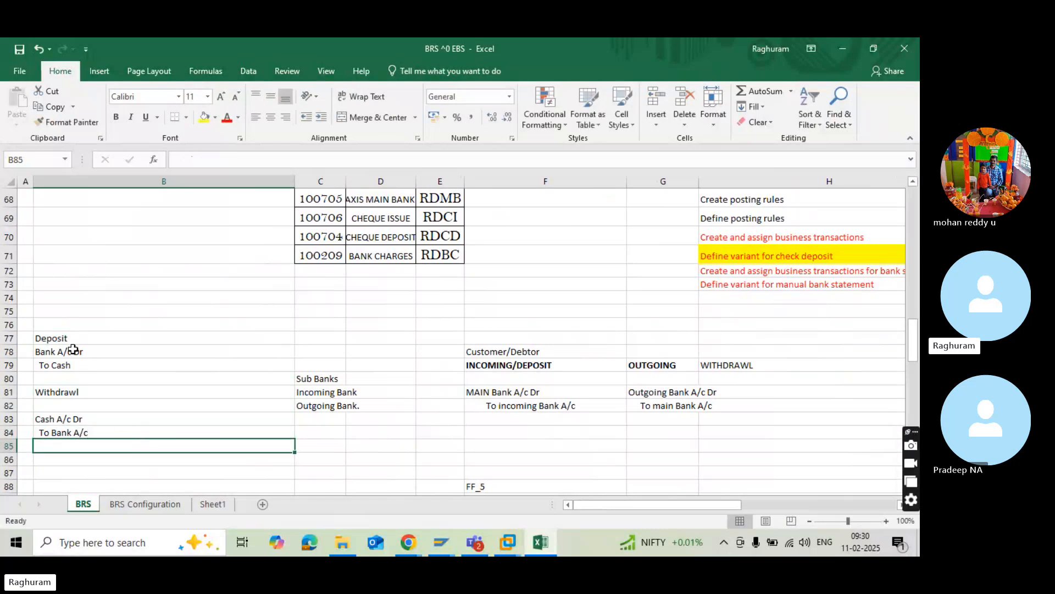
# Compare the bank lines in B78 and B84 with the INCOMING/DEPOSIT heading in F79.
pyautogui.click(73, 350)
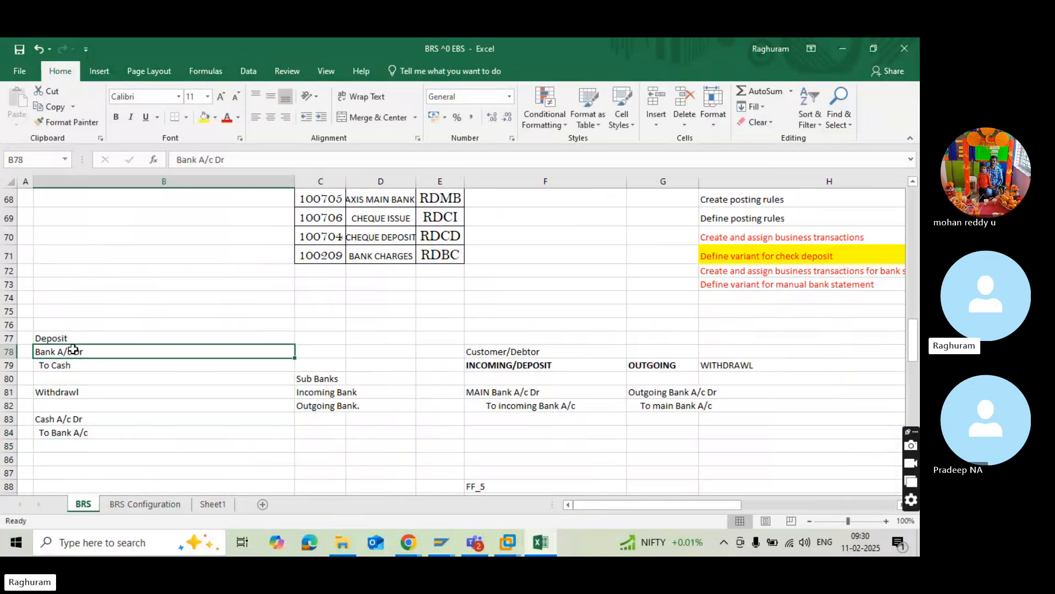
pyautogui.click(63, 431)
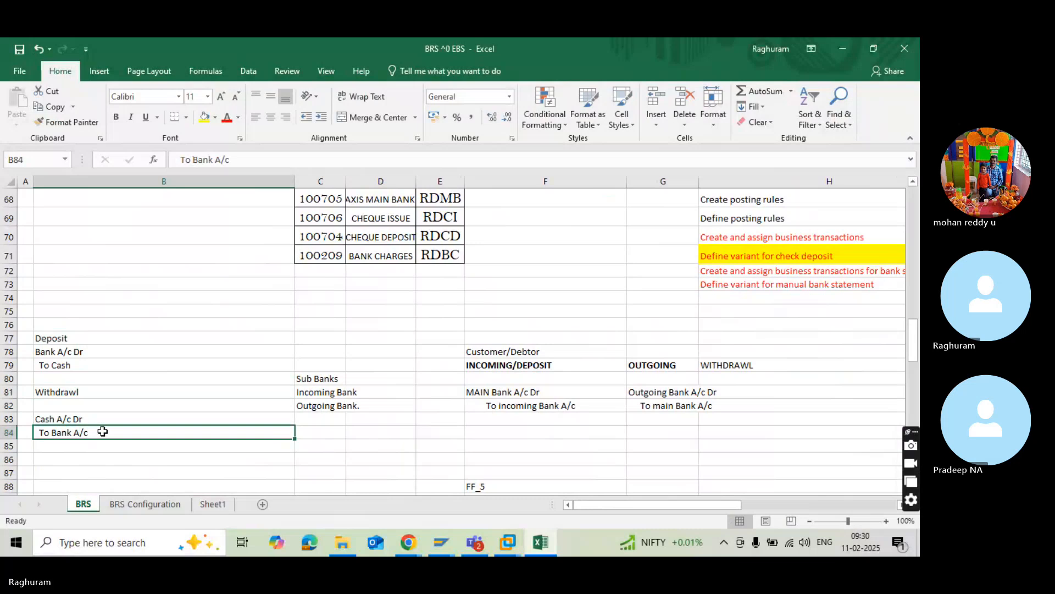
pyautogui.click(205, 378)
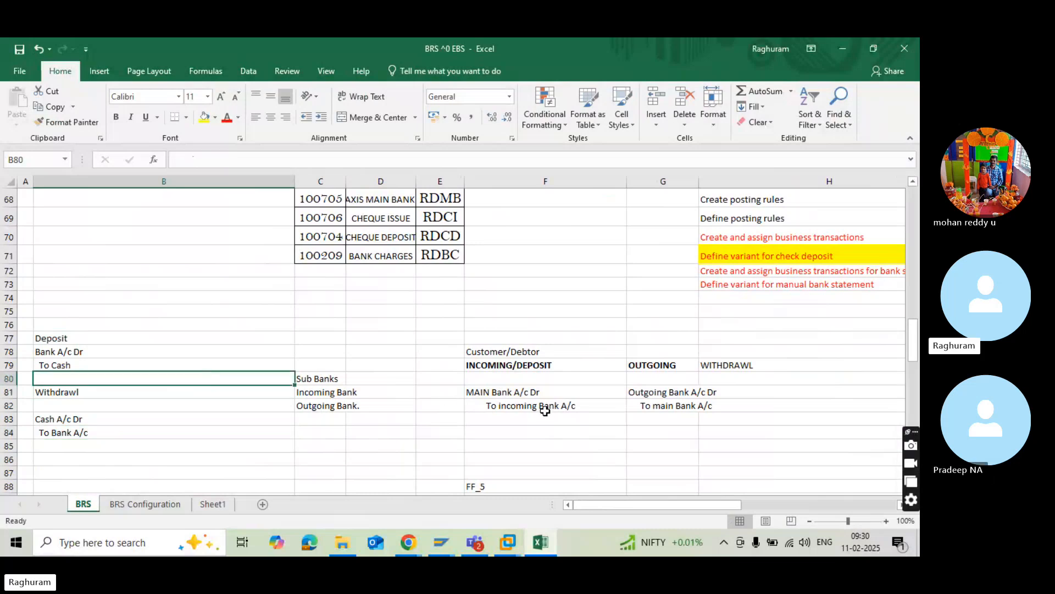
pyautogui.click(525, 375)
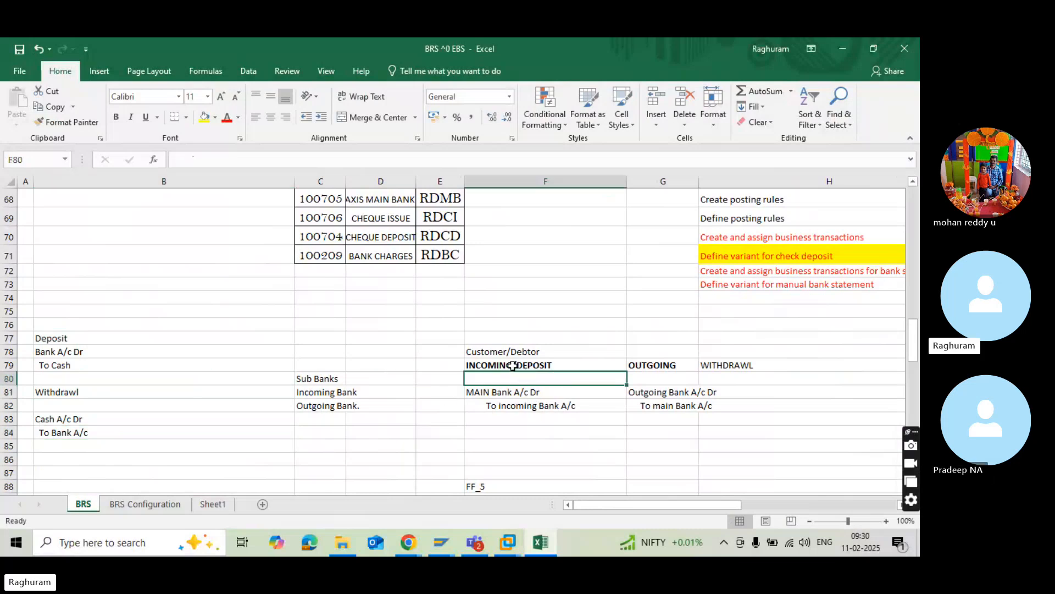
pyautogui.click(512, 366)
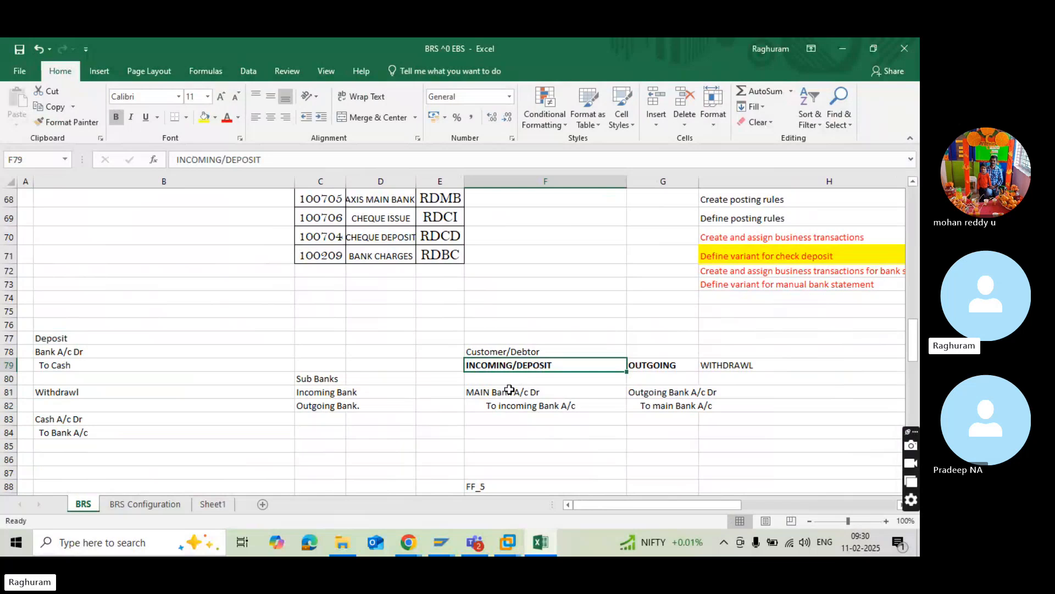
# Check the ABP3 posting rule in SAP against the incoming bank credit line in F82 of the Excel sheet.
pyautogui.hotkey('alt', 'Tab')
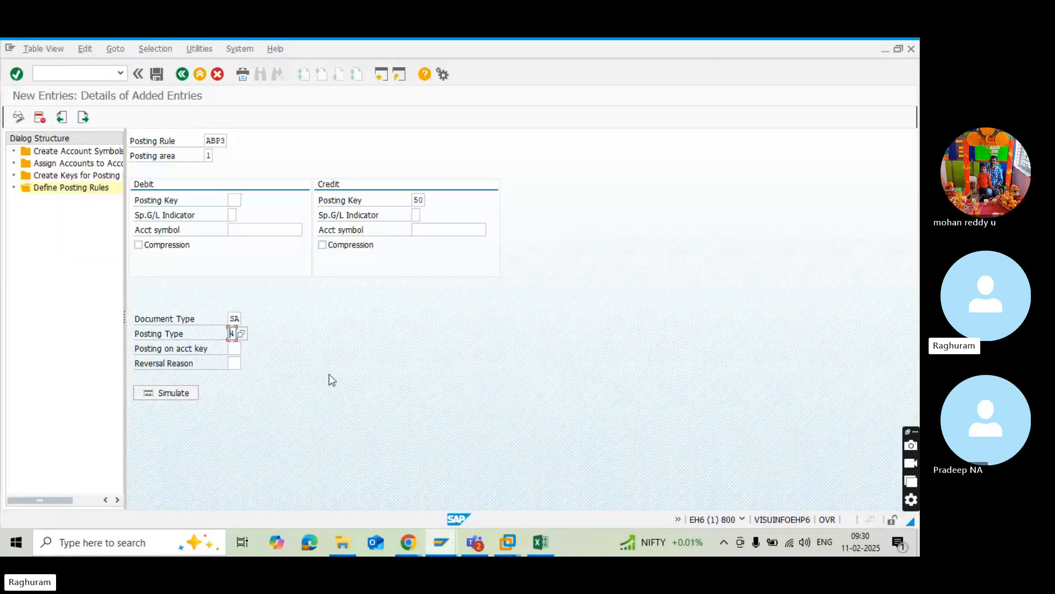
pyautogui.hotkey('alt', 'Tab')
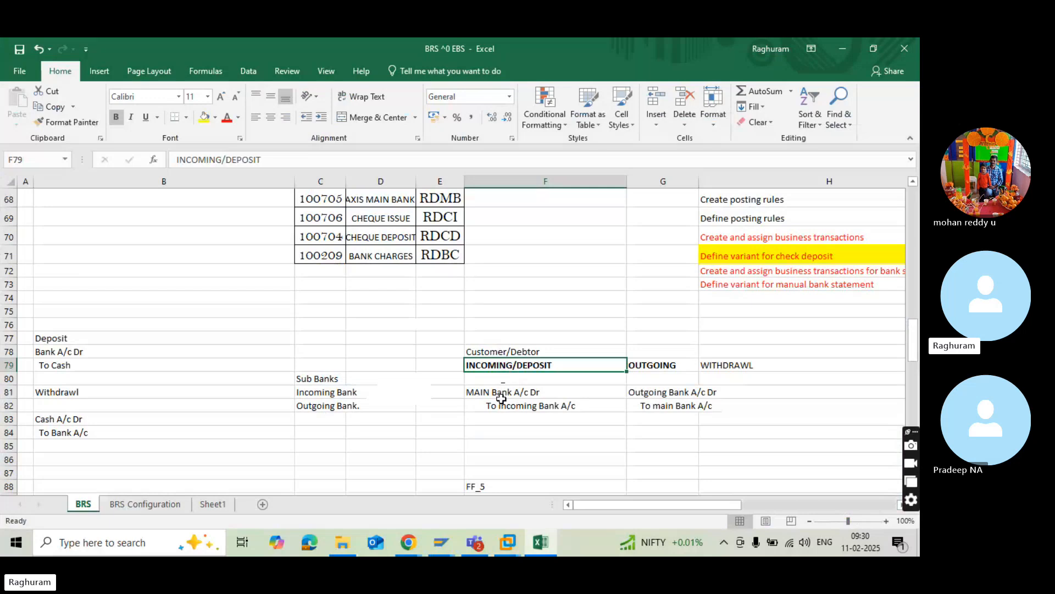
pyautogui.click(496, 409)
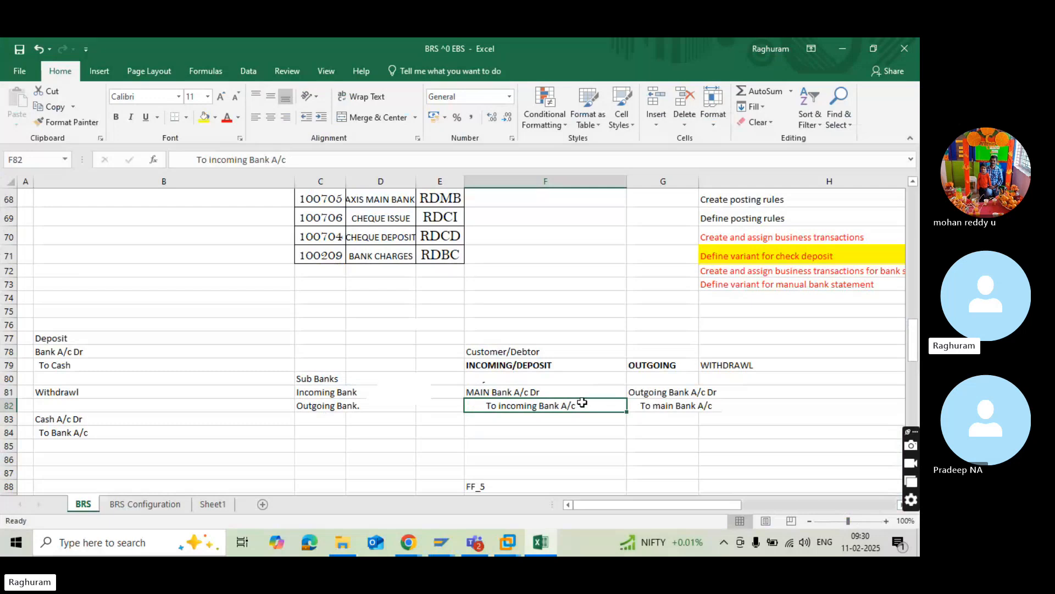
# Review the outgoing bank entry under G79 in Excel, and in SAP select posting type 4 (Clear debit G/L acct) for ABP3.
pyautogui.click(636, 368)
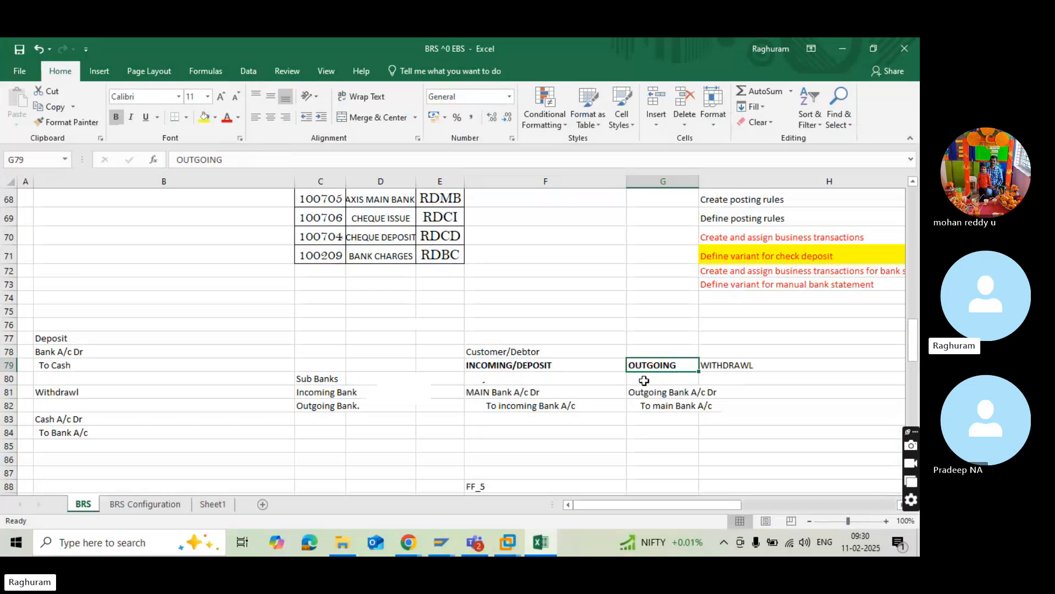
pyautogui.click(645, 395)
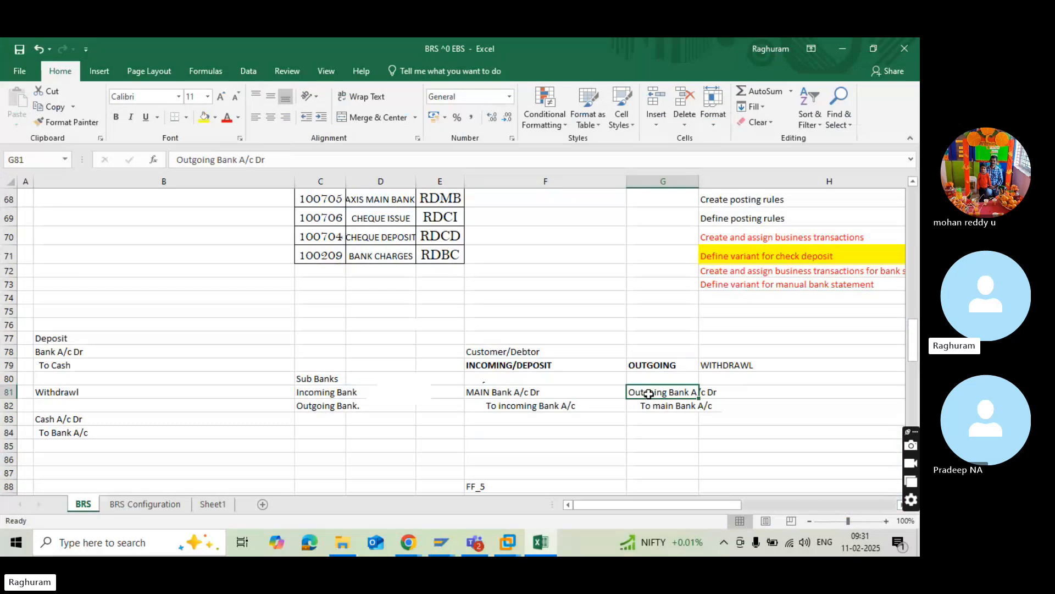
pyautogui.hotkey('alt', 'Tab')
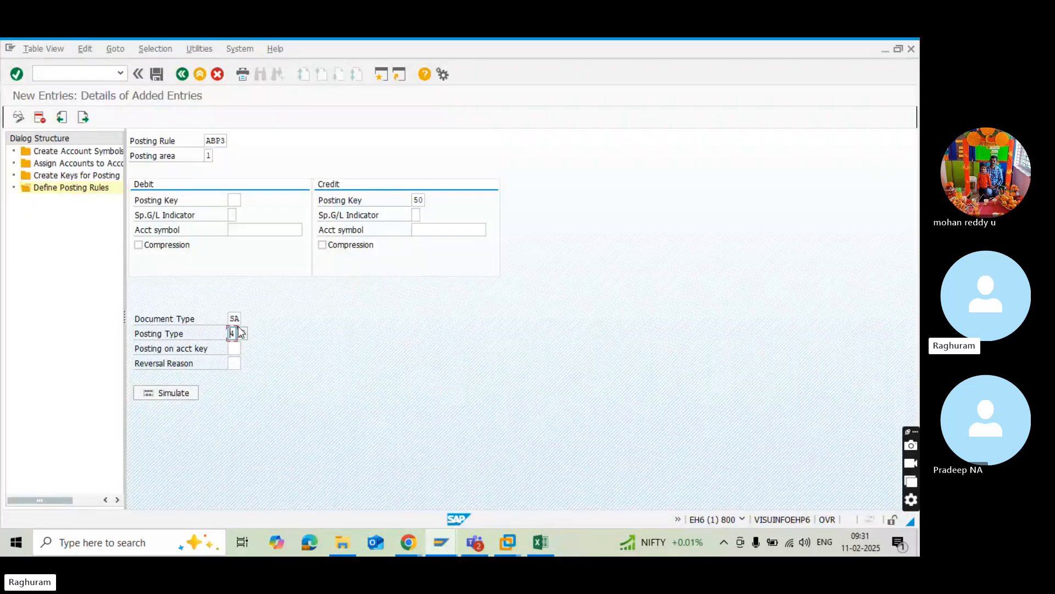
pyautogui.click(237, 334)
pyautogui.click(242, 334)
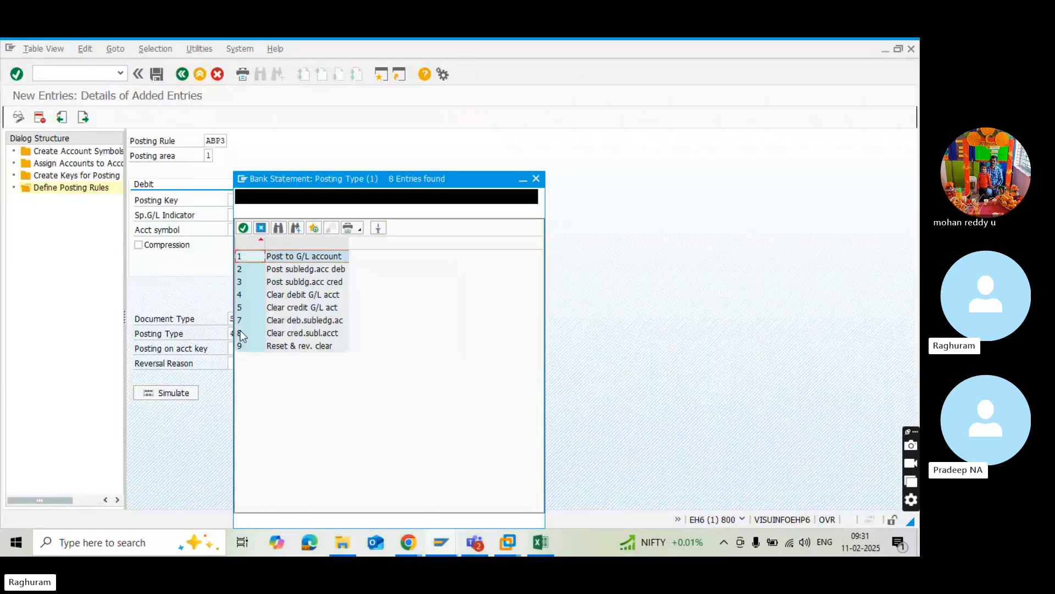
pyautogui.doubleClick(287, 300)
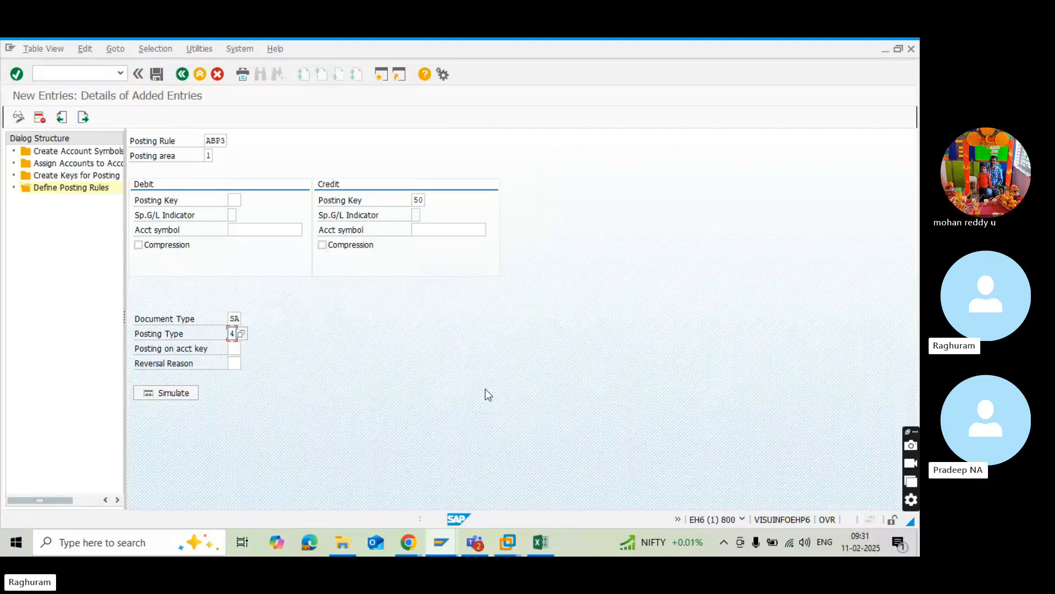
# Switch to the Excel sheet and enter the heading "Domain -Accounting" in B76 above the deposit entry.
pyautogui.hotkey('alt', 'Tab')
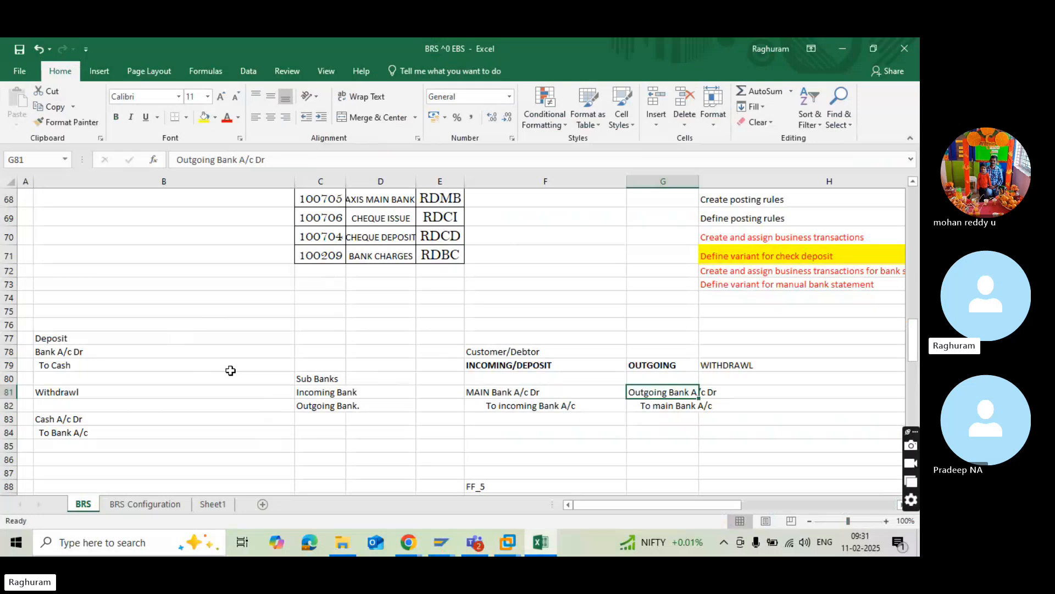
pyautogui.click(301, 381)
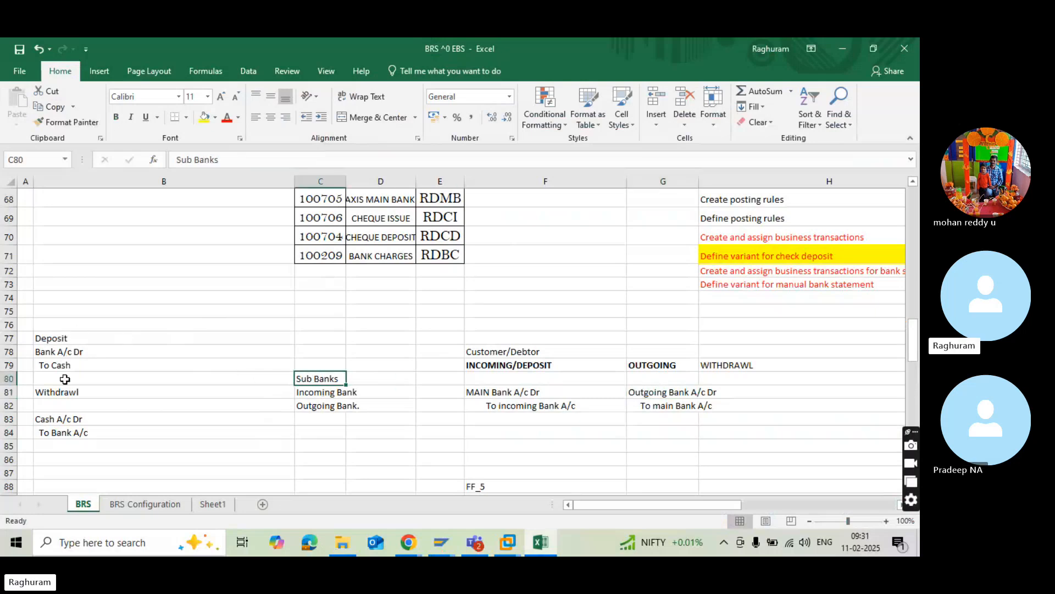
pyautogui.click(68, 321)
pyautogui.write('D')
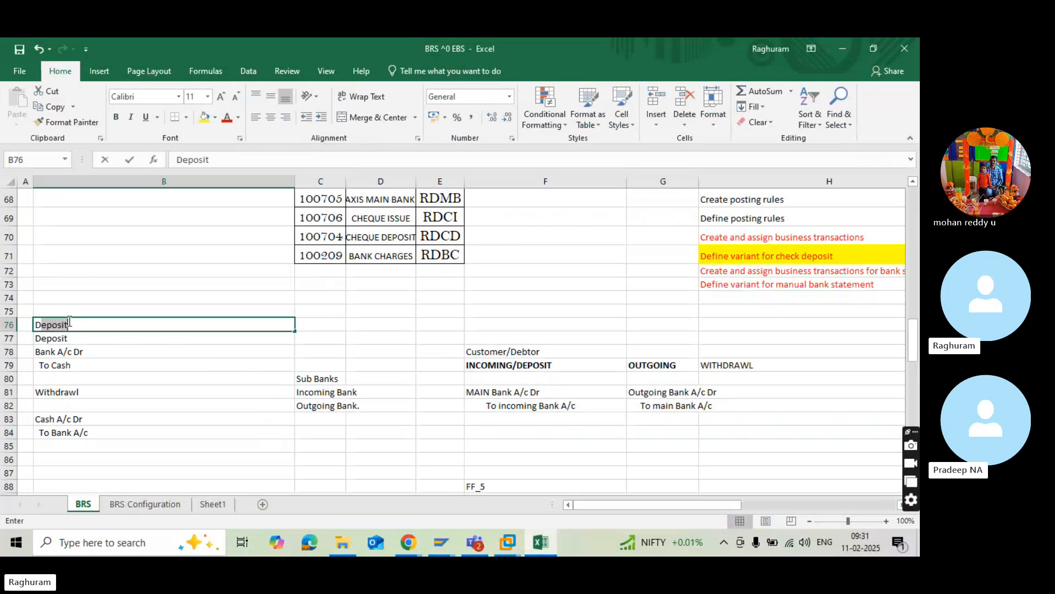
pyautogui.write('omain')
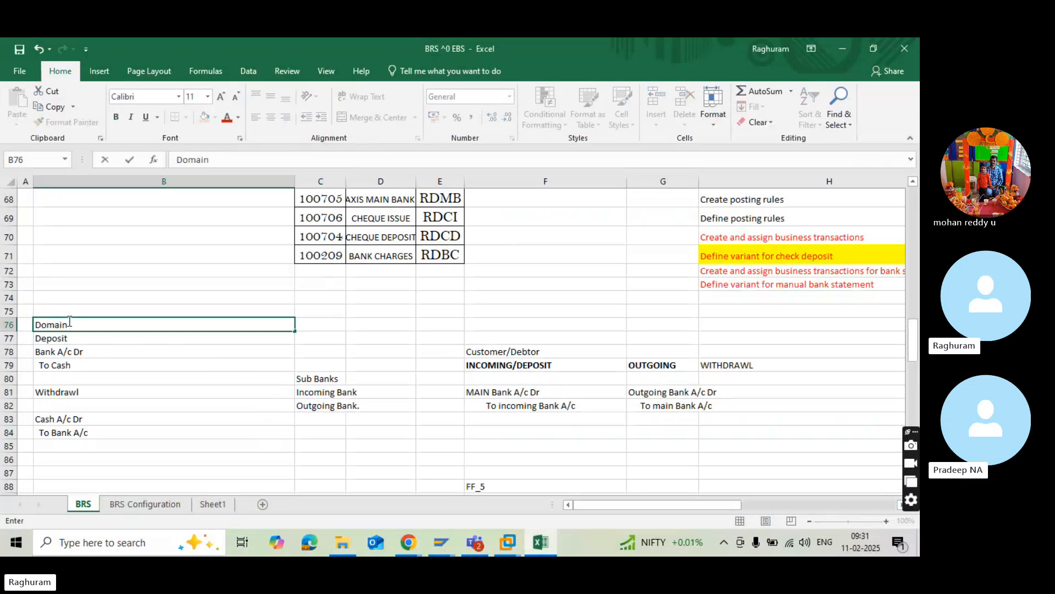
pyautogui.write(' -Acco')
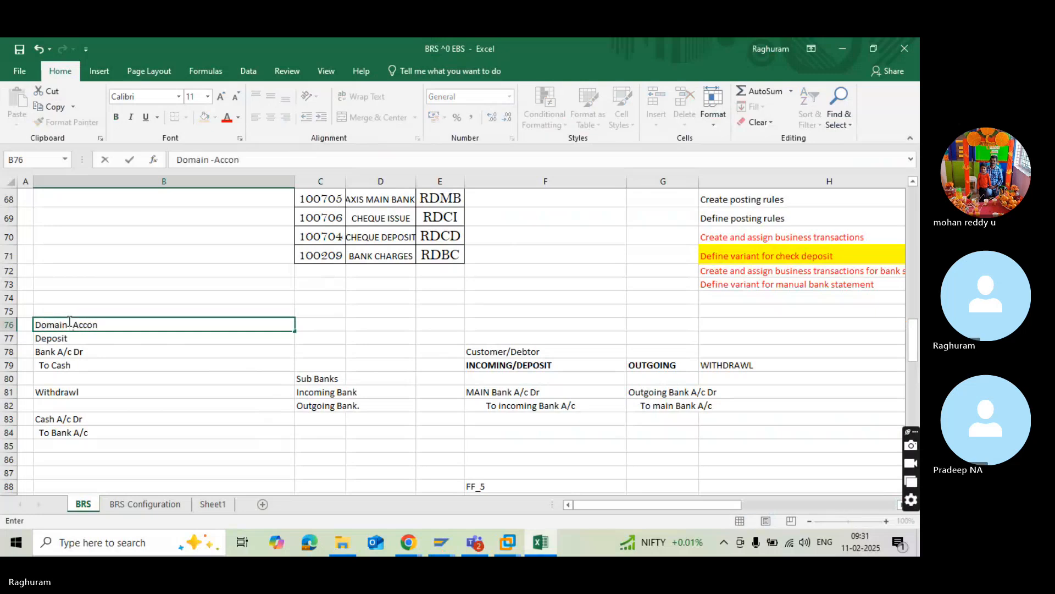
pyautogui.write('unting')
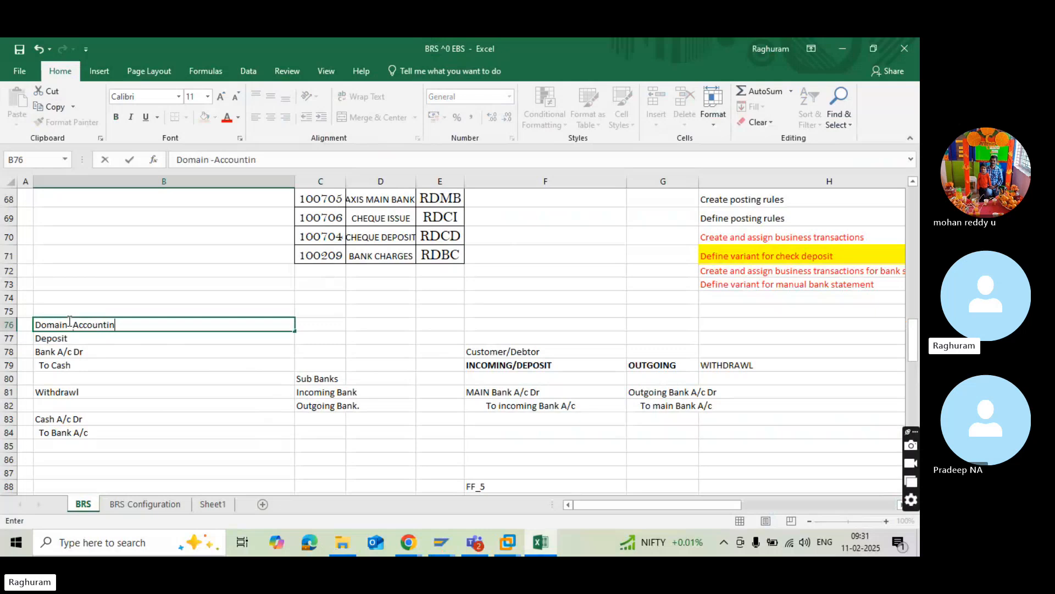
# Enter the label "Clearing" in C78 above the Sub Banks list.
pyautogui.click(325, 353)
pyautogui.write('Clearing')
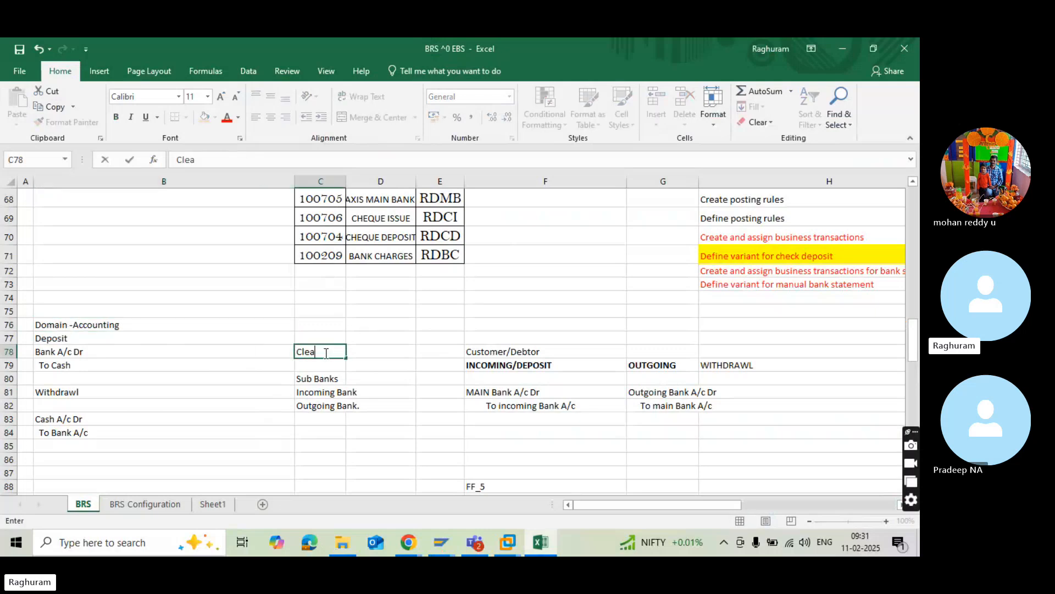
pyautogui.click(518, 326)
# Enter the heading "SAP" in F77 above the Customer/Debtor label.
pyautogui.click(520, 352)
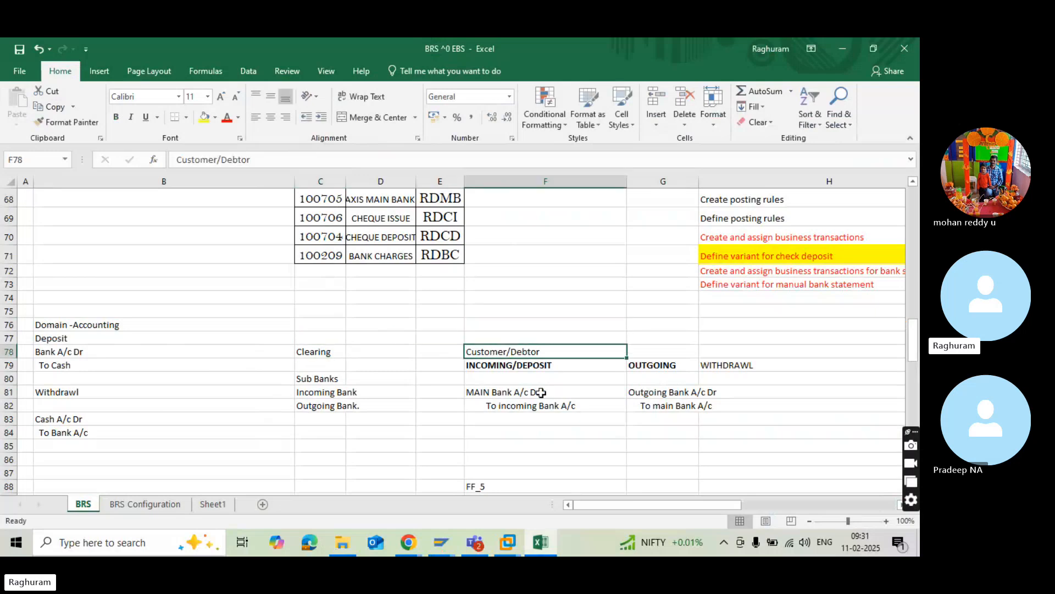
pyautogui.click(556, 363)
pyautogui.click(506, 337)
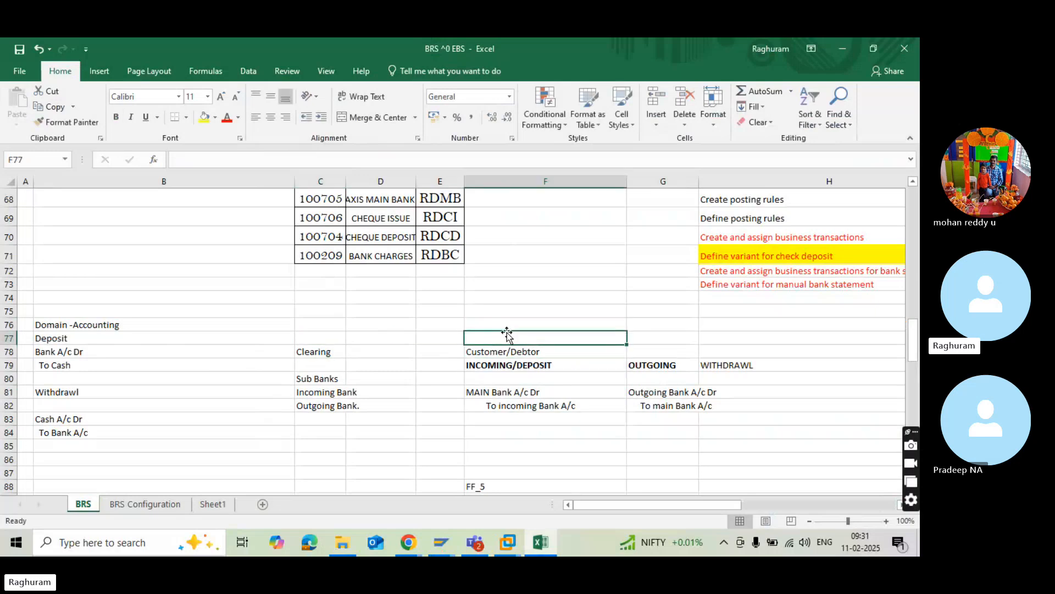
pyautogui.write('SAP')
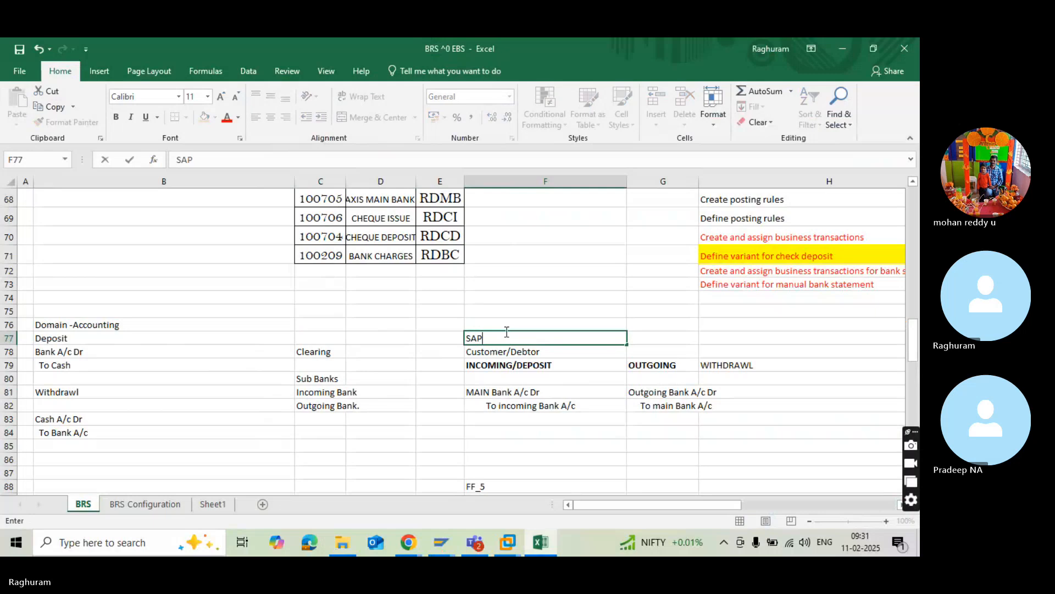
pyautogui.click(427, 330)
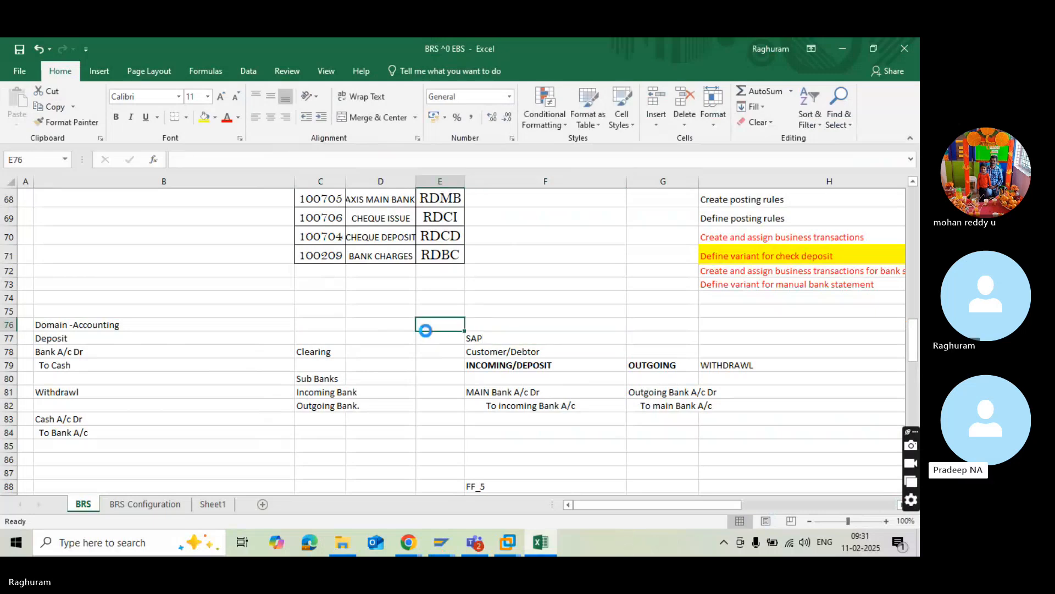
pyautogui.click(393, 322)
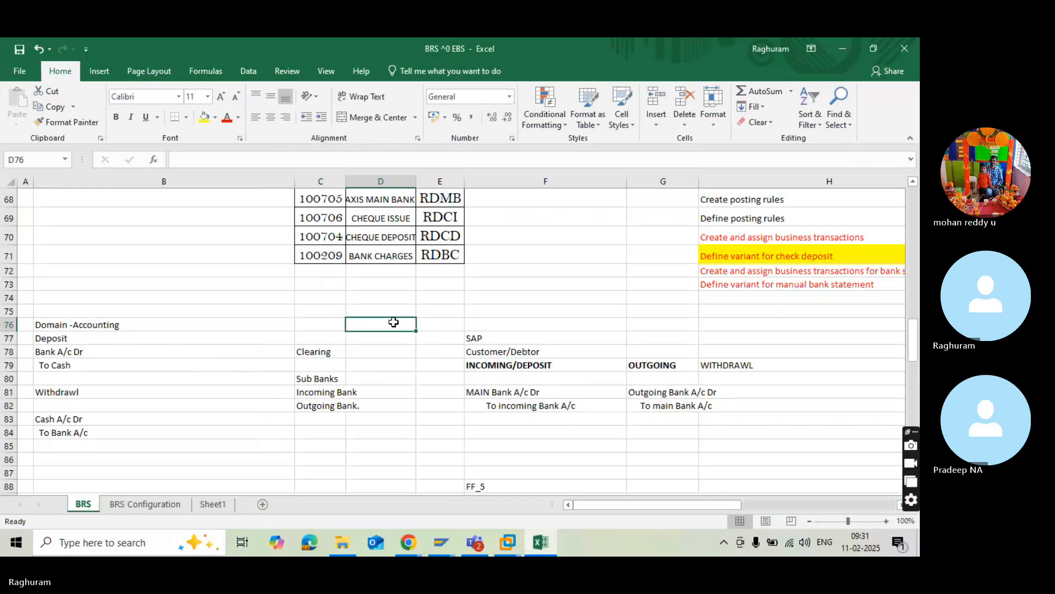
pyautogui.hotkey('alt', 'Tab')
pyautogui.hotkey('alt', 'Tab')
pyautogui.hotkey('alt', 'Tab')
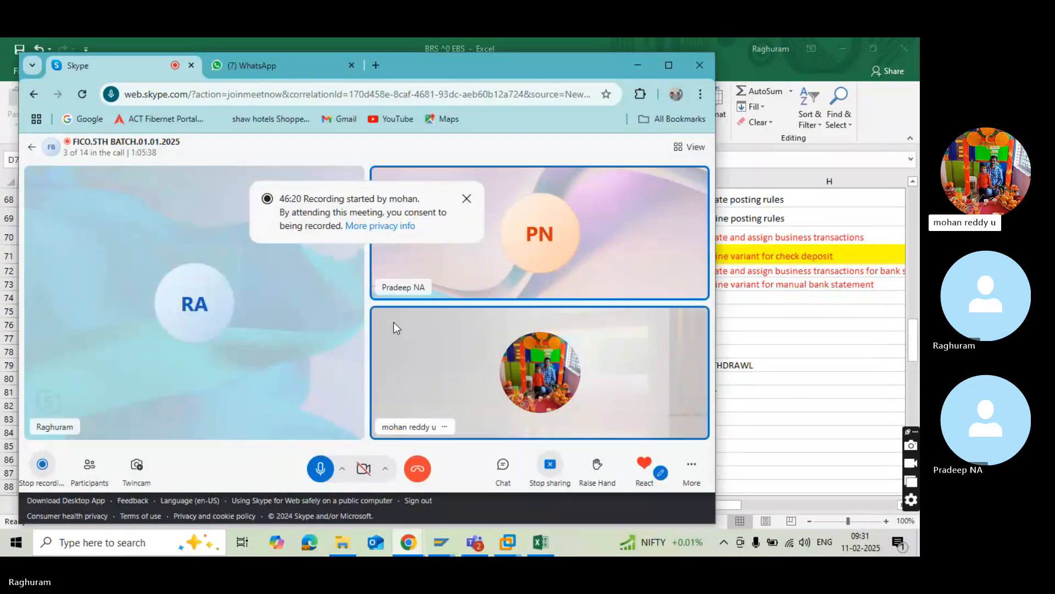
pyautogui.click(667, 65)
# Switch to SAP, assign the cheque issue account symbol ASCI to the credit side of posting rule ABP3, and save it.
pyautogui.hotkey('alt', 'Tab')
pyautogui.hotkey('alt', 'Tab')
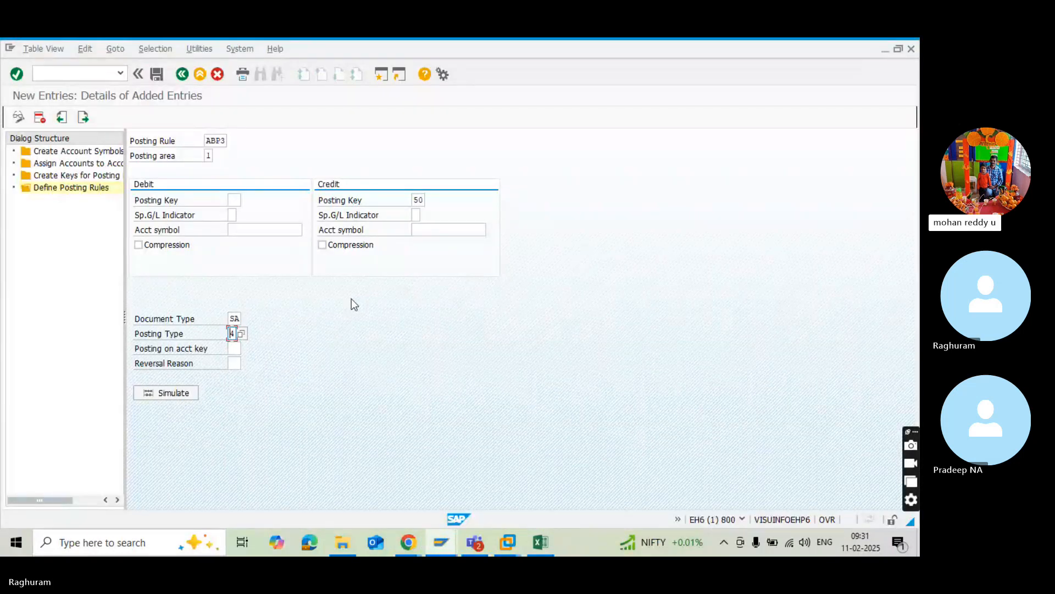
pyautogui.click(157, 79)
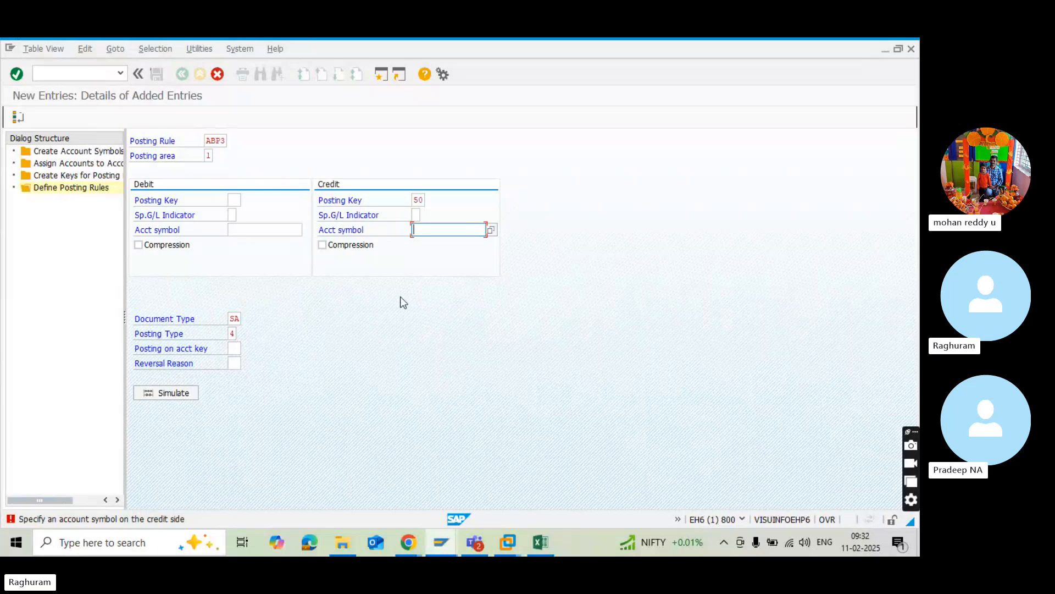
pyautogui.click(491, 230)
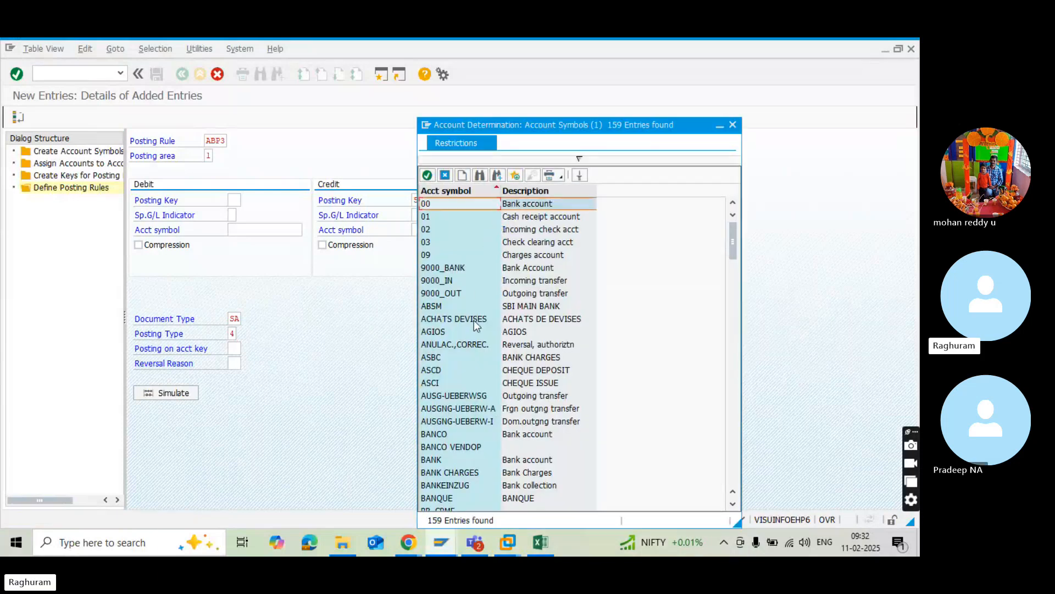
pyautogui.scroll(-7, 474, 322)
pyautogui.scroll(-4, 475, 328)
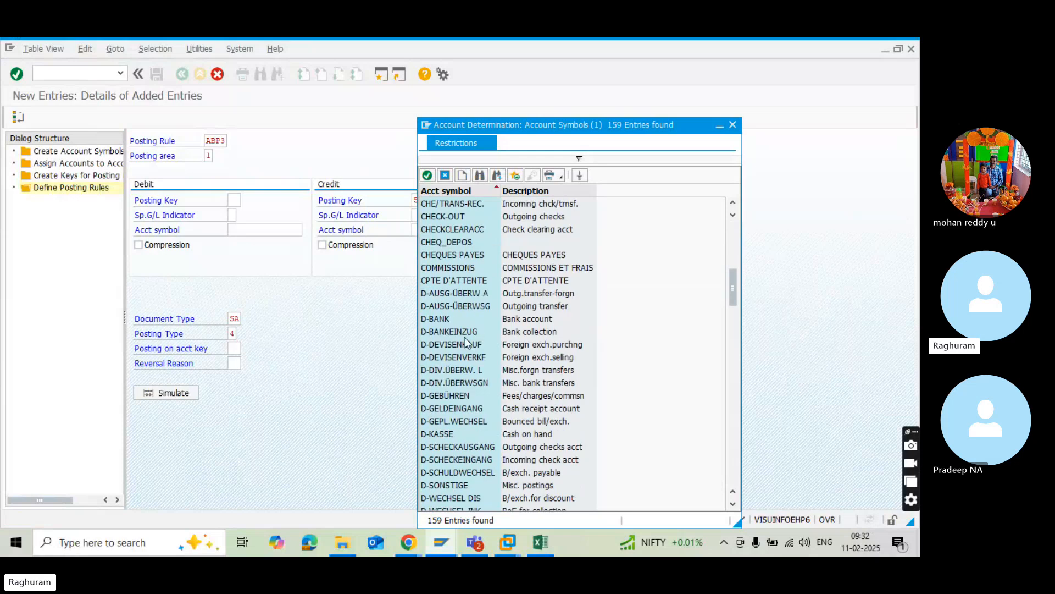
pyautogui.scroll(-17, 465, 342)
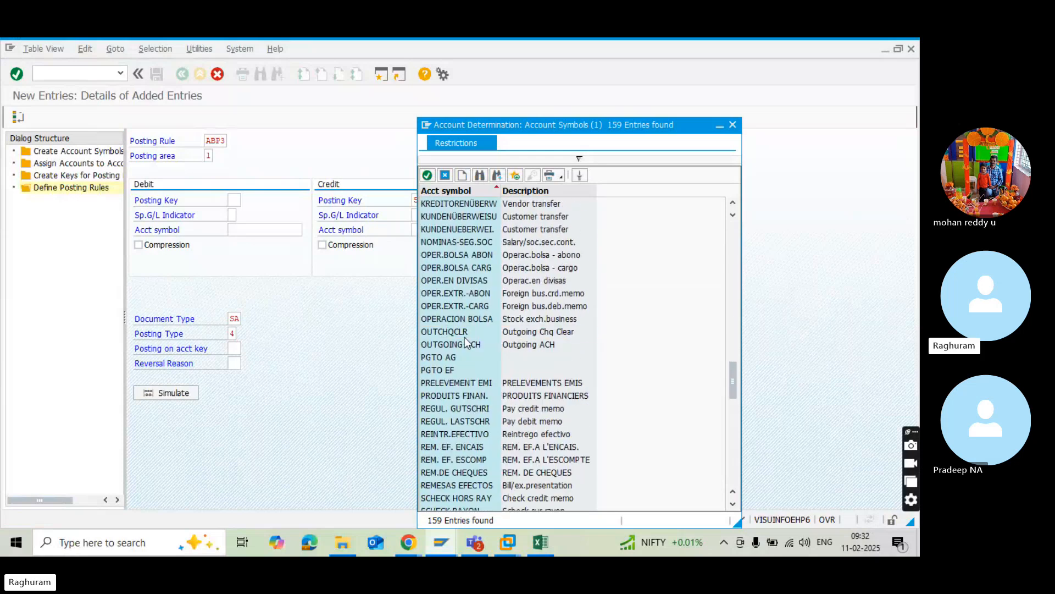
pyautogui.scroll(20, 465, 342)
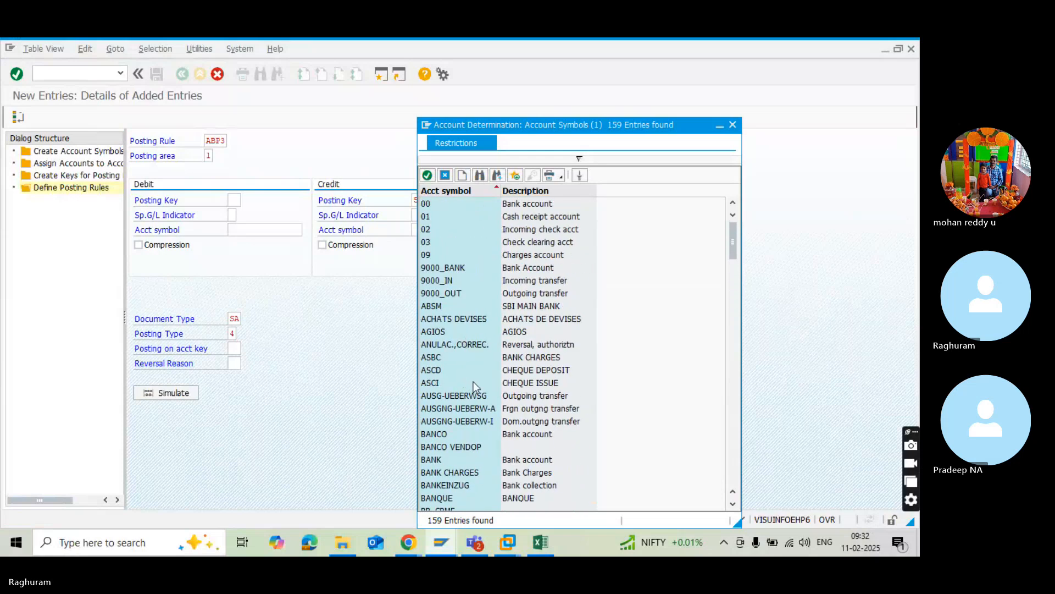
pyautogui.doubleClick(440, 383)
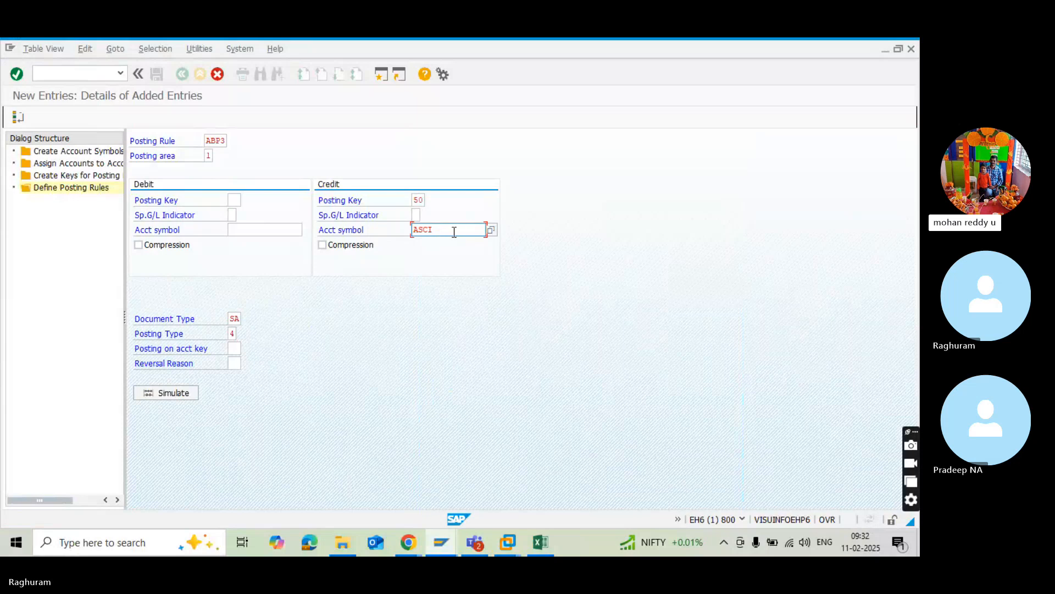
pyautogui.press('Return')
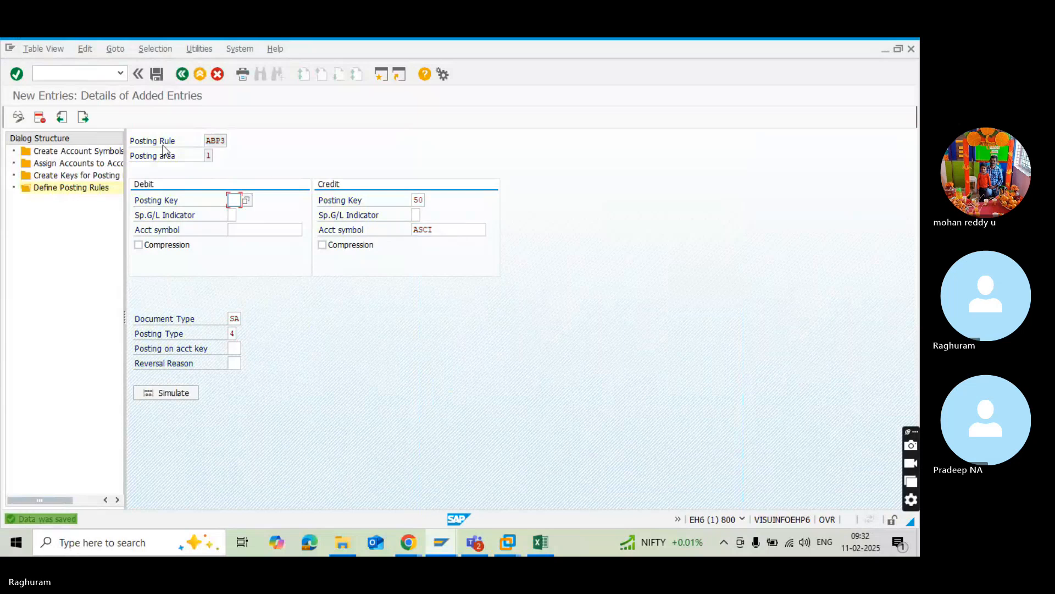
pyautogui.click(157, 74)
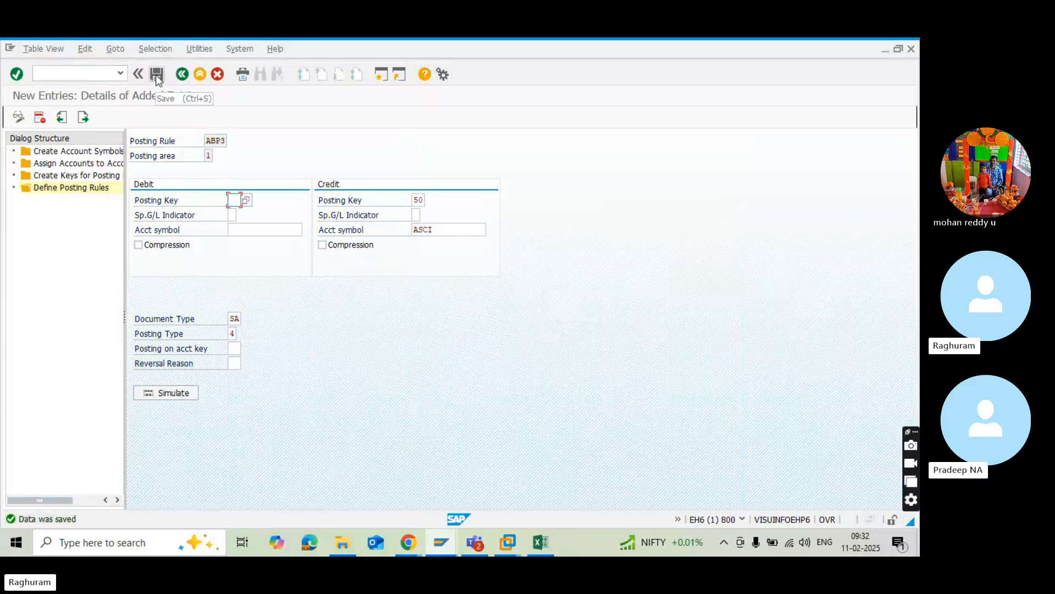
pyautogui.click(157, 75)
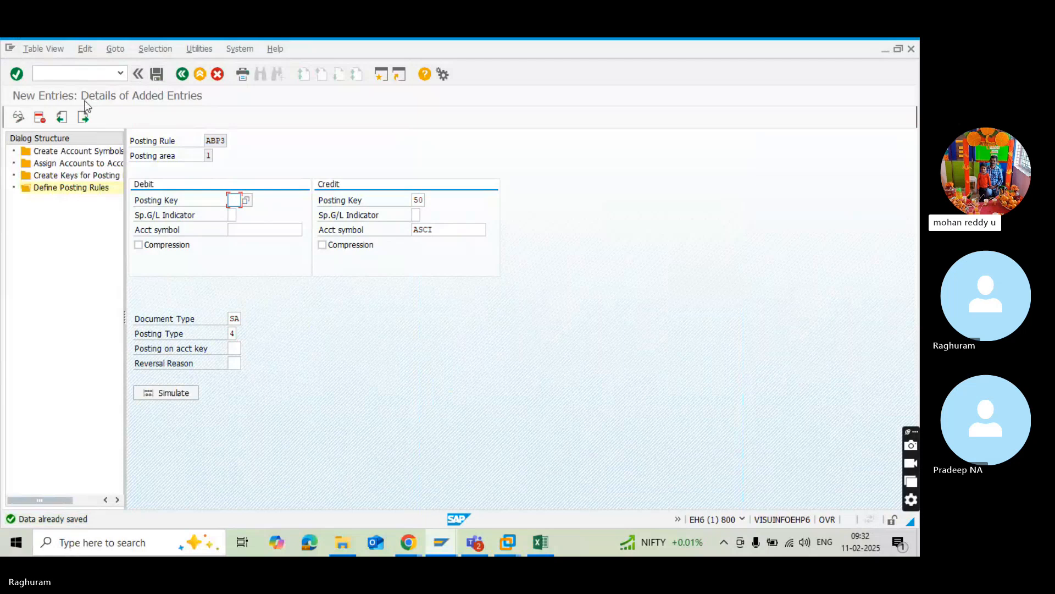
# Start a new posting rule entry and choose ABP4 (BANK CHARGES) as the posting rule.
pyautogui.click(140, 74)
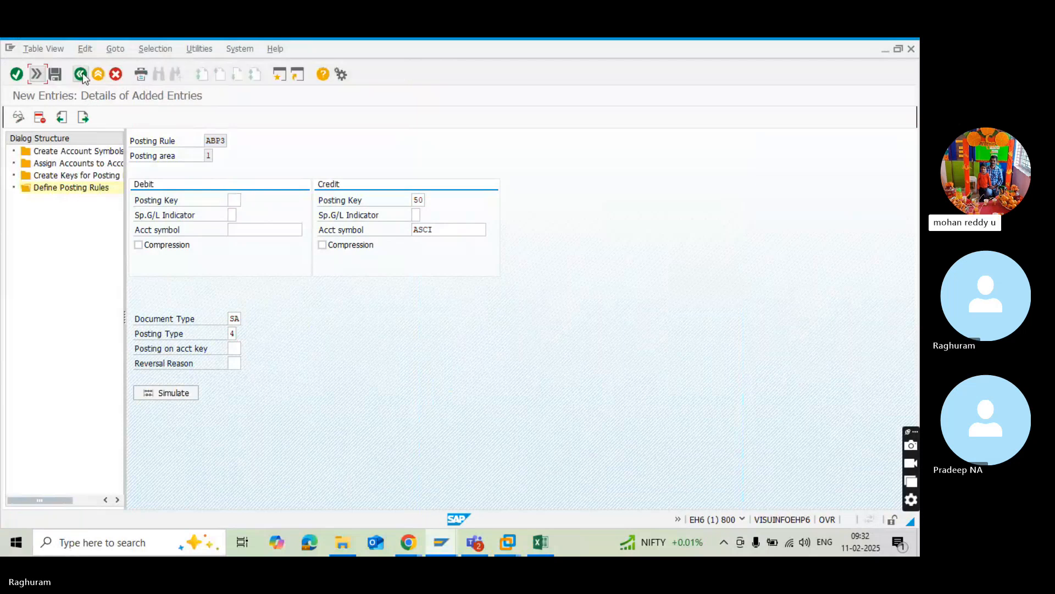
pyautogui.click(82, 73)
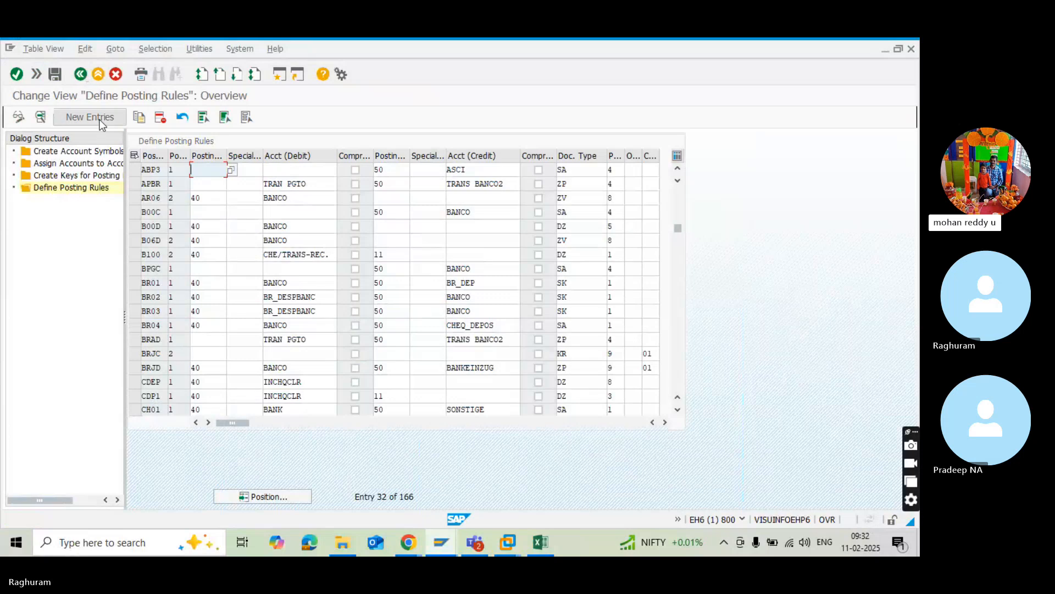
pyautogui.click(100, 120)
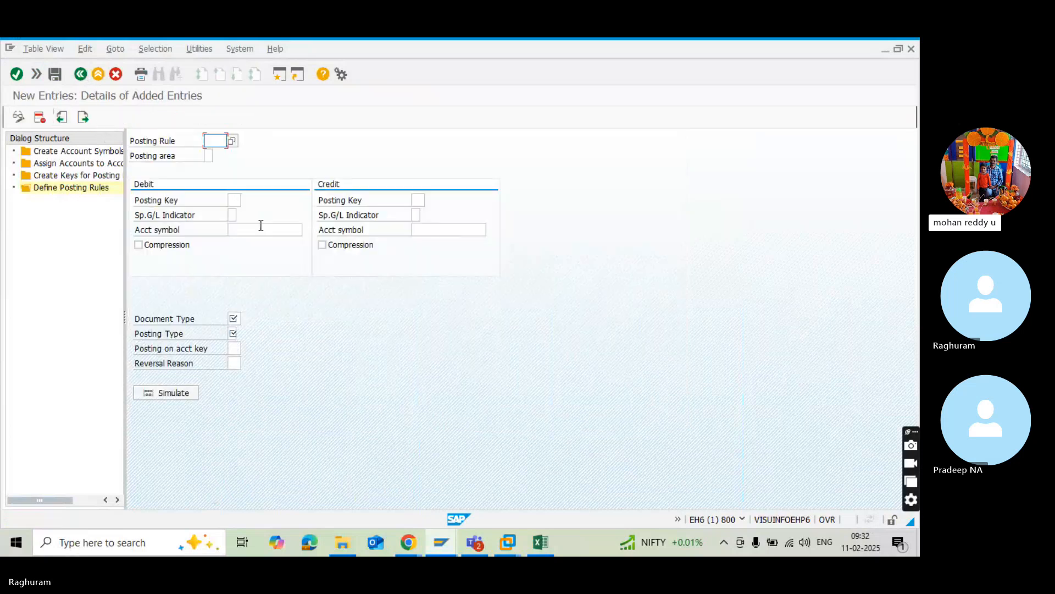
pyautogui.click(233, 141)
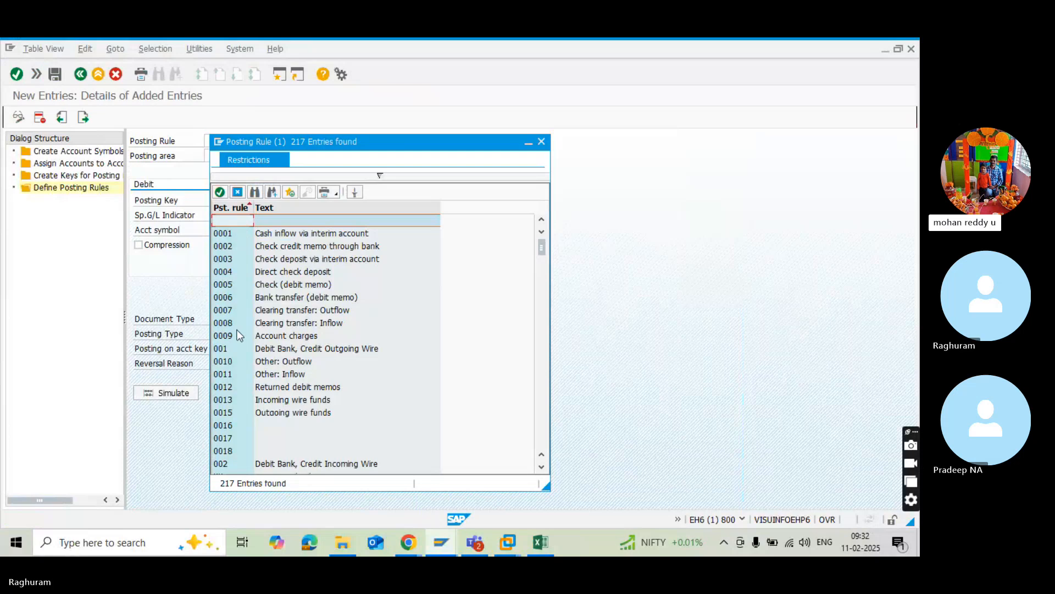
pyautogui.scroll(-2, 272, 388)
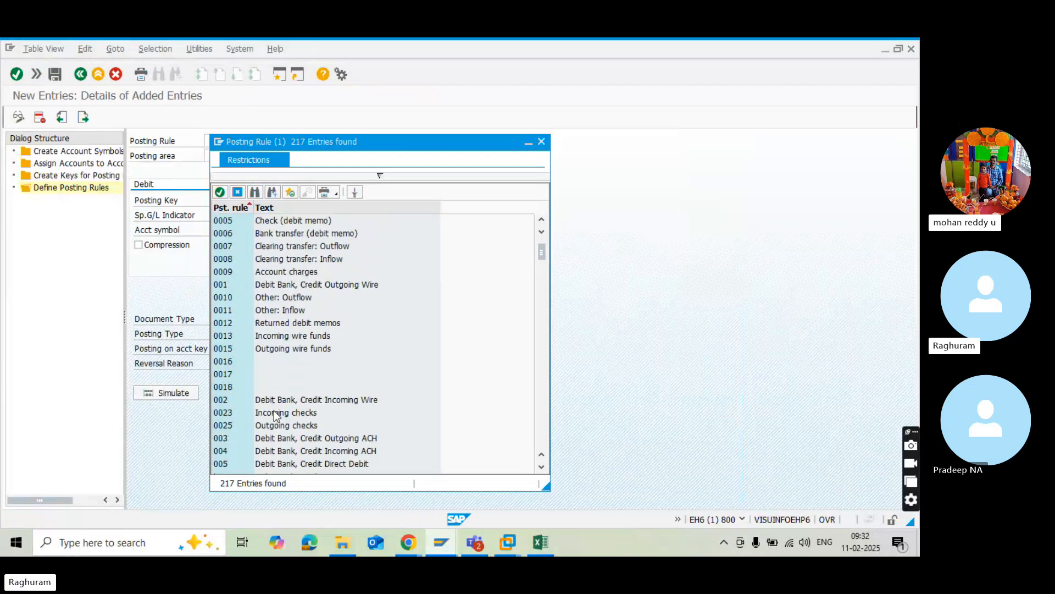
pyautogui.scroll(-3, 274, 410)
pyautogui.scroll(-5, 274, 410)
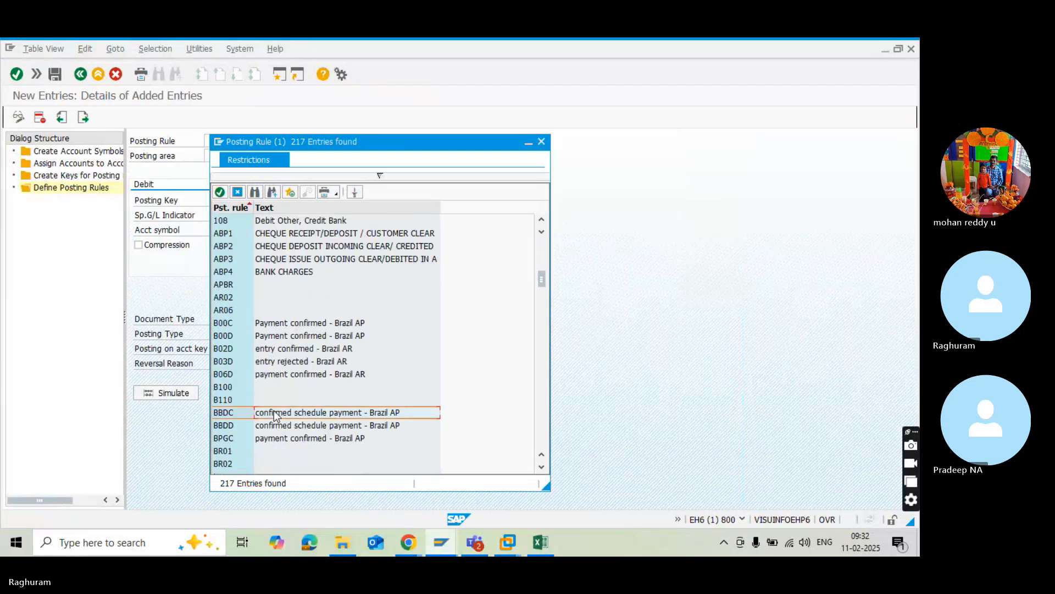
pyautogui.scroll(-2, 273, 410)
pyautogui.scroll(2, 274, 410)
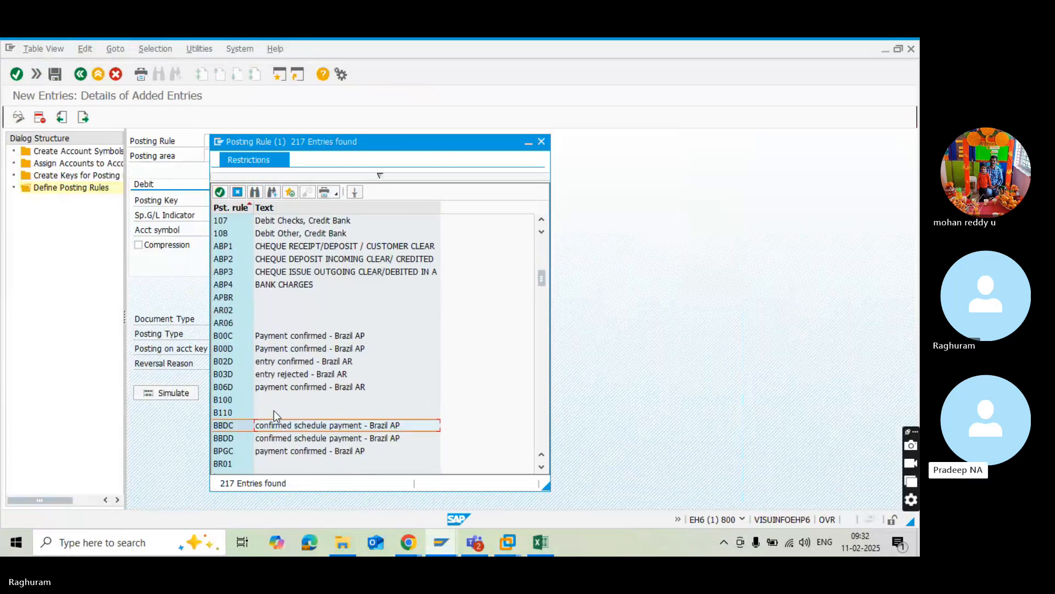
pyautogui.click(271, 285)
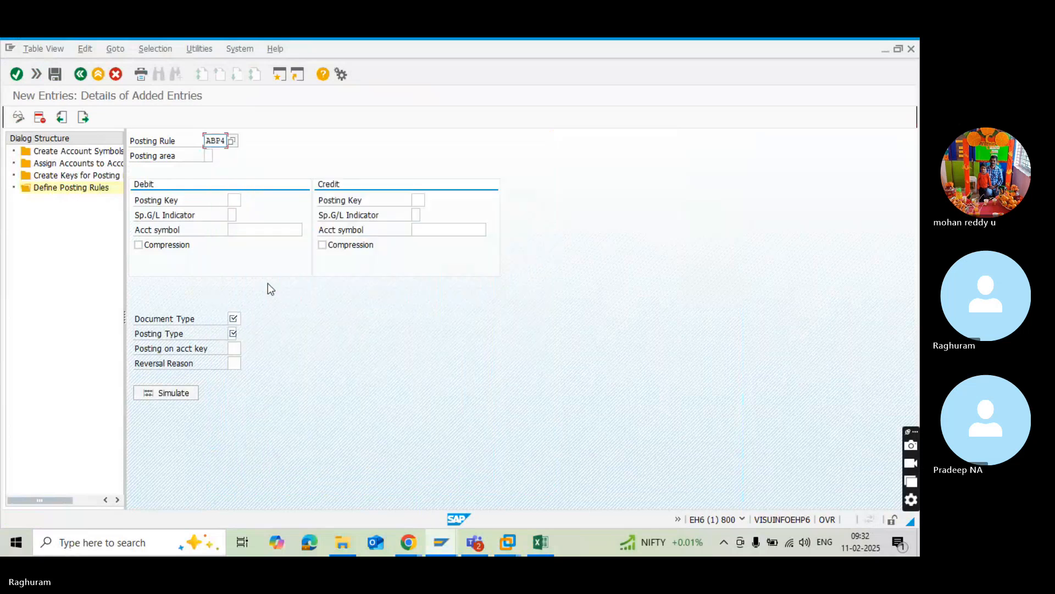
# Set the posting area of rule ABP4 to 1 (Bank accounting).
pyautogui.click(212, 156)
pyautogui.click(217, 157)
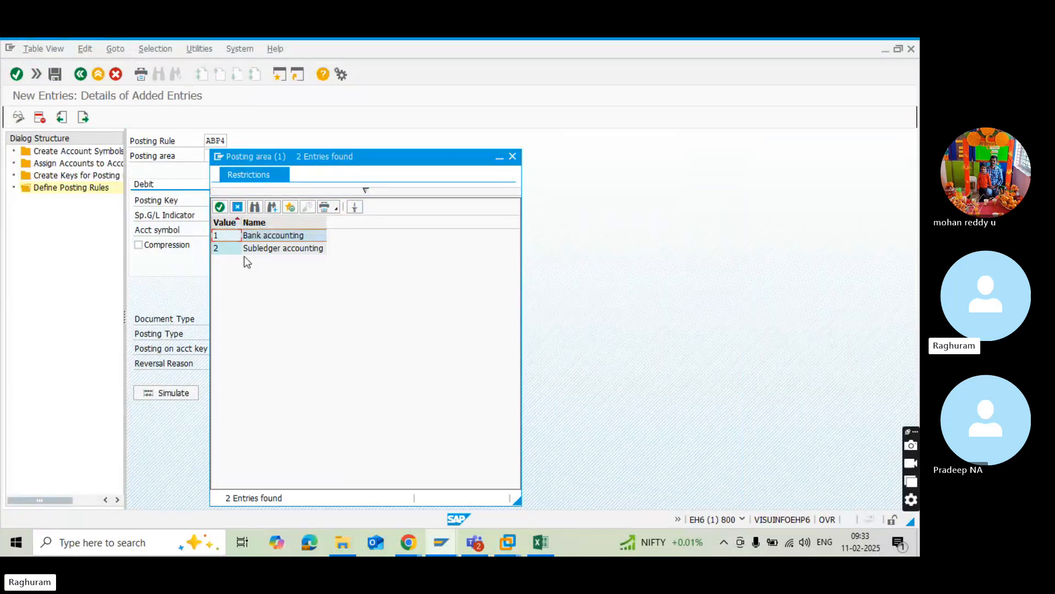
pyautogui.doubleClick(250, 240)
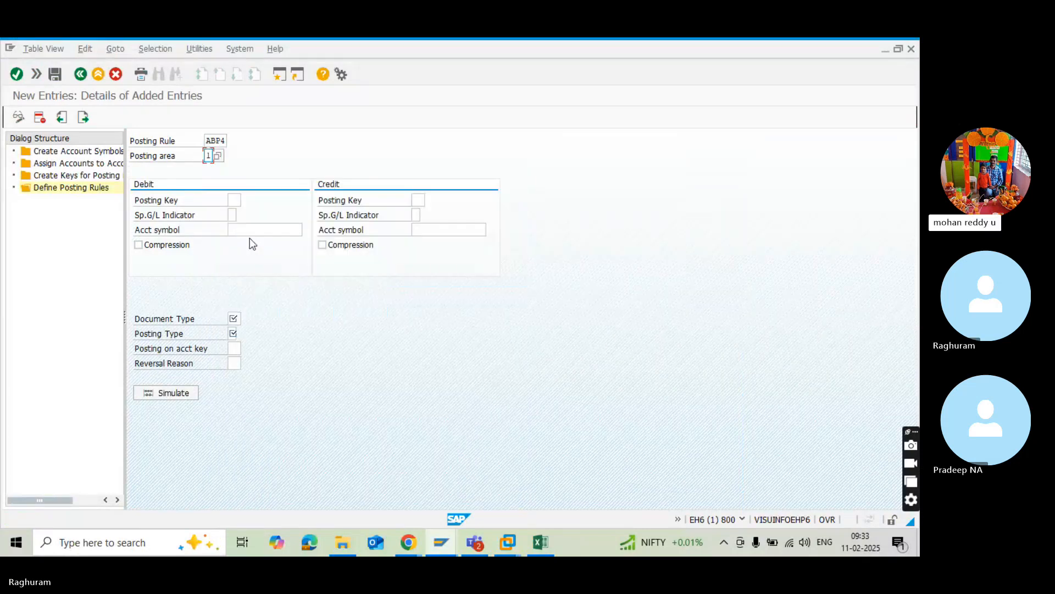
# Set the debit side of ABP4 to posting key 40 with the bank charges account symbol ASBC.
pyautogui.click(235, 200)
pyautogui.write('40')
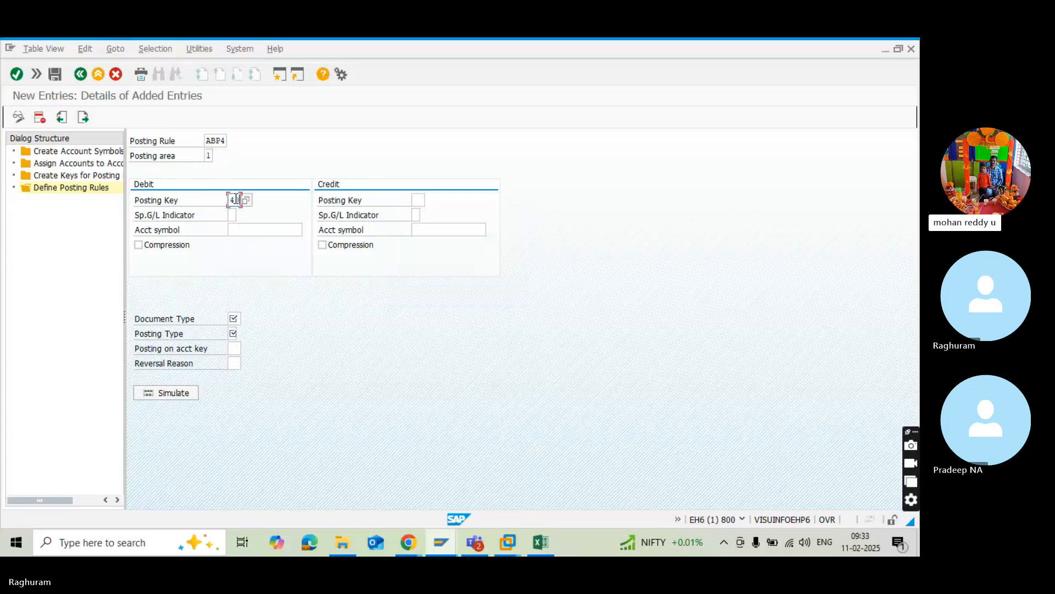
pyautogui.click(234, 230)
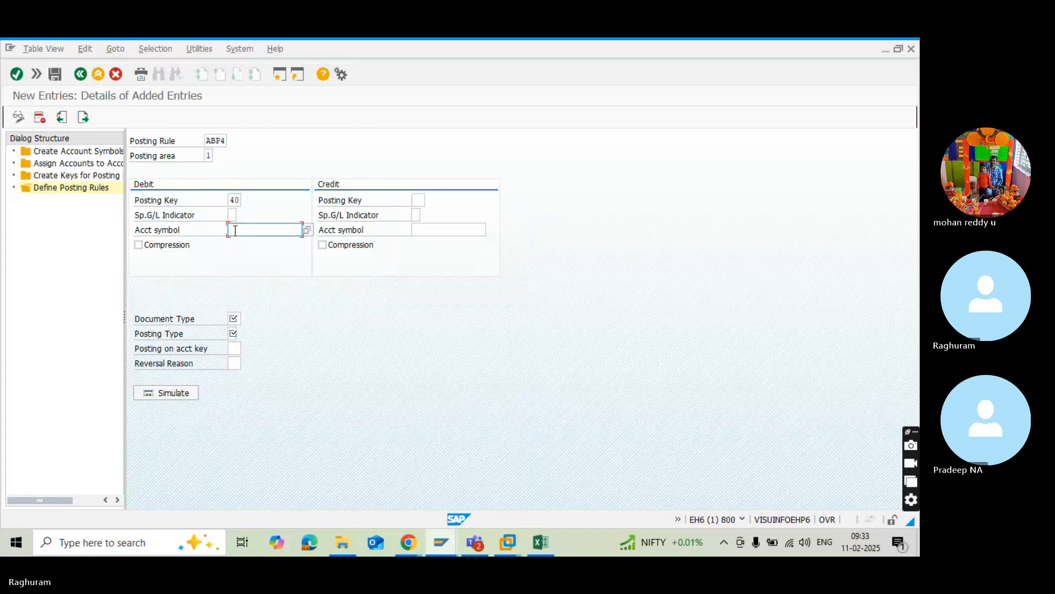
pyautogui.click(309, 230)
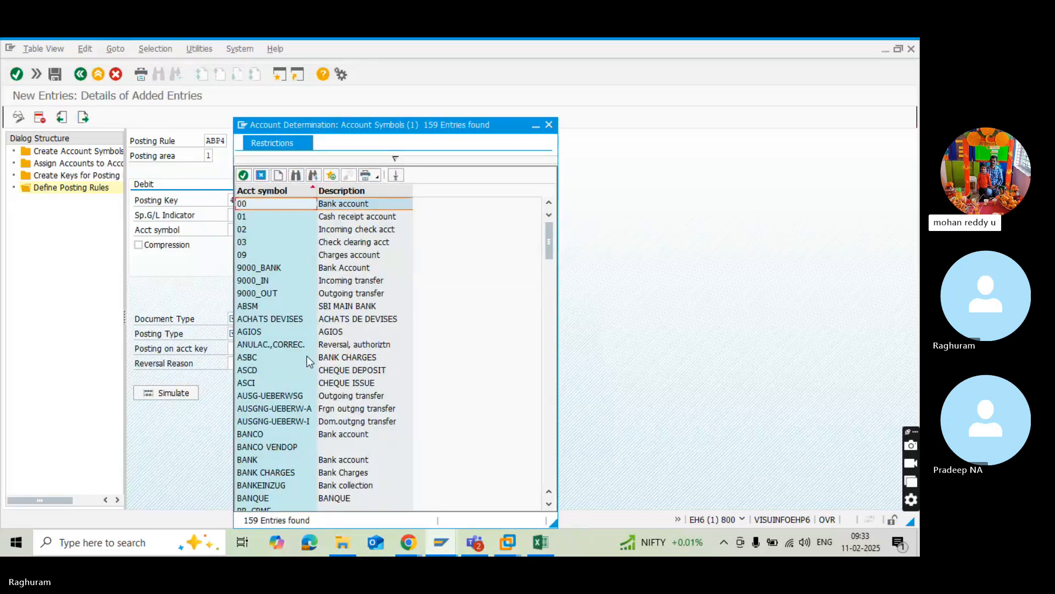
pyautogui.doubleClick(252, 359)
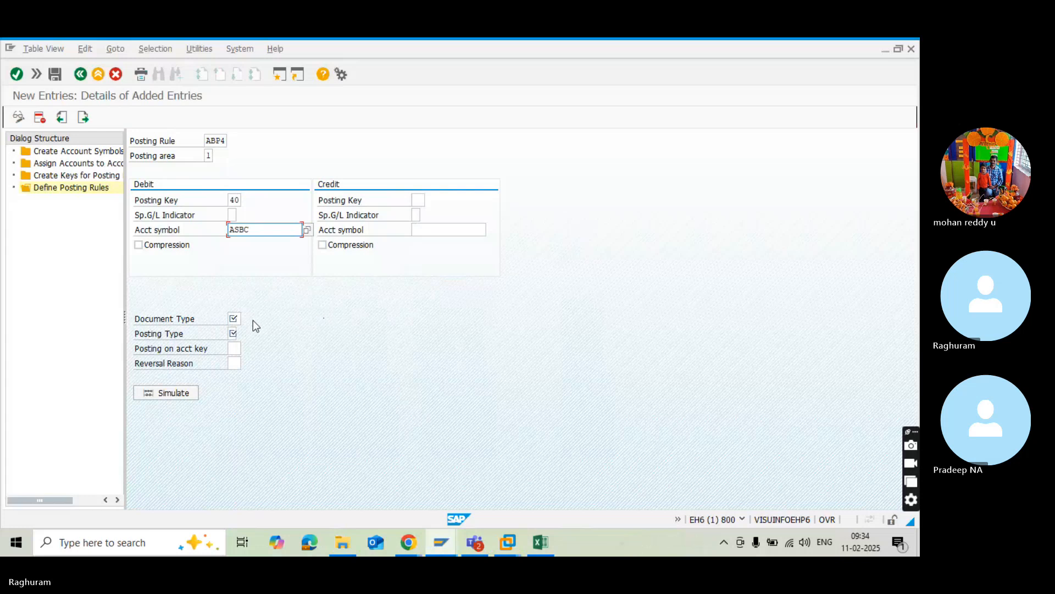
# Set the document type of ABP4 to SA (G/L account document) and the posting type to 1 (Post to G/L account).
pyautogui.click(234, 318)
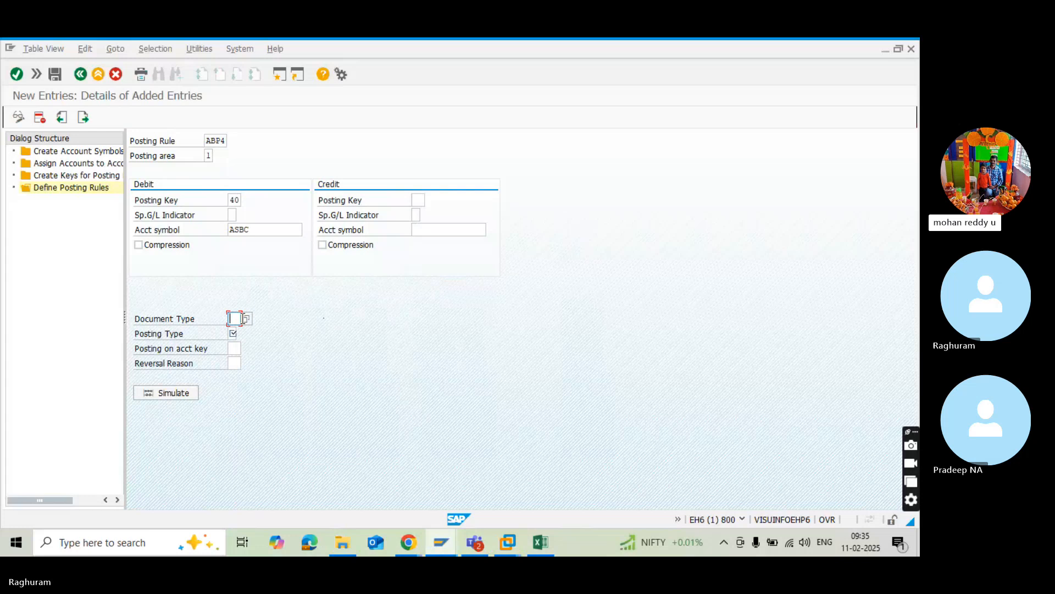
pyautogui.click(247, 318)
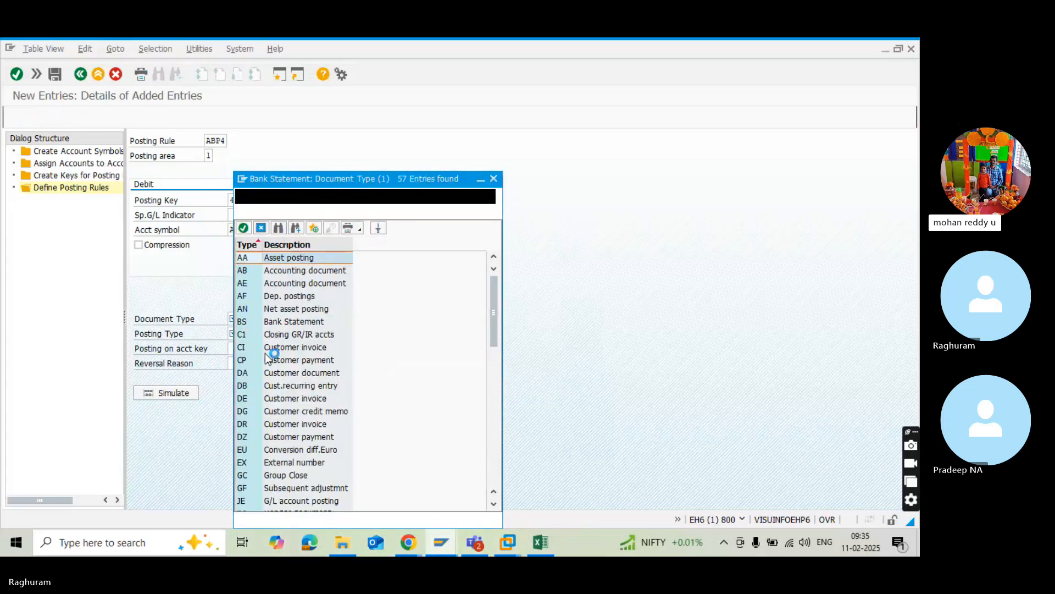
pyautogui.scroll(-3, 270, 363)
pyautogui.scroll(-4, 269, 378)
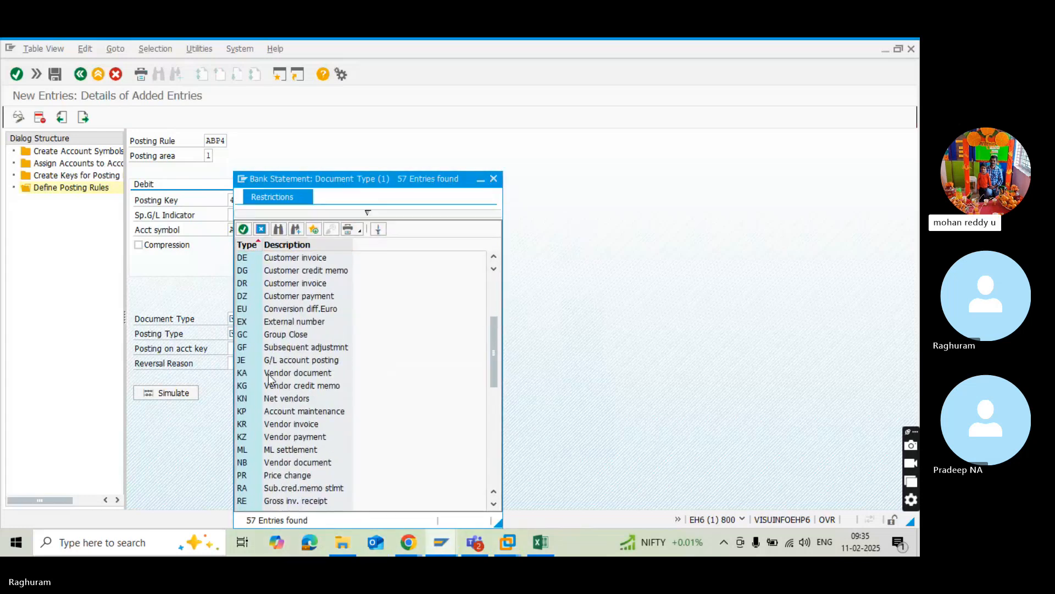
pyautogui.scroll(-1, 266, 414)
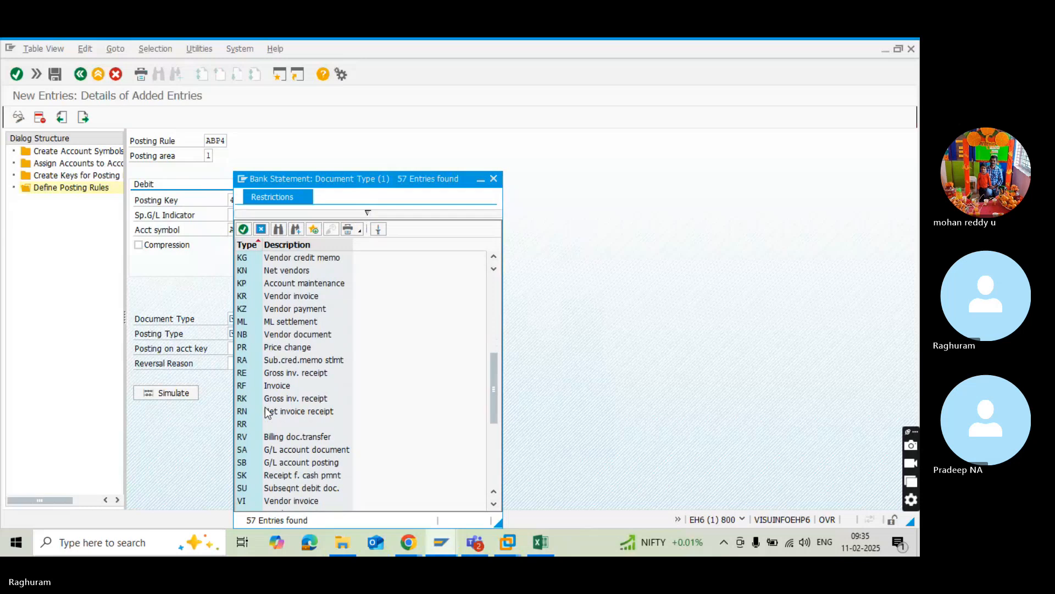
pyautogui.click(255, 452)
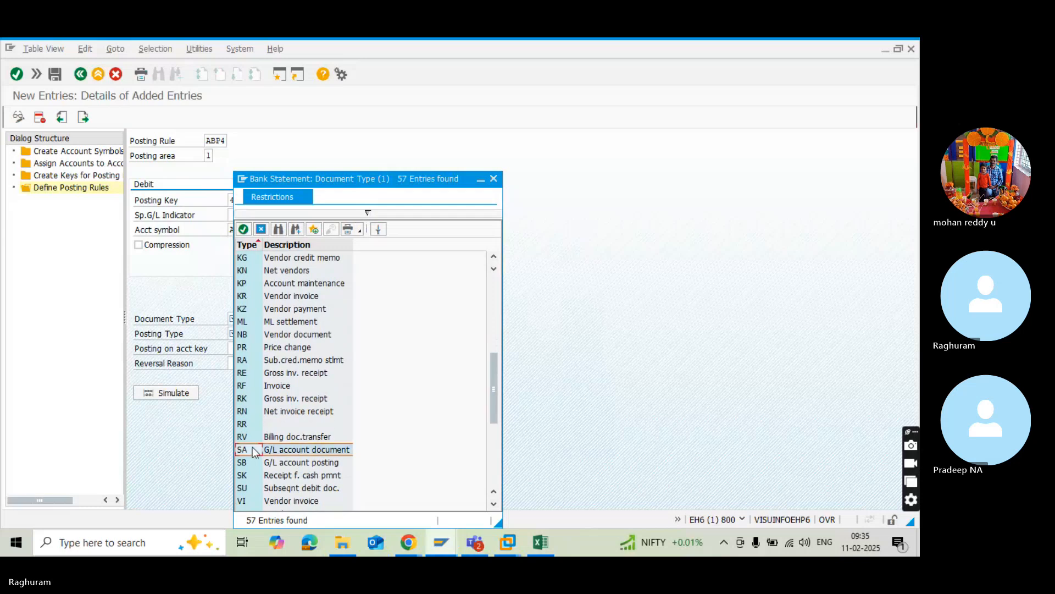
pyautogui.doubleClick(255, 452)
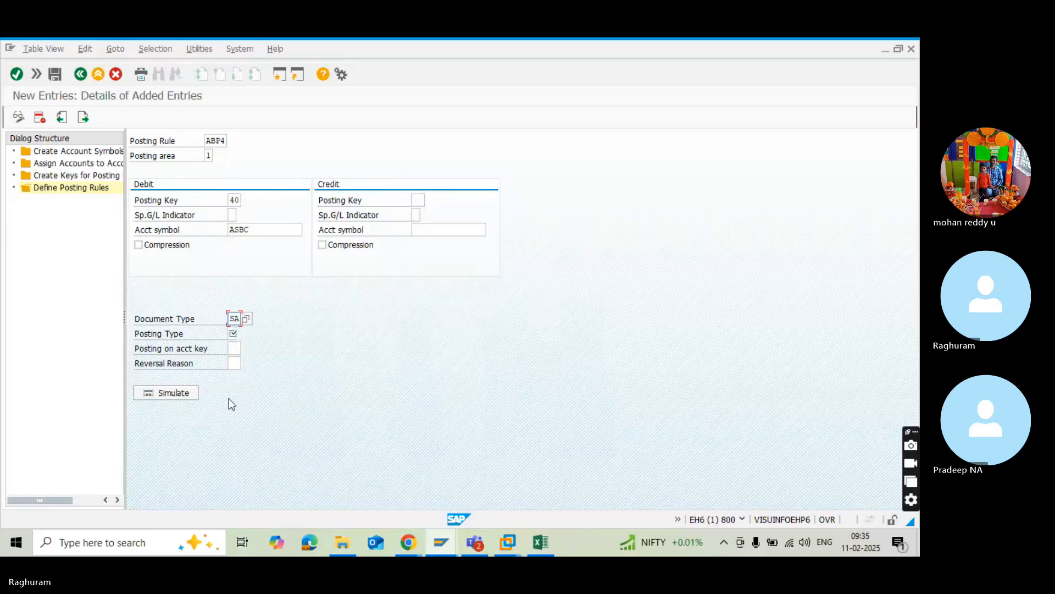
pyautogui.click(235, 334)
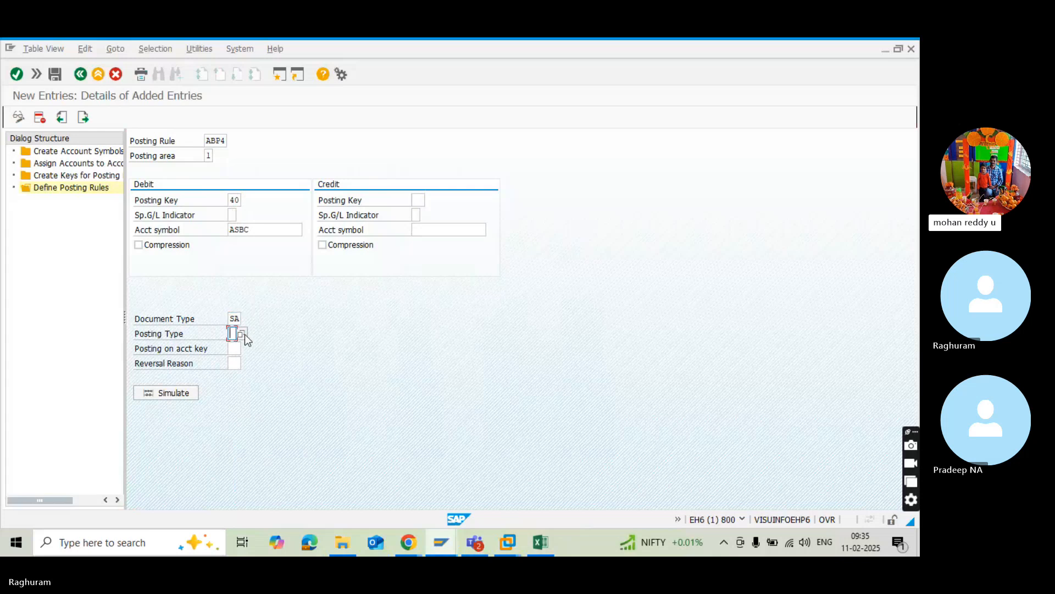
pyautogui.click(243, 336)
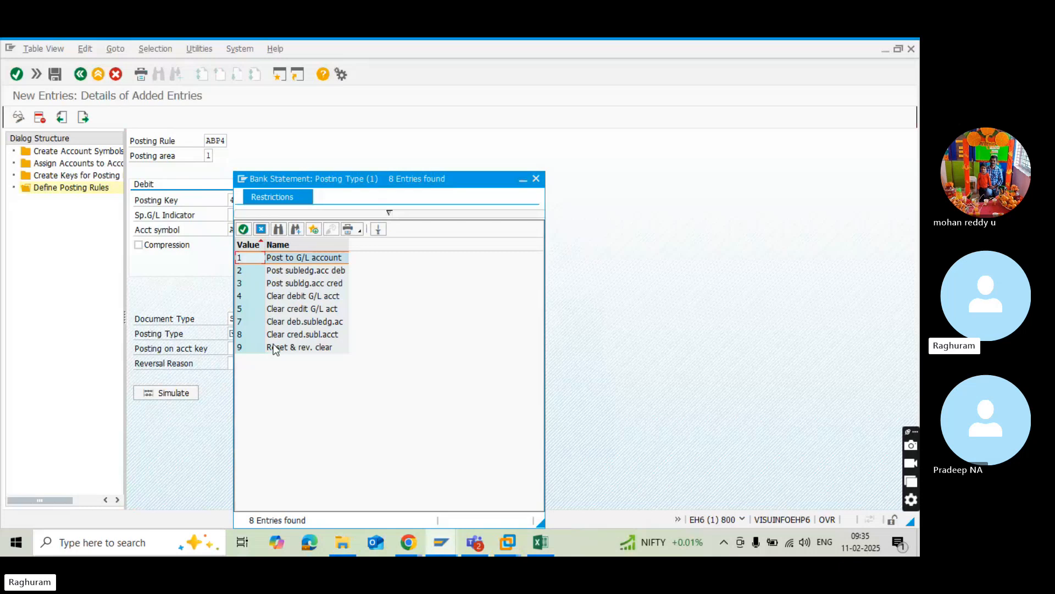
pyautogui.doubleClick(256, 259)
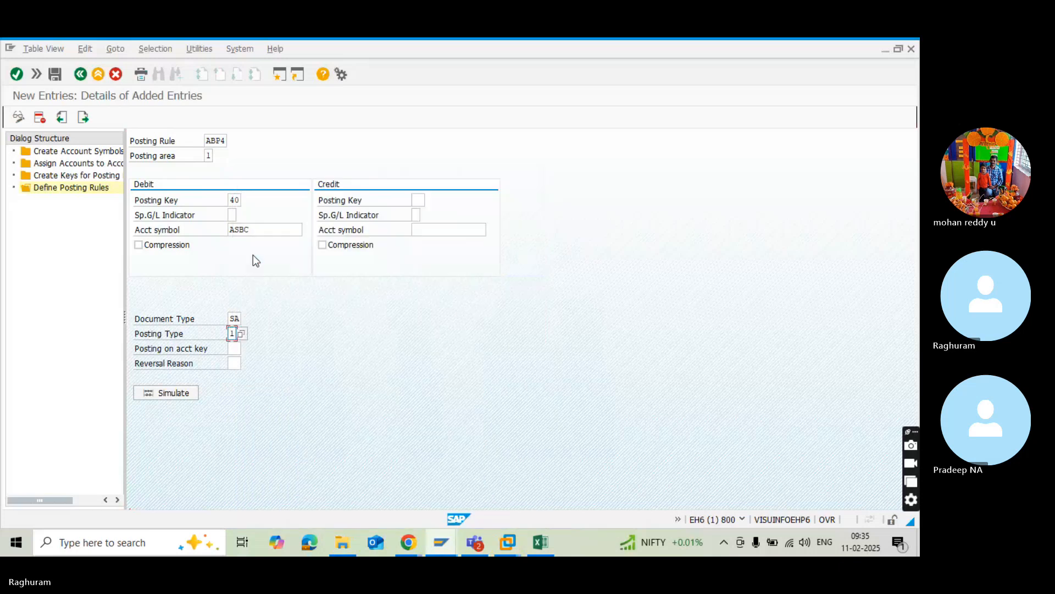
# Set the credit side of ABP4 to posting key 50 with account symbol ASBC, and save the posting rule.
pyautogui.click(419, 199)
pyautogui.write('50')
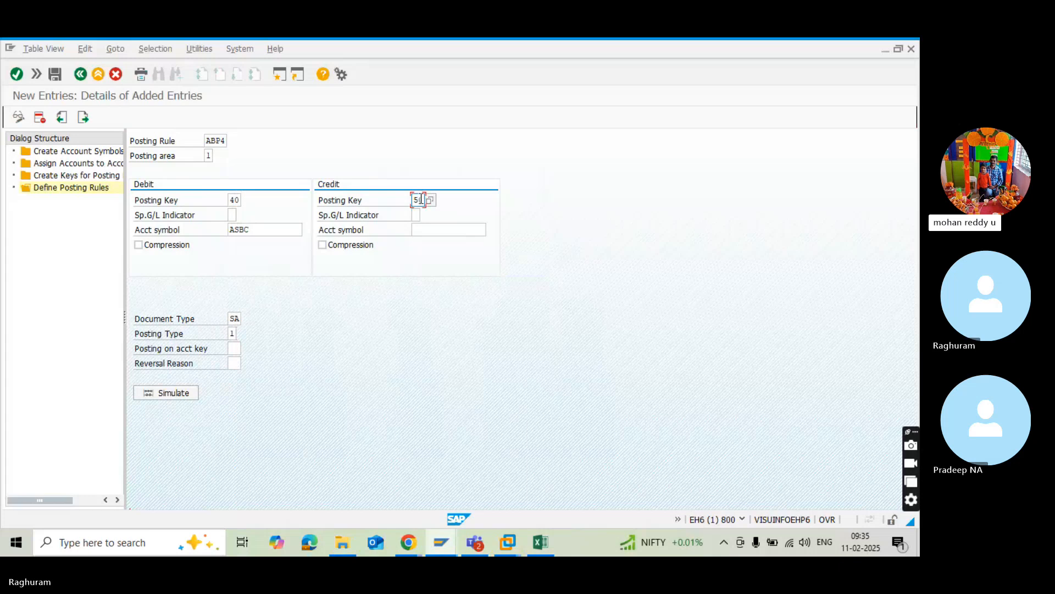
pyautogui.click(427, 230)
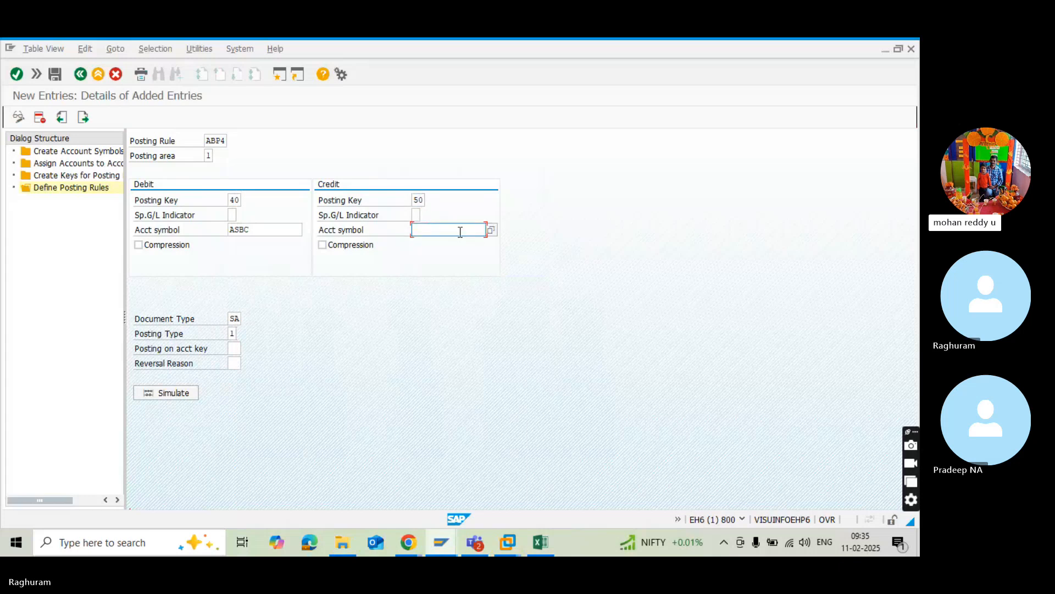
pyautogui.click(491, 231)
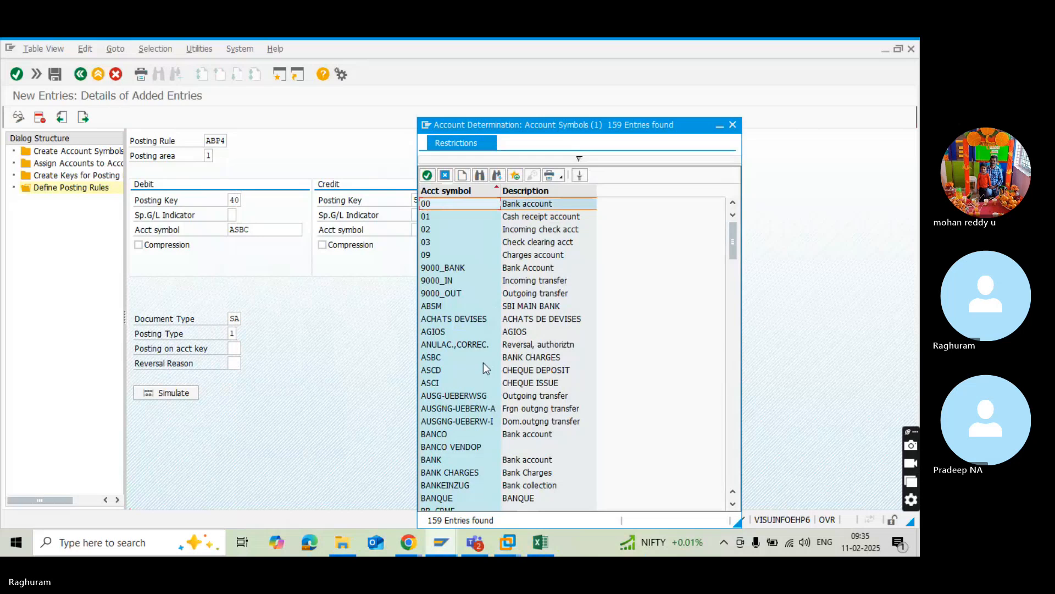
pyautogui.doubleClick(438, 359)
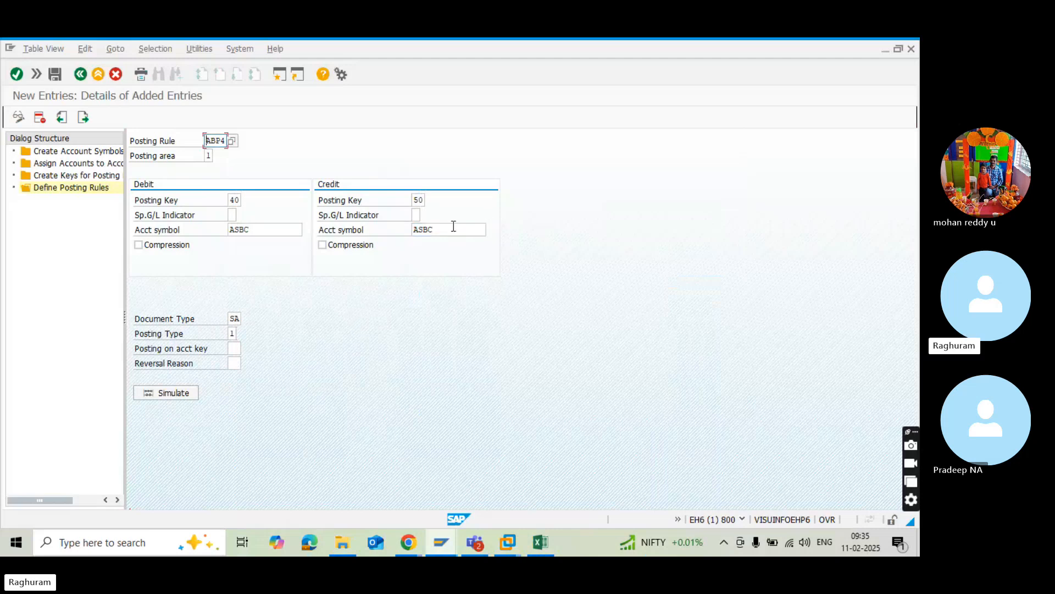
pyautogui.press('Return')
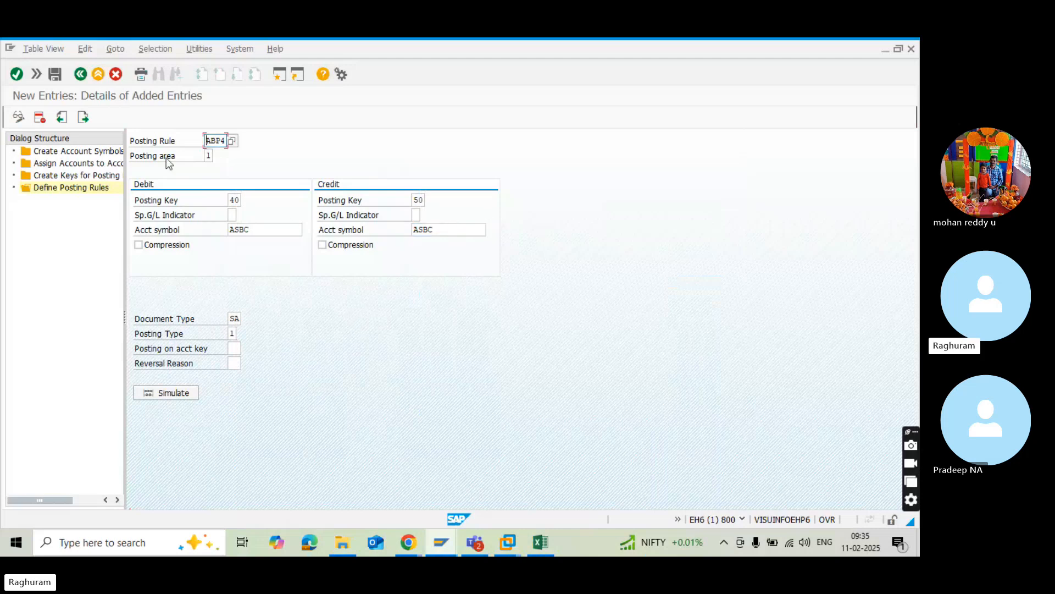
pyautogui.click(55, 74)
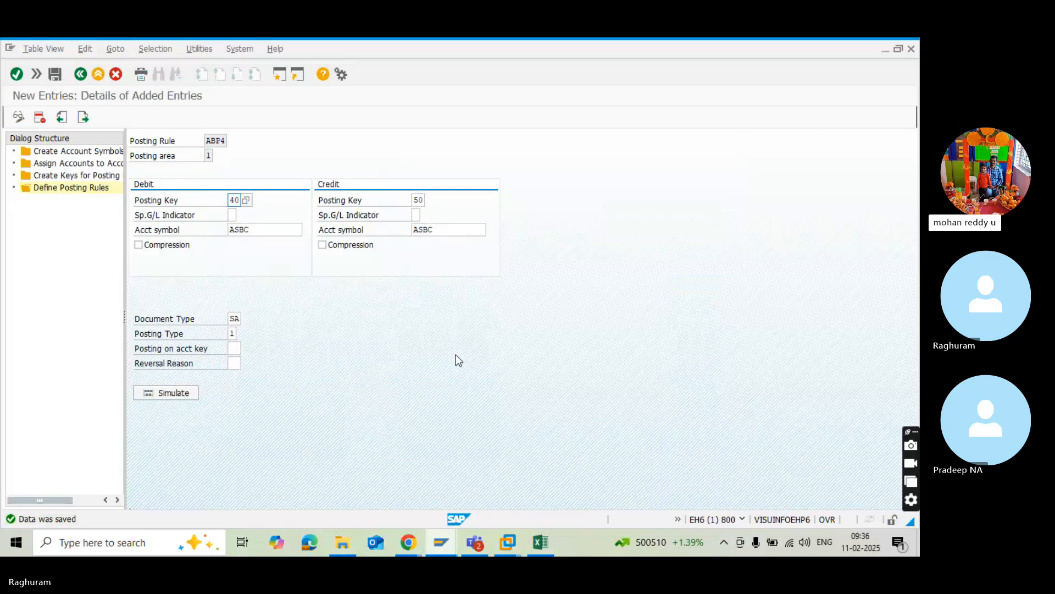
# Switch to the Excel workbook and examine the Create and assign business transactions entries for AXS1 on Sheet1.
pyautogui.hotkey('alt', 'Tab')
pyautogui.hotkey('alt', 'Tab')
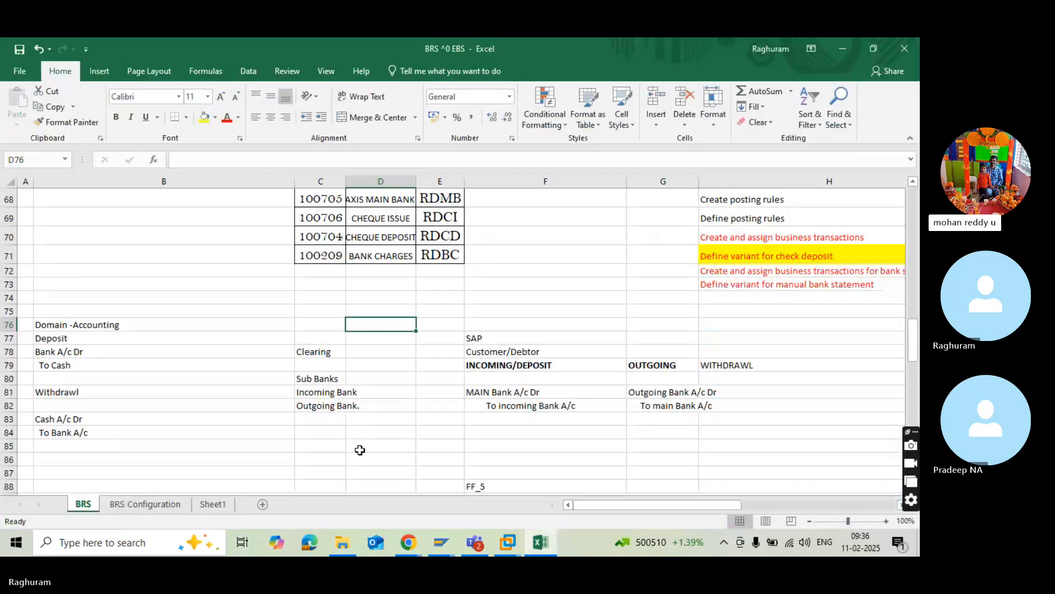
pyautogui.click(163, 504)
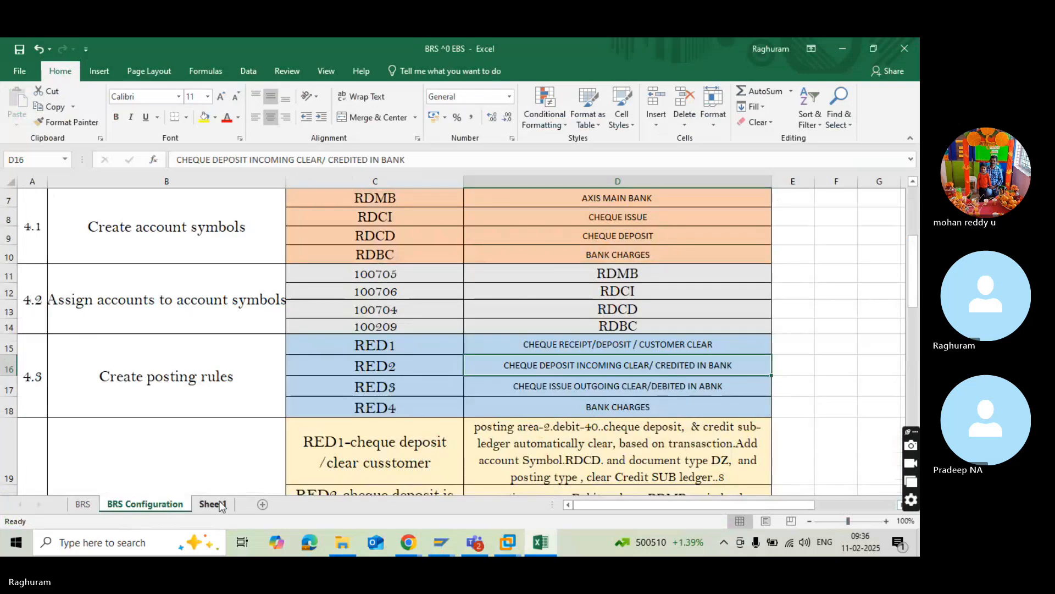
pyautogui.click(219, 504)
pyautogui.scroll(-3, 431, 423)
pyautogui.click(430, 423)
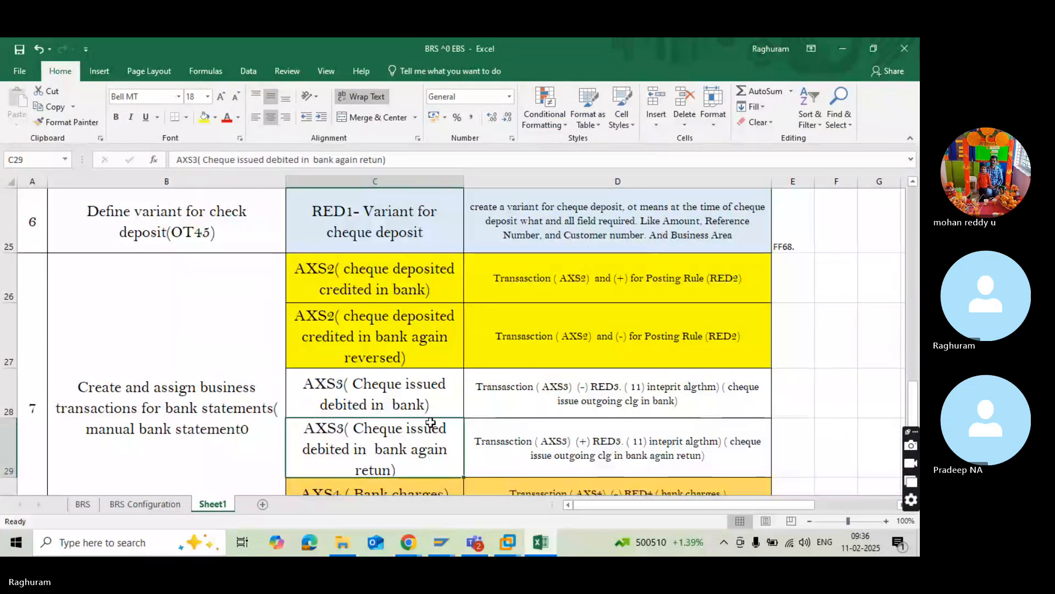
pyautogui.scroll(2, 431, 420)
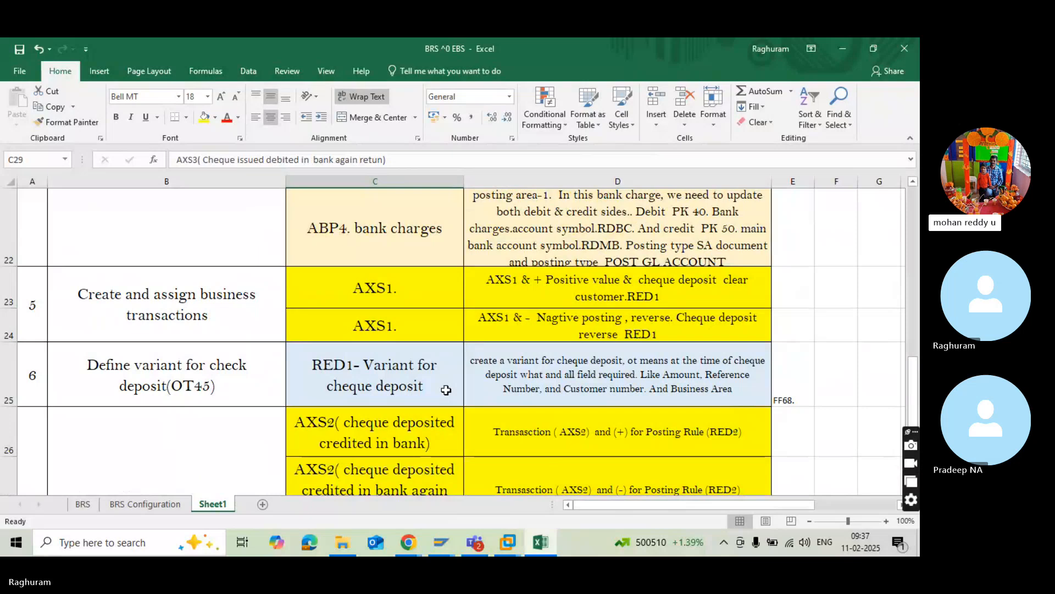
pyautogui.click(230, 304)
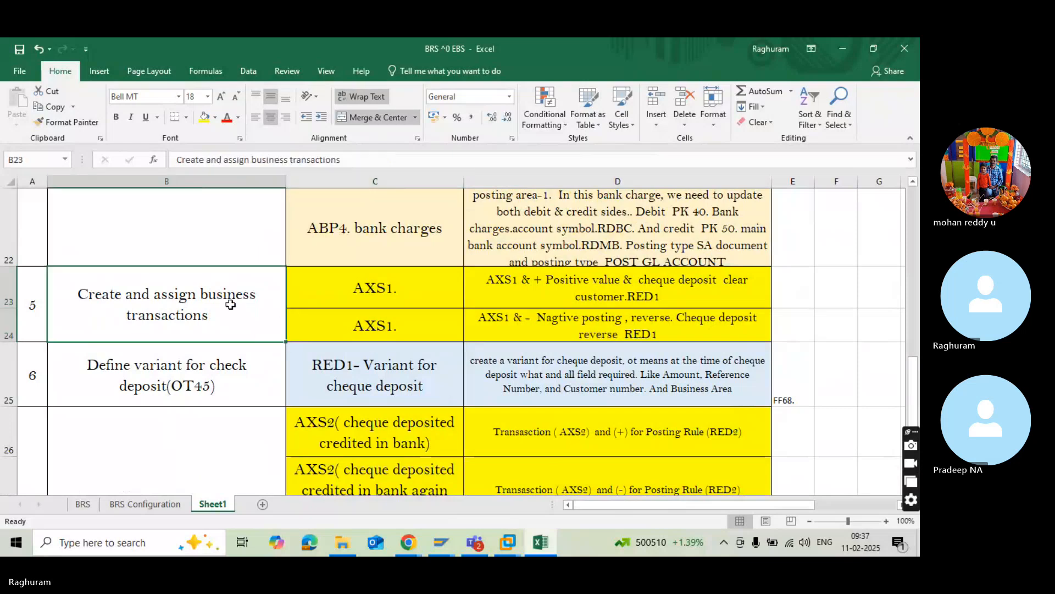
pyautogui.click(354, 283)
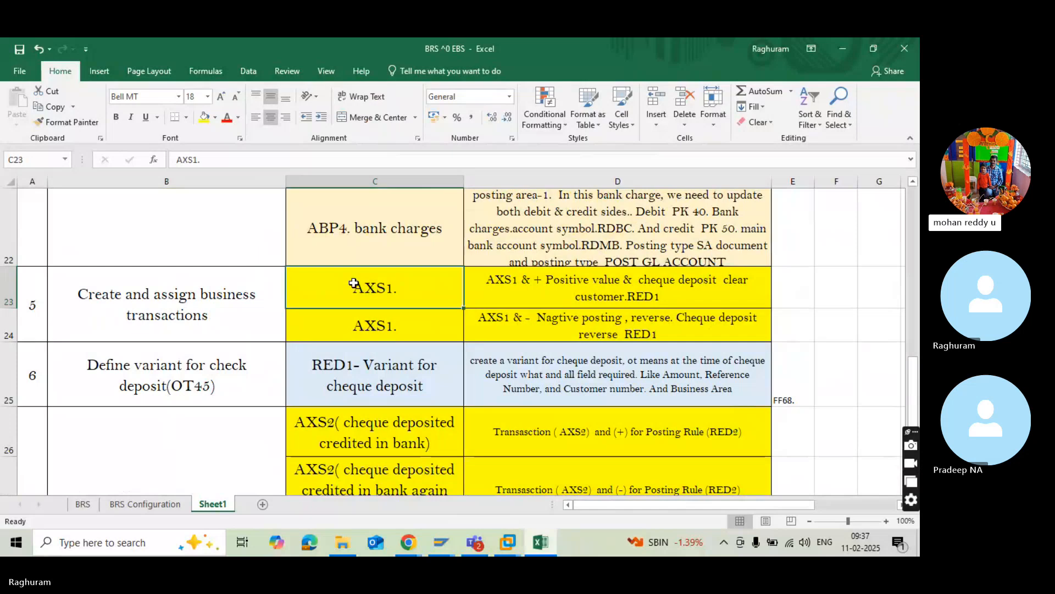
pyautogui.click(222, 292)
pyautogui.click(368, 283)
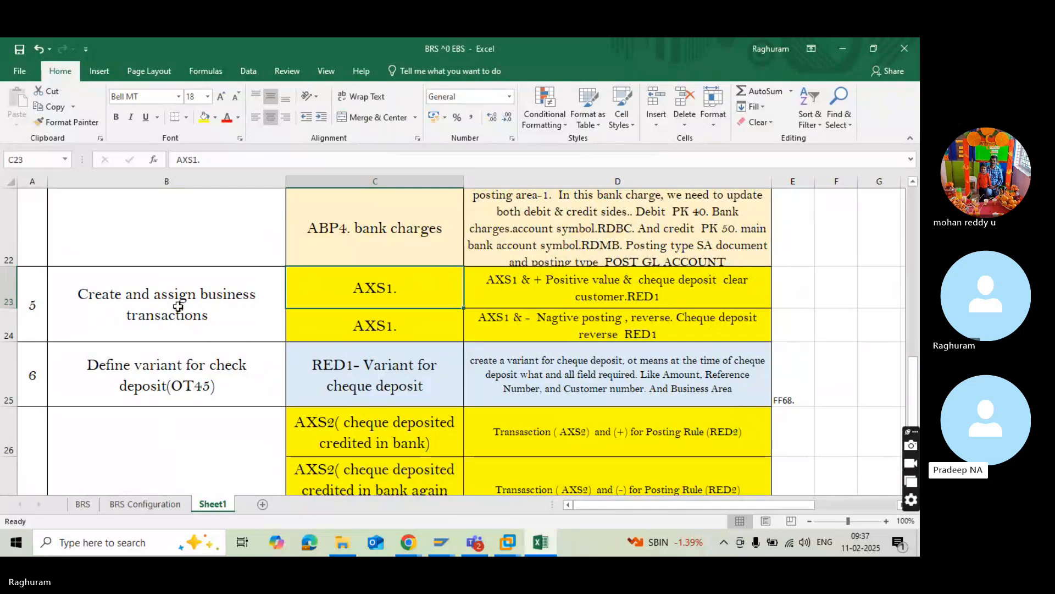
# Review the Create and assign business transactions entries for AXS1 against the account symbols and posting rules ABP1 to ABP4 on Sheet1.
pyautogui.click(179, 306)
pyautogui.click(301, 299)
pyautogui.click(165, 309)
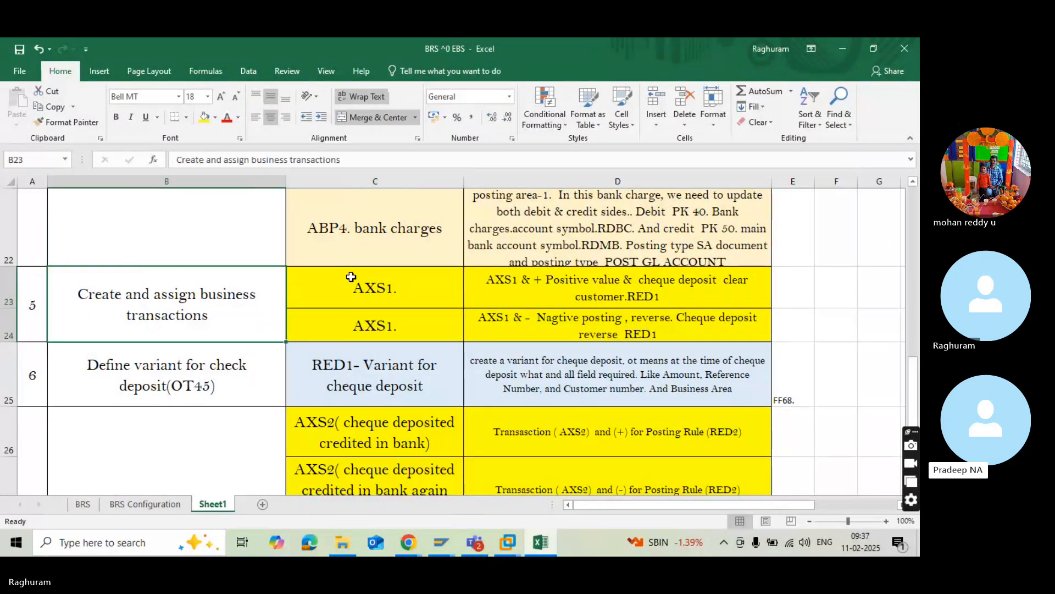
pyautogui.click(352, 277)
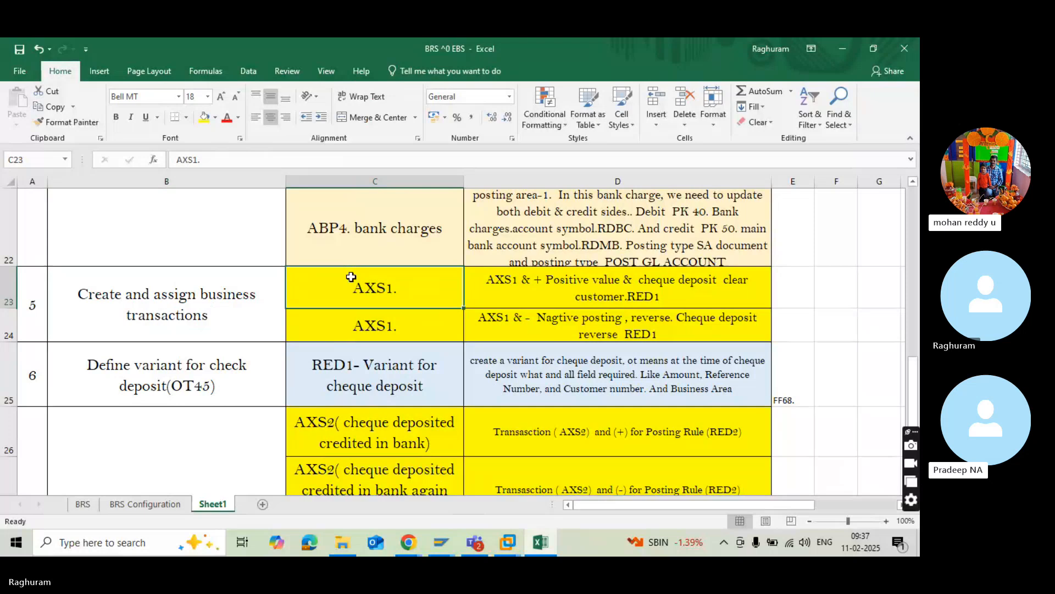
pyautogui.click(205, 296)
pyautogui.click(311, 294)
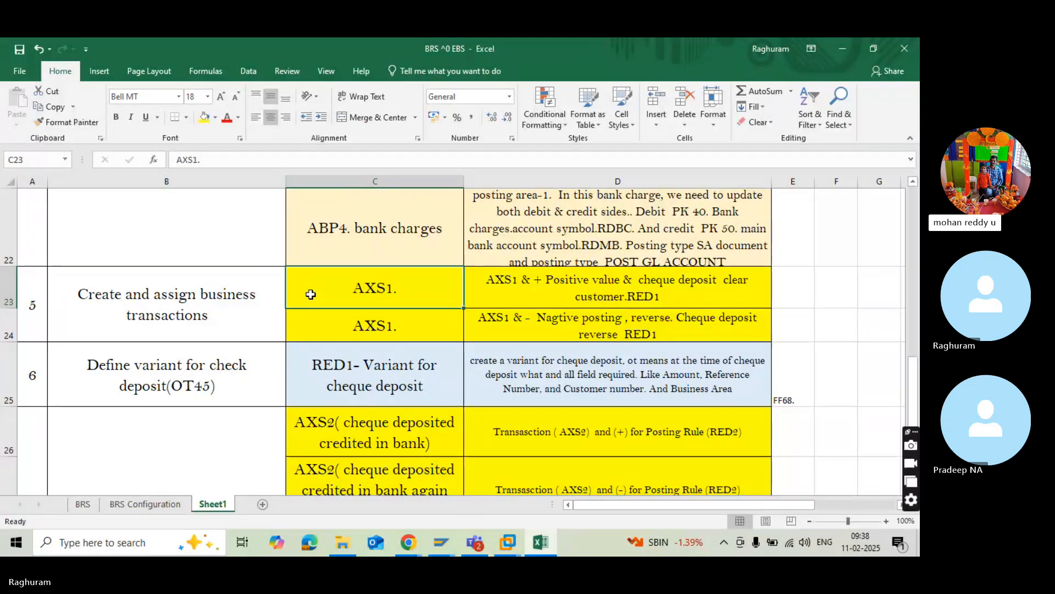
pyautogui.scroll(3, 310, 295)
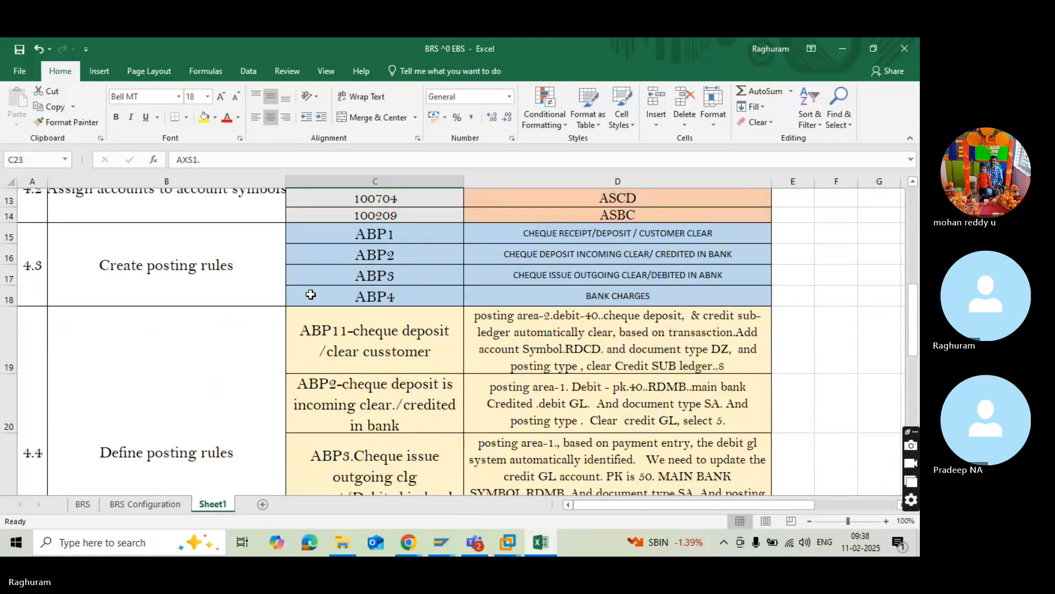
pyautogui.scroll(4, 311, 295)
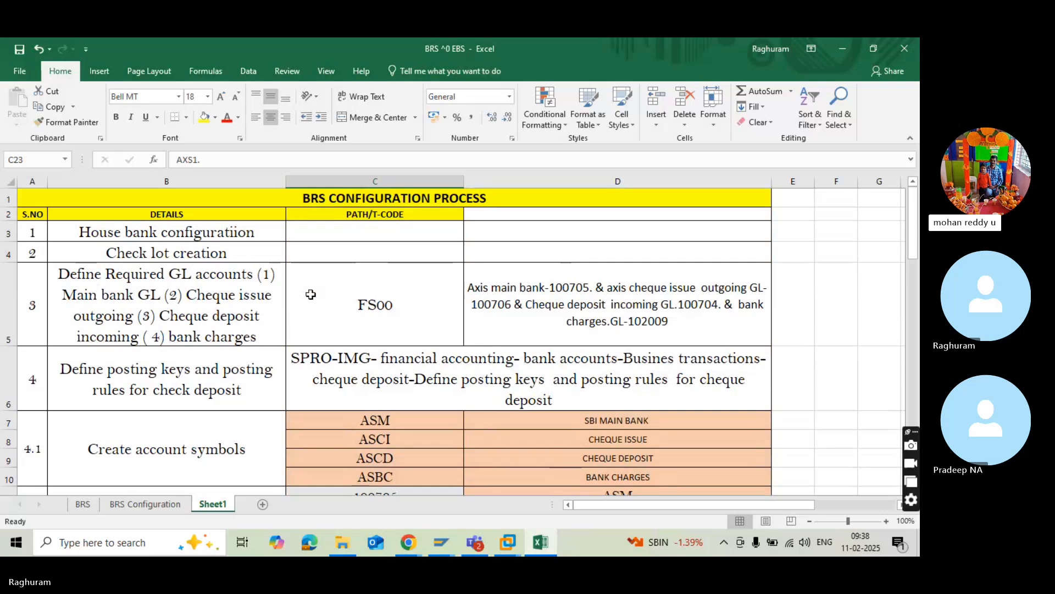
pyautogui.scroll(-3, 310, 294)
pyautogui.click(310, 295)
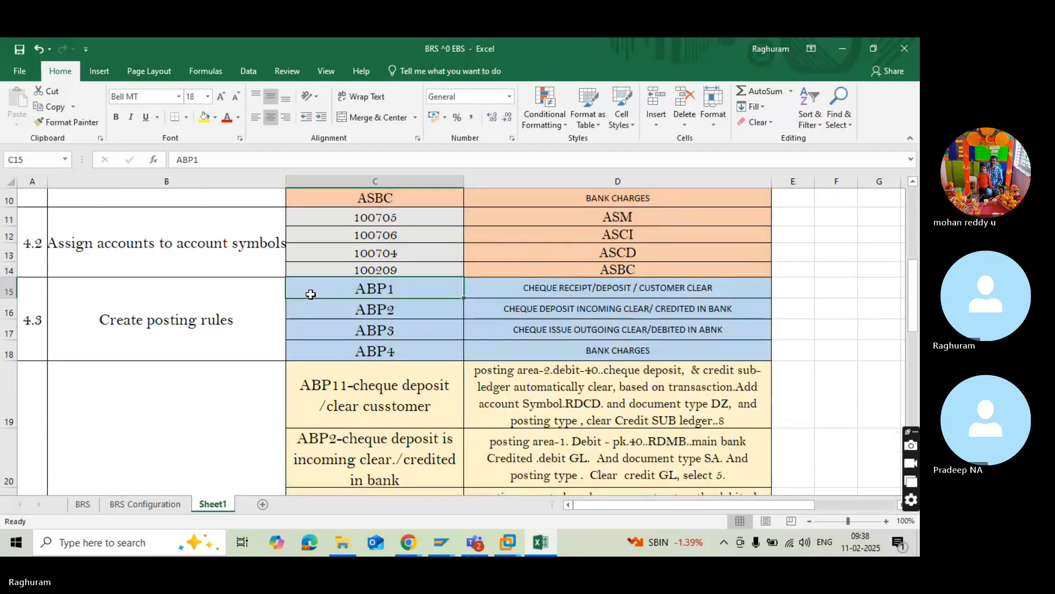
pyautogui.click(324, 325)
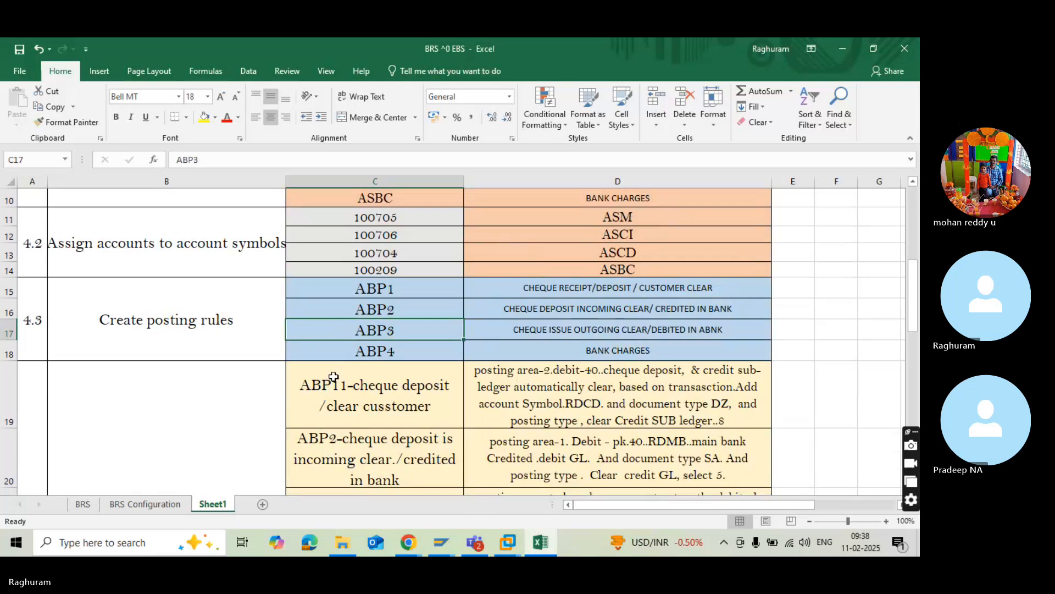
pyautogui.scroll(1, 333, 377)
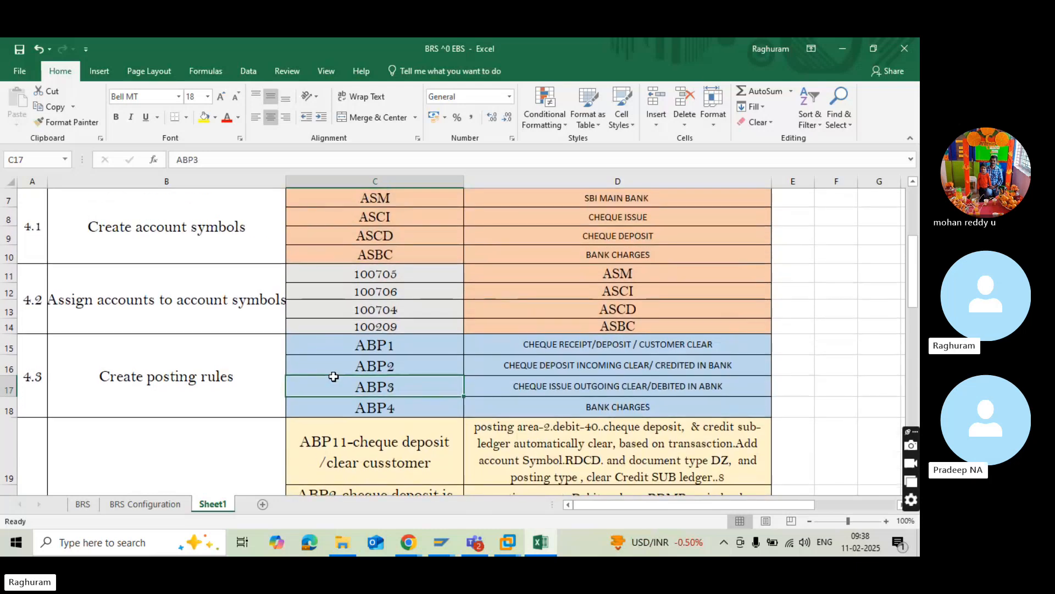
pyautogui.scroll(-8, 333, 376)
pyautogui.scroll(3, 334, 376)
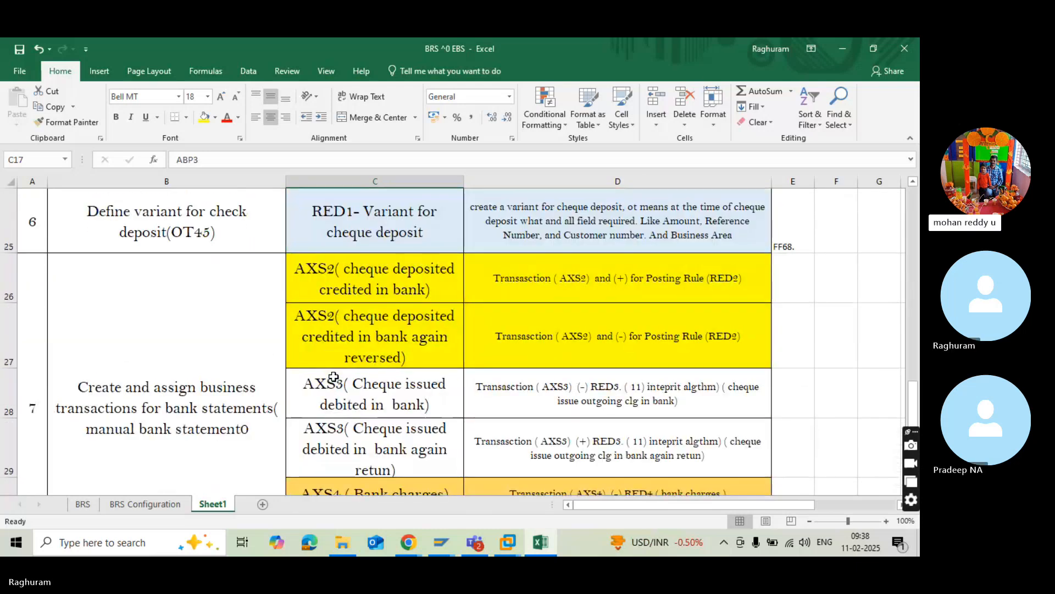
# Examine the remaining configuration rows on Sheet1 for the manual bank statement transactions and the cheque deposit and bank statement variants.
pyautogui.scroll(-3, 333, 376)
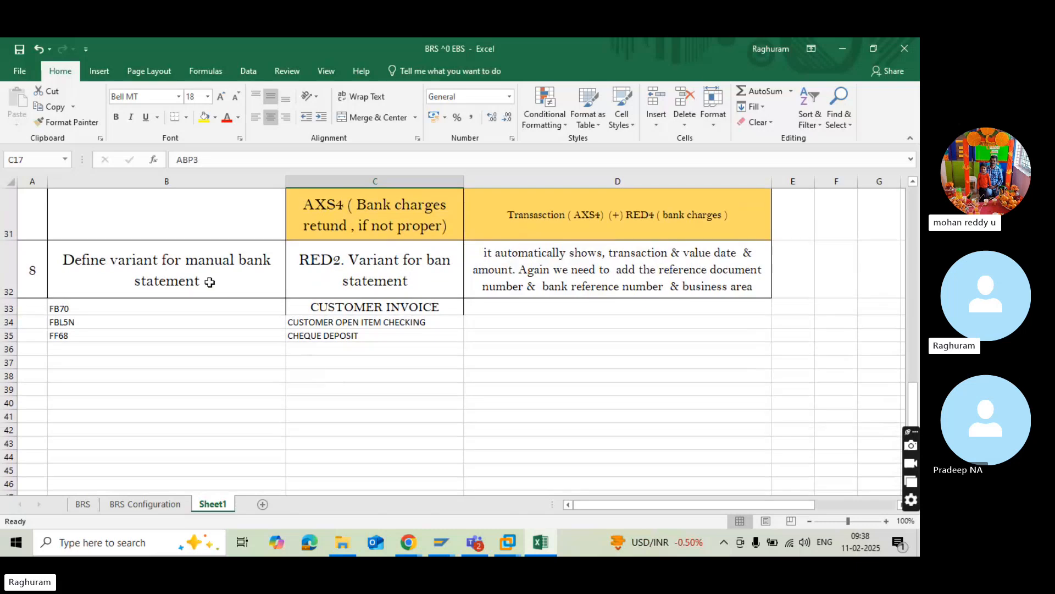
pyautogui.click(209, 282)
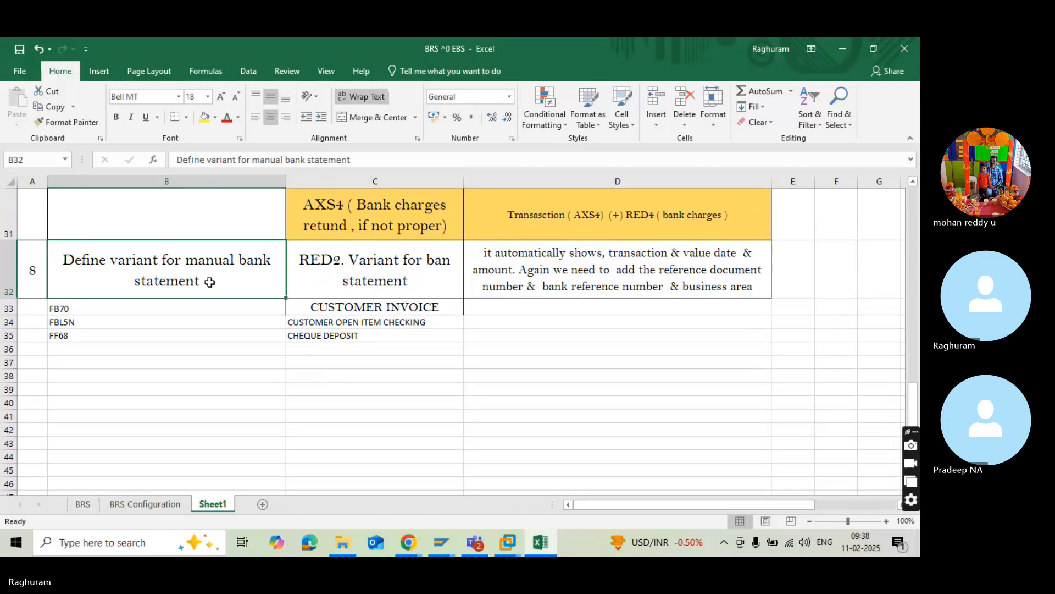
pyautogui.scroll(2, 209, 282)
pyautogui.scroll(-4, 195, 345)
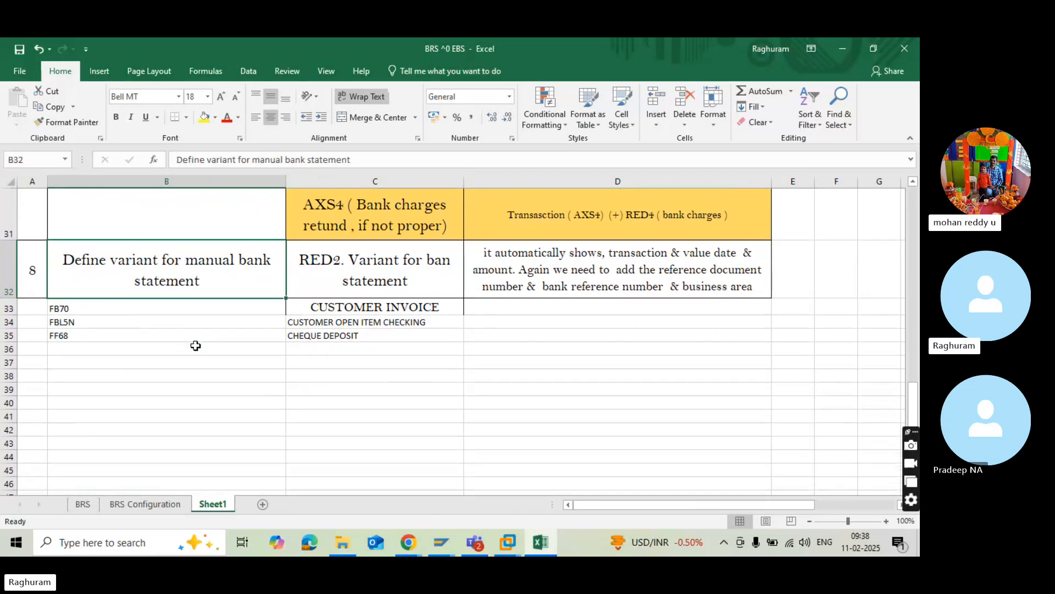
pyautogui.scroll(2, 196, 345)
pyautogui.click(196, 345)
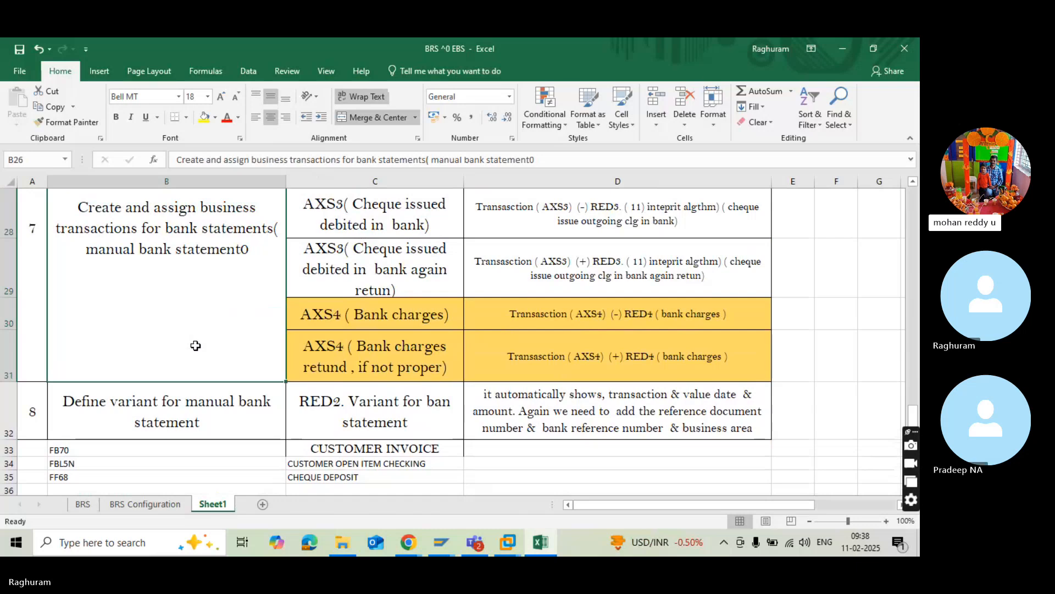
pyautogui.scroll(2, 195, 345)
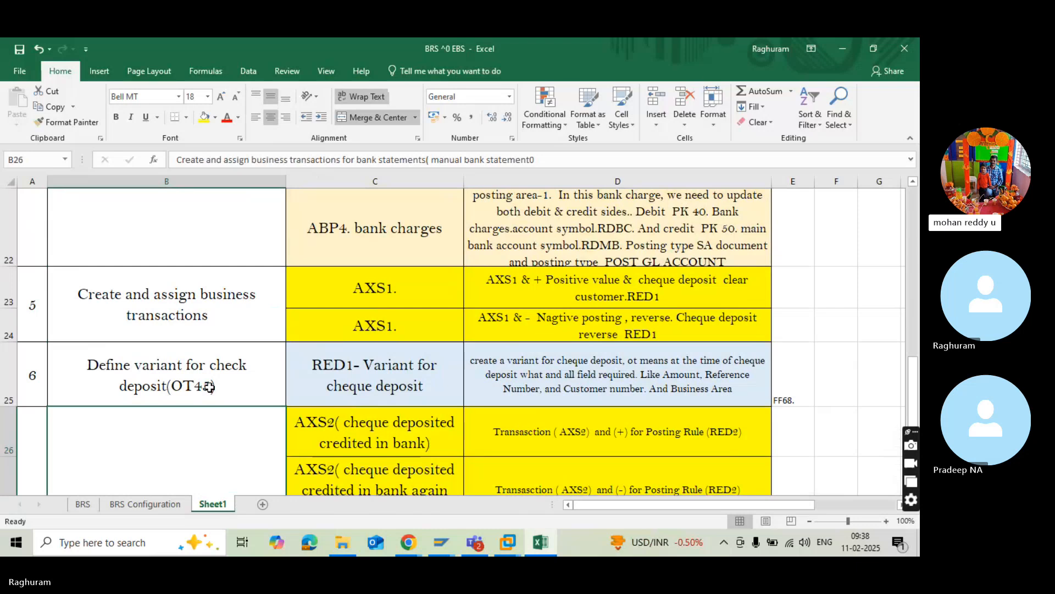
pyautogui.click(161, 304)
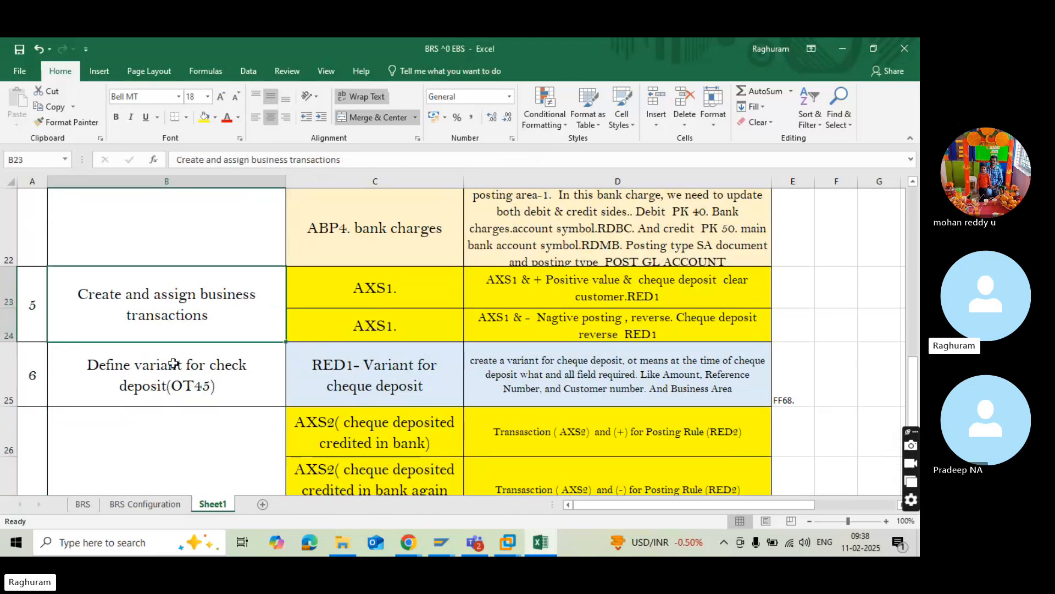
pyautogui.click(175, 380)
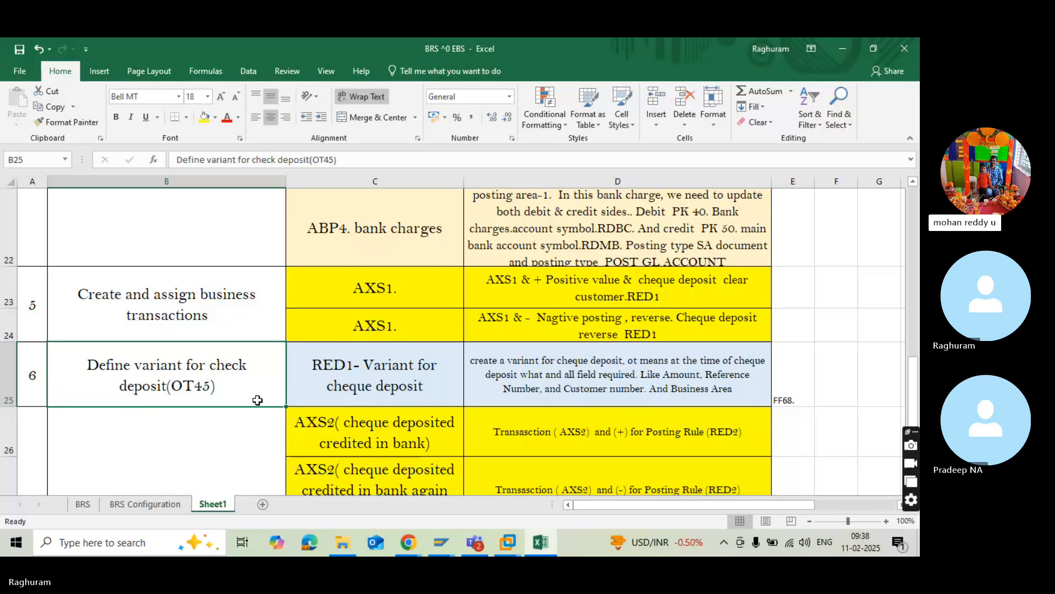
# Replace account symbol RDCD with ASCD in the cheque deposit/clear customer posting rule description in cell D19.
pyautogui.scroll(2, 258, 399)
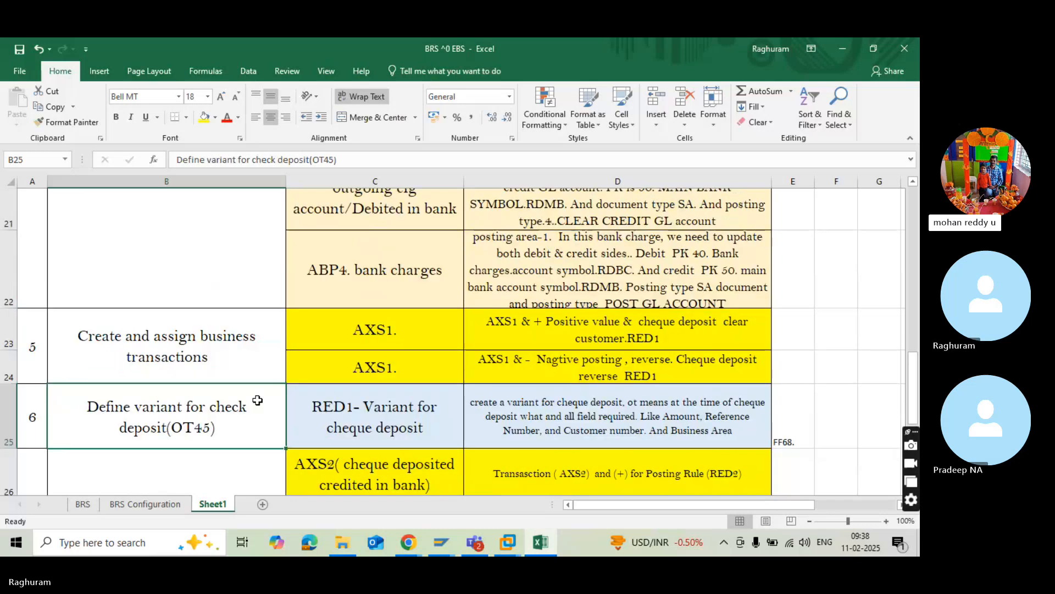
pyautogui.click(257, 400)
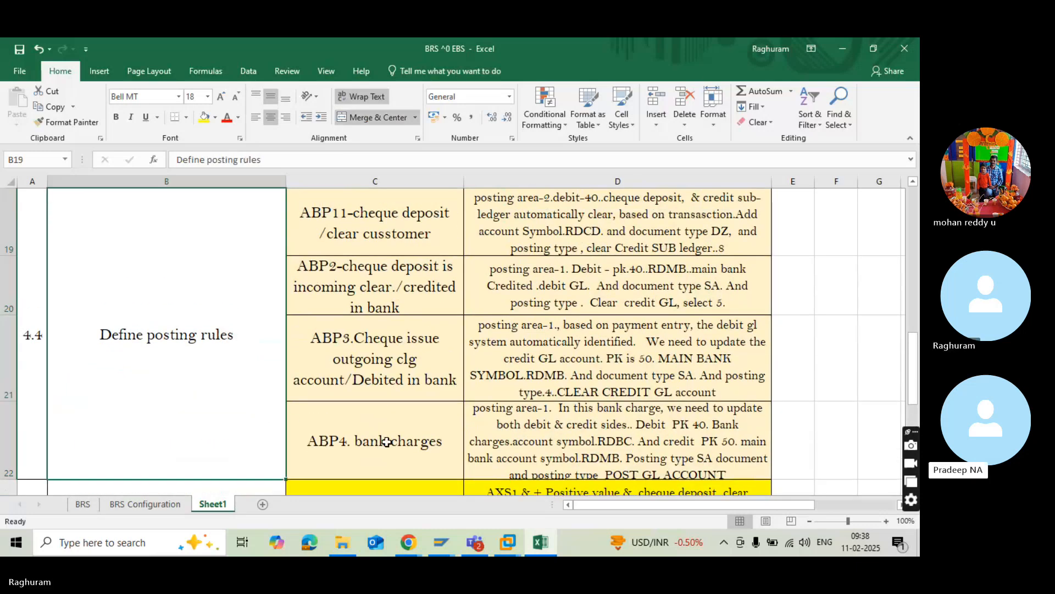
pyautogui.scroll(3, 510, 414)
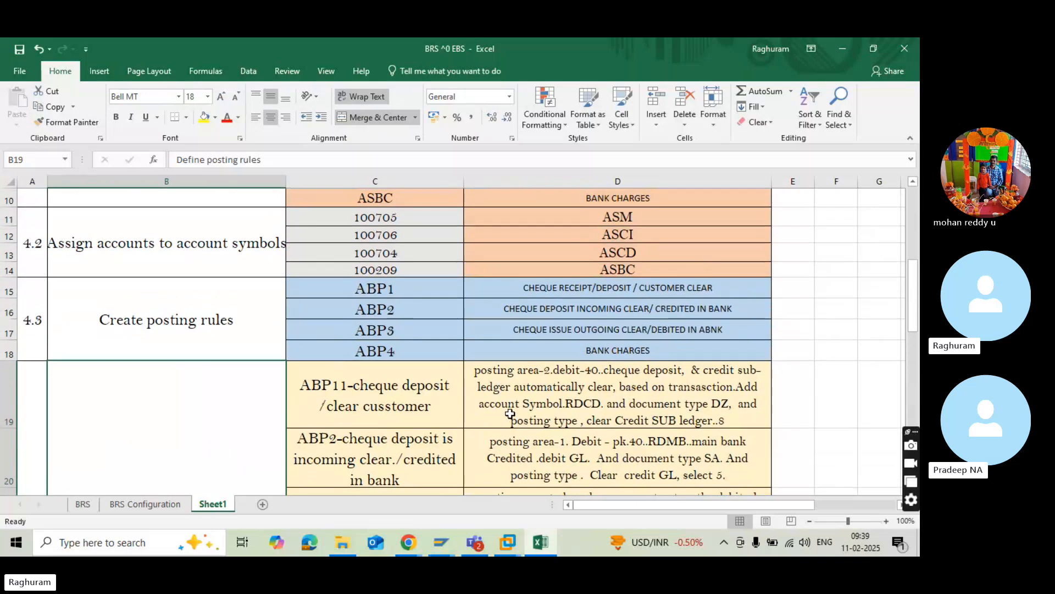
pyautogui.click(510, 413)
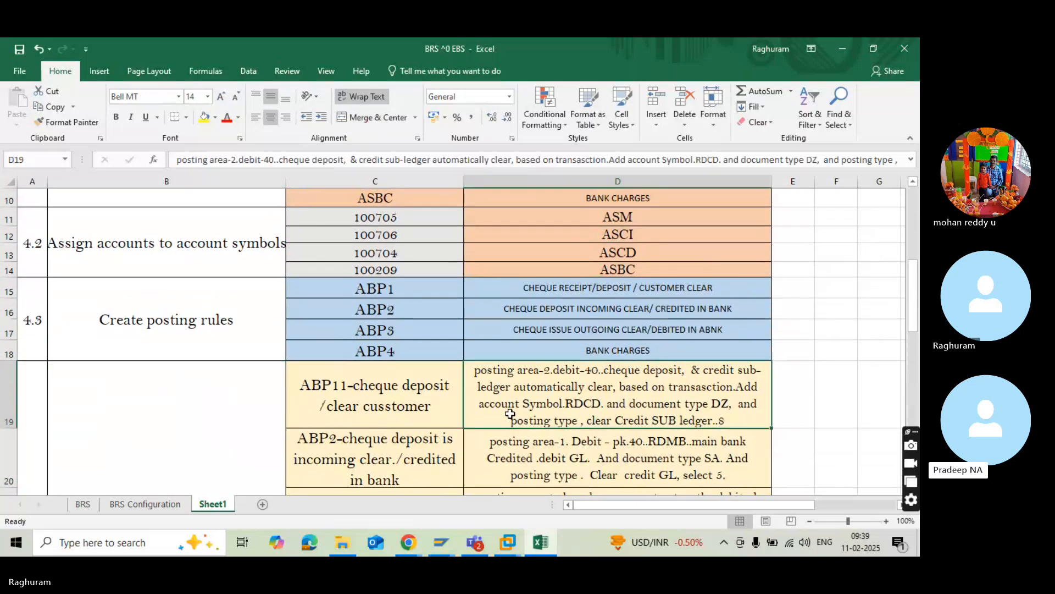
pyautogui.doubleClick(585, 406)
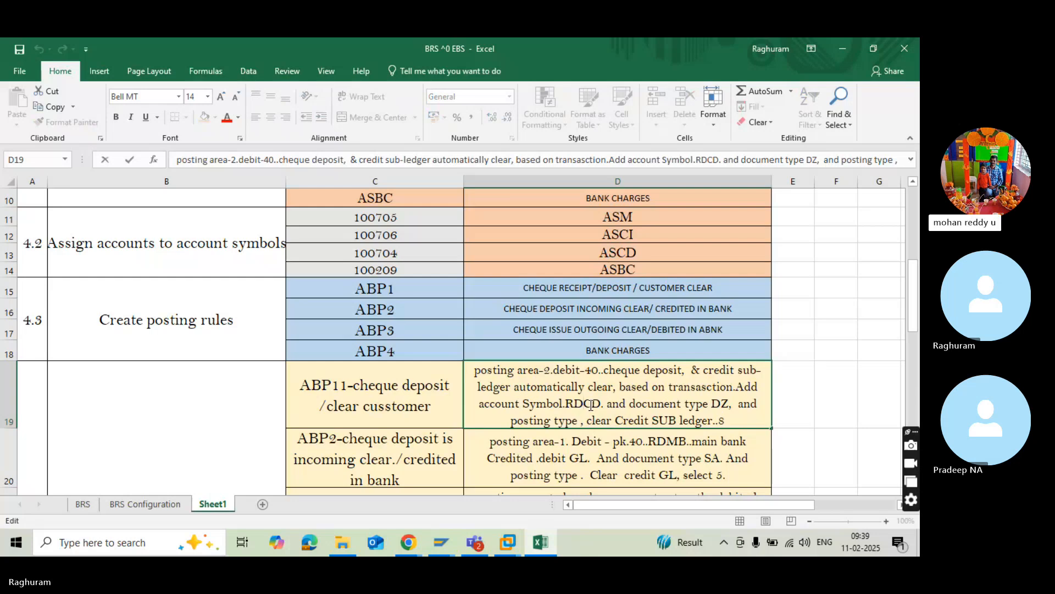
pyautogui.press('BackSpace')
pyautogui.press('BackSpace')
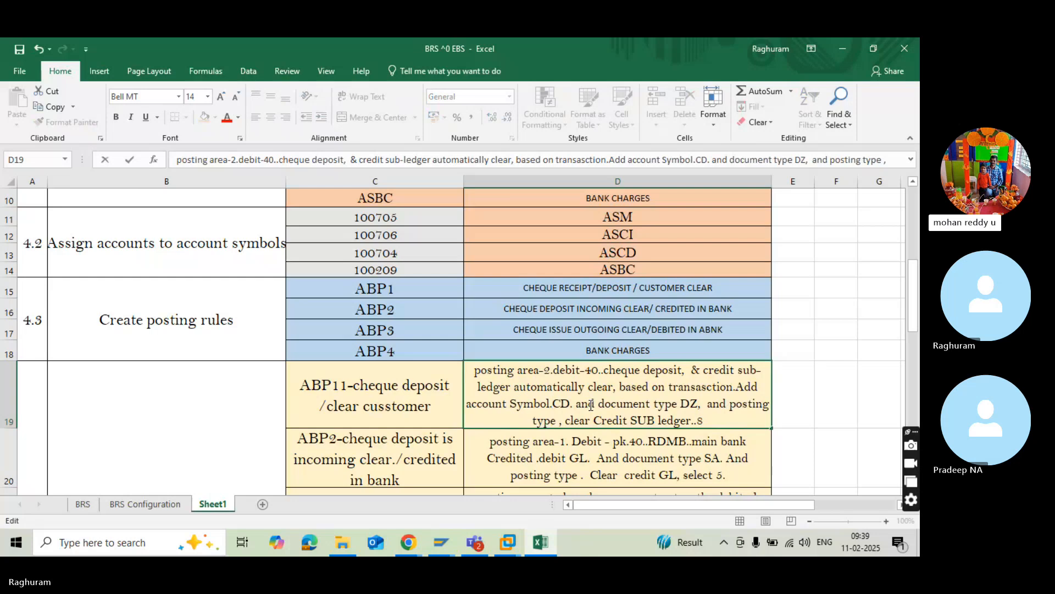
pyautogui.scroll(1, 412, 333)
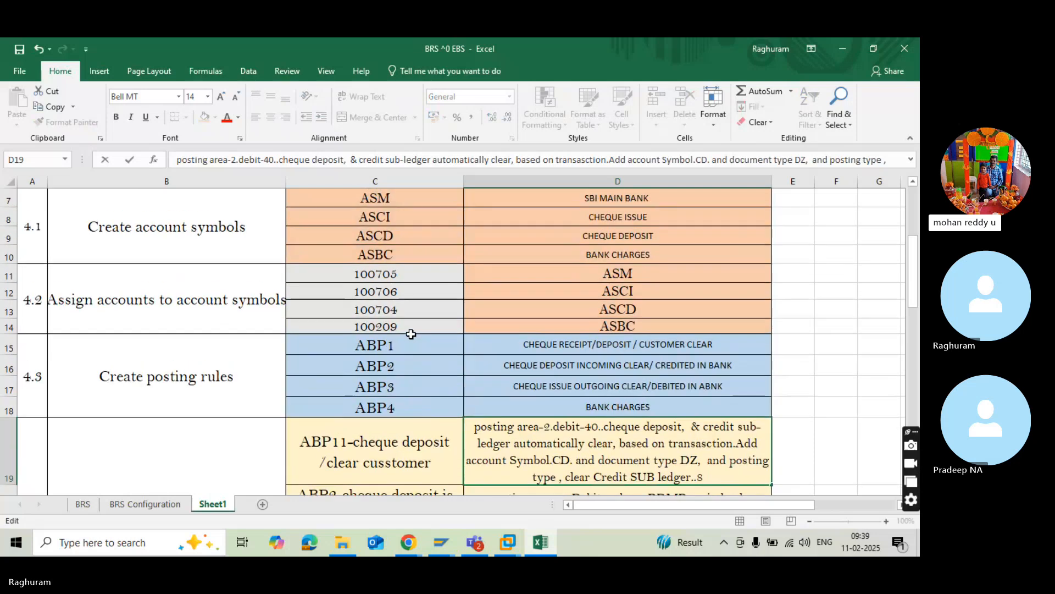
pyautogui.scroll(-1, 412, 334)
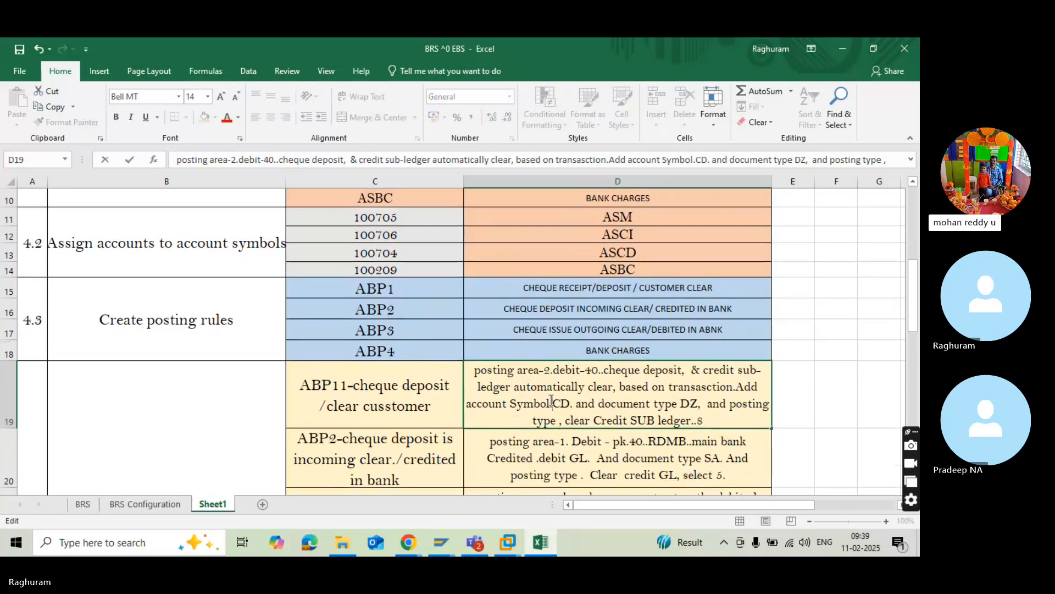
pyautogui.write('AS')
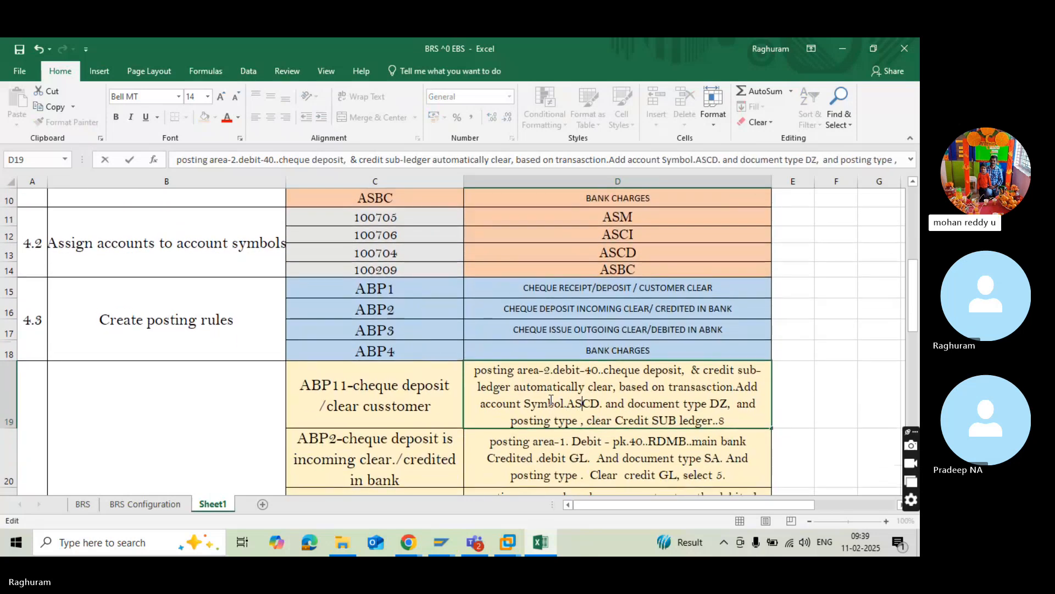
pyautogui.click(595, 451)
# Replace main bank symbol RDMB with ABMB in the ABP2 posting rule description in cell D20.
pyautogui.scroll(-1, 594, 452)
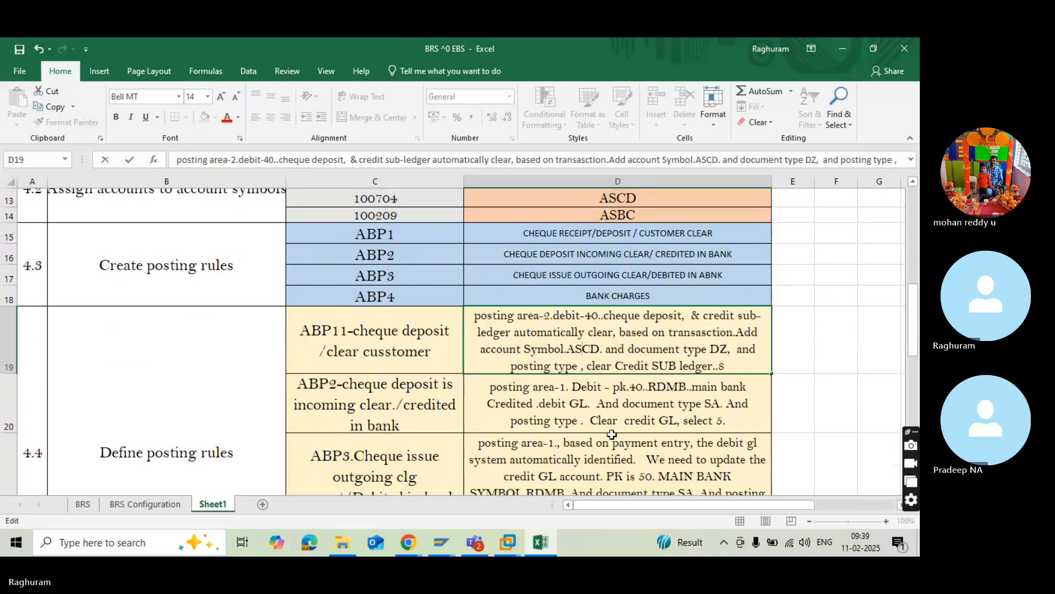
pyautogui.click(667, 384)
pyautogui.doubleClick(667, 383)
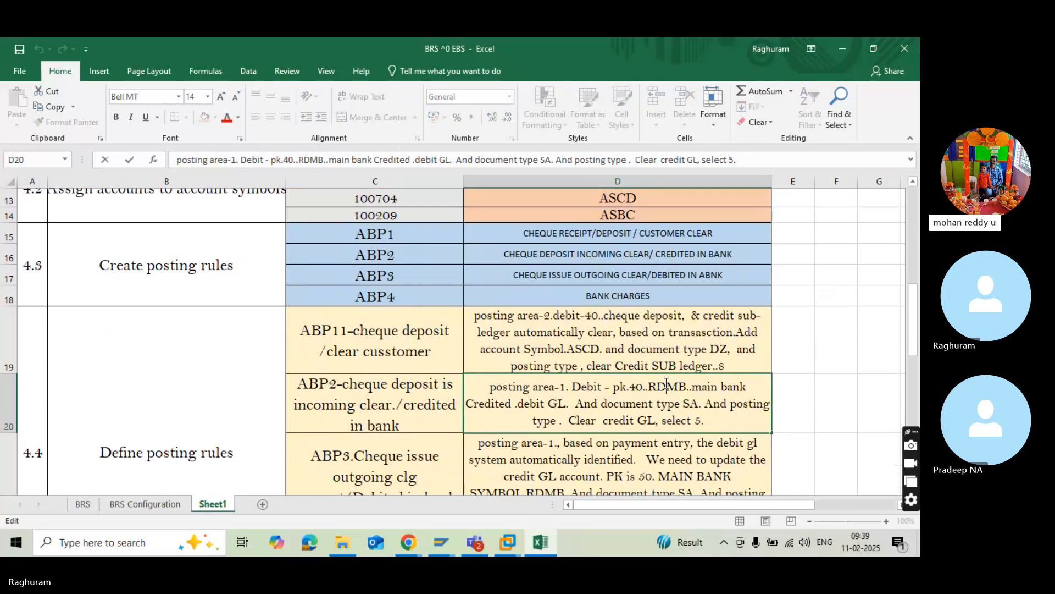
pyautogui.press('BackSpace')
pyautogui.press('BackSpace')
pyautogui.write('AB')
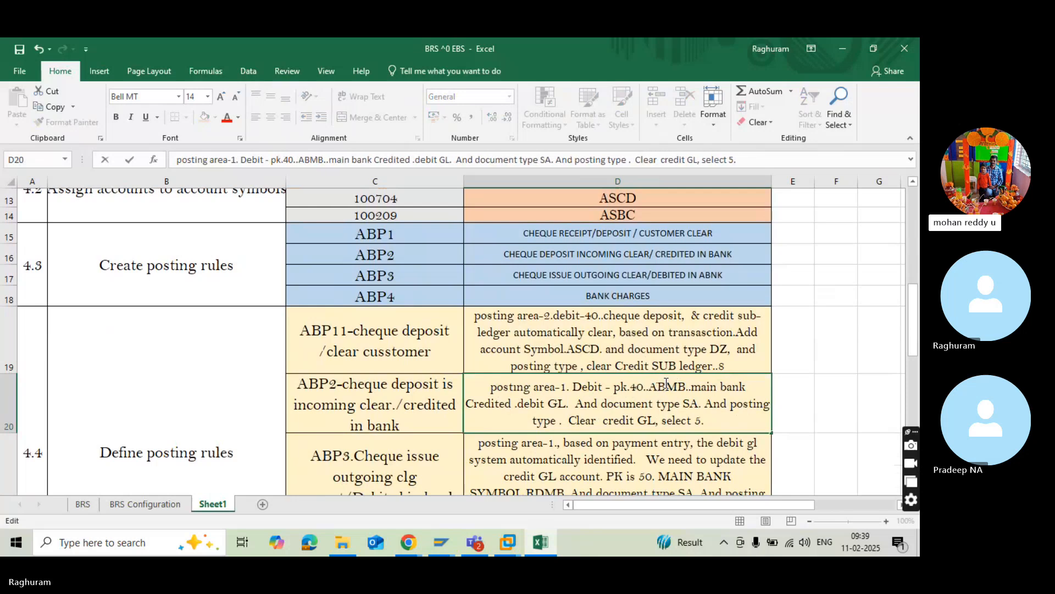
# Replace main bank symbol RDMB with ABMB in the ABP3 cheque issue description in cell D21.
pyautogui.scroll(-2, 667, 392)
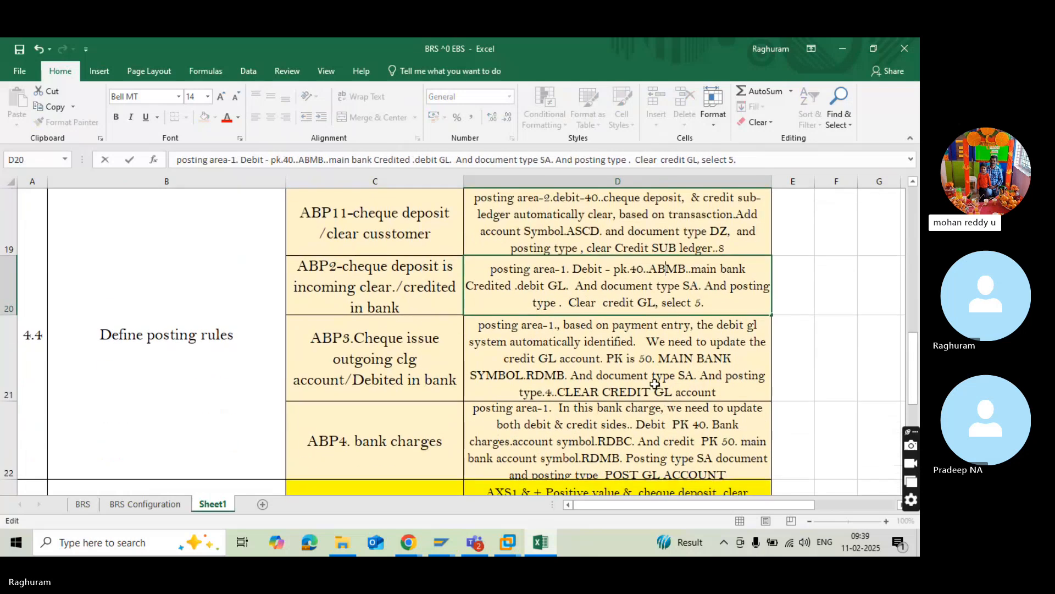
pyautogui.click(544, 373)
pyautogui.doubleClick(544, 373)
pyautogui.press('BackSpace')
pyautogui.press('BackSpace')
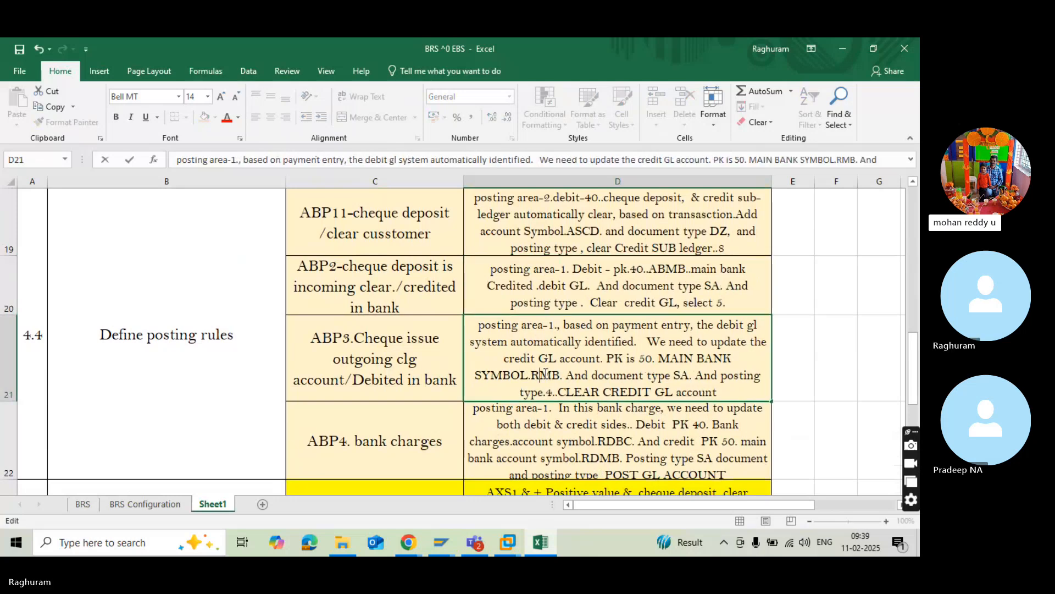
pyautogui.write('AB')
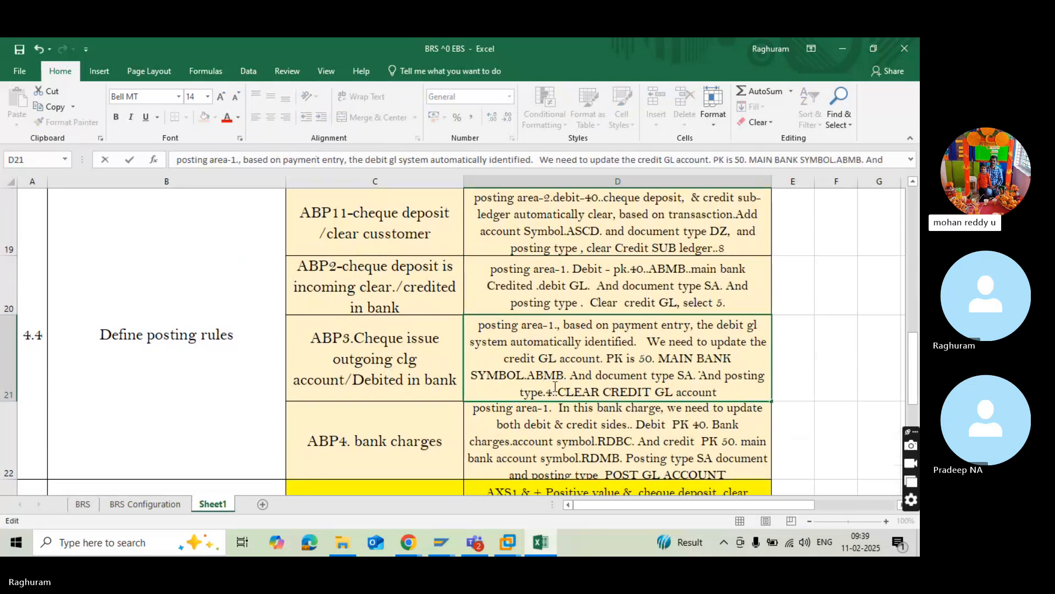
pyautogui.scroll(-3, 577, 404)
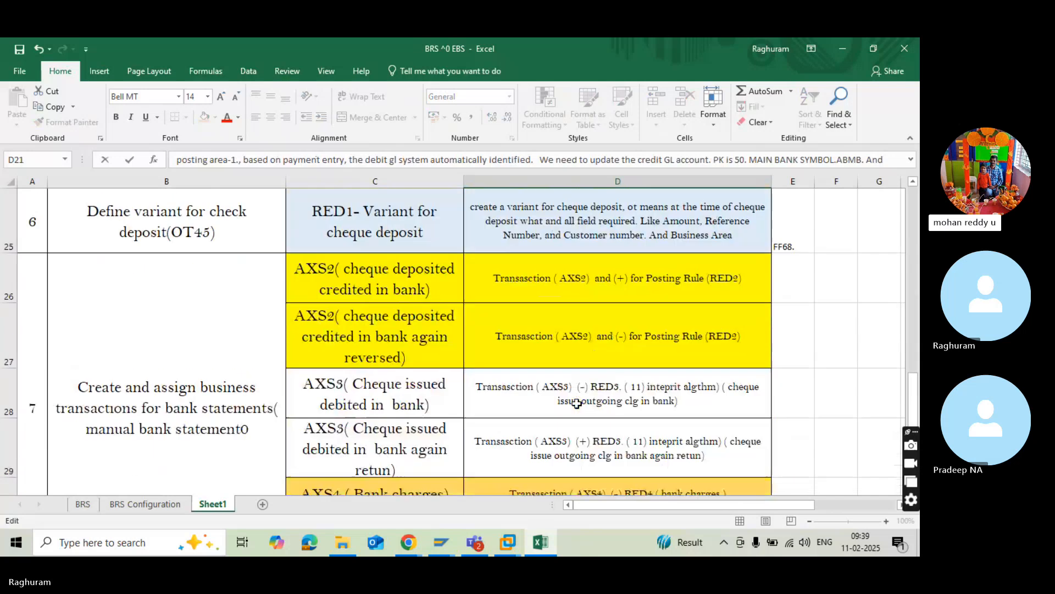
pyautogui.scroll(3, 576, 404)
pyautogui.press('Return')
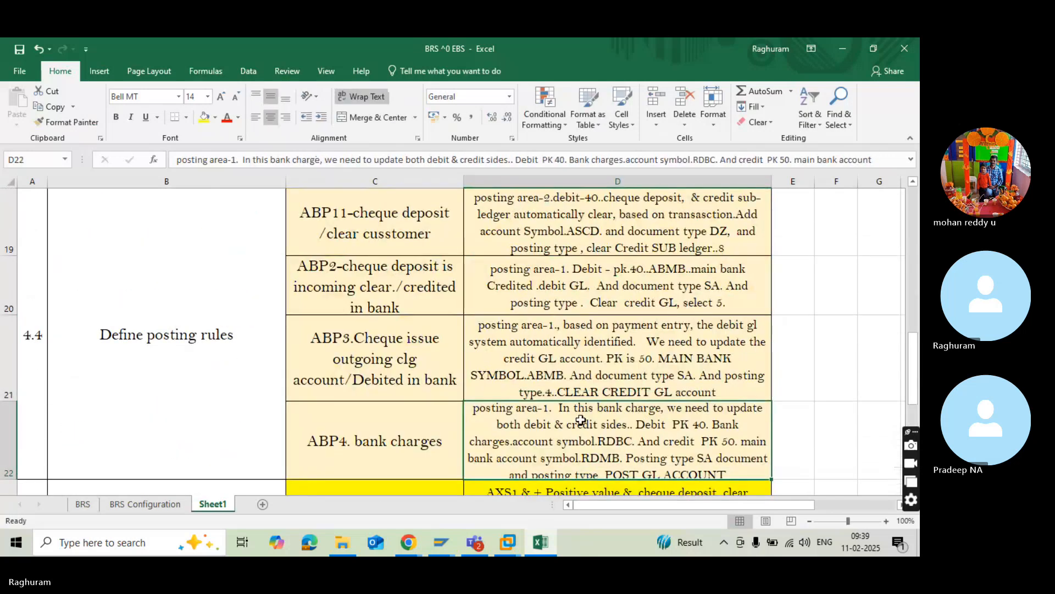
# Replace bank charges account symbol RDBC with ABBC in the ABP4 description in cell D22.
pyautogui.doubleClick(613, 441)
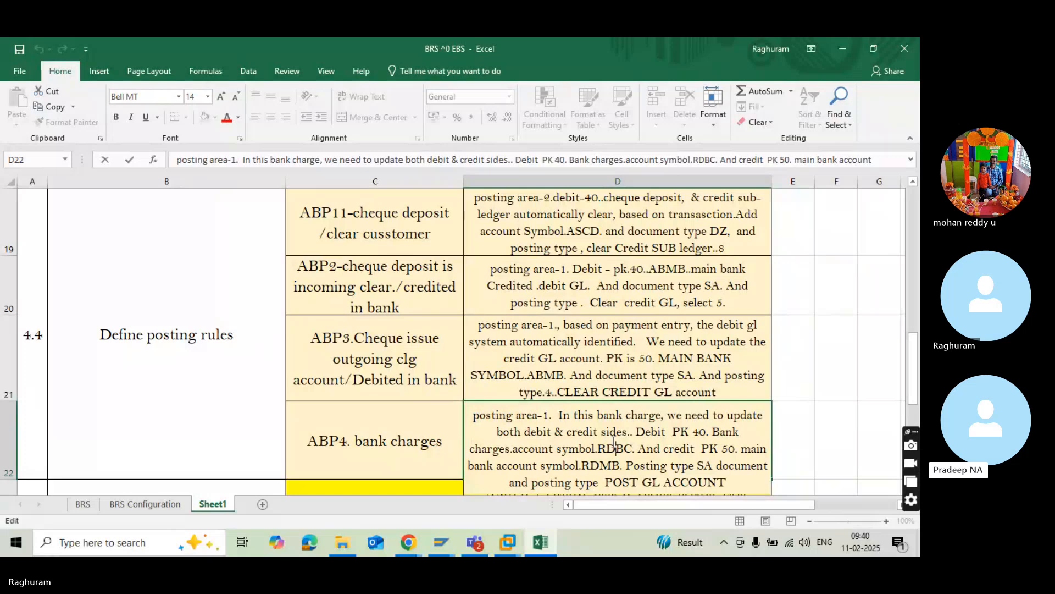
pyautogui.press('BackSpace')
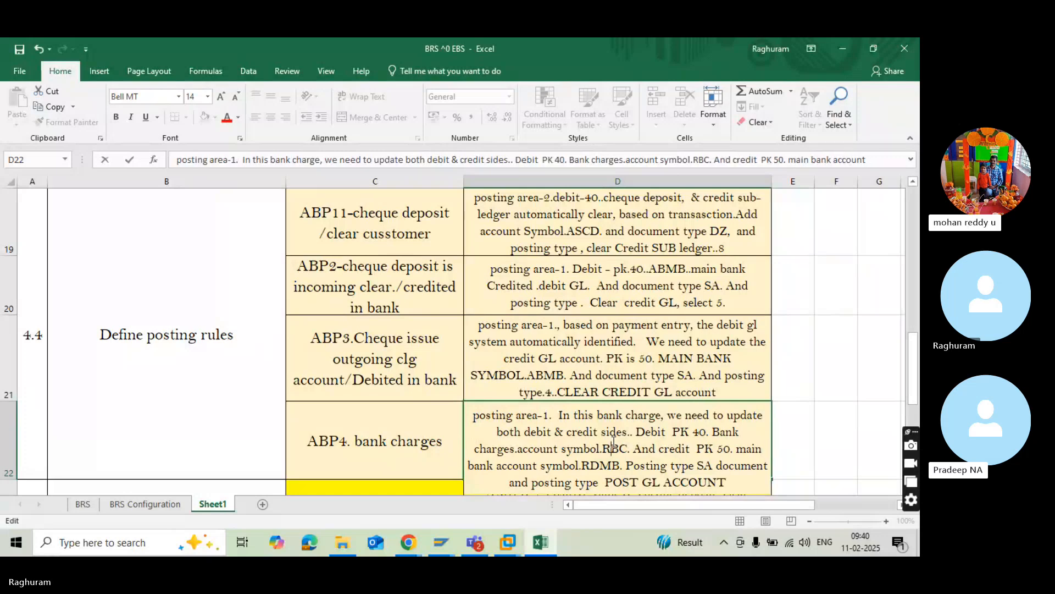
pyautogui.press('BackSpace')
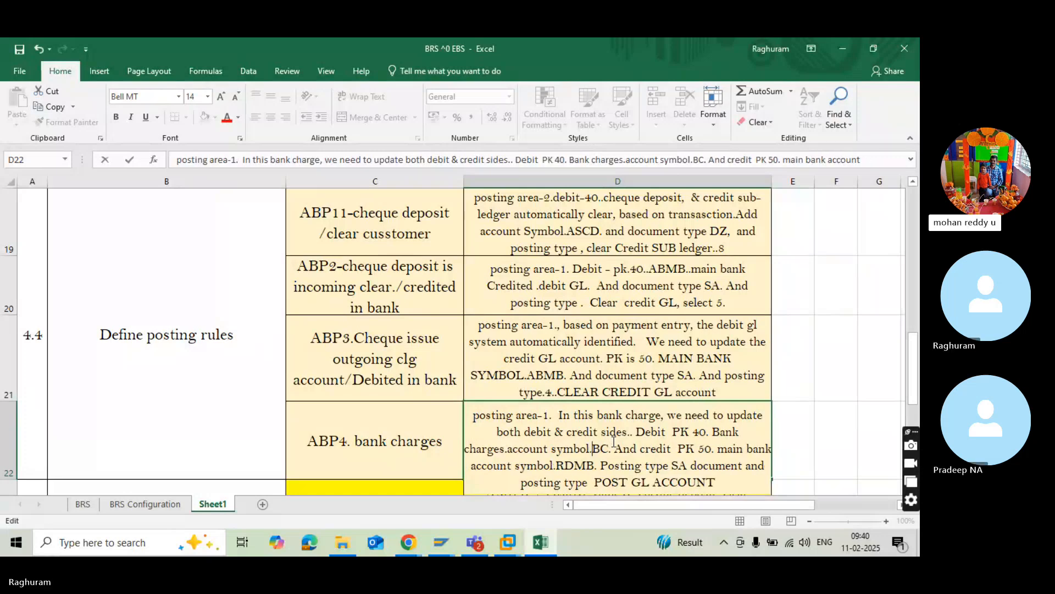
pyautogui.write('AB')
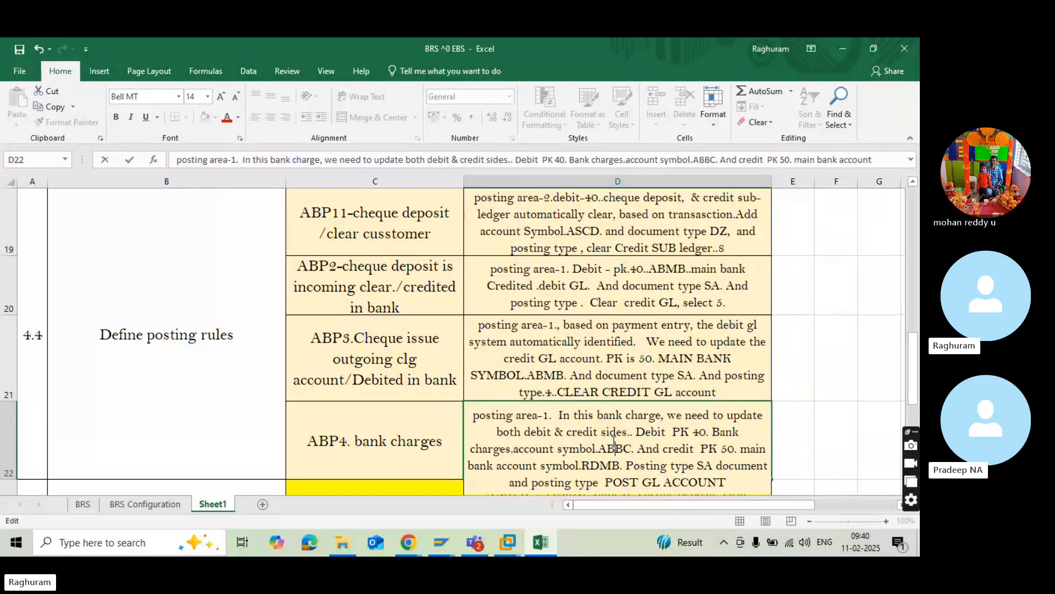
pyautogui.scroll(2, 587, 401)
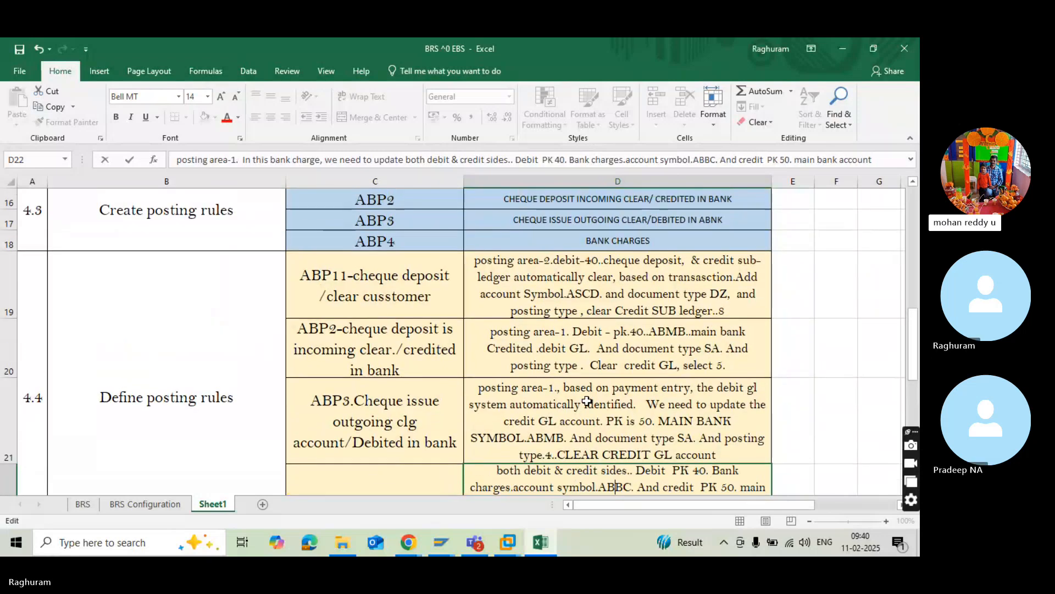